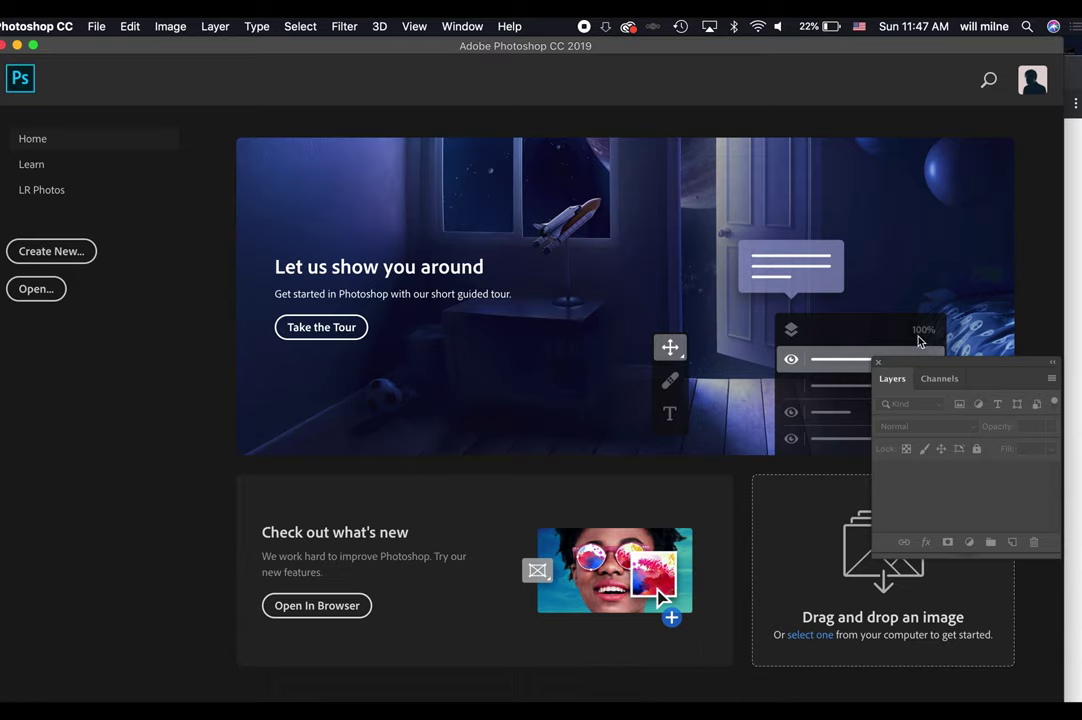
Close the floating Layers/Channels panel and start a new document from the Home screen.
click(878, 363)
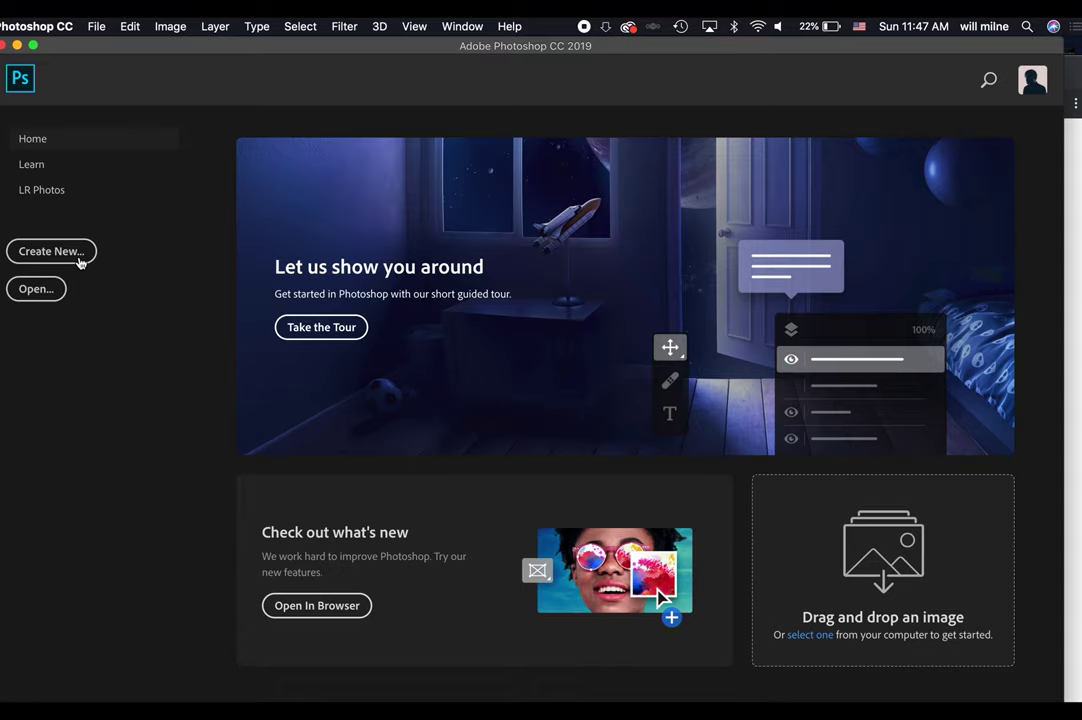
click(50, 251)
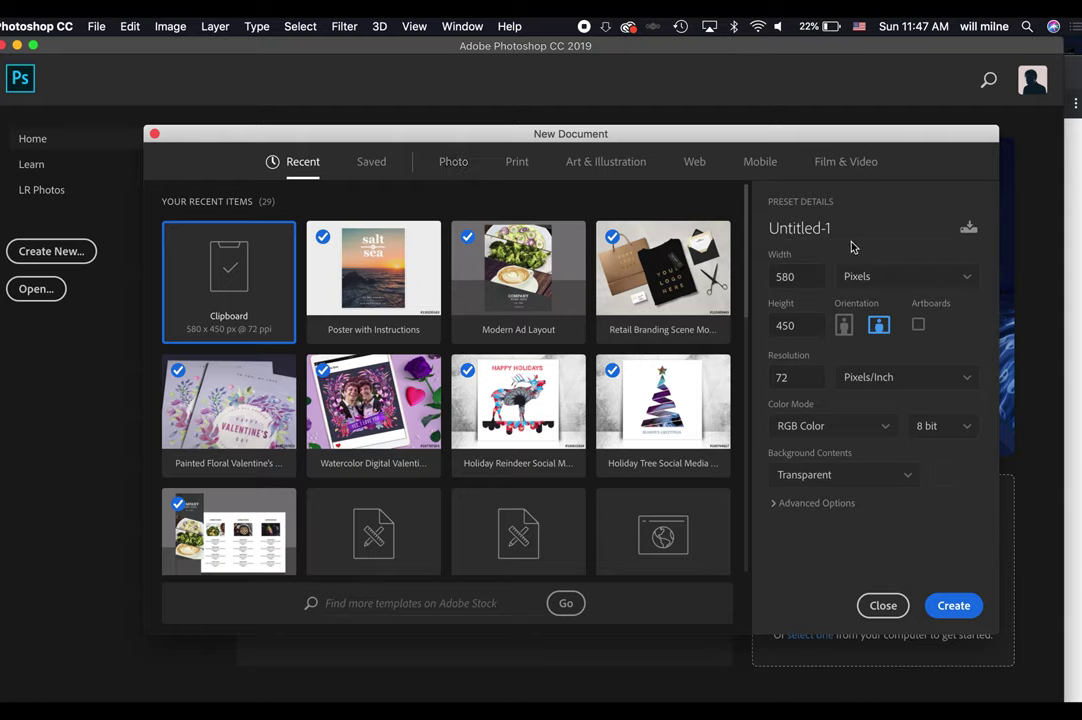
Name the preset 'Grad Announcement', size it 7 x 5 inches at 300 ppi, black background, and create it.
drag(860, 234, 697, 238)
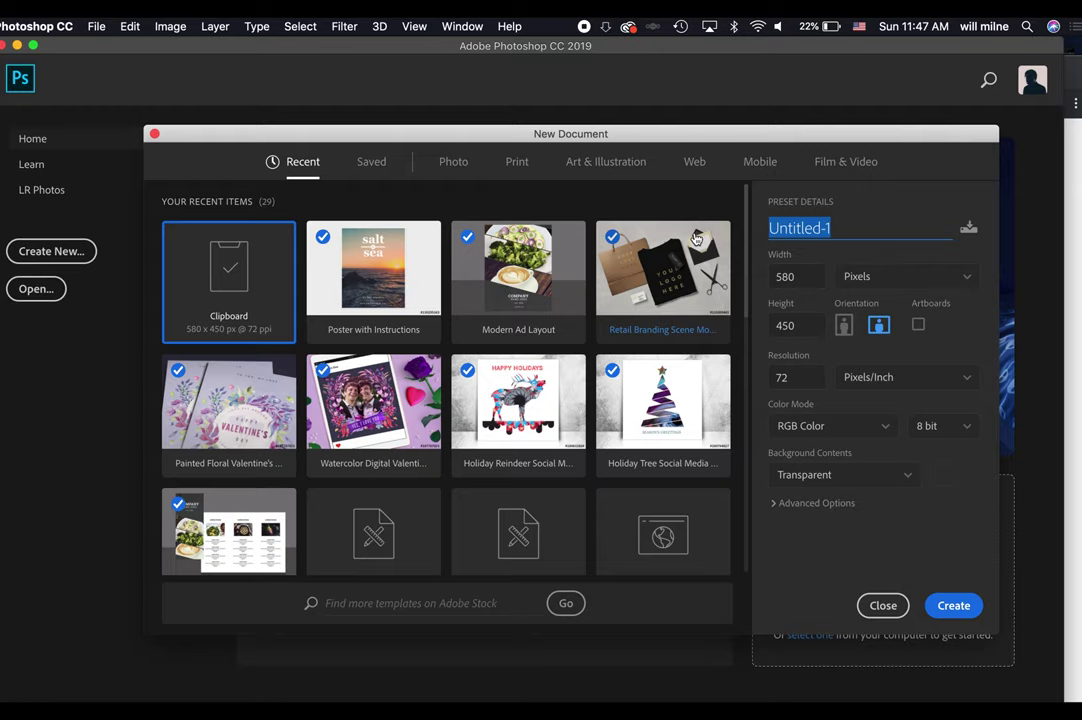
text(Grad Announc)
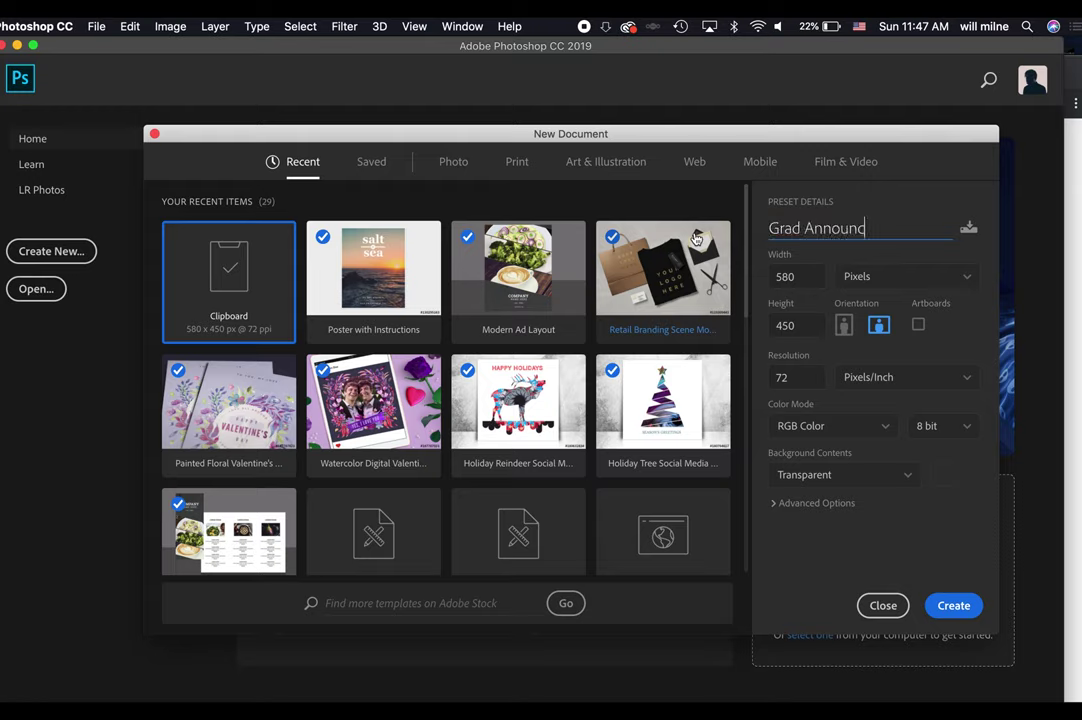
text(ement)
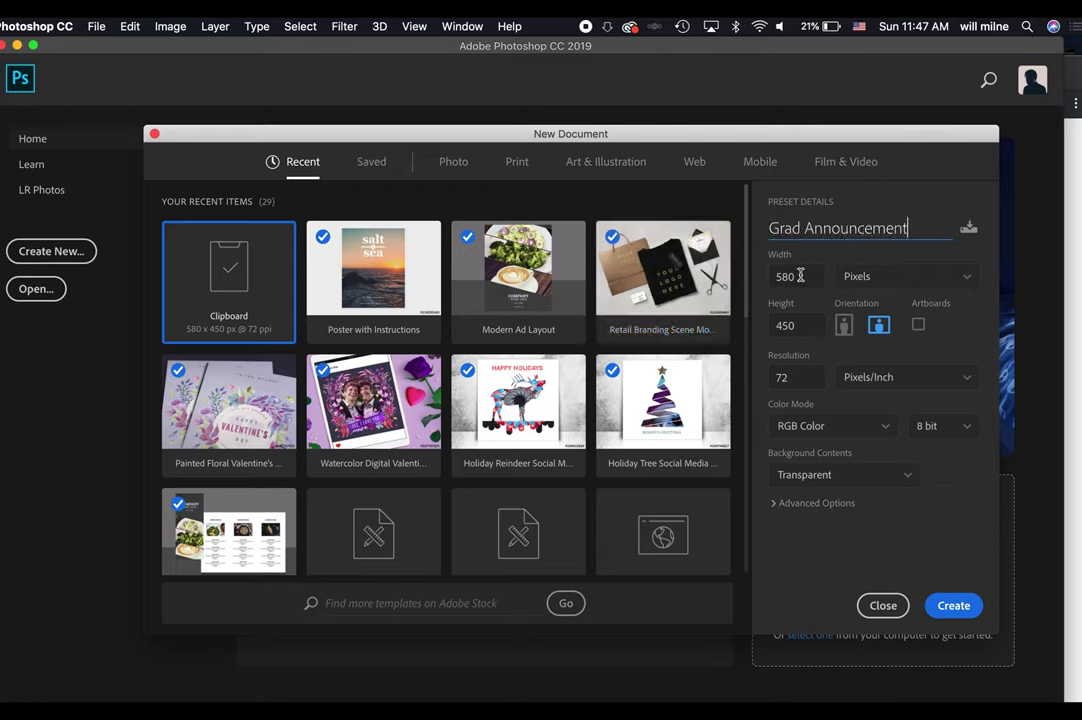
click(858, 276)
click(873, 335)
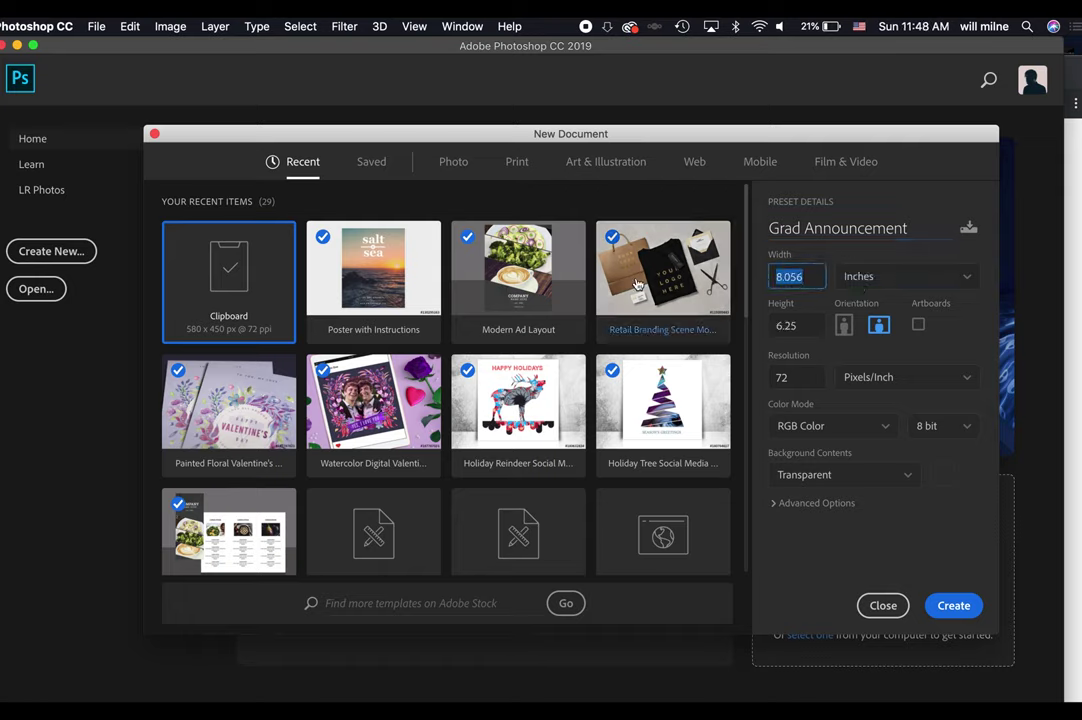
text(7)
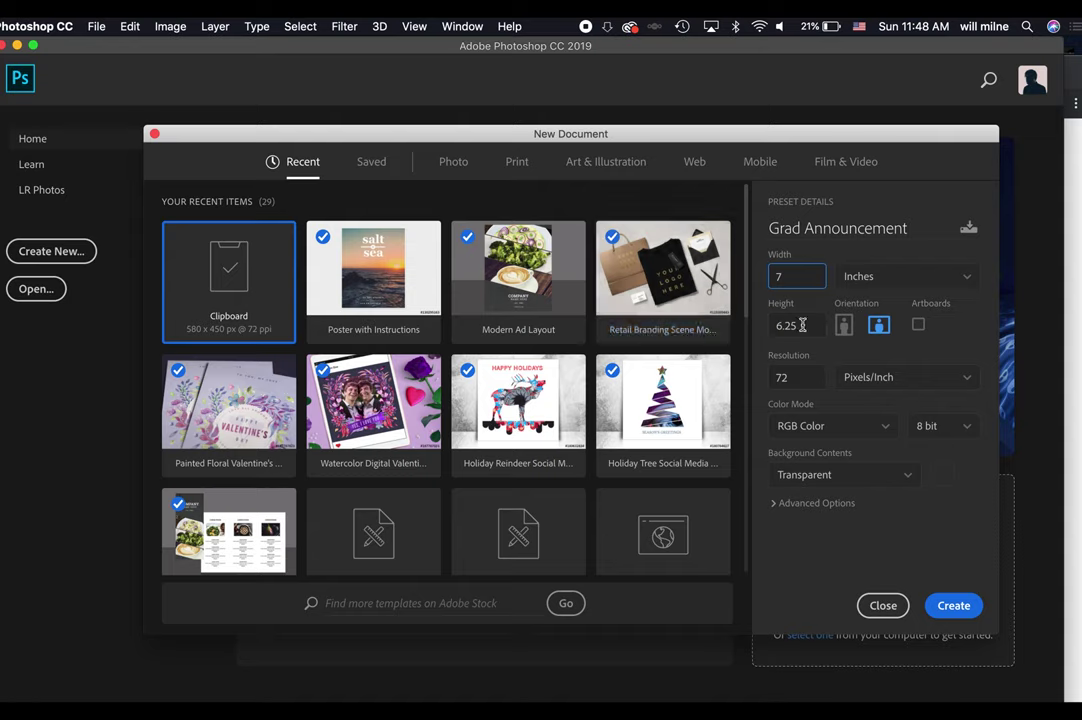
key(Tab)
text(5)
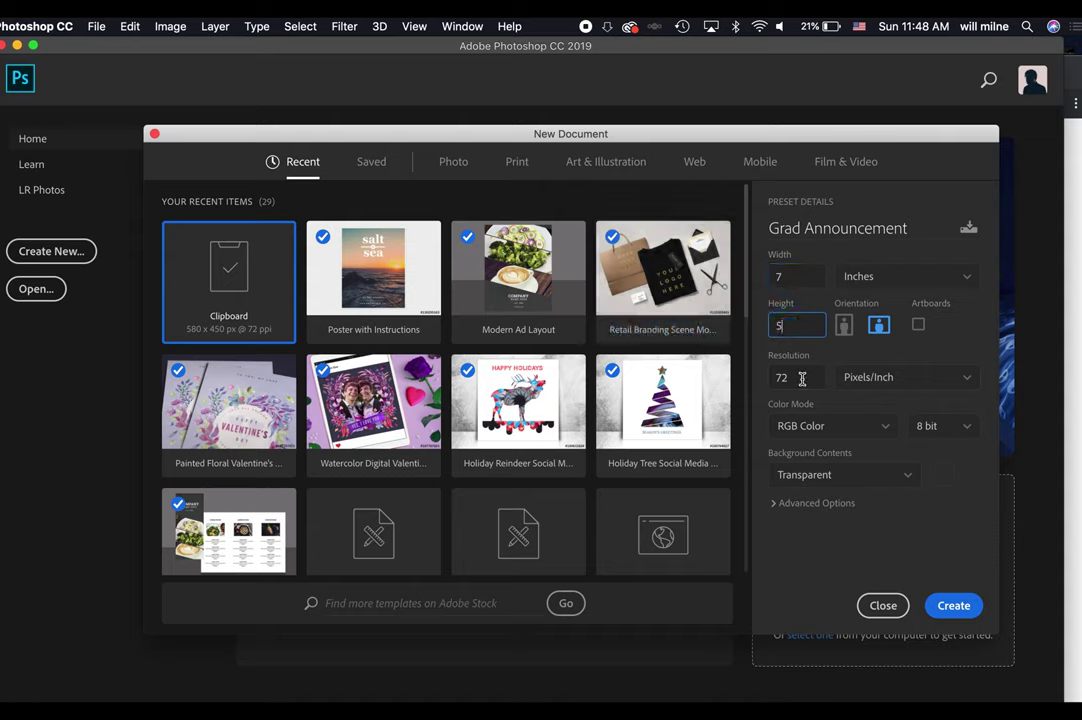
key(Tab)
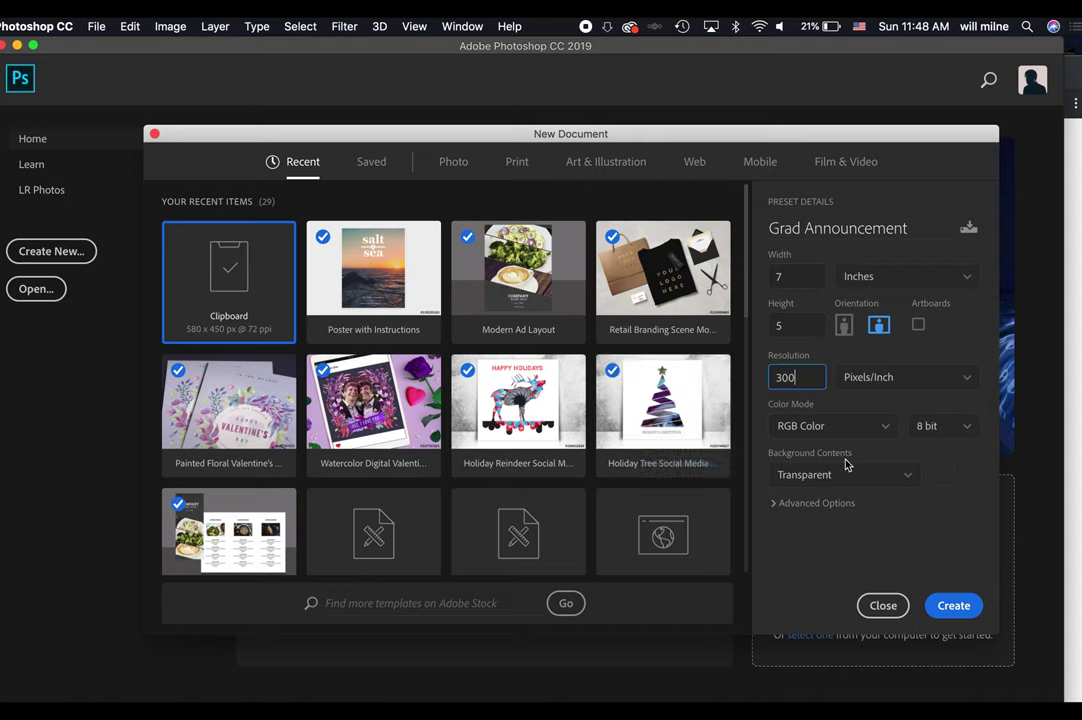
click(872, 482)
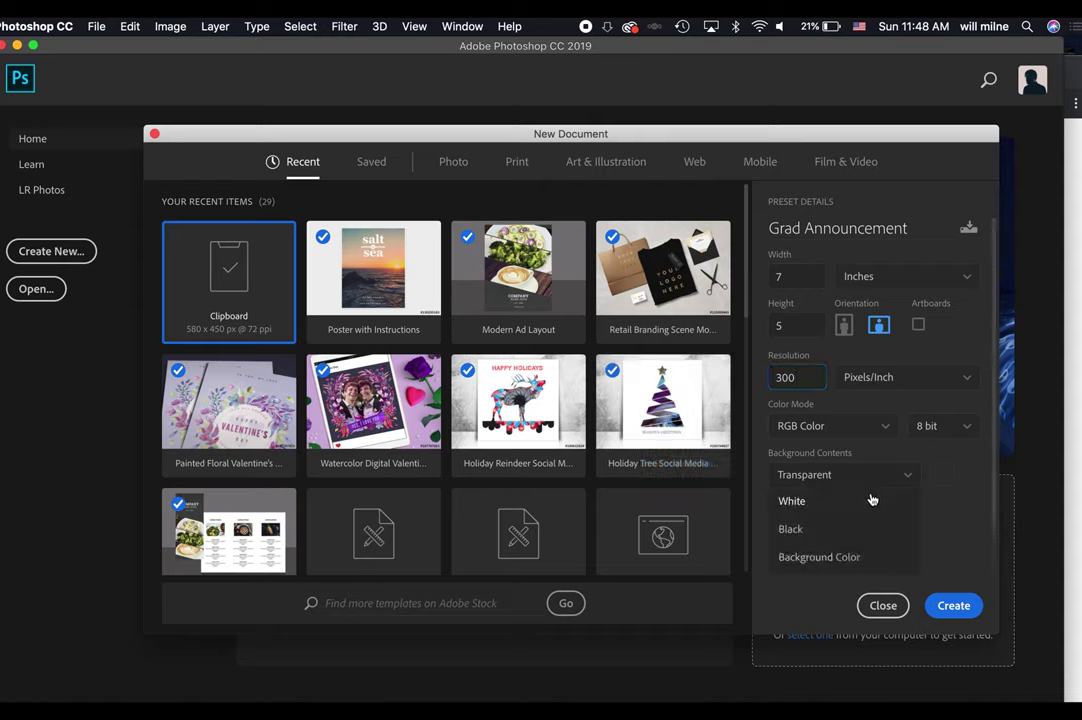
click(845, 532)
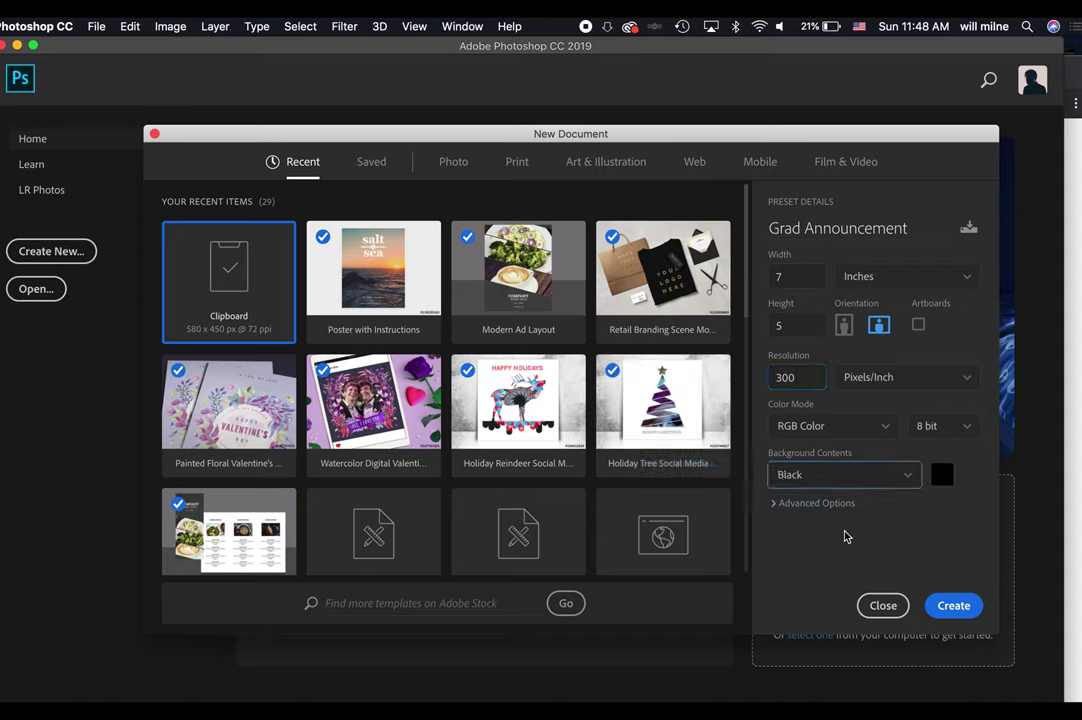
click(953, 603)
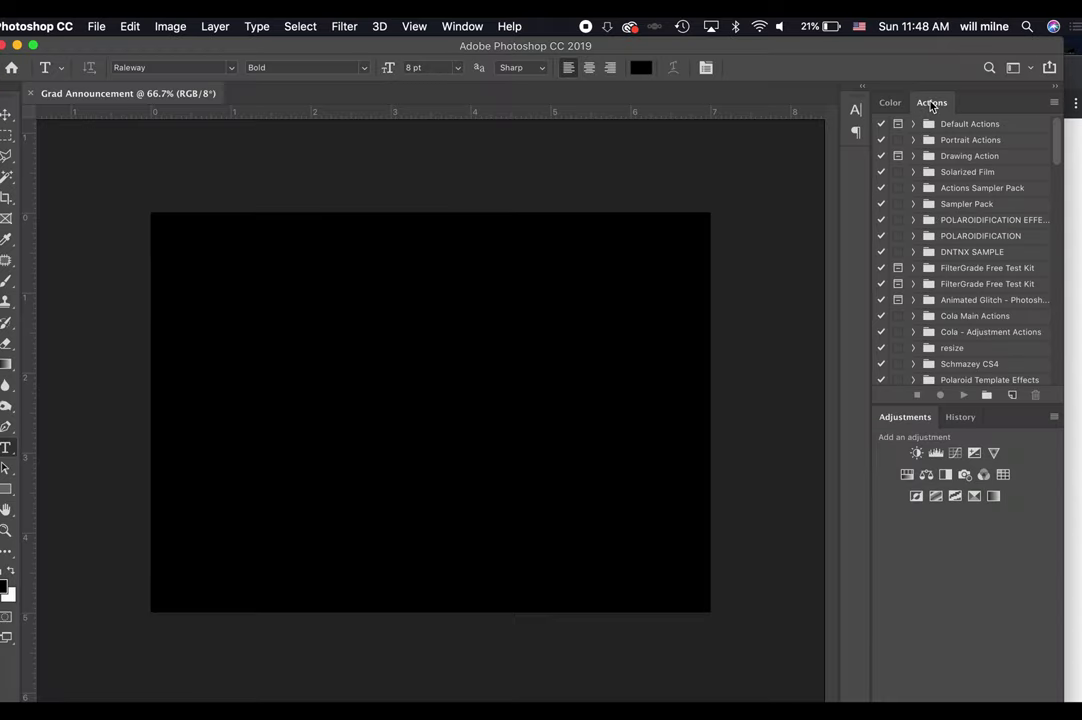
Remove the Actions panel from the dock and widen the program window.
drag(931, 105, 500, 147)
click(484, 135)
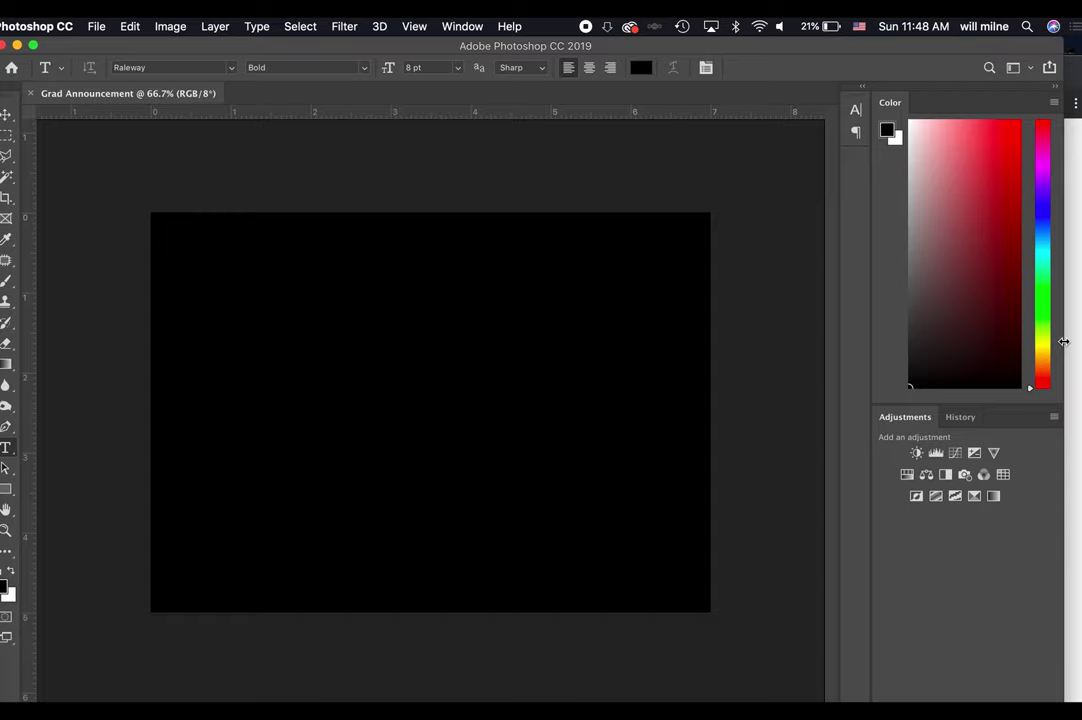
drag(1063, 342, 1080, 341)
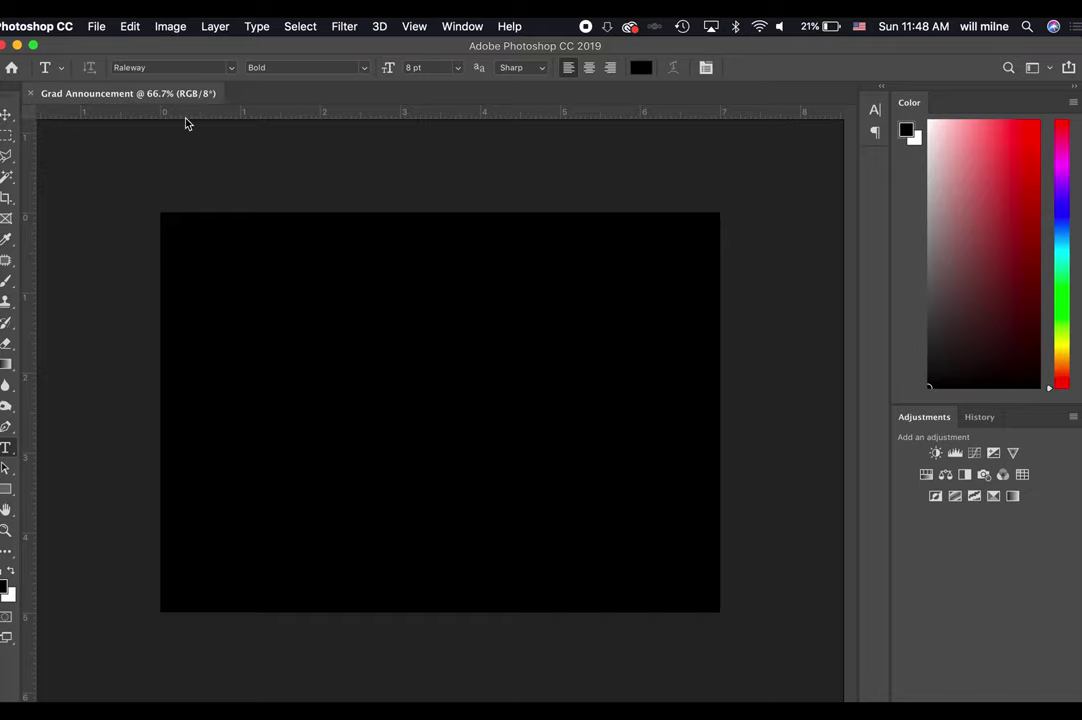
Turn on the rulers around the canvas from the View menu.
key(super+r)
key(super+r)
key(super+r)
key(super+r)
key(super+r)
key(super+r)
key(super+r)
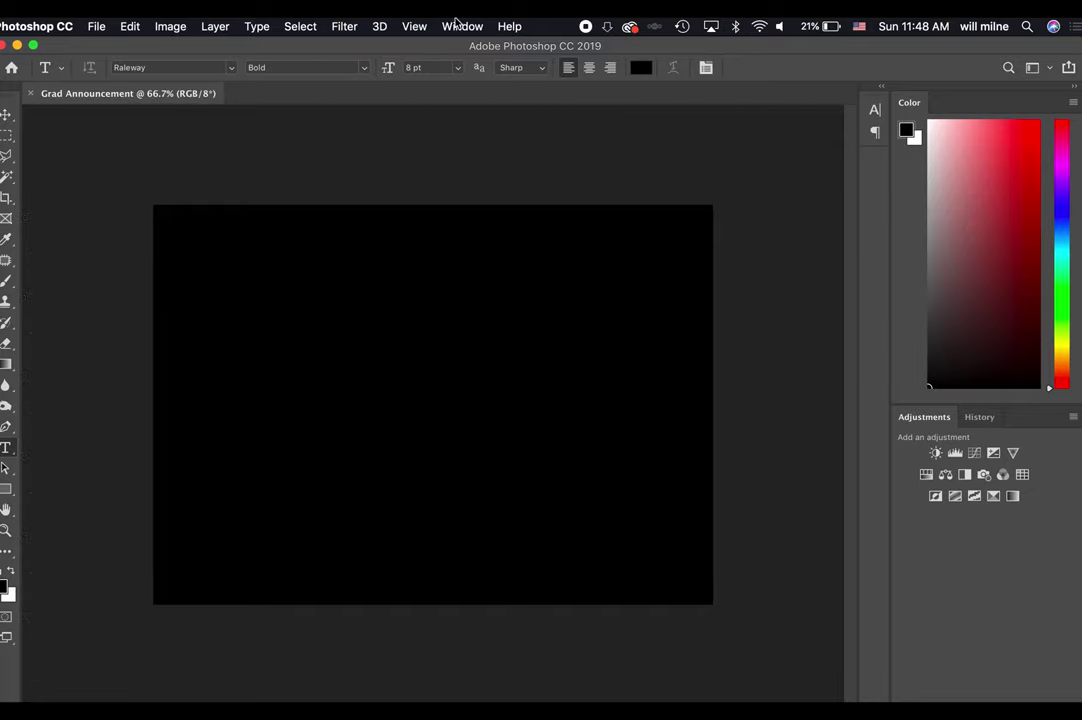
click(425, 26)
click(456, 343)
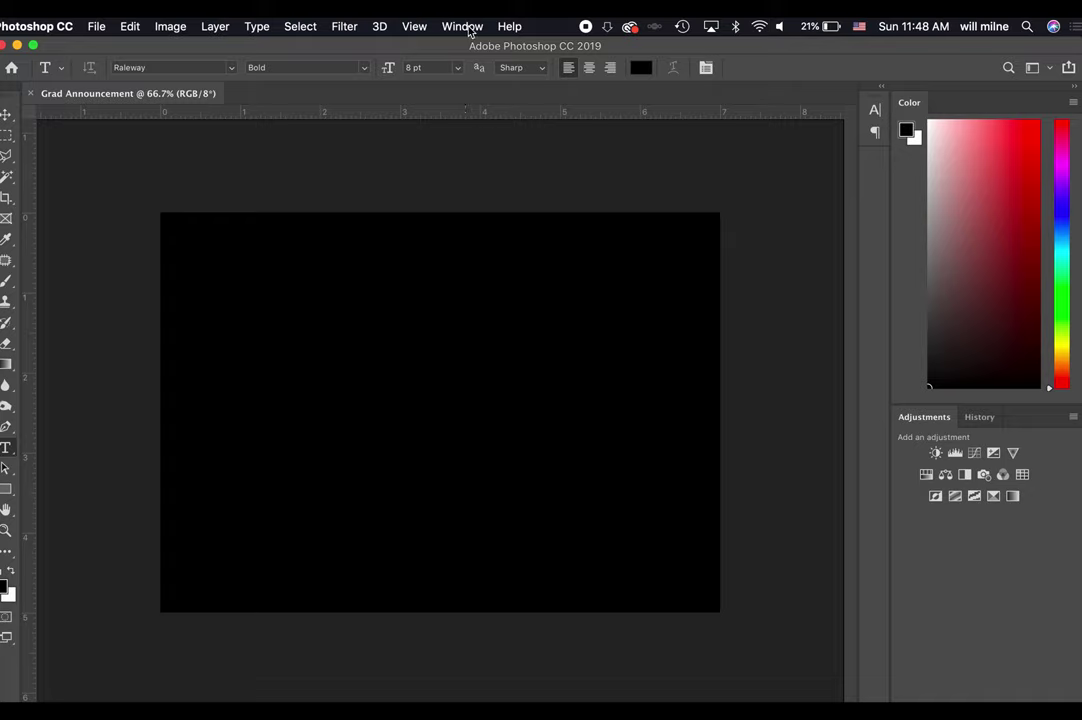
Drag margin guides from the rulers to the left, top, right and bottom canvas edges.
drag(30, 176, 182, 183)
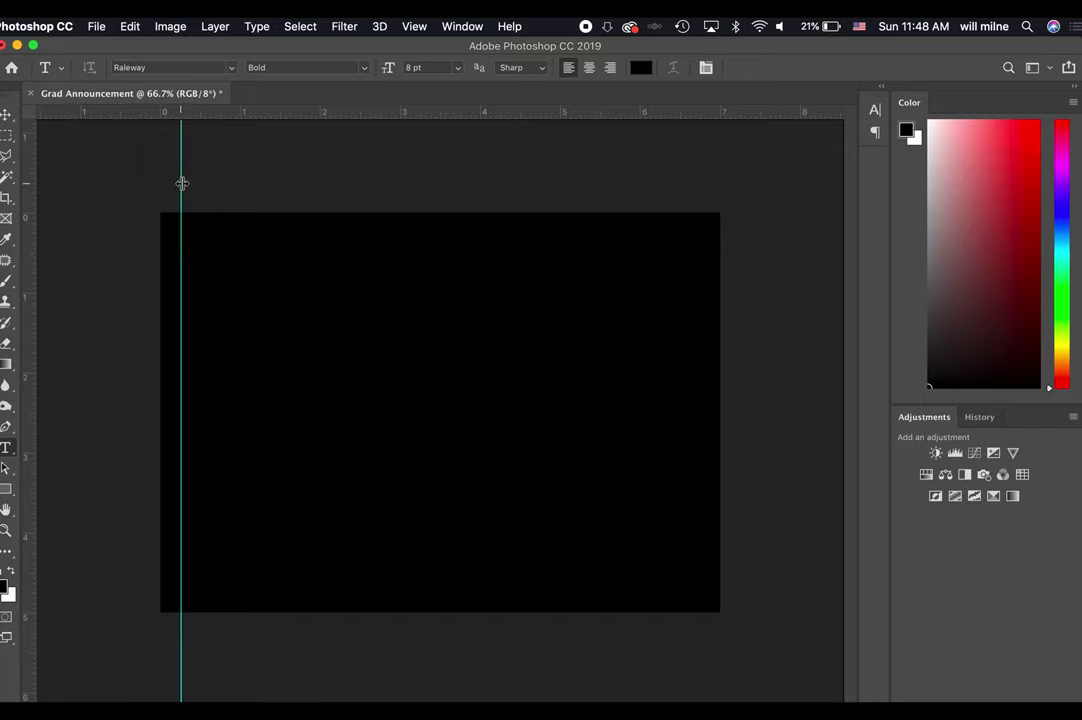
drag(276, 117, 285, 233)
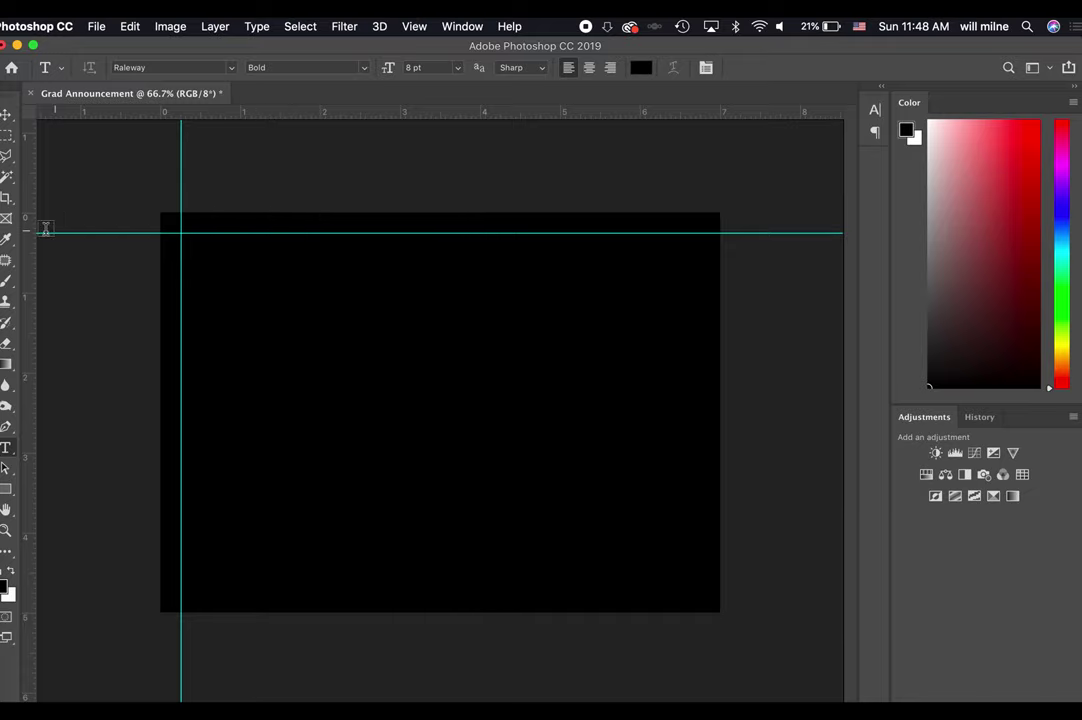
drag(26, 236, 701, 314)
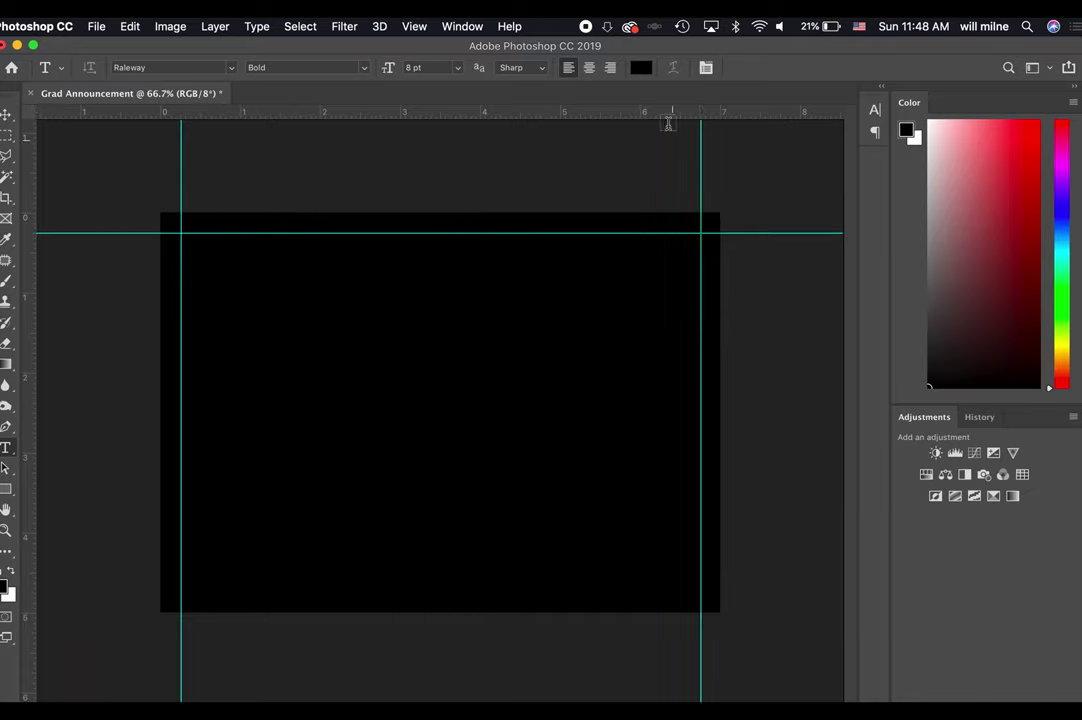
drag(669, 116, 681, 592)
Add an exactly placed vertical guide at the canvas centre via View > New Guide.
click(414, 26)
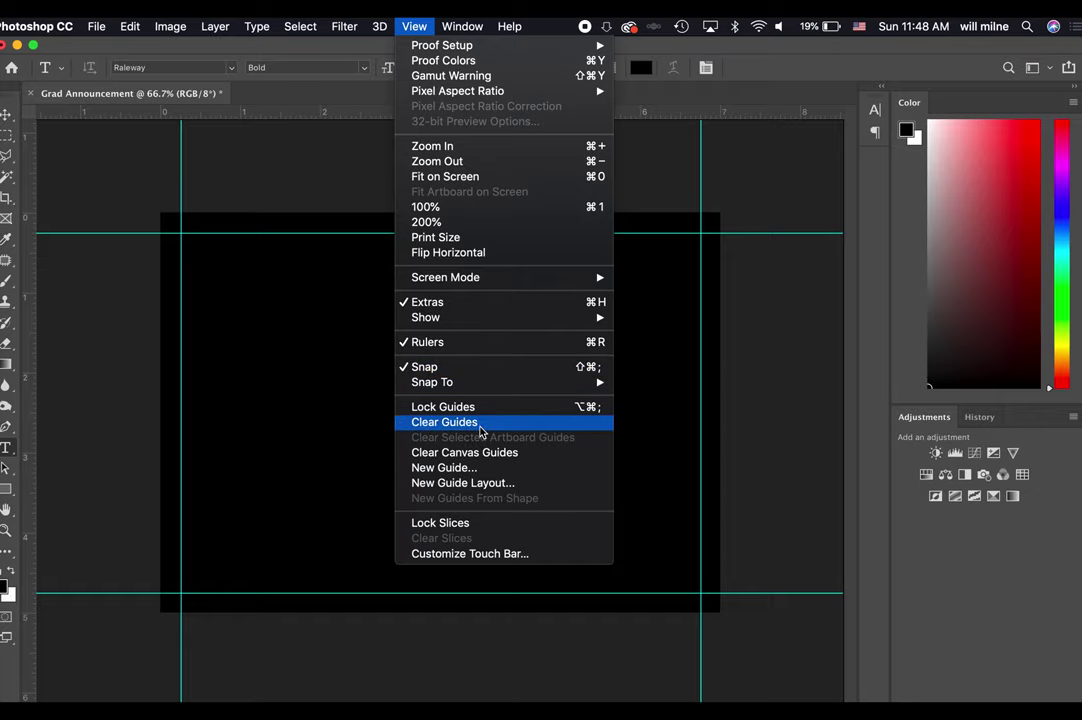
click(478, 467)
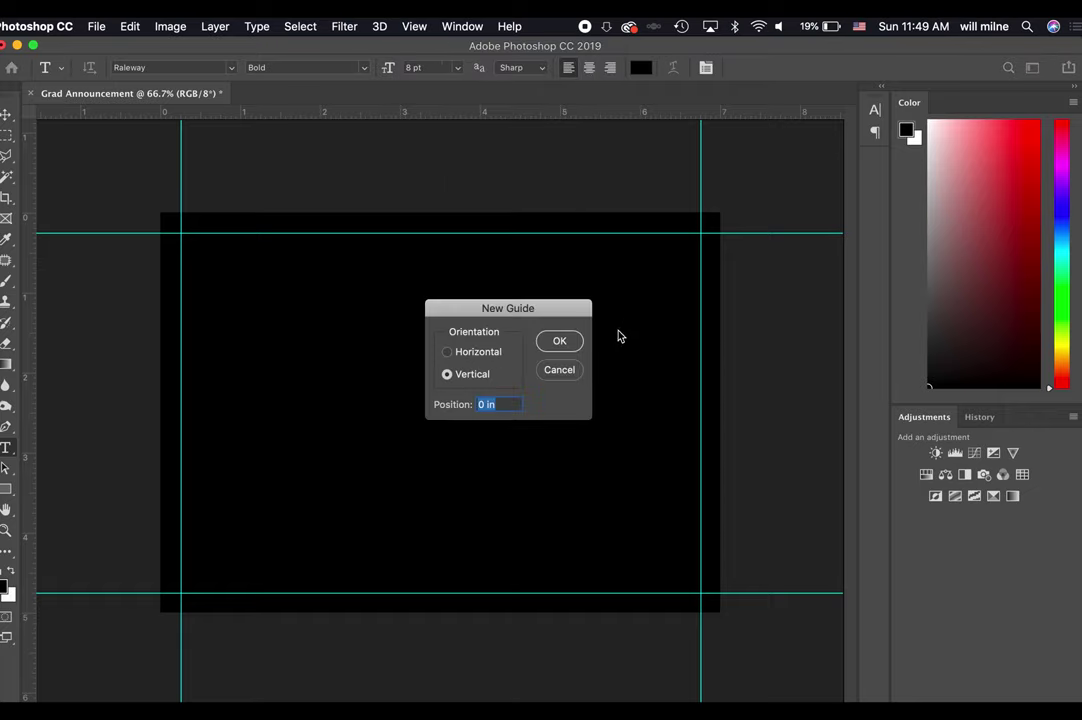
text(50)
key(Return)
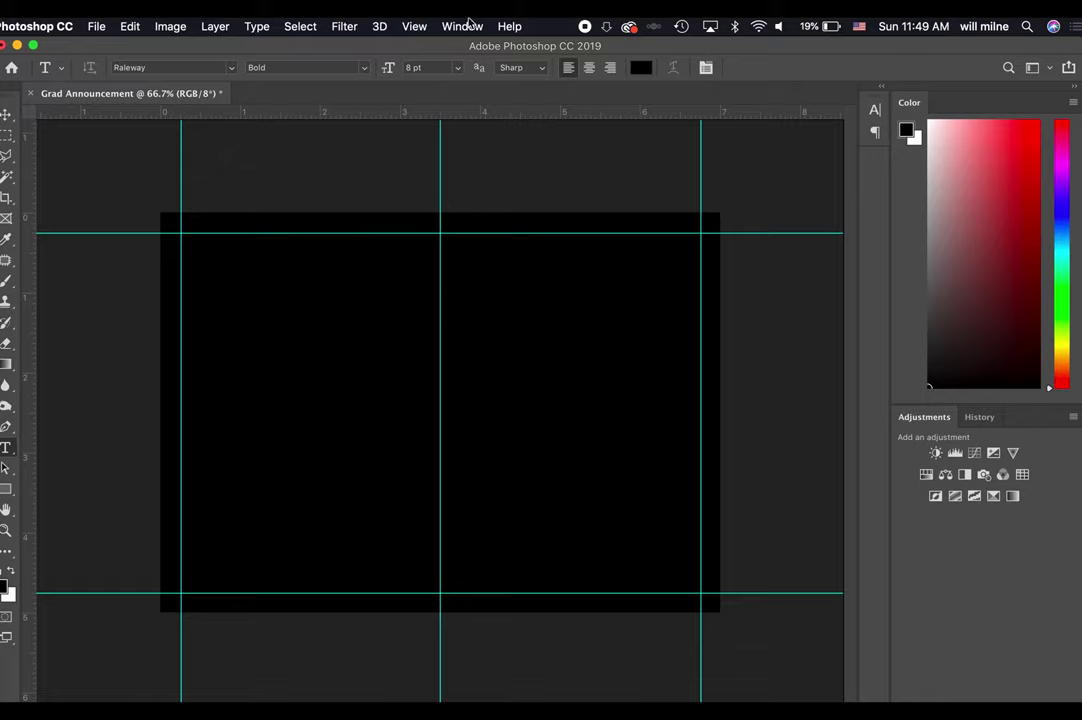
click(420, 25)
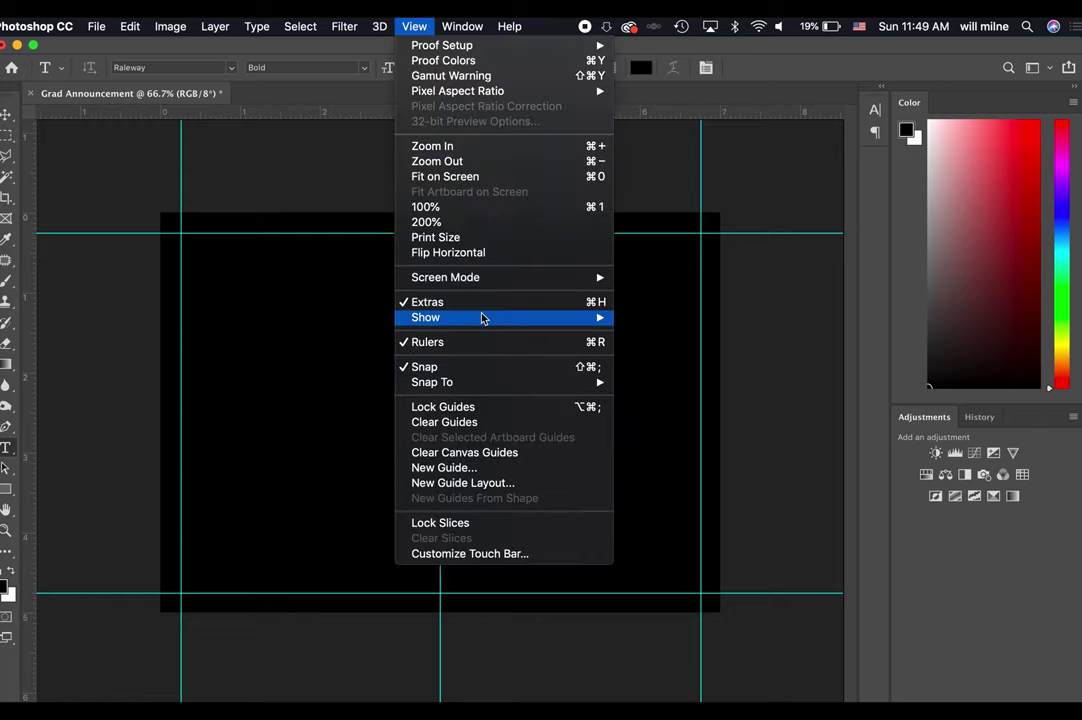
mouse_move(483, 317)
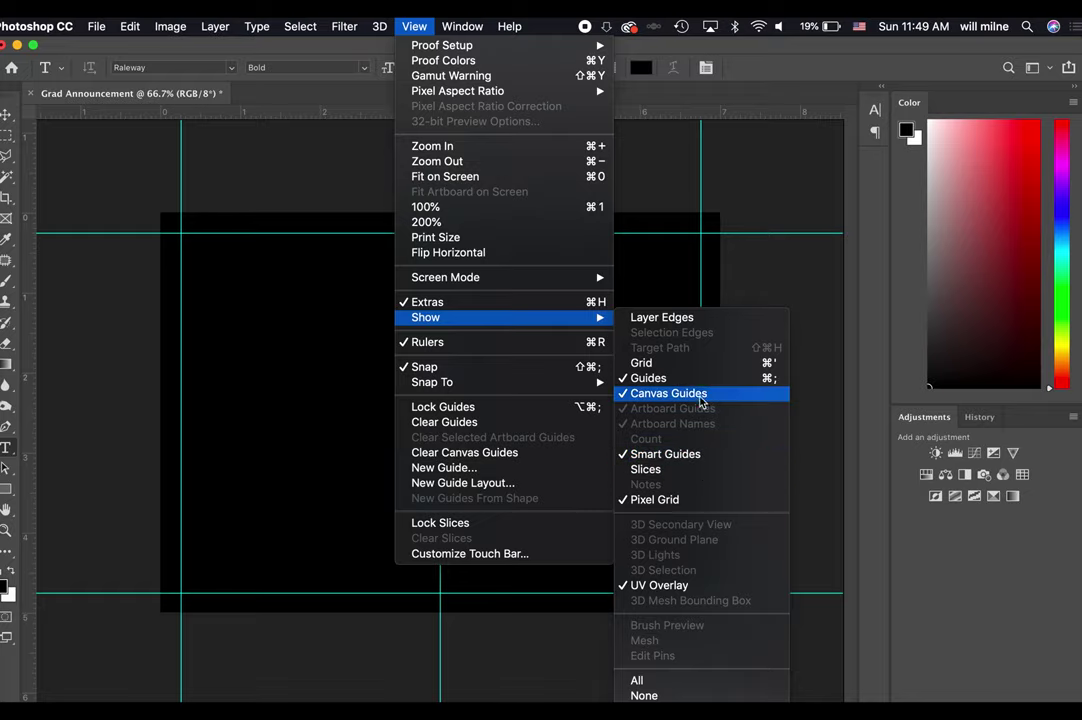
click(697, 382)
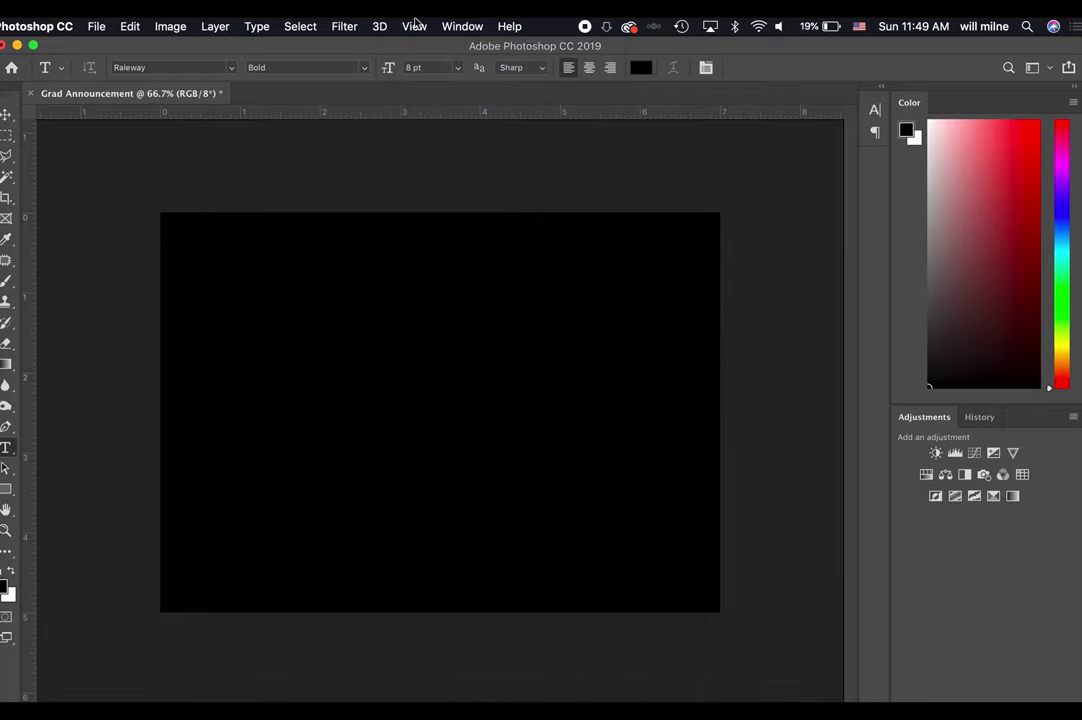
click(414, 26)
mouse_move(478, 320)
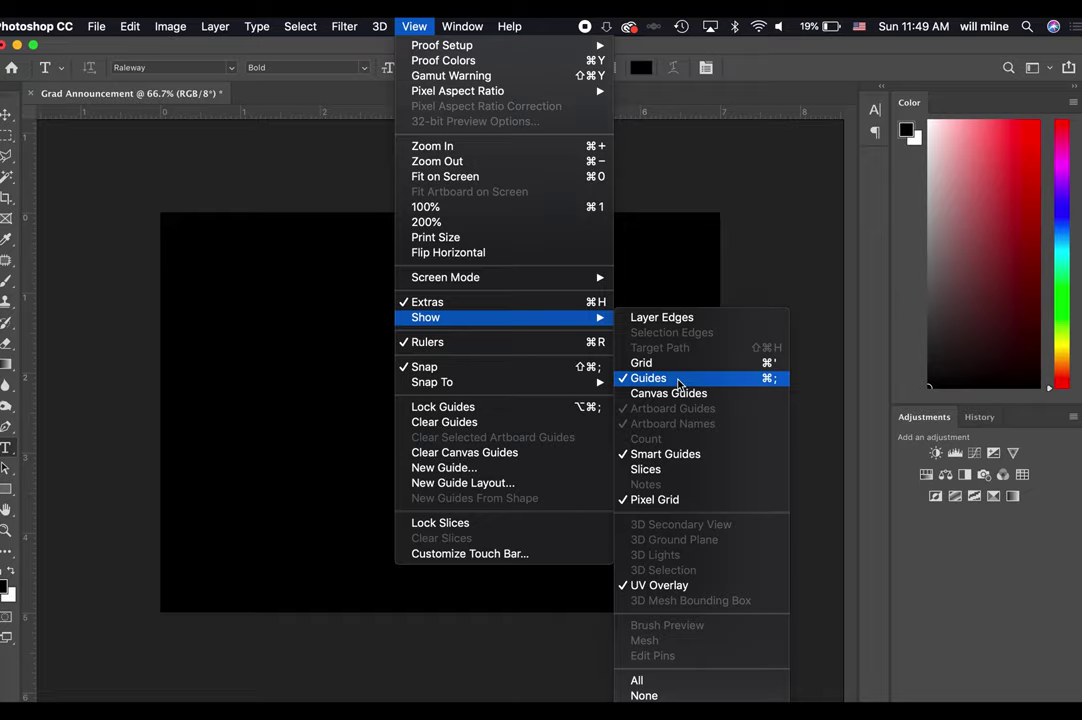
click(679, 382)
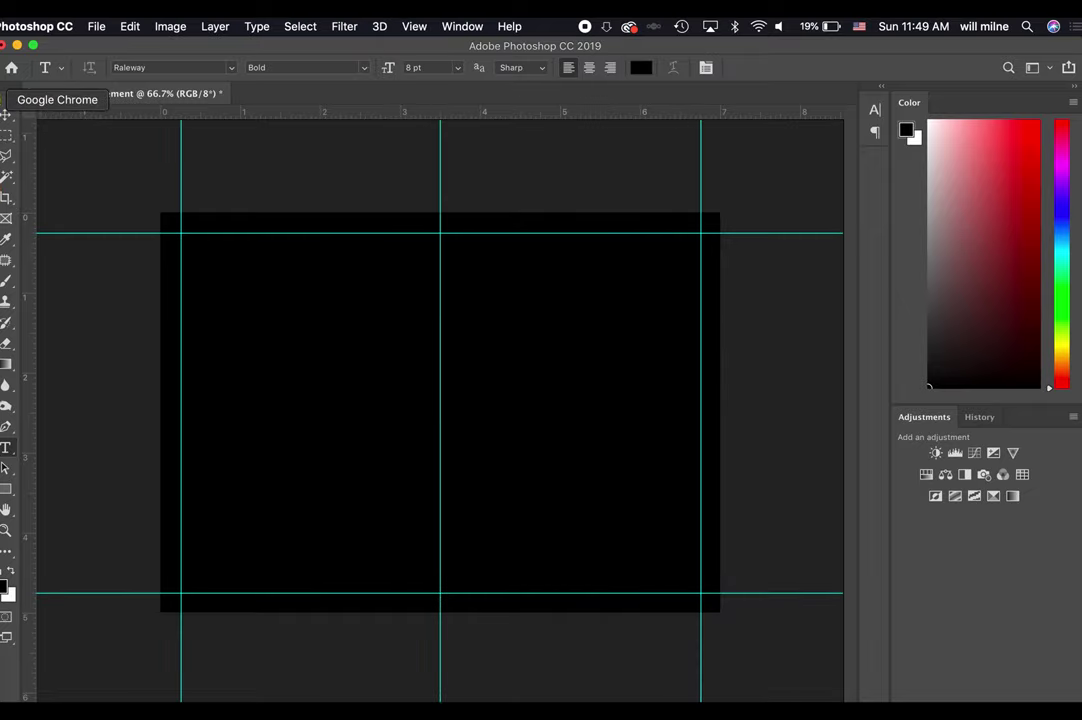
click(2, 97)
Load images.google.com and search for 'graduation invitations'.
text(imag)
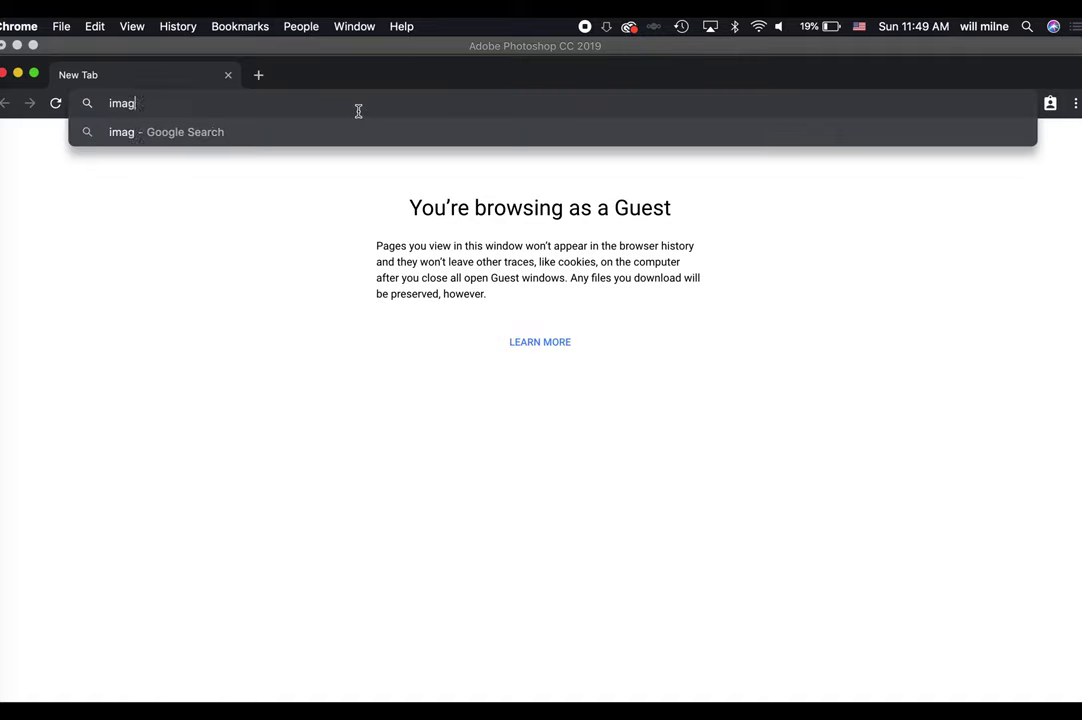
text(es.google.com)
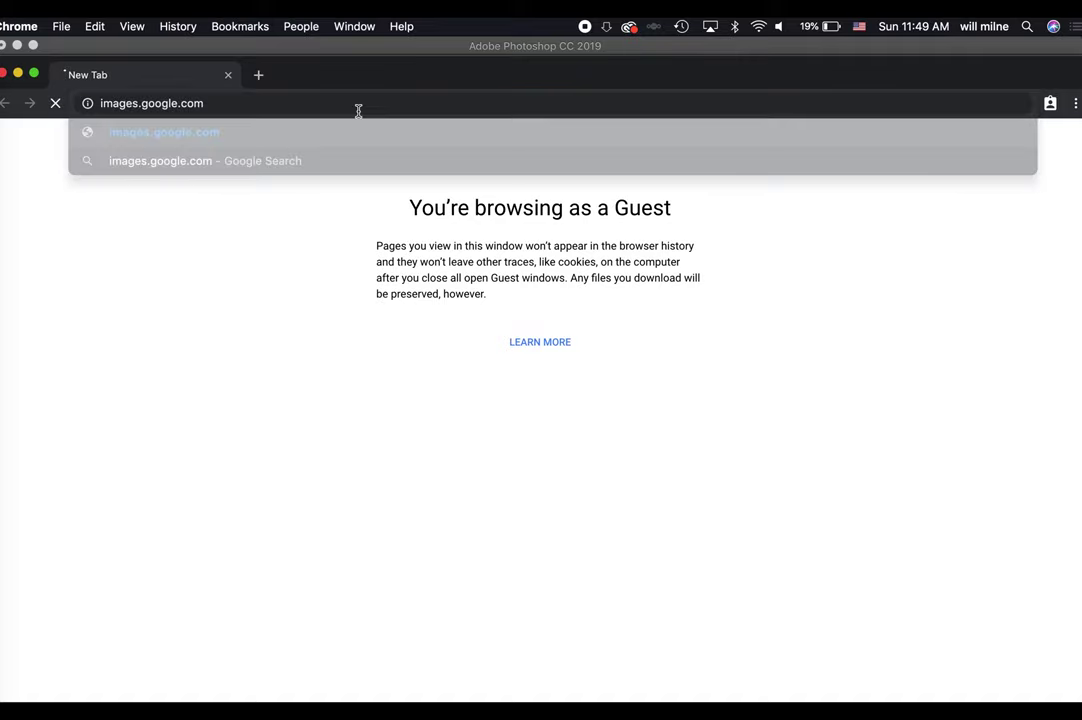
key(Return)
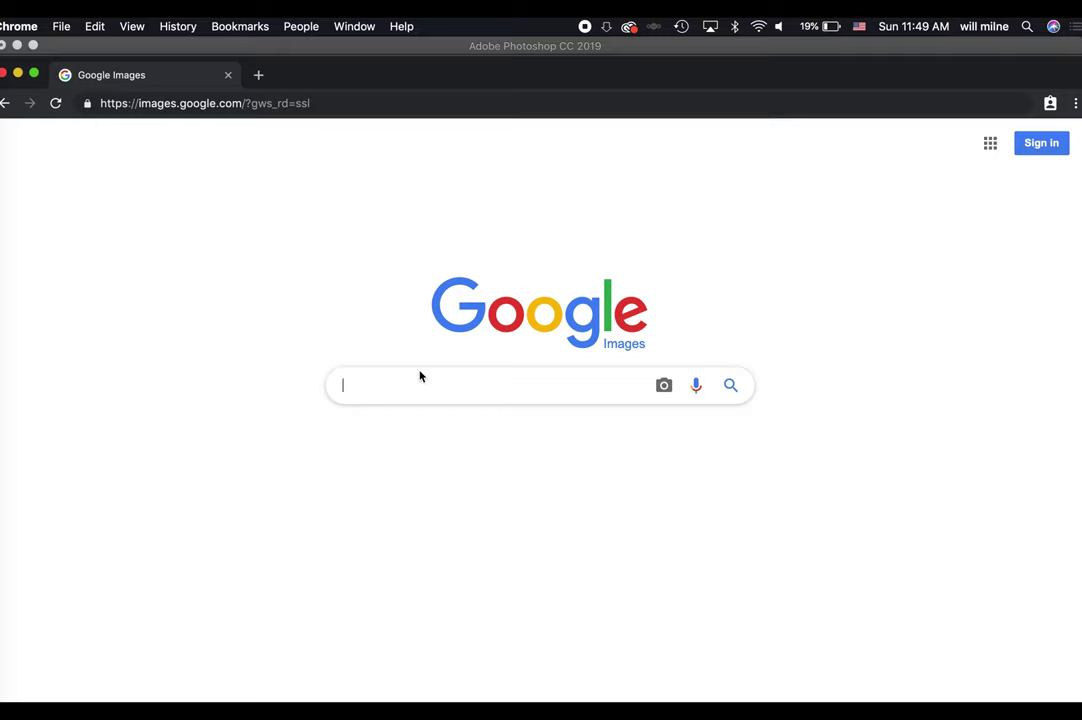
text(gradua)
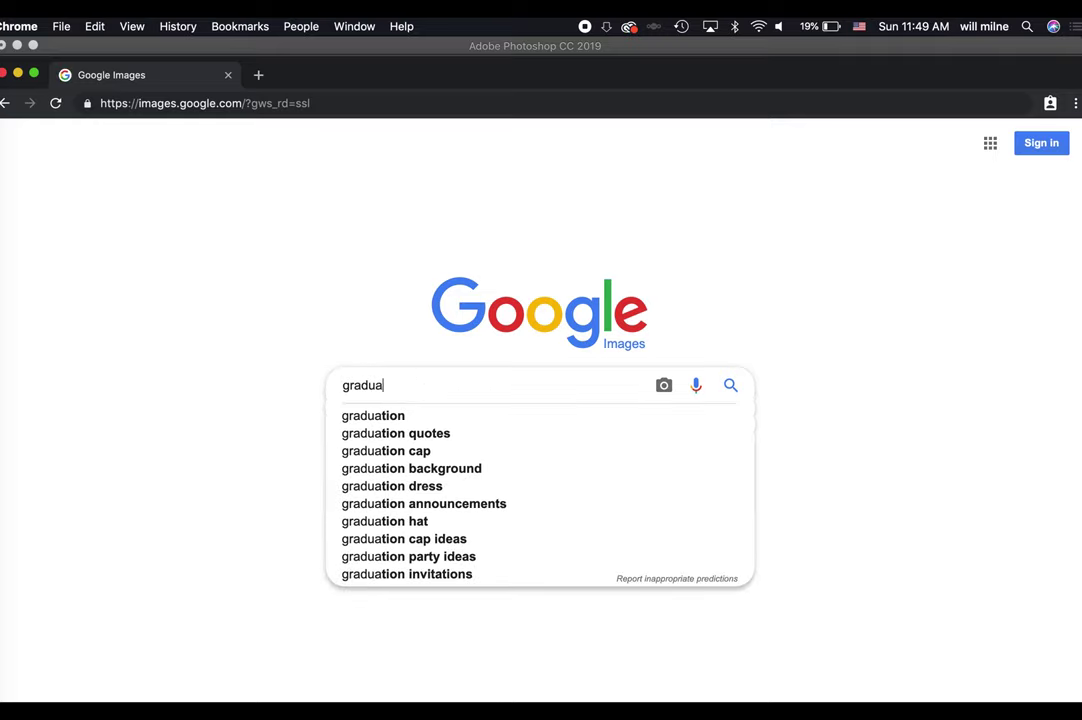
text(tion invitations)
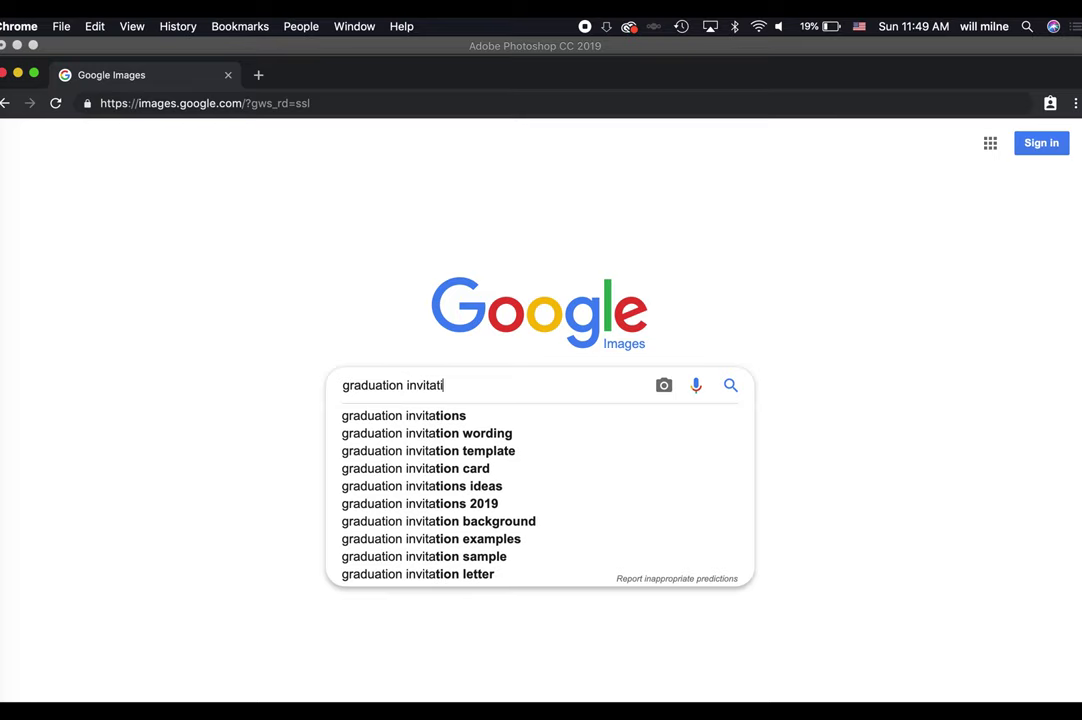
key(Return)
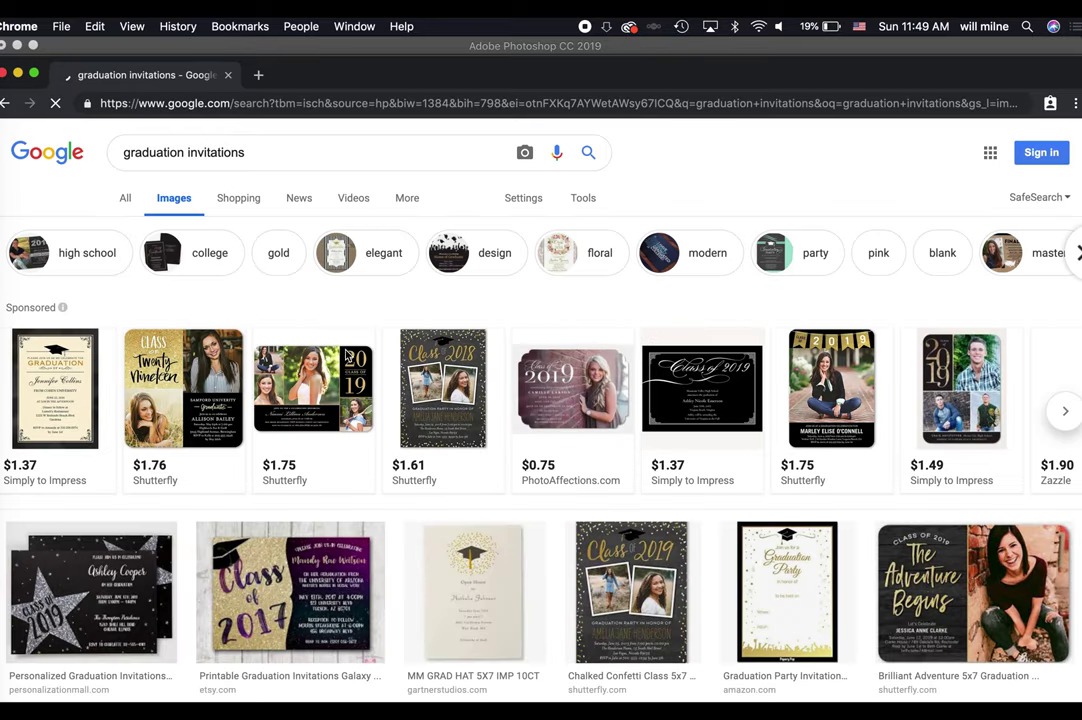
Scroll through the results and preview the personalized photo graduation design.
scroll(325, 538, down, 3)
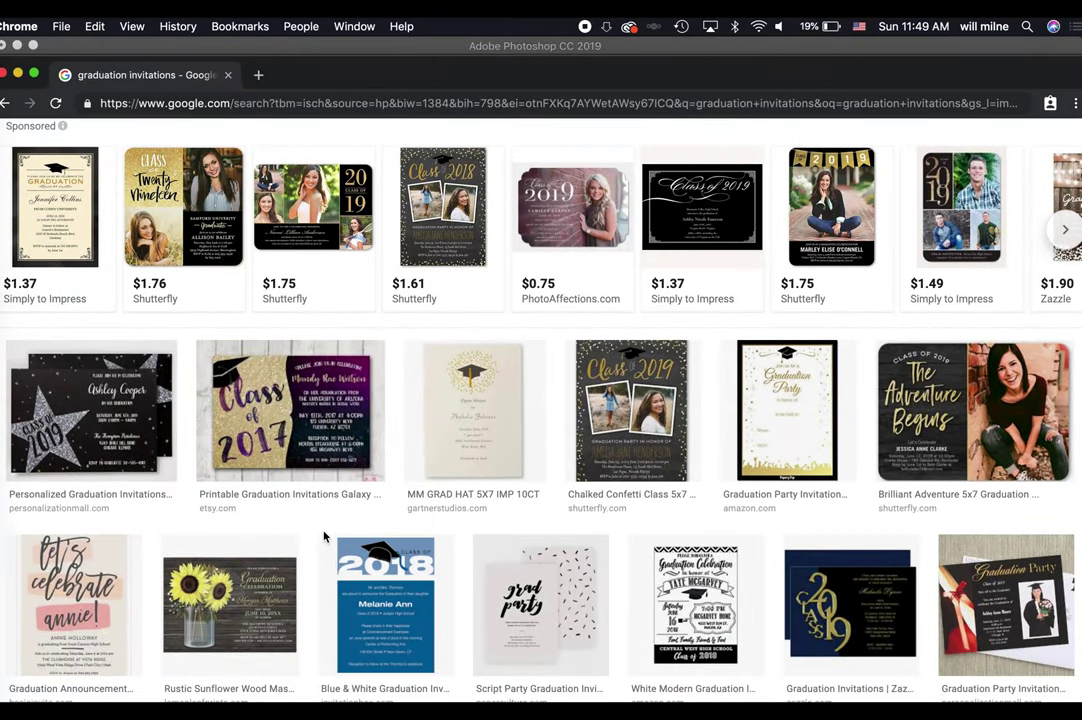
scroll(323, 537, down, 1)
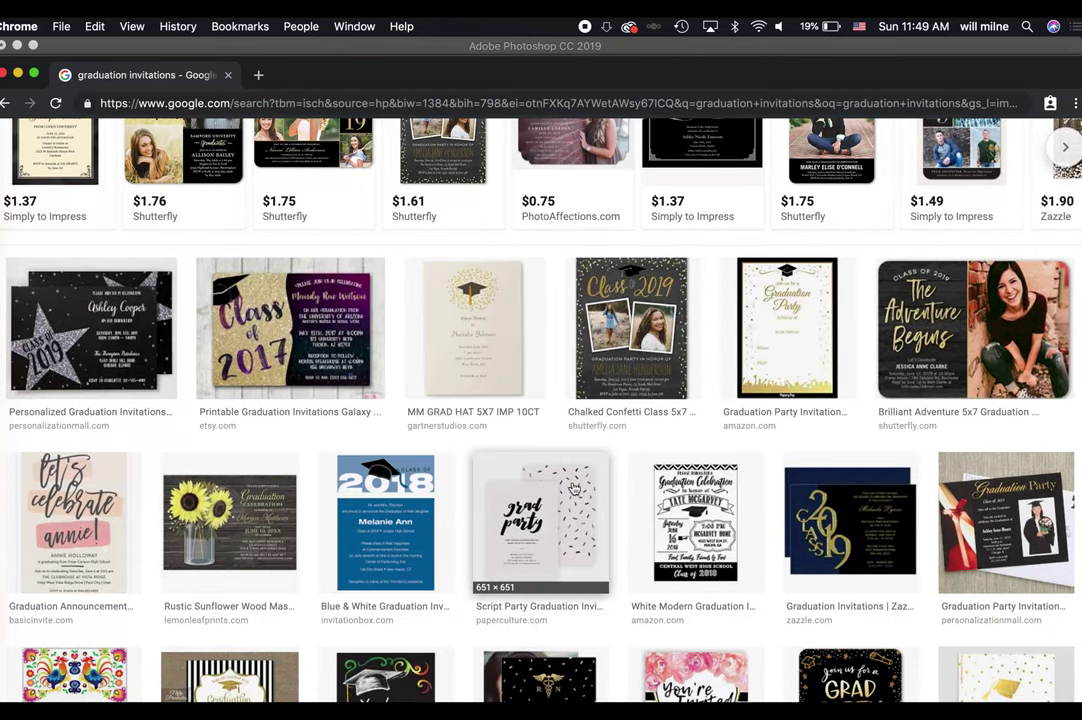
scroll(820, 460, down, 2)
scroll(845, 491, down, 1)
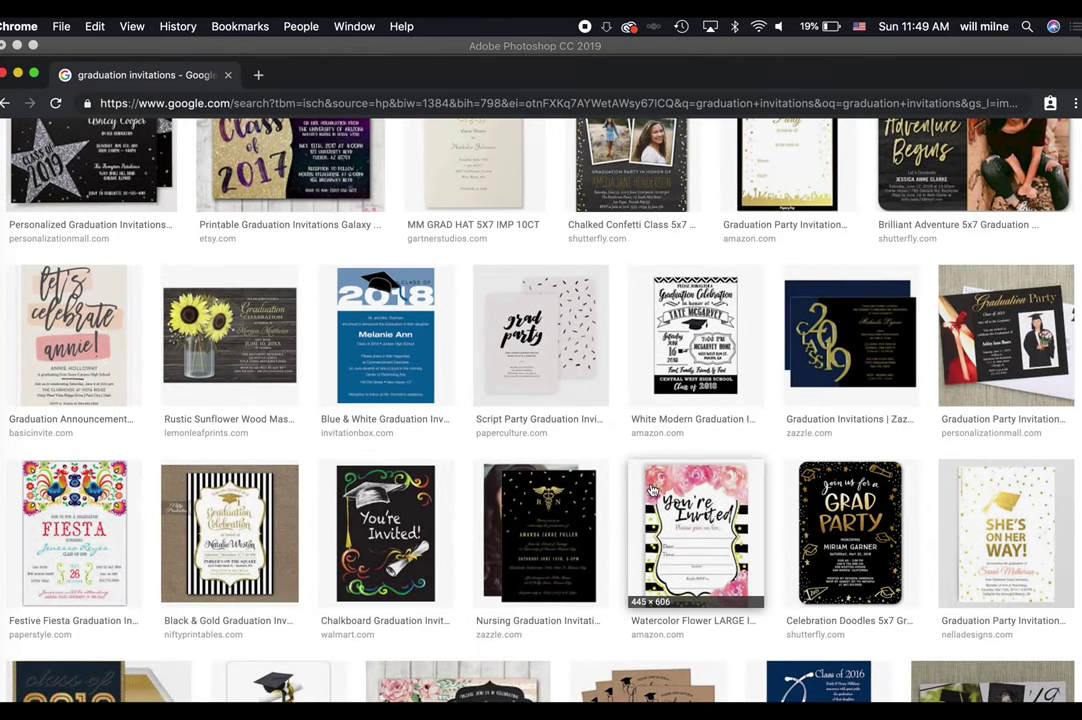
scroll(633, 430, down, 3)
scroll(565, 454, down, 2)
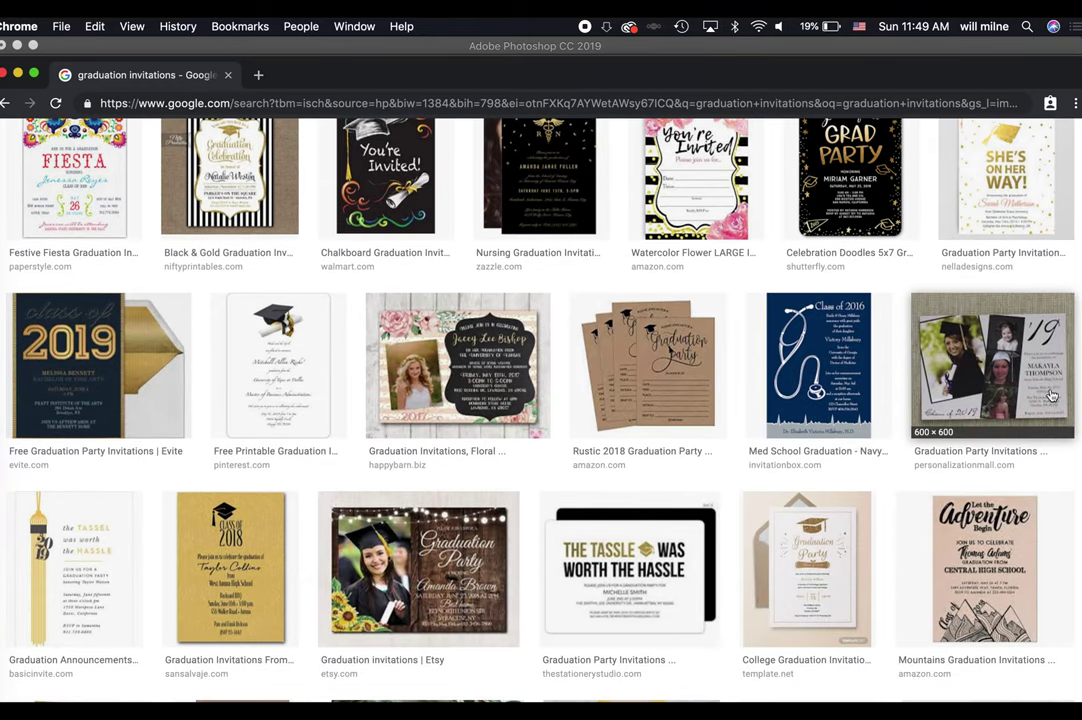
click(1045, 386)
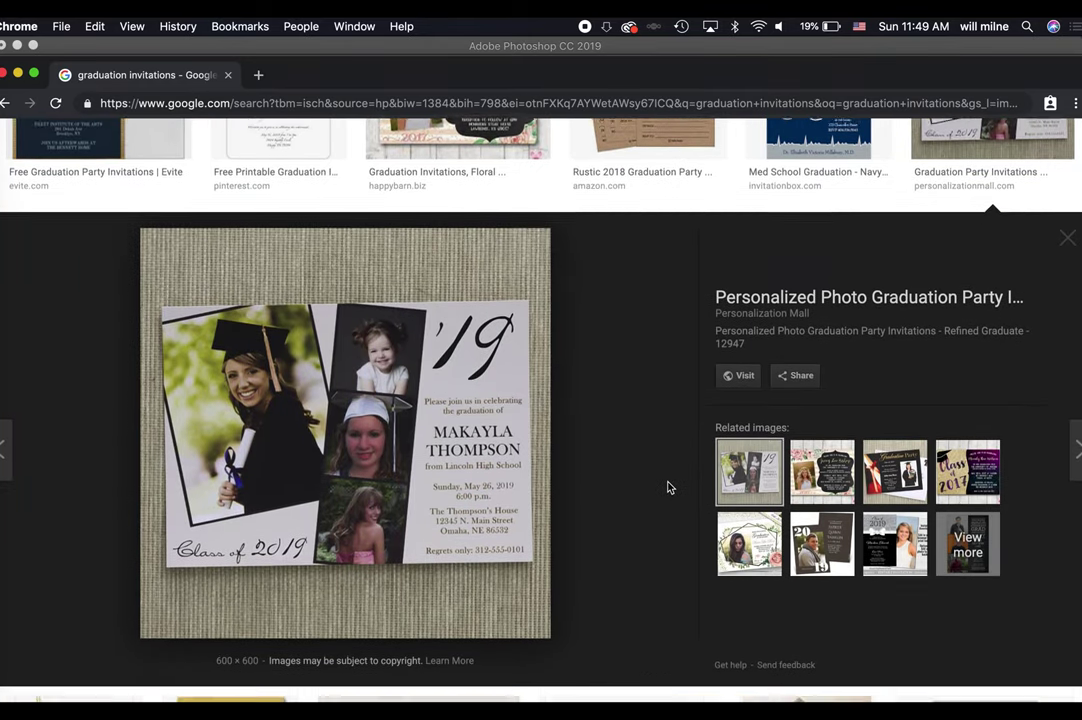
Preview the Etsy party, Class of 2018 and woodgrain designs, then select 'invitations' in the search.
scroll(669, 485, down, 5)
click(404, 422)
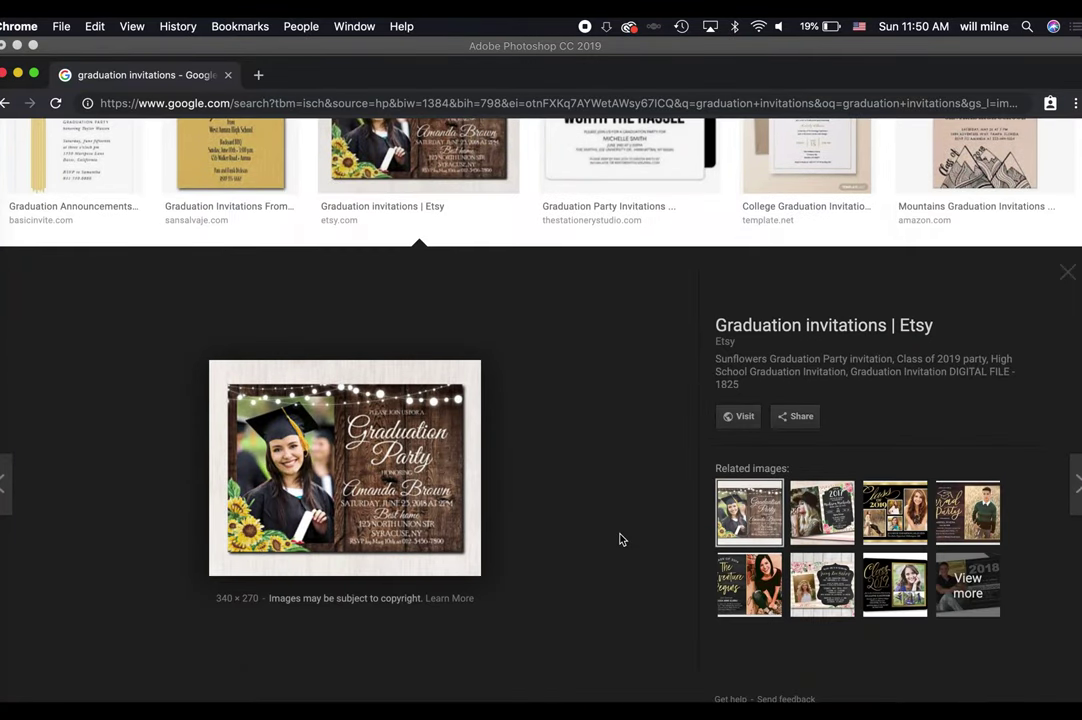
scroll(621, 536, down, 4)
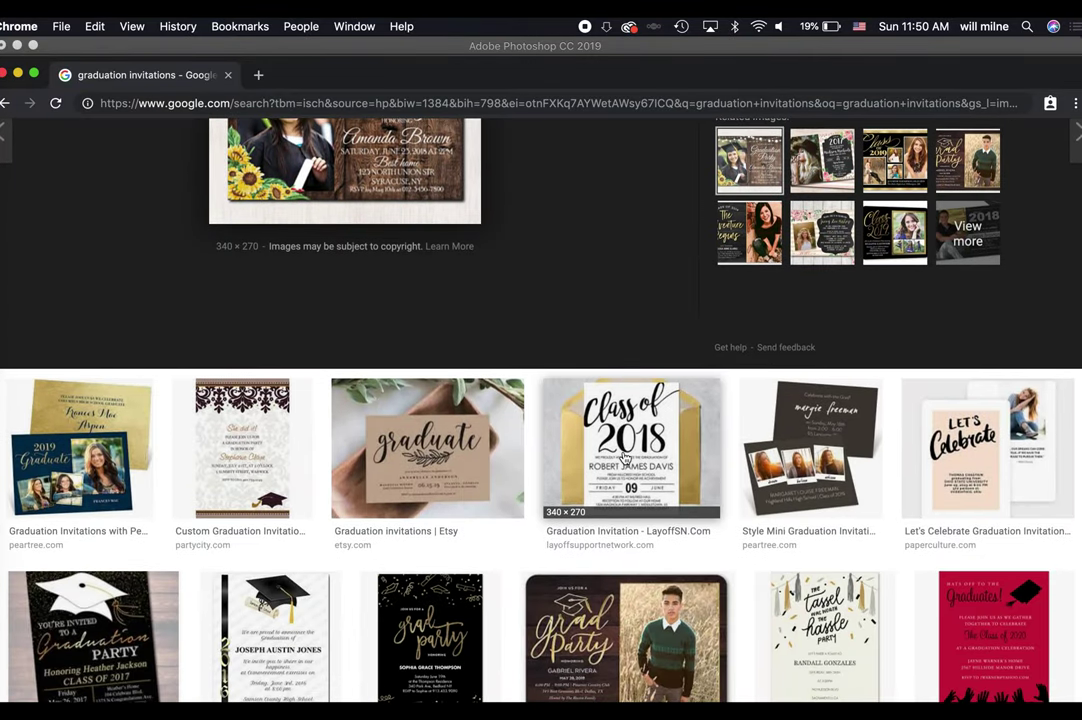
click(621, 530)
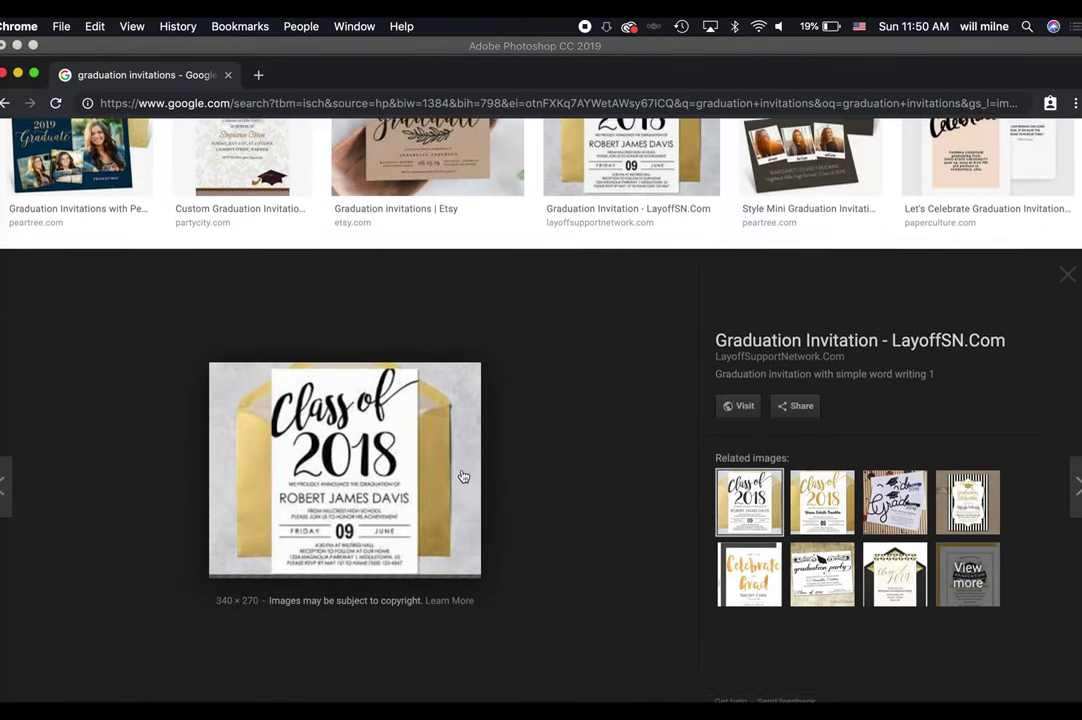
scroll(705, 551, down, 4)
click(652, 462)
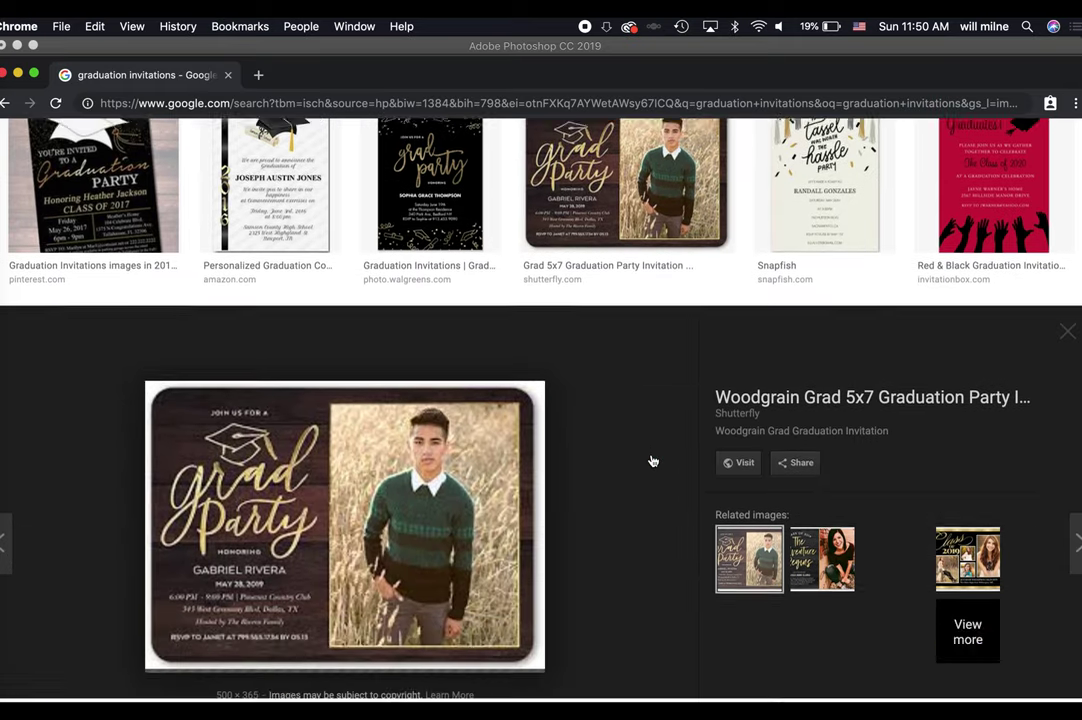
scroll(657, 379, up, 10)
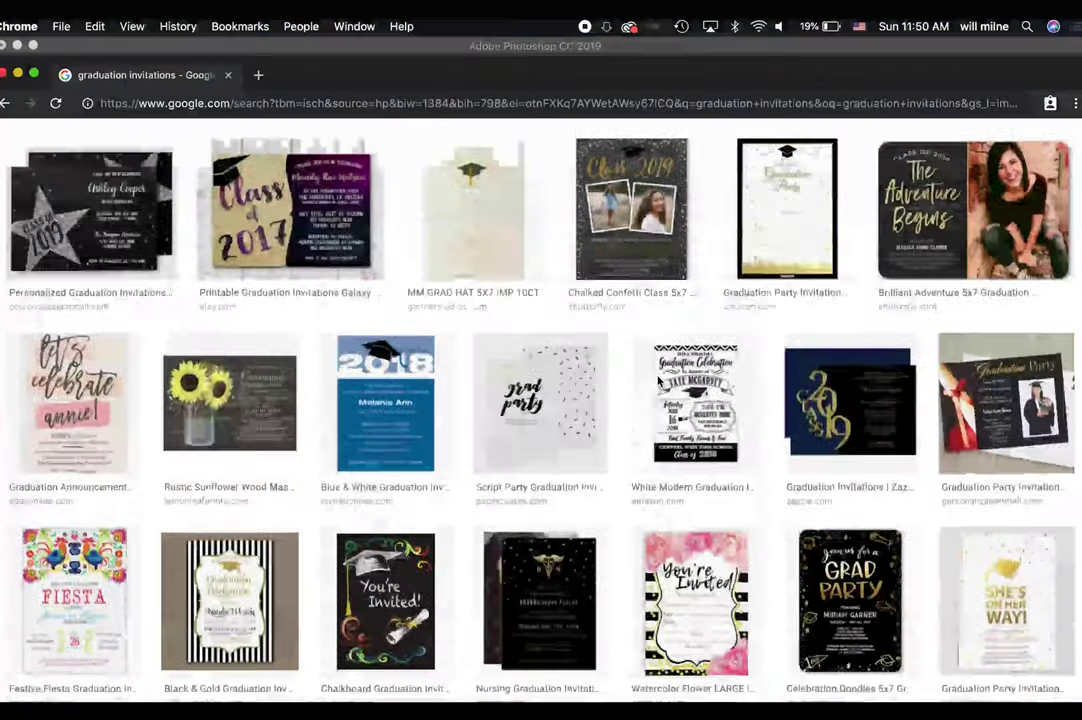
double_click(226, 150)
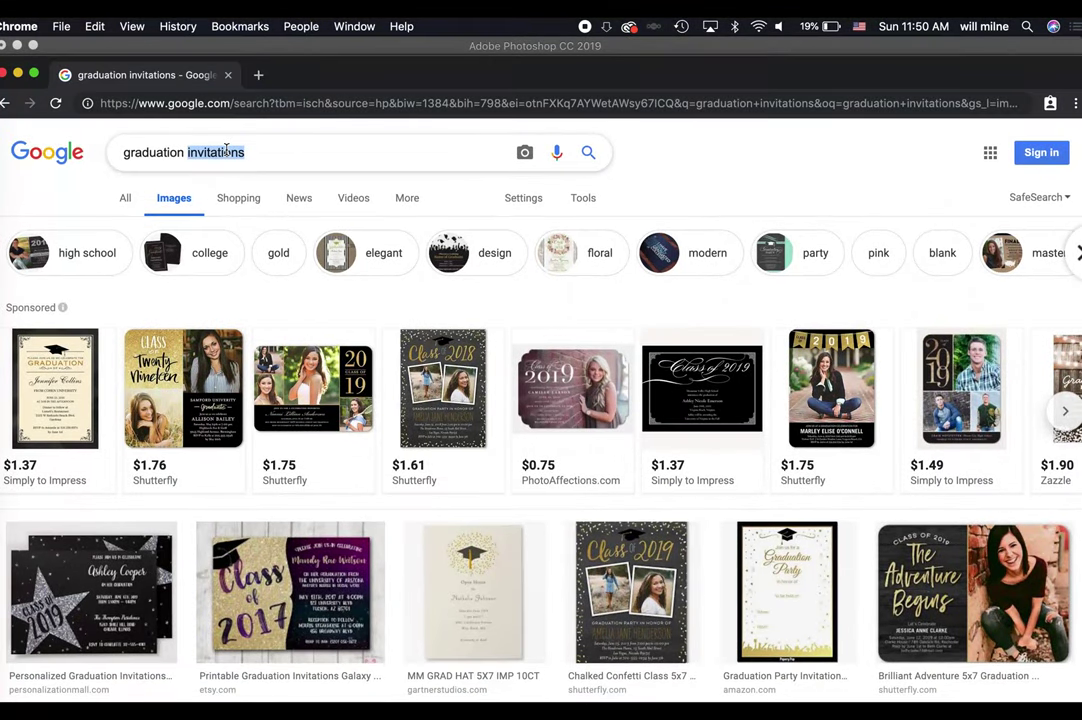
Search 'graduation announcements' and preview the Time To Sparkle and A Shining Graduate designs.
text(announcements)
key(Return)
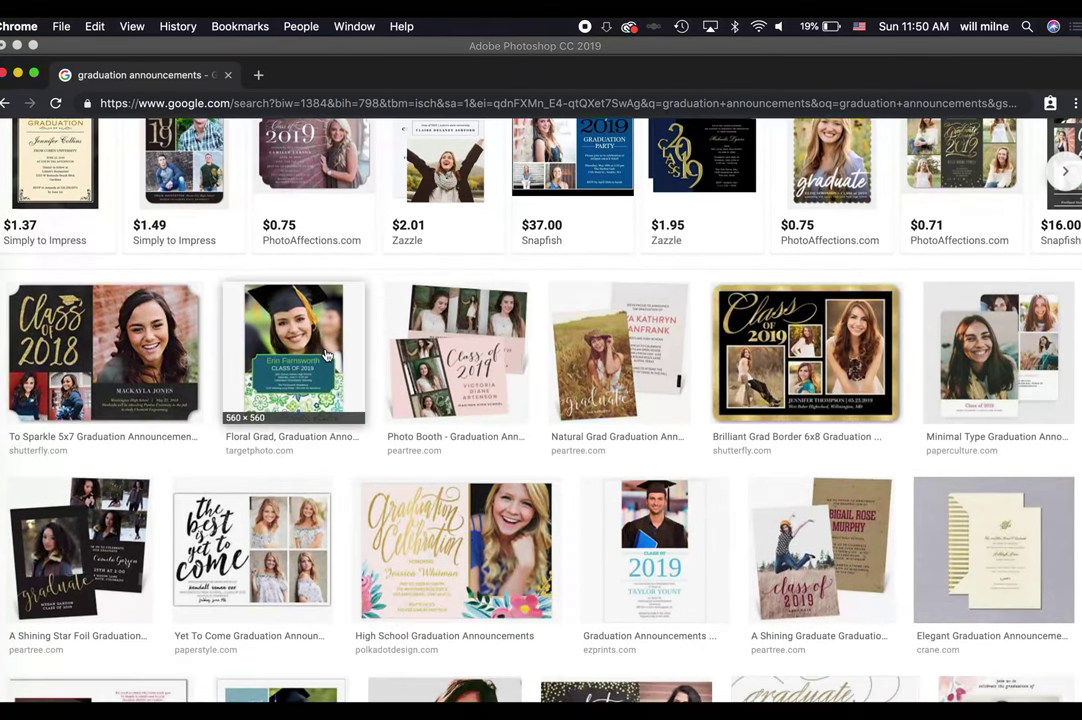
click(103, 360)
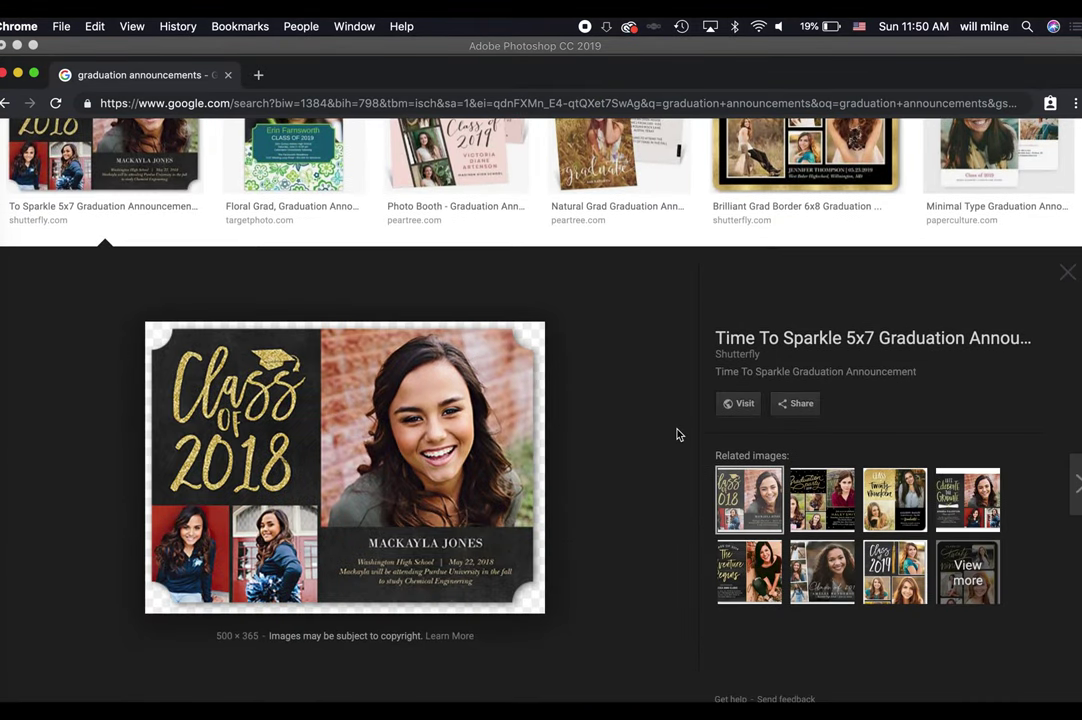
Preview the Golden Confetti and 2019 graduation announcement designs, then show all open windows.
scroll(640, 386, down, 5)
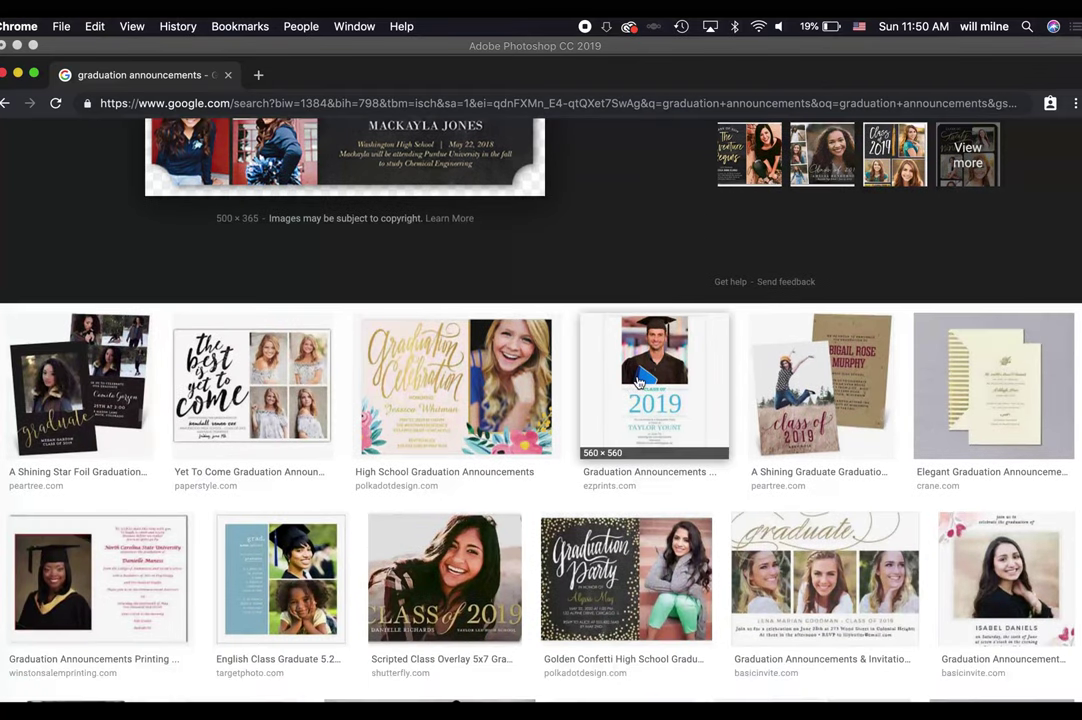
click(815, 385)
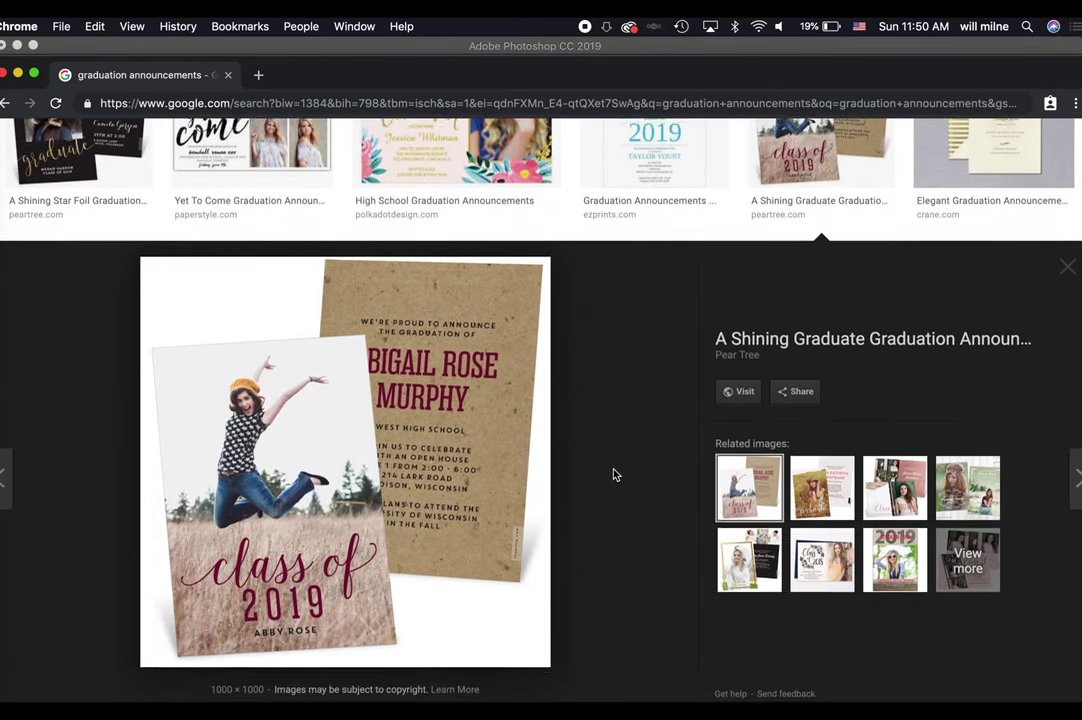
scroll(614, 474, down, 4)
click(628, 420)
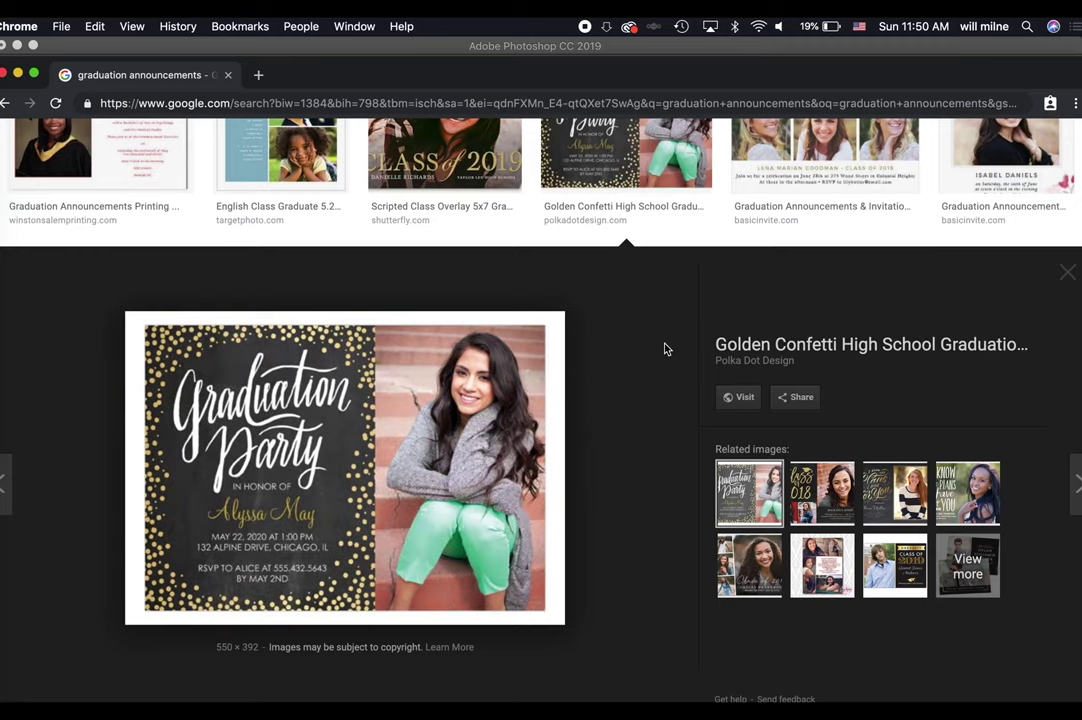
scroll(700, 345, up, 3)
click(815, 330)
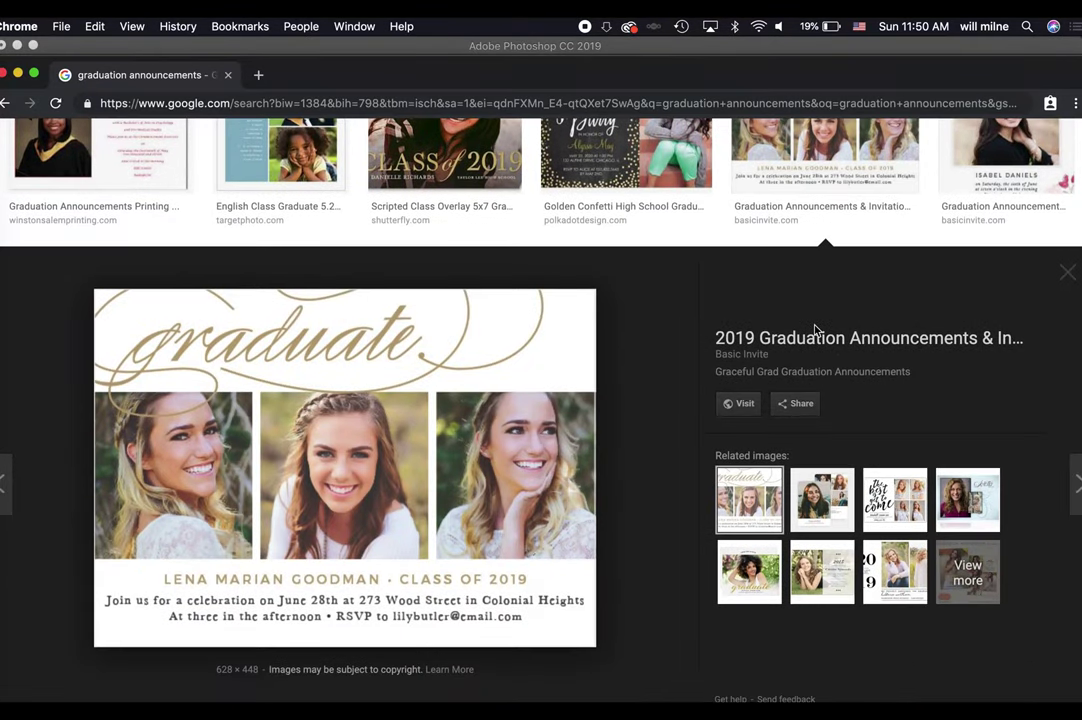
key(ctrl+Up)
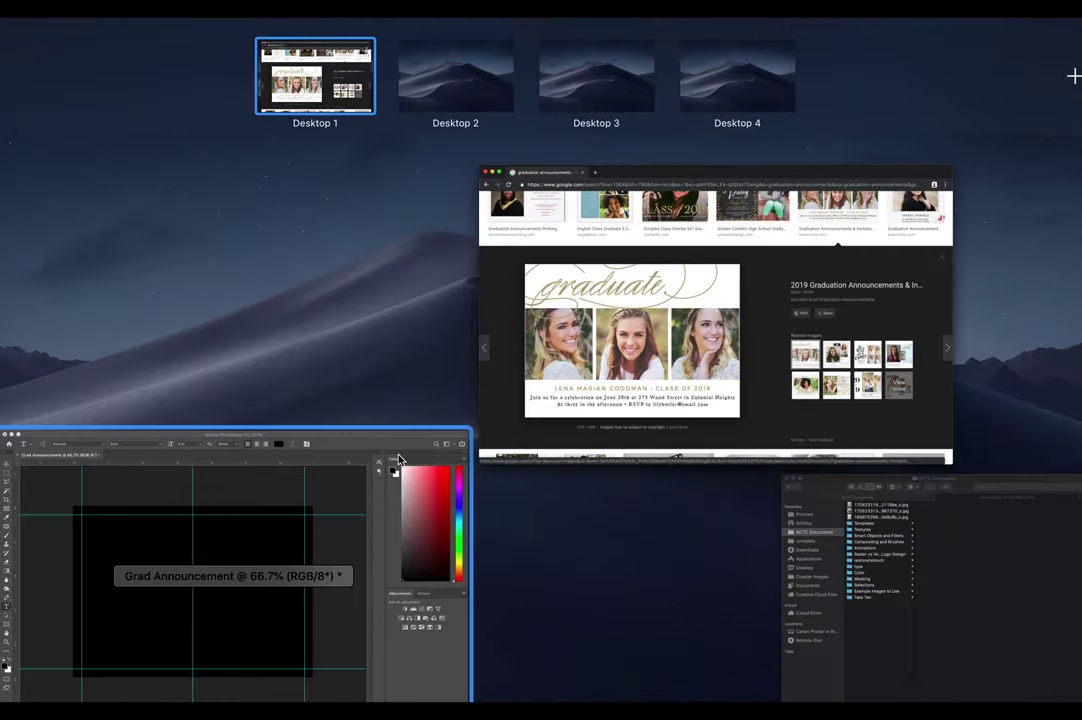
Switch back to Photoshop, dock the Layers panel beside History, and unlock the background into Layer 0.
click(372, 498)
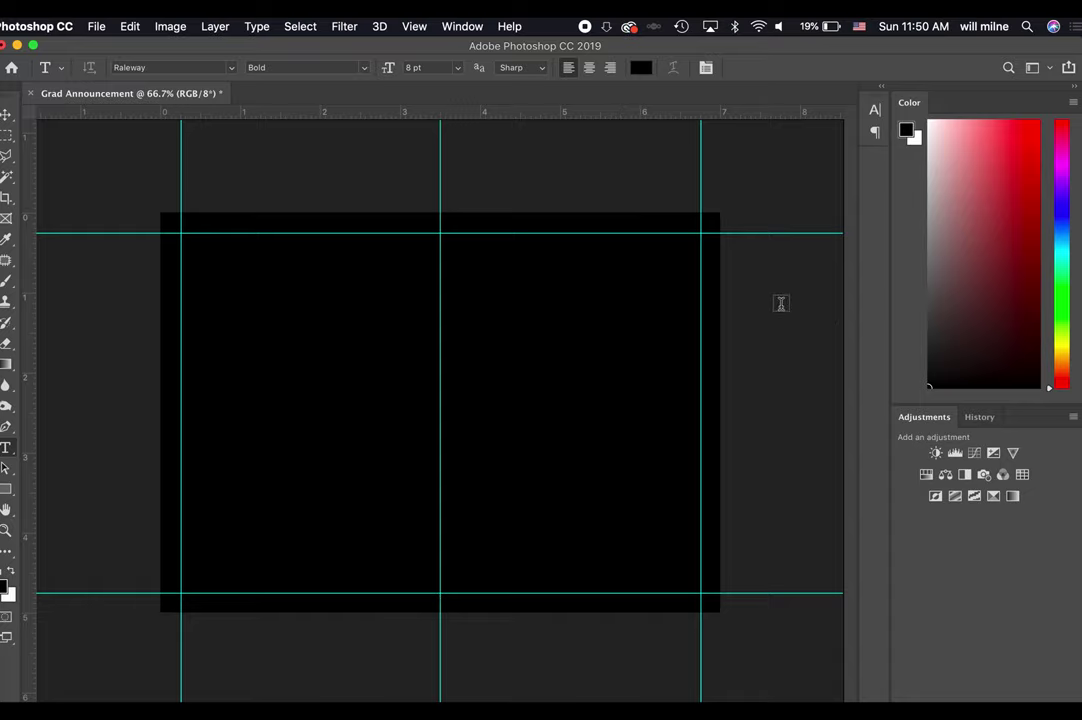
click(458, 26)
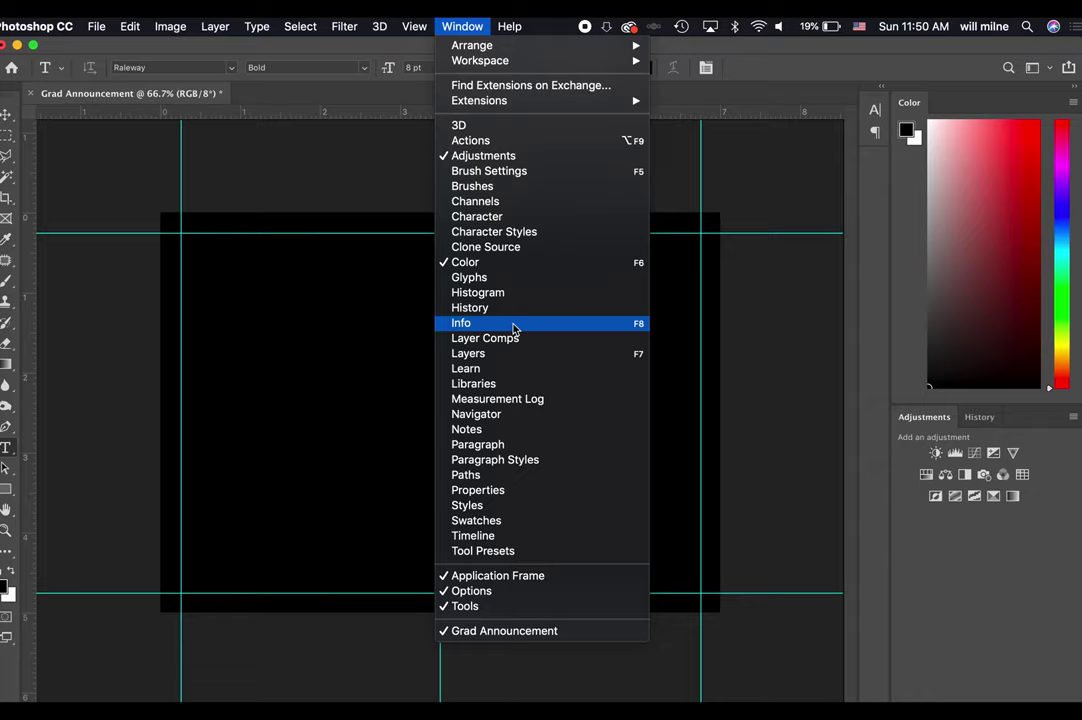
click(509, 353)
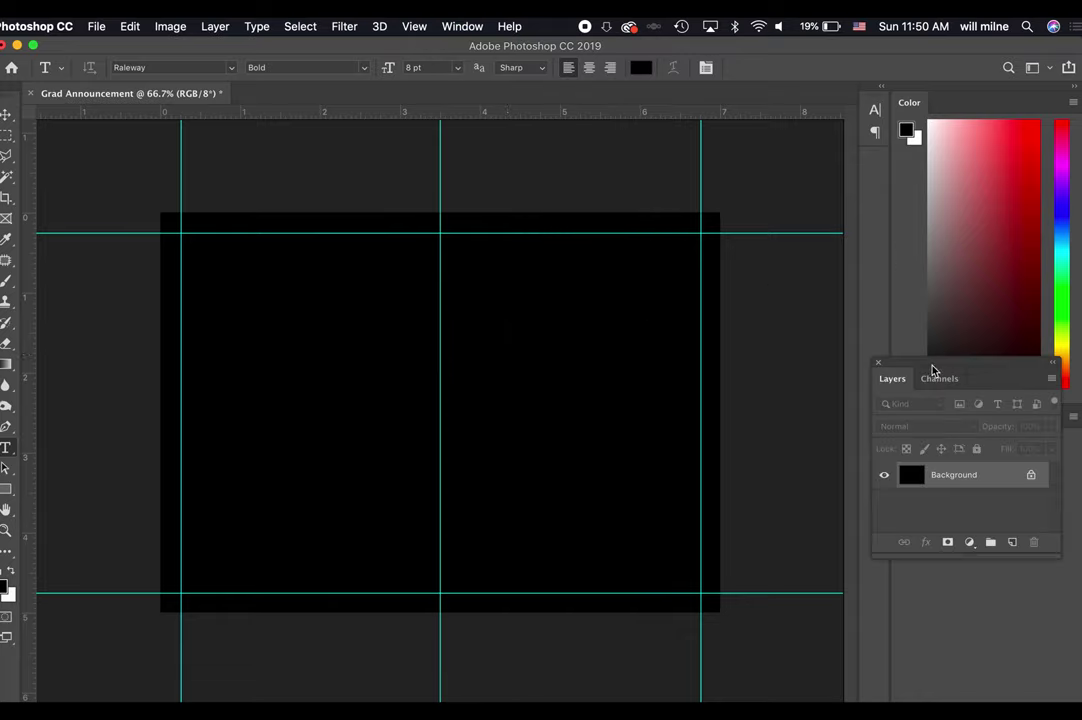
drag(935, 369, 942, 102)
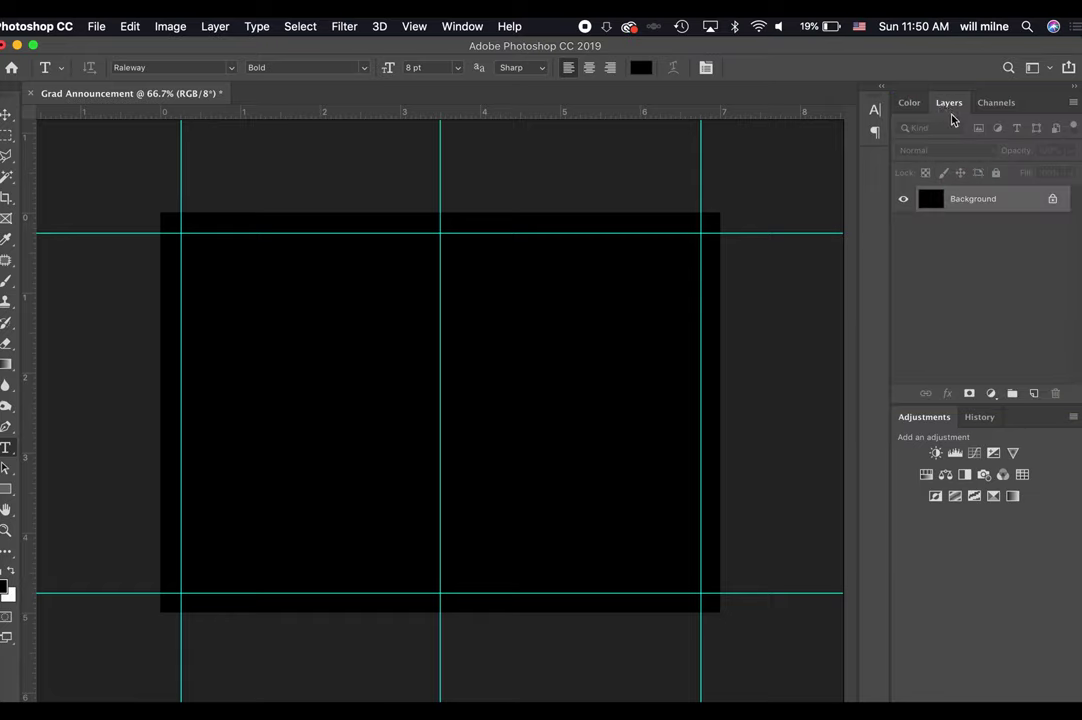
drag(949, 104, 929, 111)
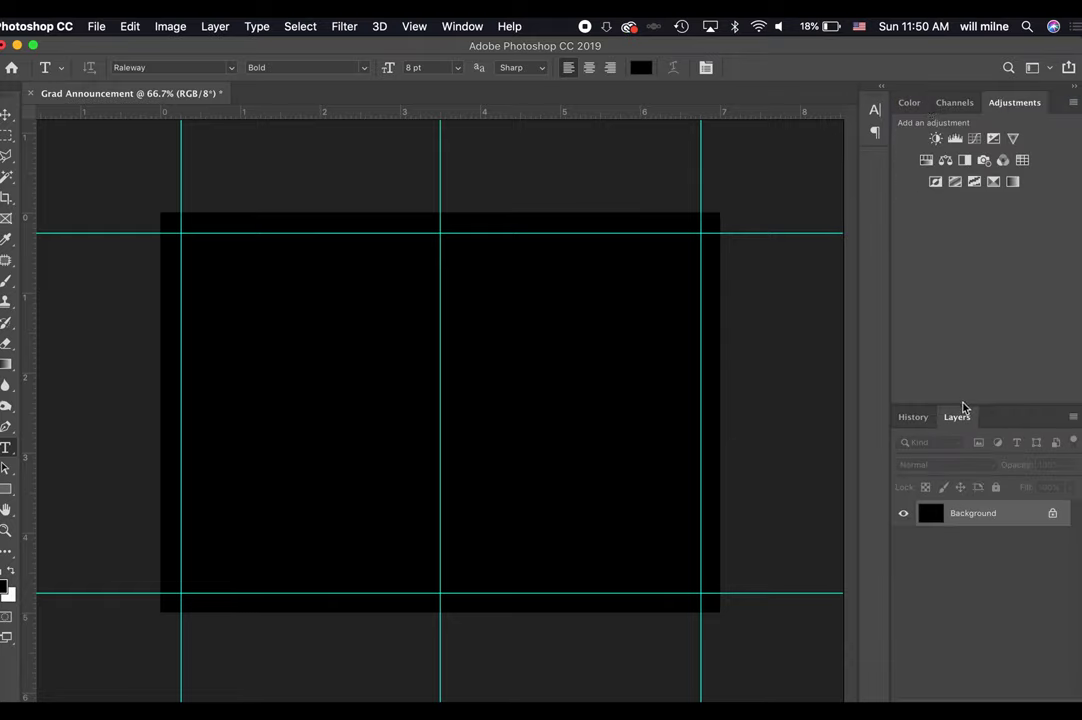
click(1053, 514)
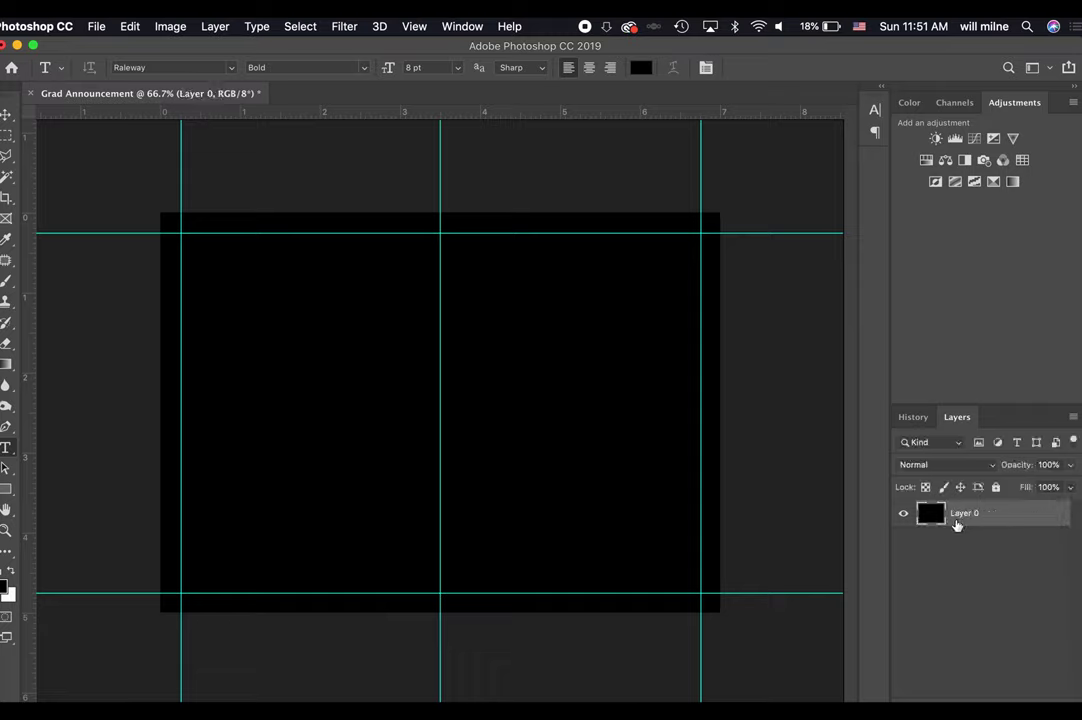
Rename Layer 0 to 'Background' and put it into a new group.
double_click(962, 513)
text(Background)
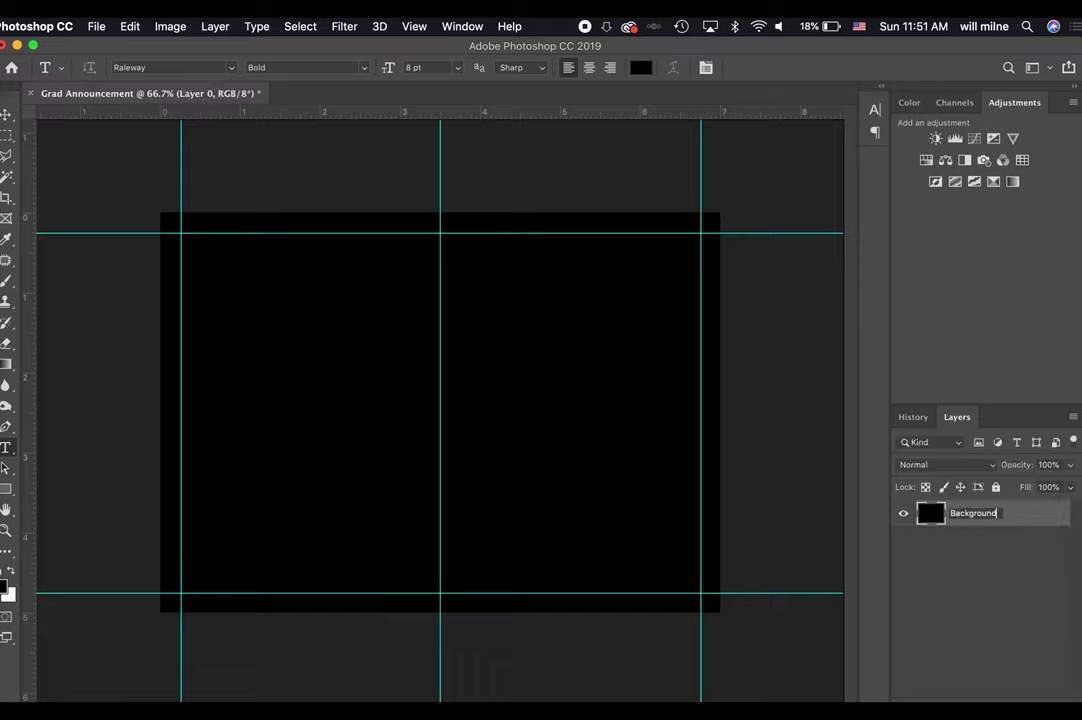
key(Return)
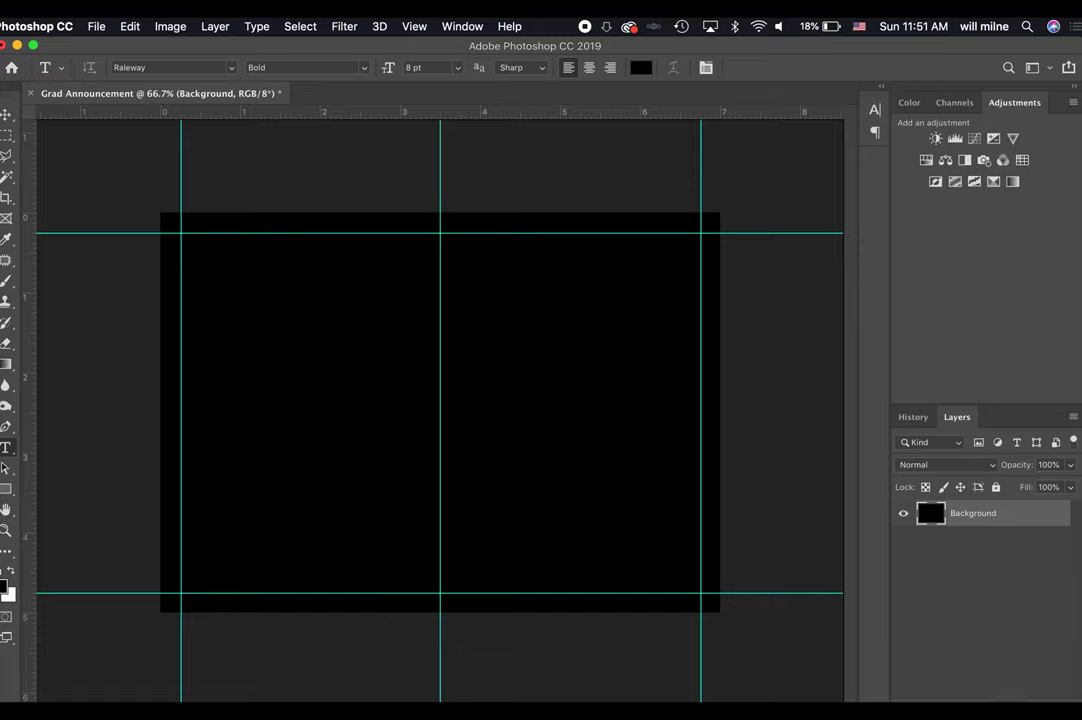
key(super+g)
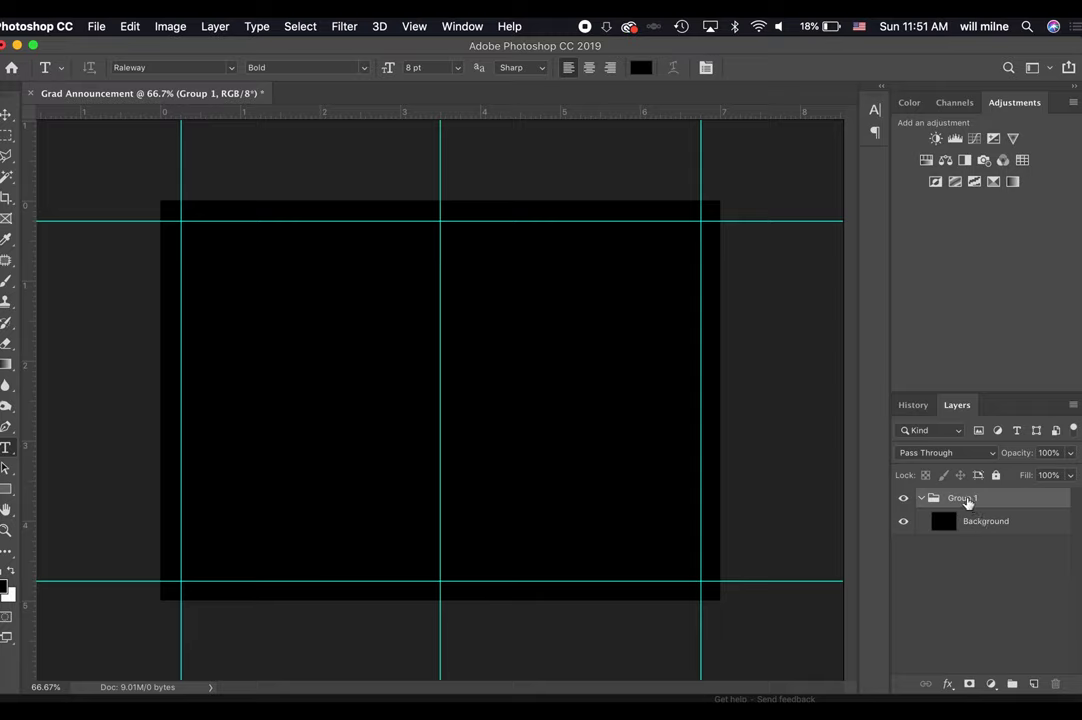
Rename the group 'background', collapse it, and colour-code it blue.
double_click(963, 498)
text(ba)
text(ckground)
key(Return)
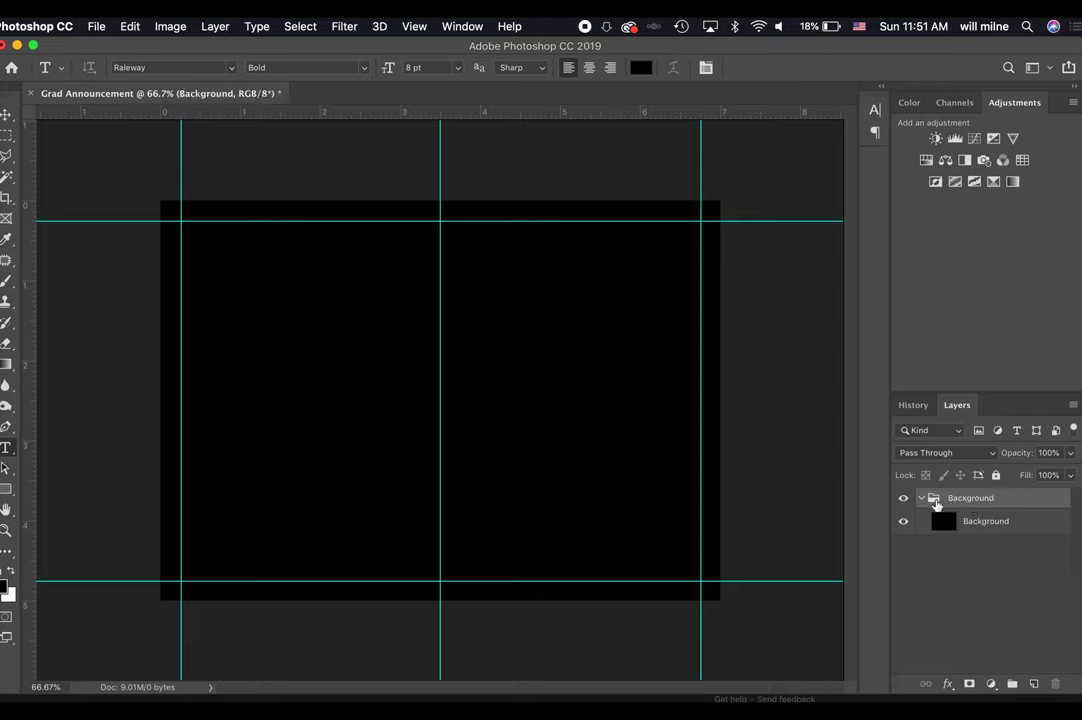
click(919, 499)
click(919, 499)
click(919, 499)
right_click(977, 508)
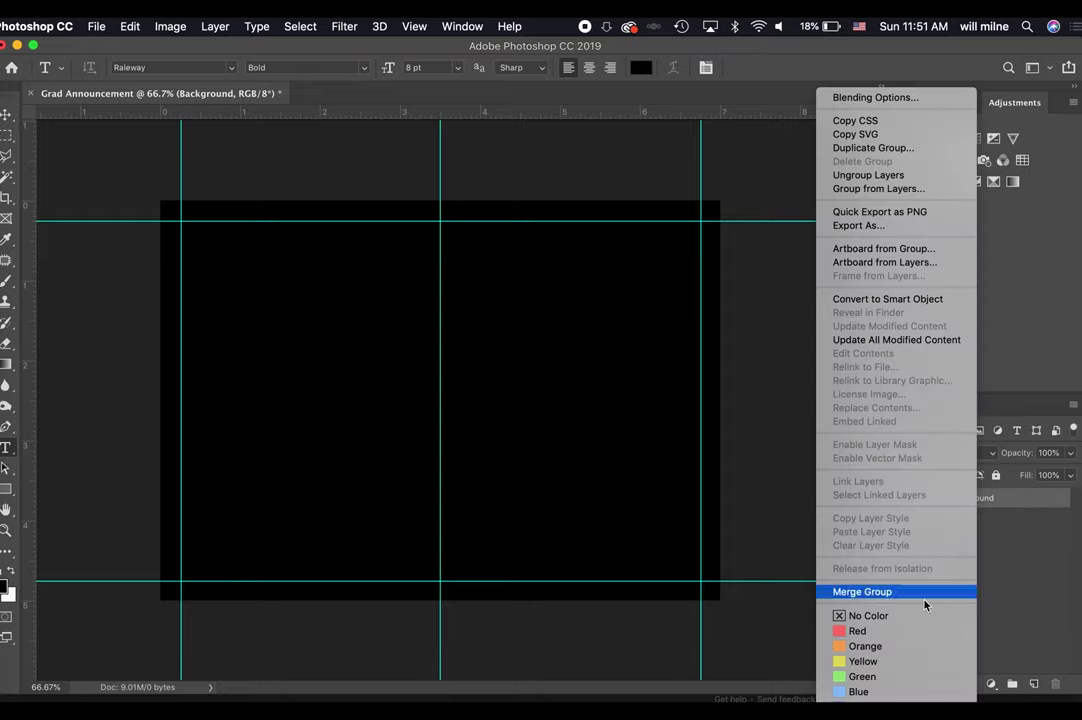
click(893, 691)
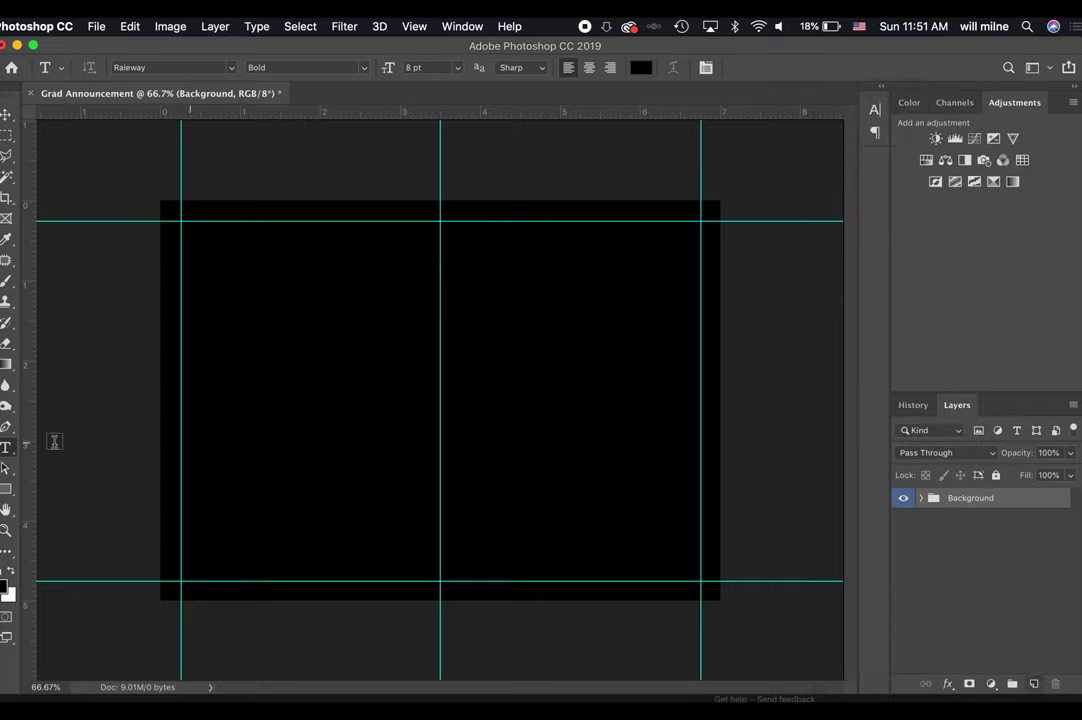
Draw a white-filled rectangle spanning the margin guides with the Rectangle tool.
click(6, 489)
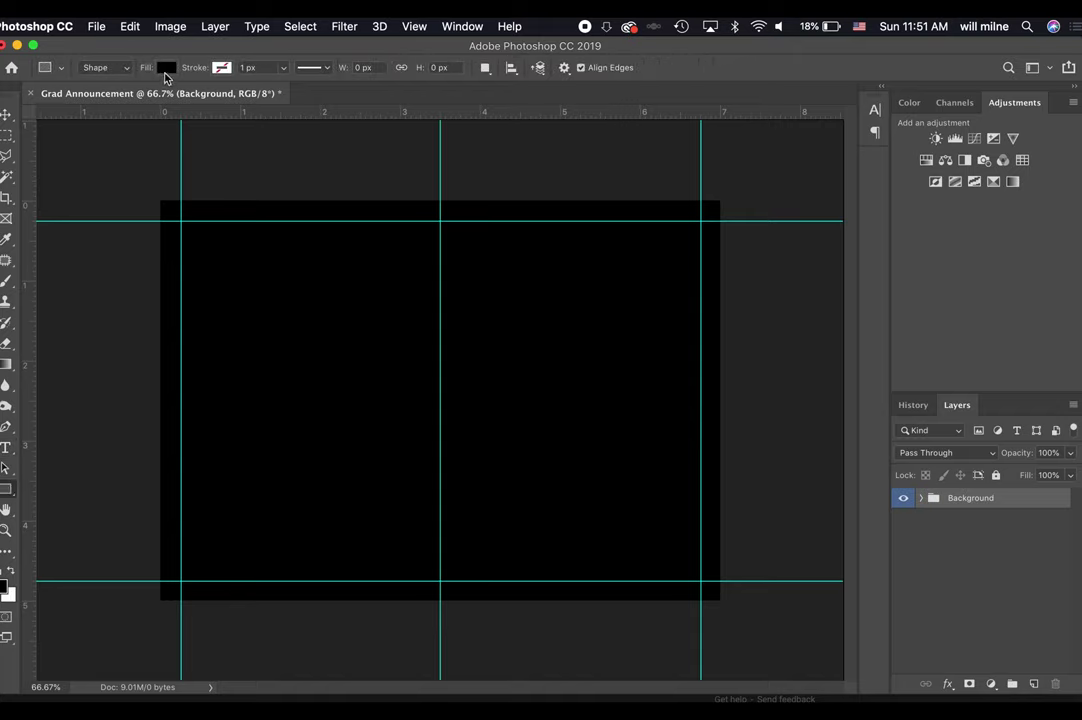
click(165, 70)
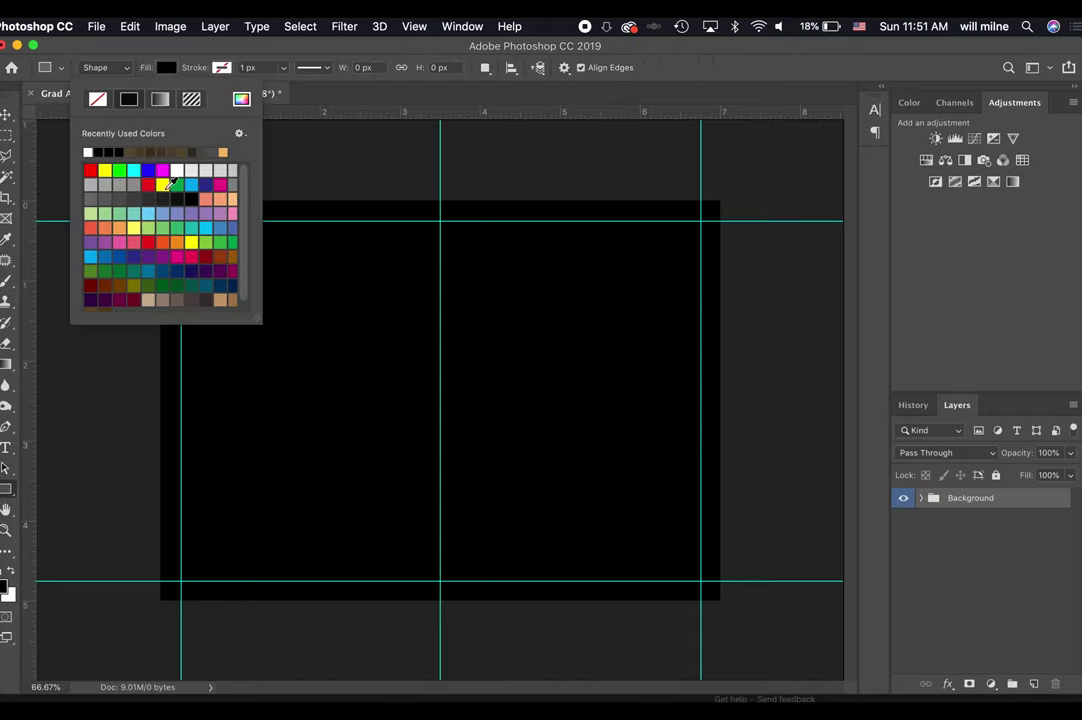
click(176, 170)
drag(700, 221, 180, 584)
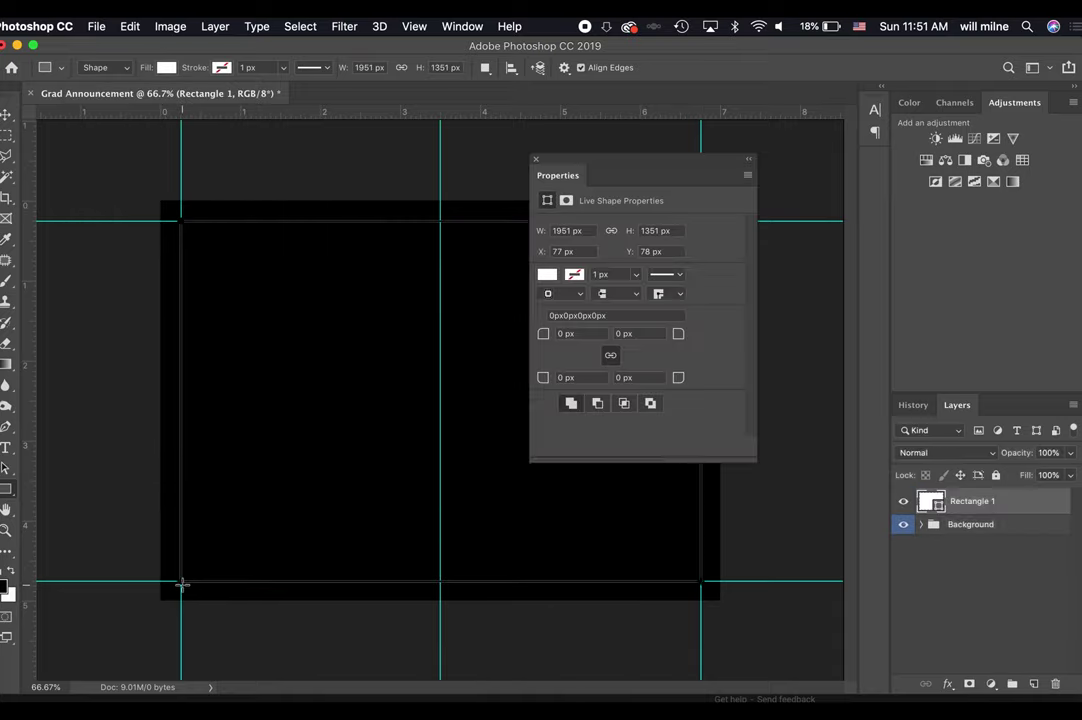
Name the rectangle layer 'White' and move it into the collapsed Background group.
click(536, 159)
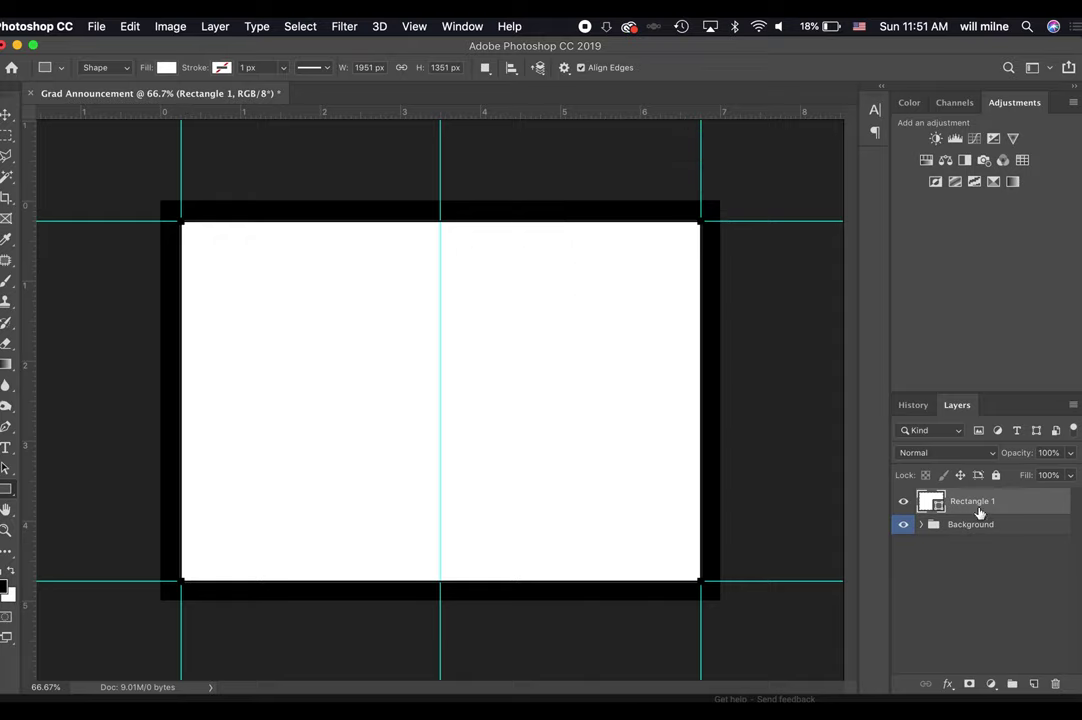
text(White)
key(Return)
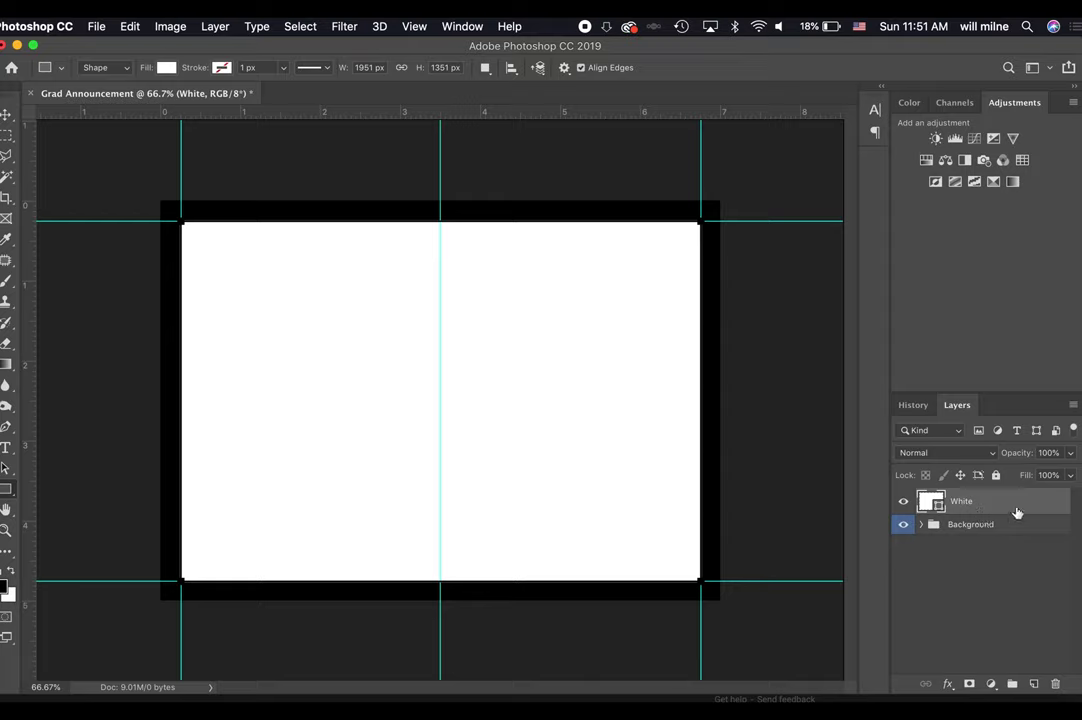
drag(1003, 507, 994, 526)
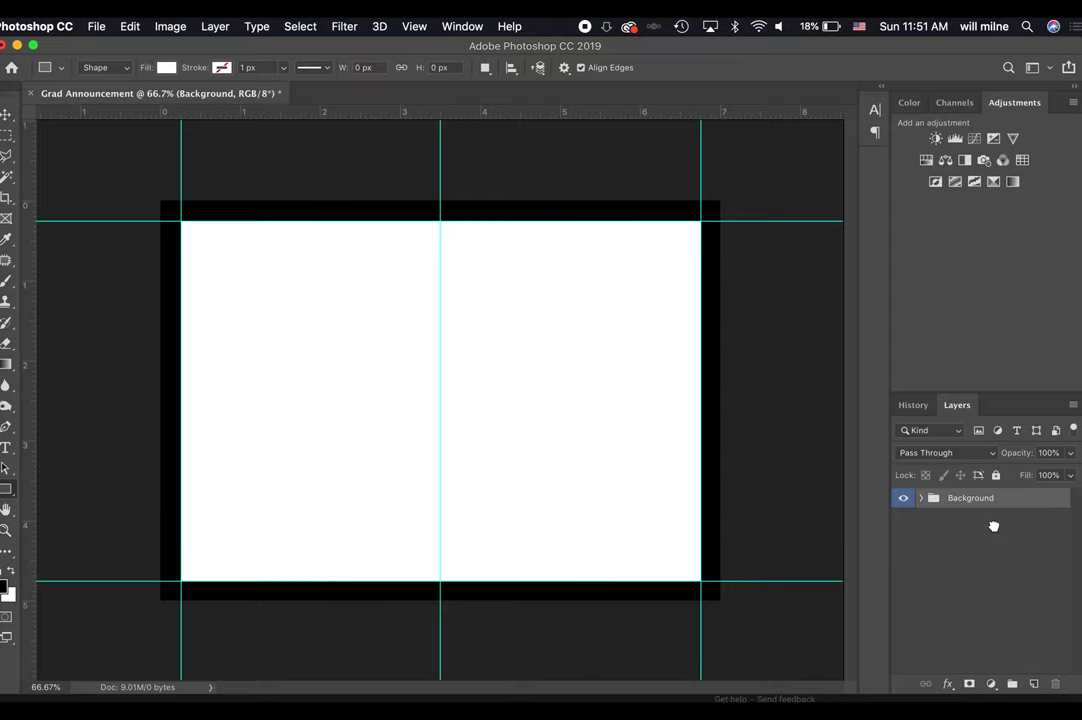
click(920, 498)
click(920, 499)
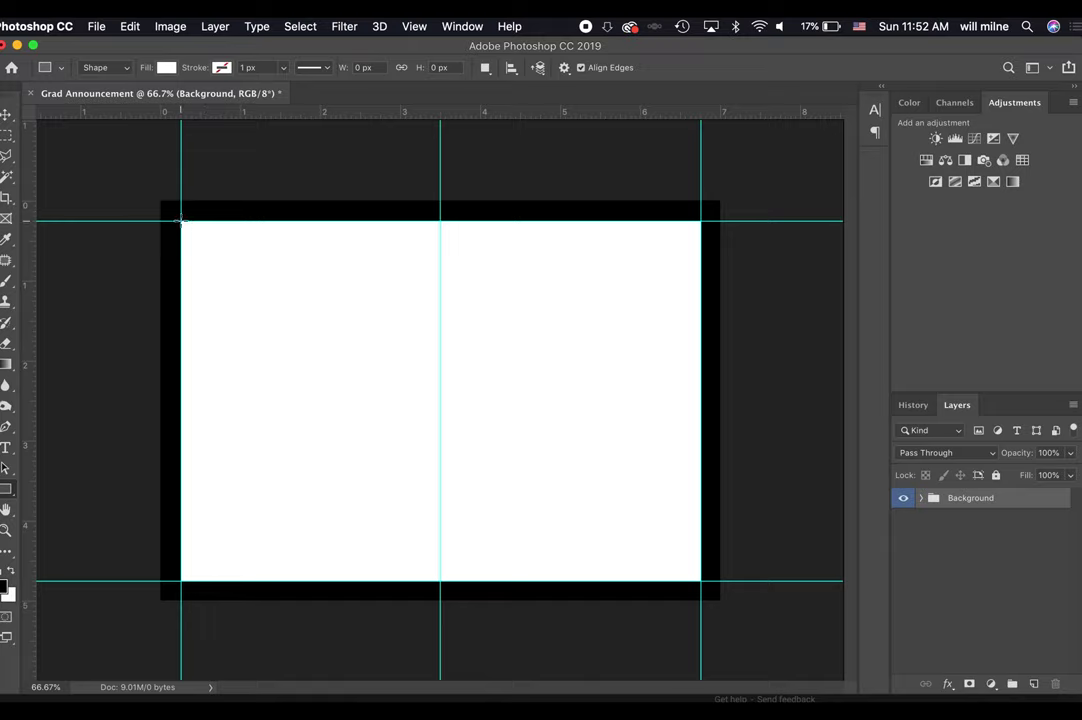
Add a new empty layer and marquee-select the card's left half, margin to centre guide.
click(7, 133)
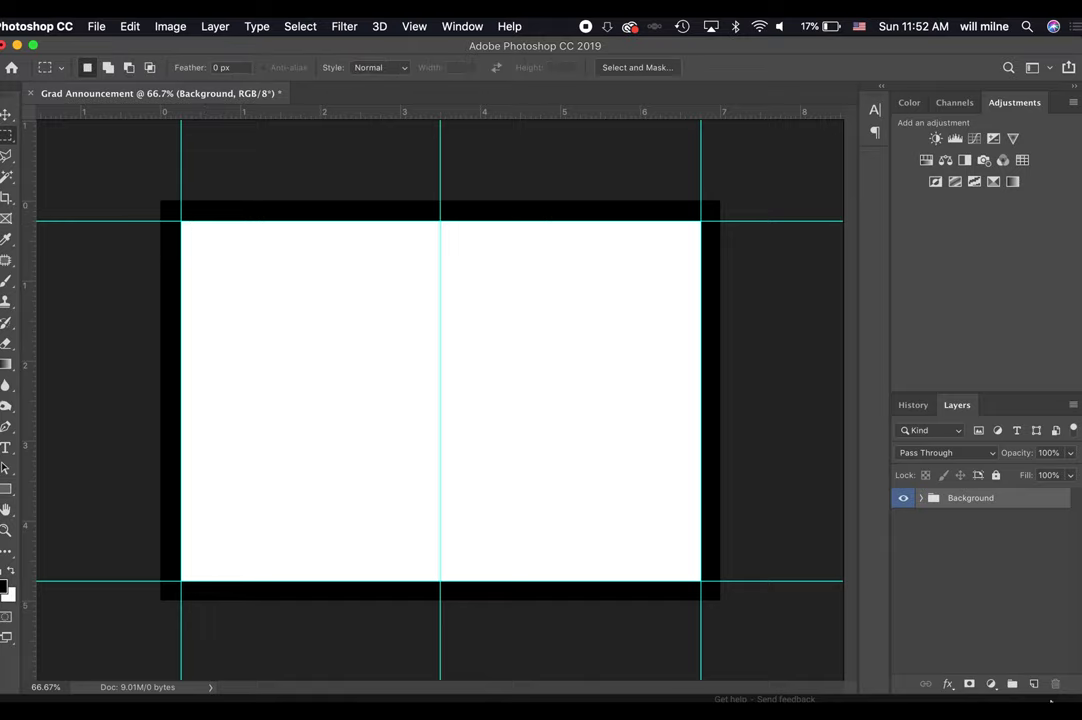
click(1034, 684)
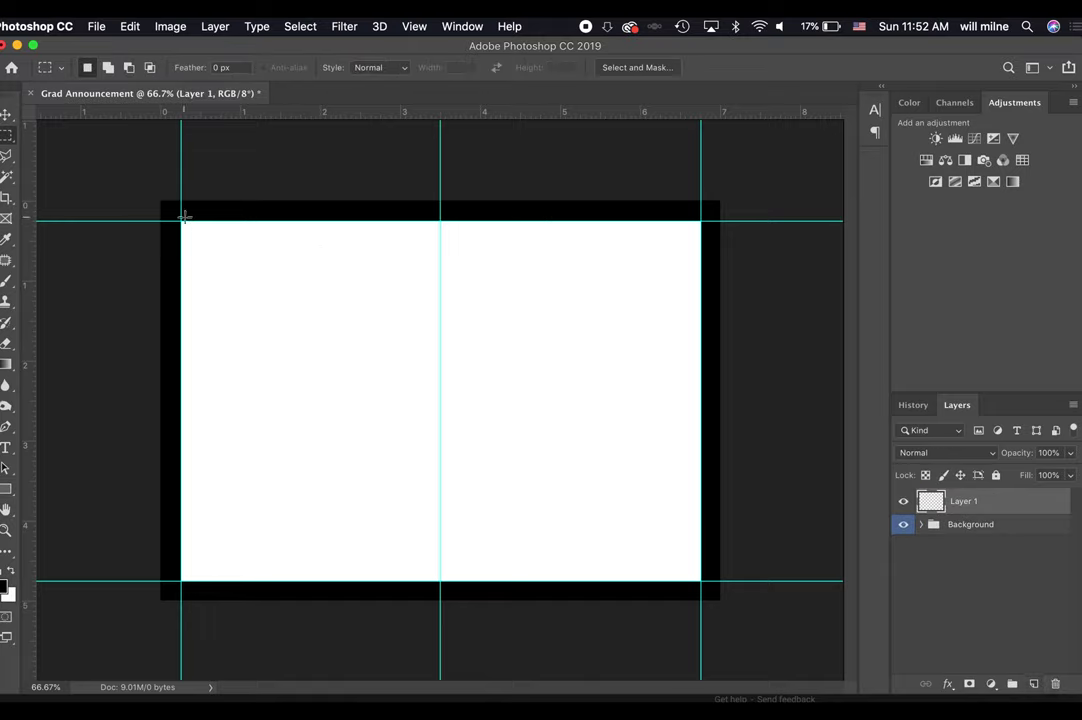
drag(181, 221, 441, 582)
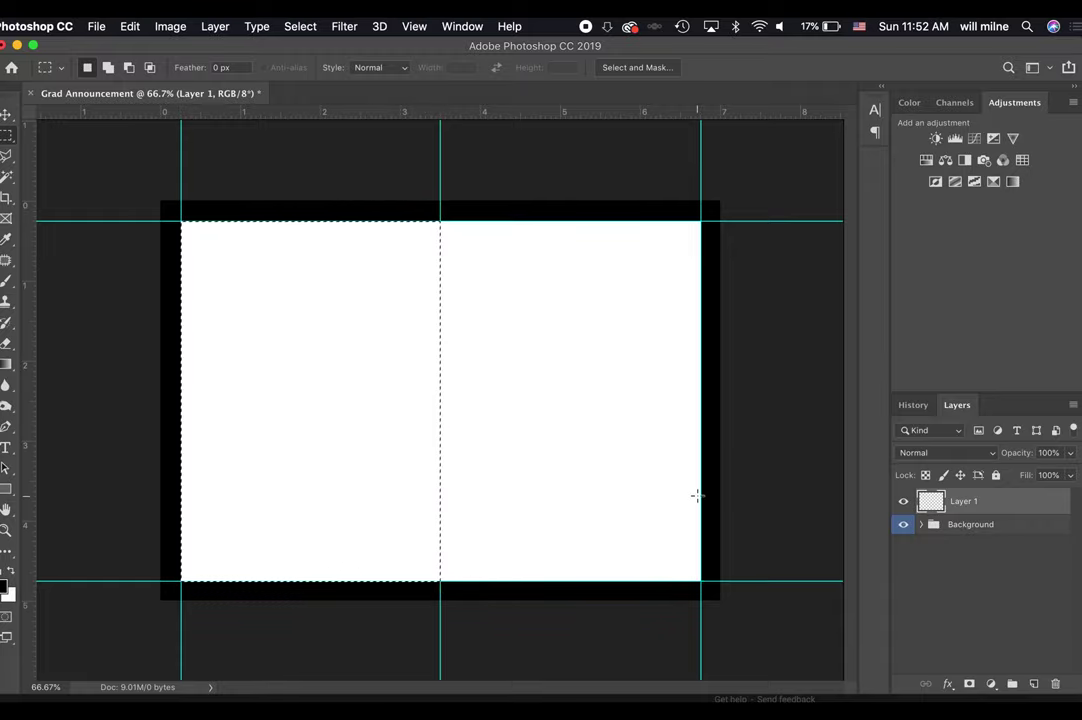
key(ctrl+Up)
click(432, 516)
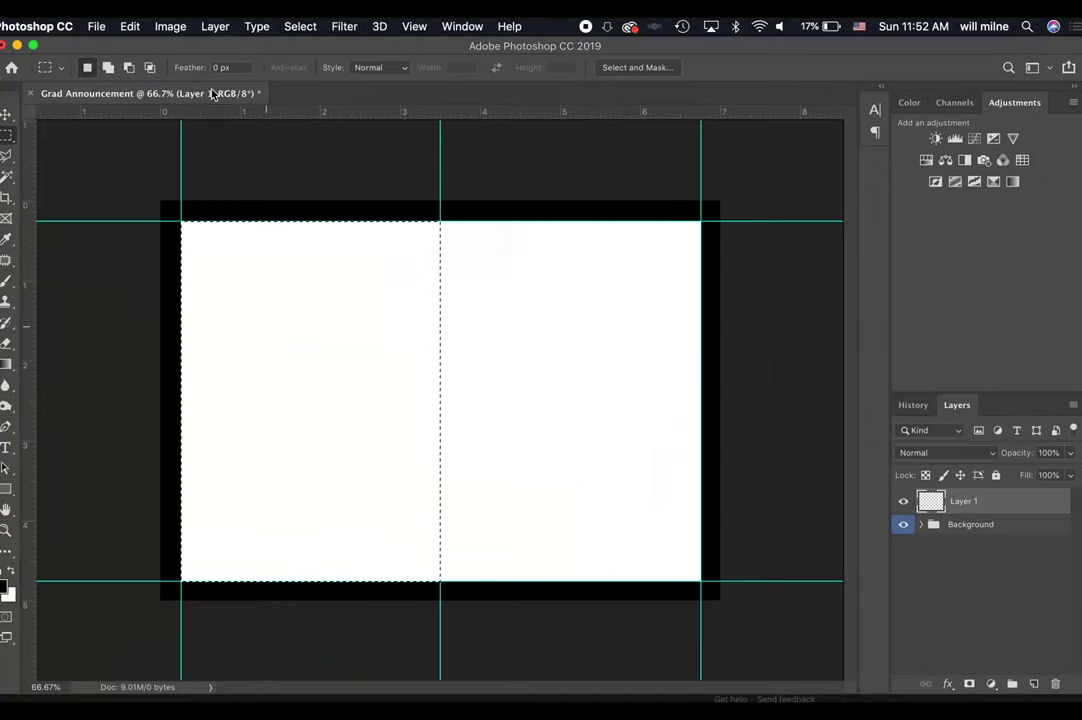
Fill the selection with 50% Gray via Edit > Fill, then deselect.
click(133, 25)
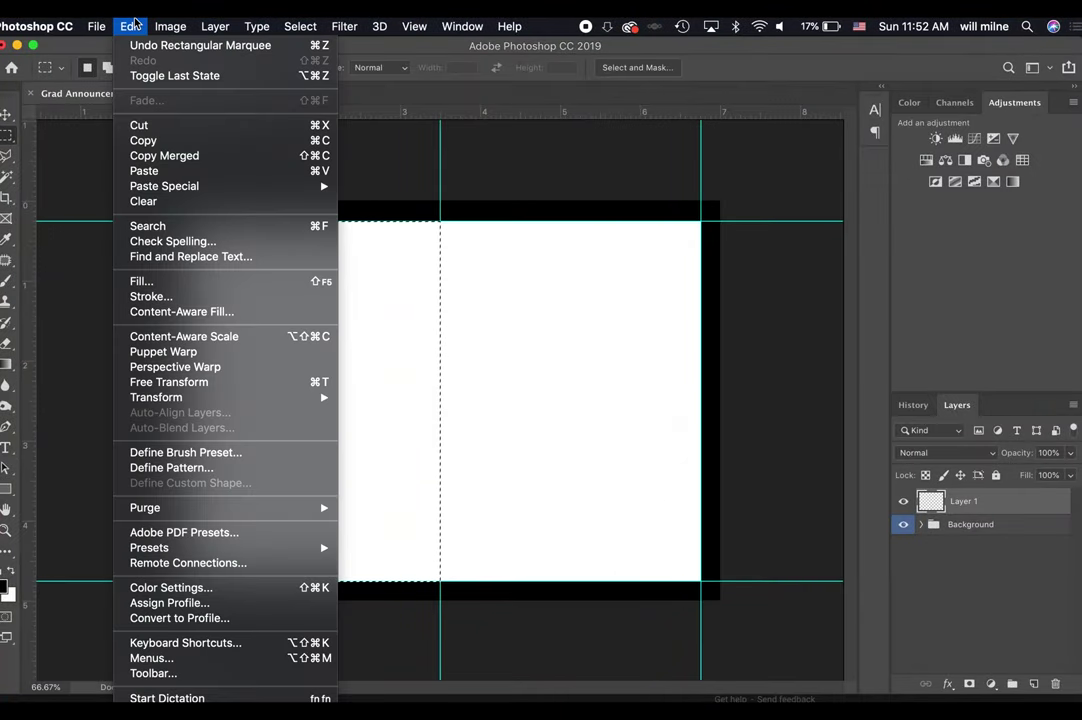
click(160, 282)
drag(241, 396, 727, 196)
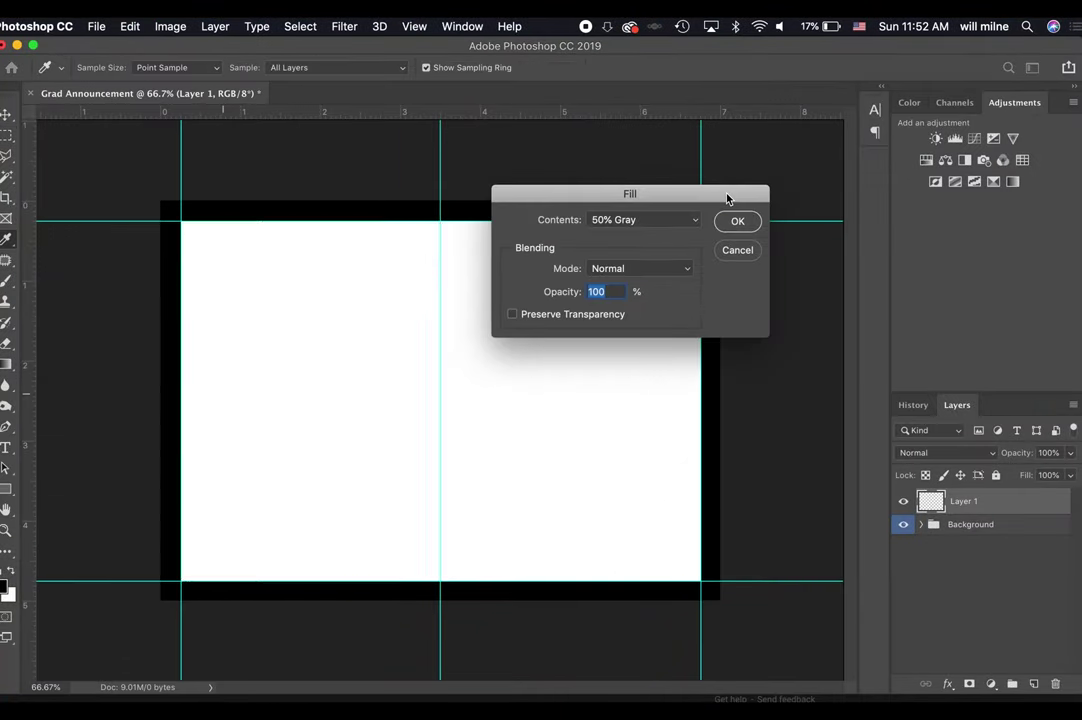
key(Return)
key(super+d)
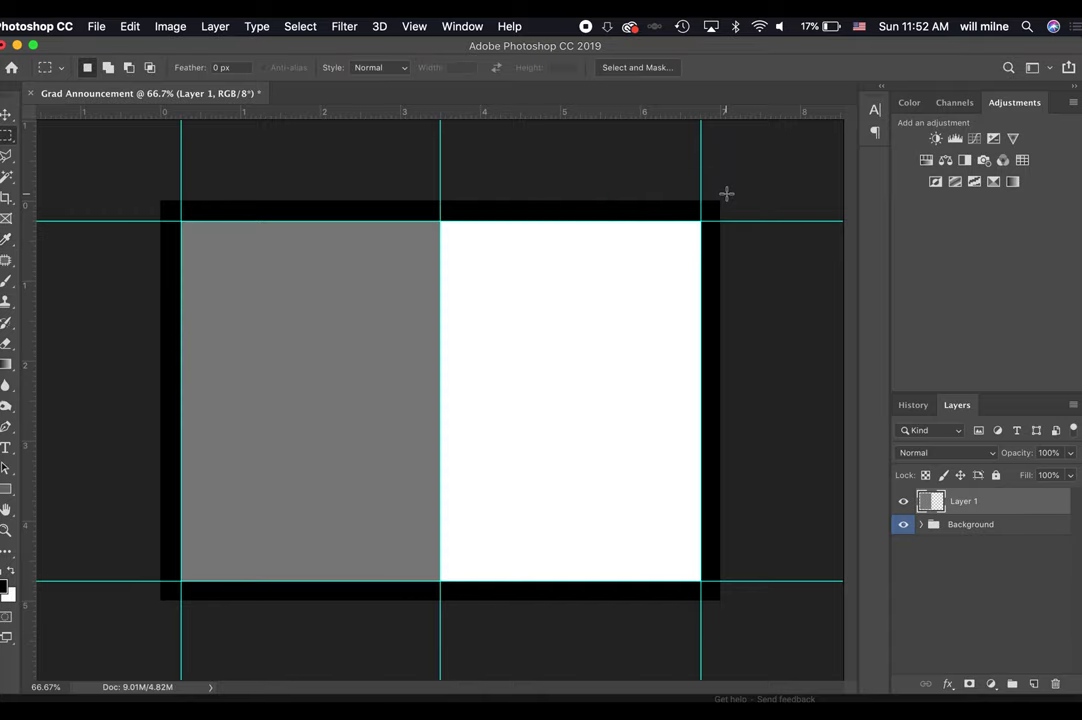
right_click(991, 511)
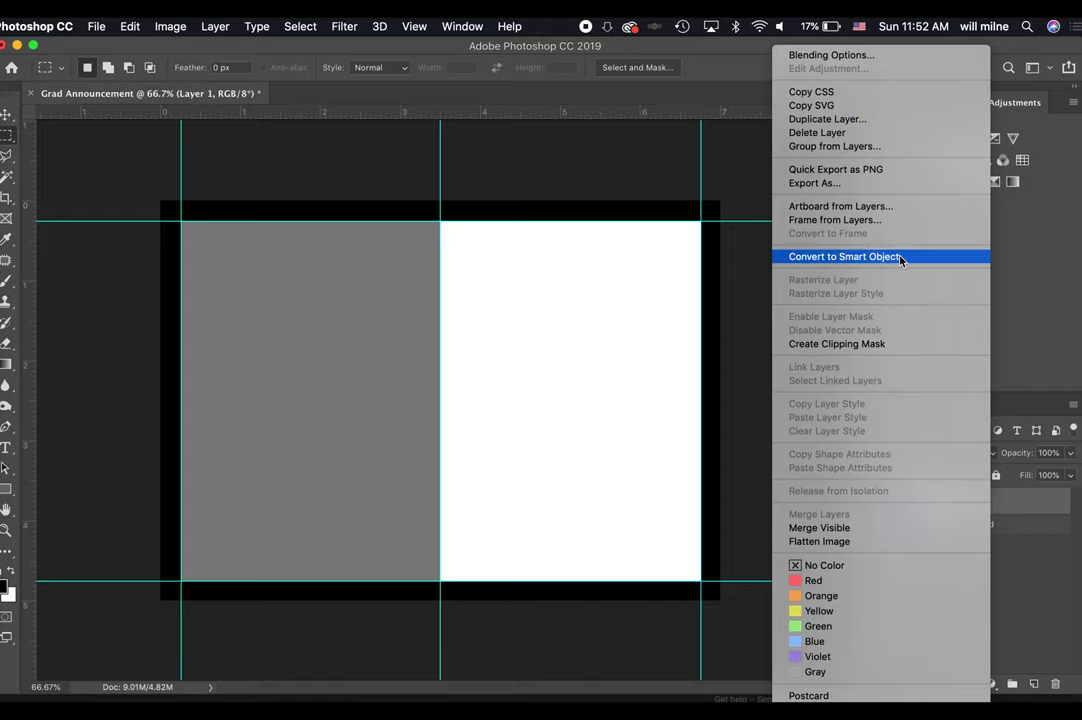
Convert Layer 1 to a smart object and give it a first name, 'Double-Click<---'.
click(874, 256)
double_click(964, 501)
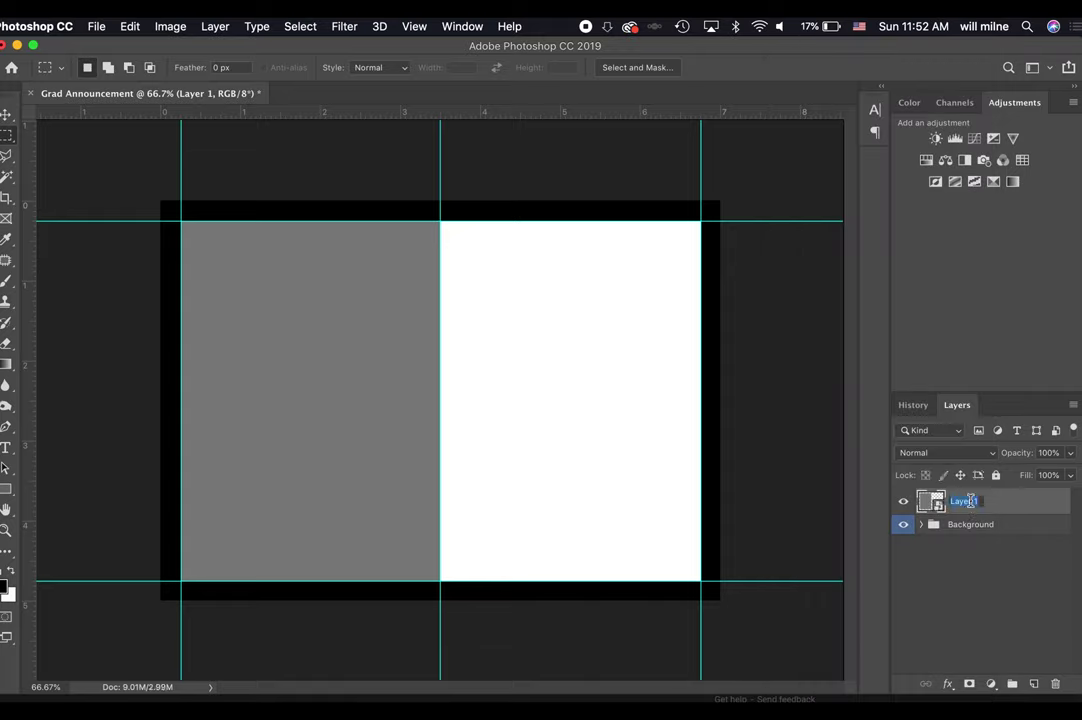
text(Double-Click)
text(<---)
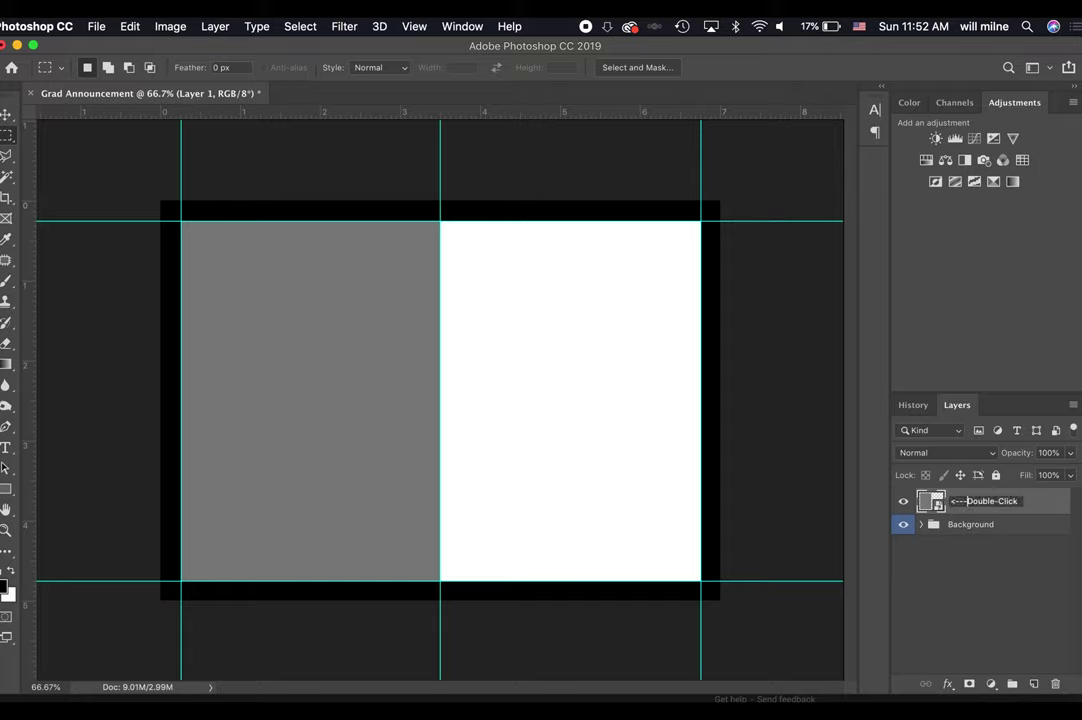
key(Return)
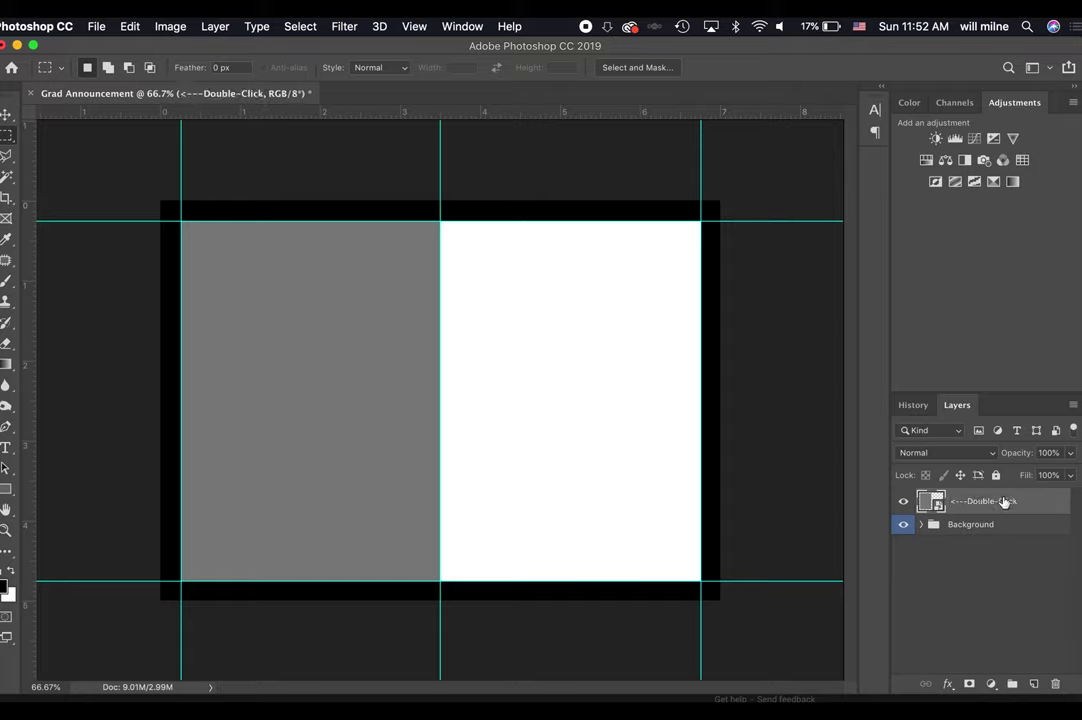
Edit the layer name, swapping 'for' for 'to place phtoo'.
double_click(1000, 501)
text(for ph)
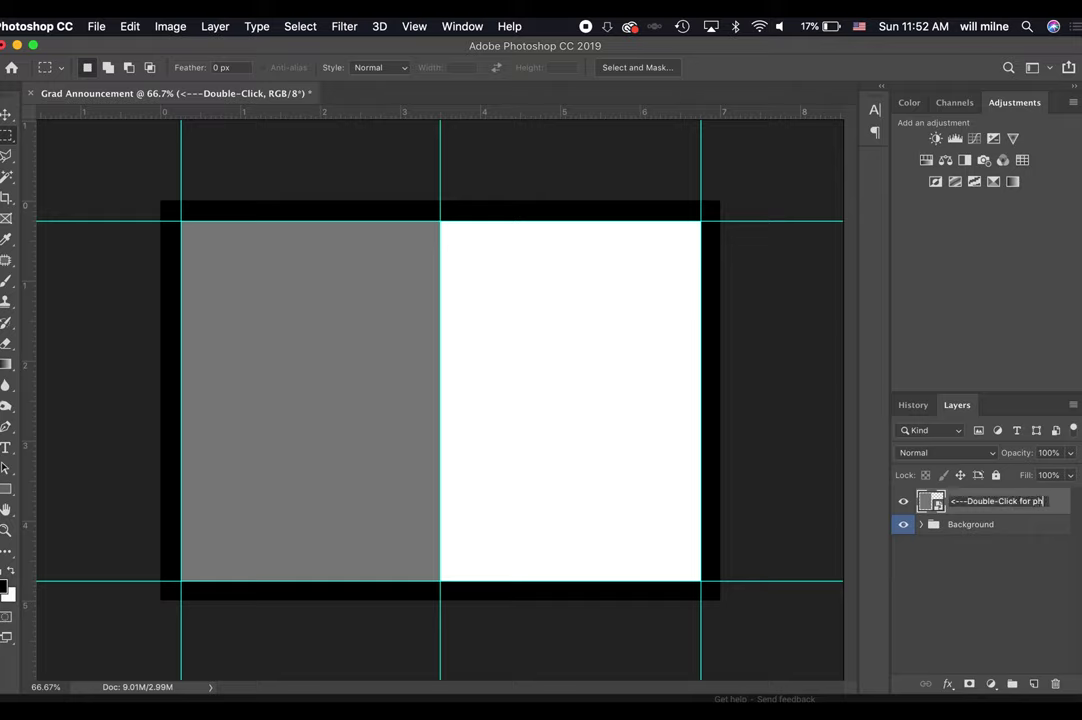
key(BackSpace)
key(BackSpace)
key(BackSpace)
text(to place phtoo)
key(Return)
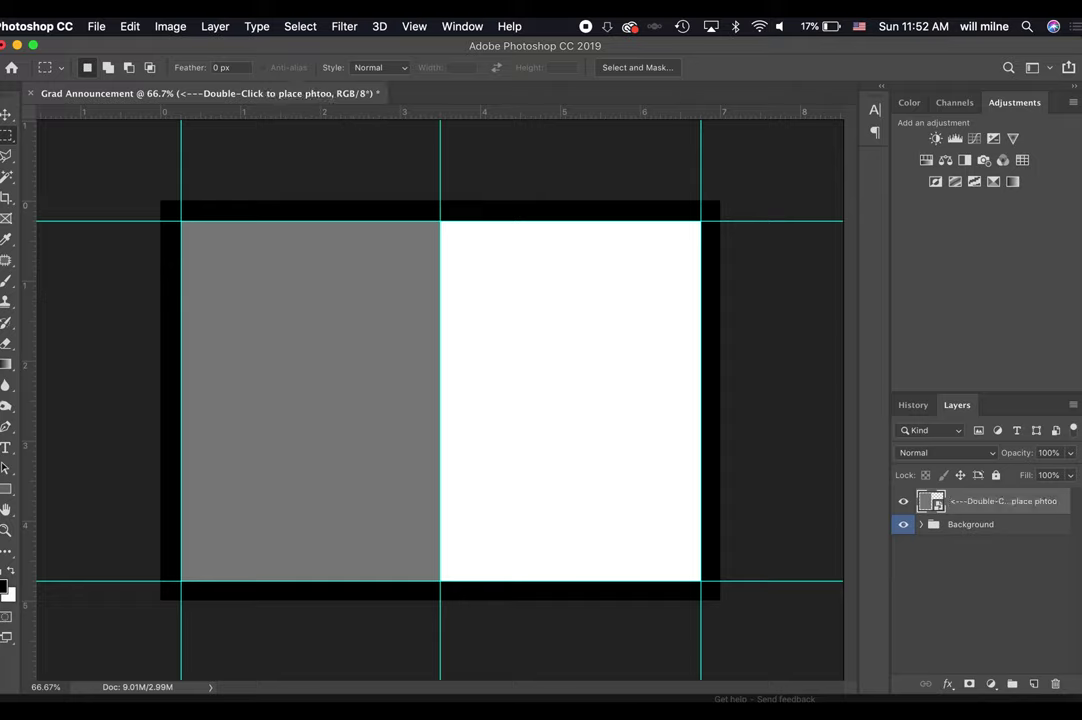
Correct the layer name to '<---Double-Click for photo' and open the smart object's contents.
double_click(1014, 500)
key(Right)
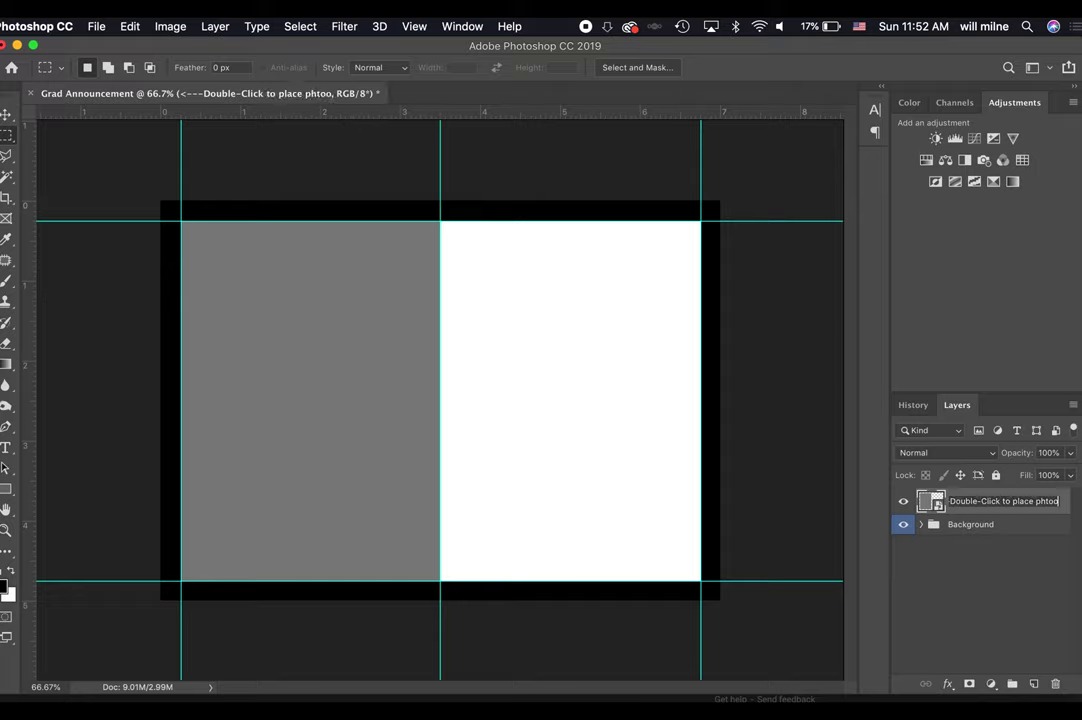
key(BackSpace)
key(BackSpace)
key(BackSpace)
key(BackSpace)
key(BackSpace)
key(BackSpace)
key(BackSpace)
key(BackSpace)
key(BackSpace)
key(BackSpace)
key(BackSpace)
key(BackSpace)
key(BackSpace)
key(BackSpace)
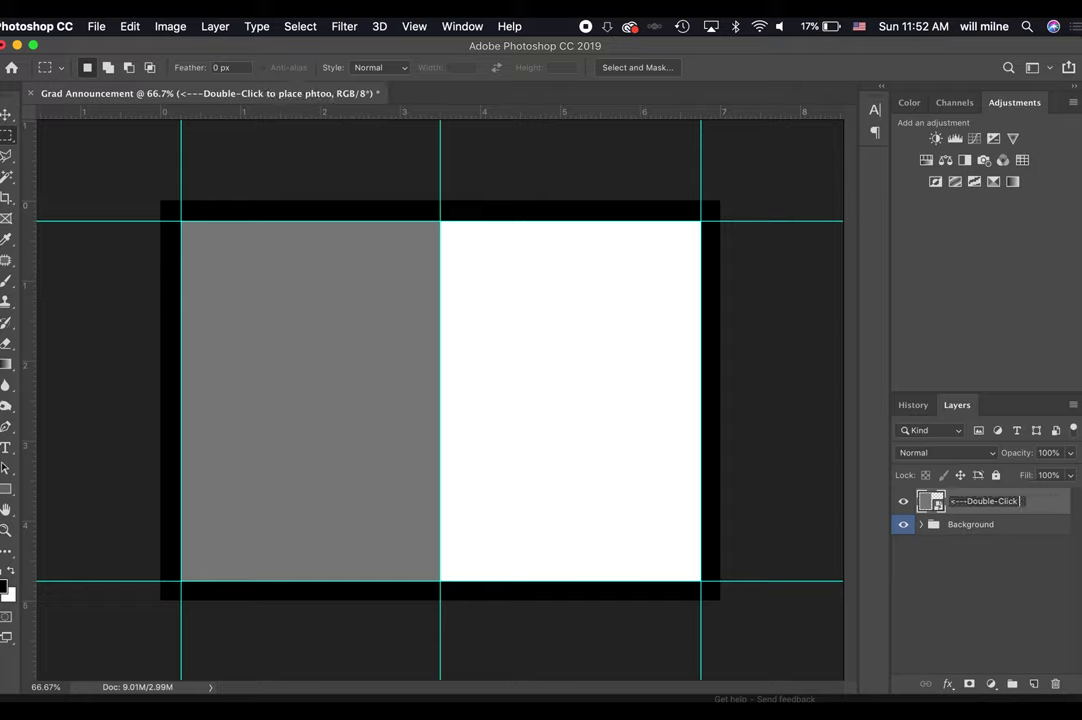
text(for photo)
key(Return)
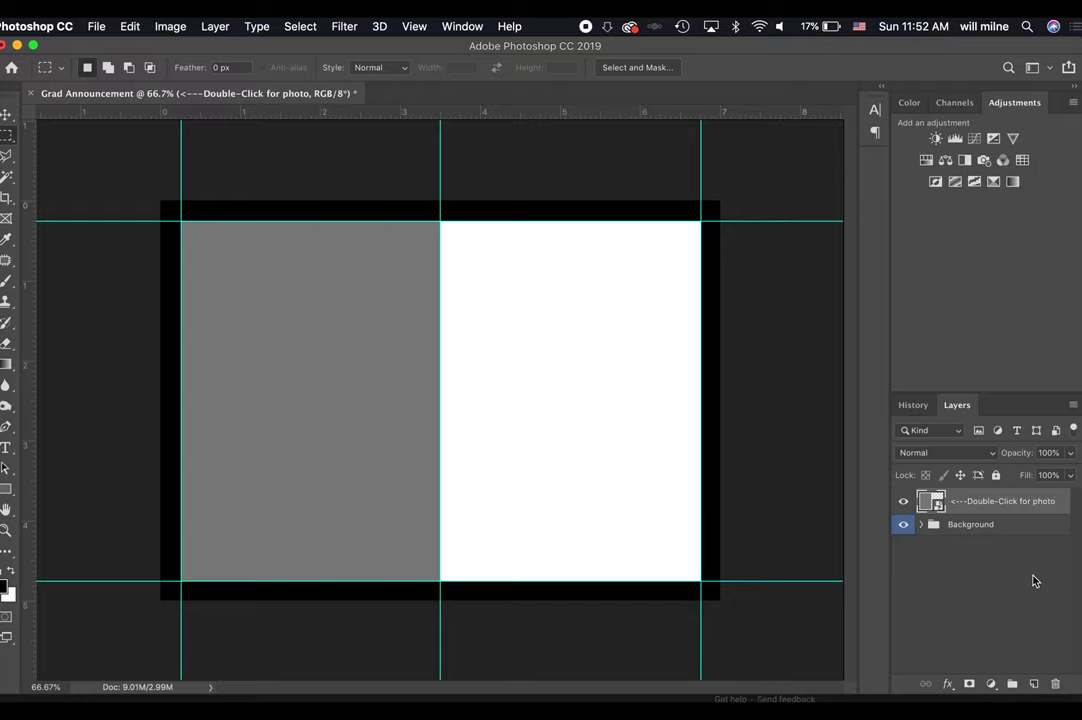
double_click(929, 503)
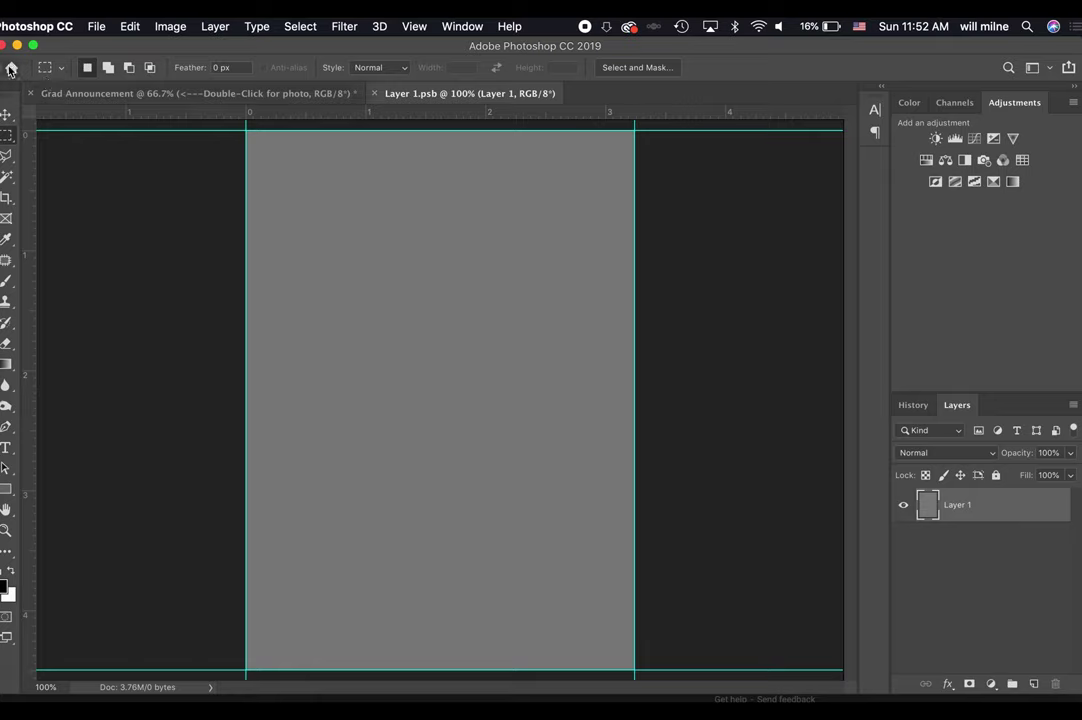
Place the Thor-shirt student photo from NCTC Documents as an embedded image.
click(97, 27)
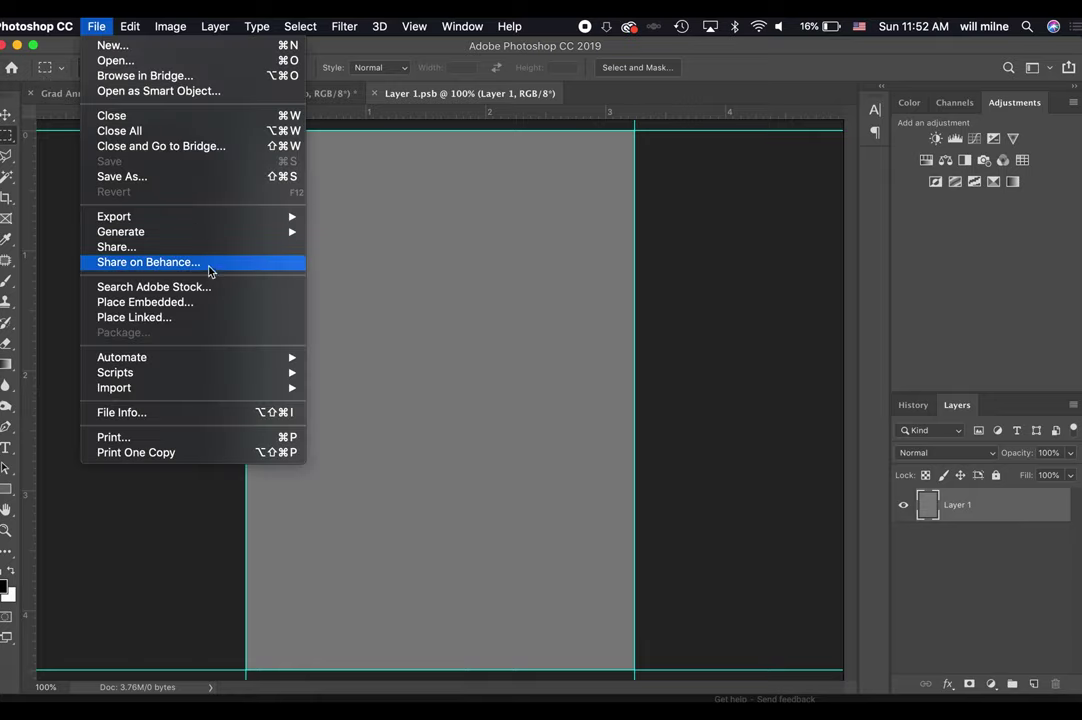
click(206, 309)
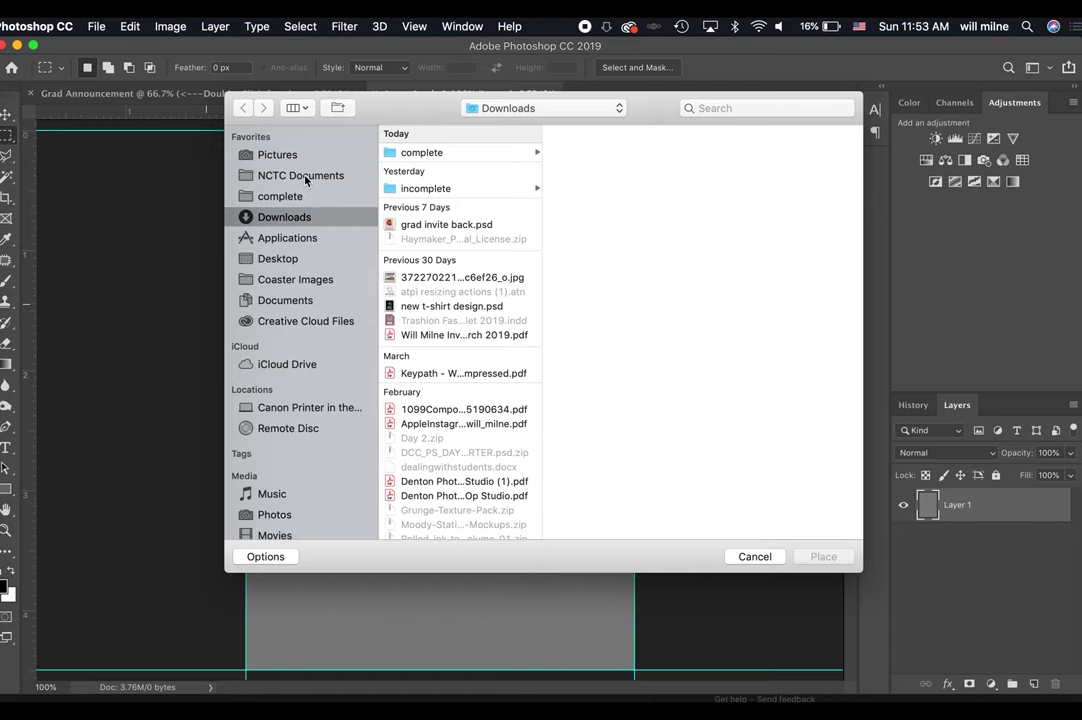
click(305, 178)
click(478, 153)
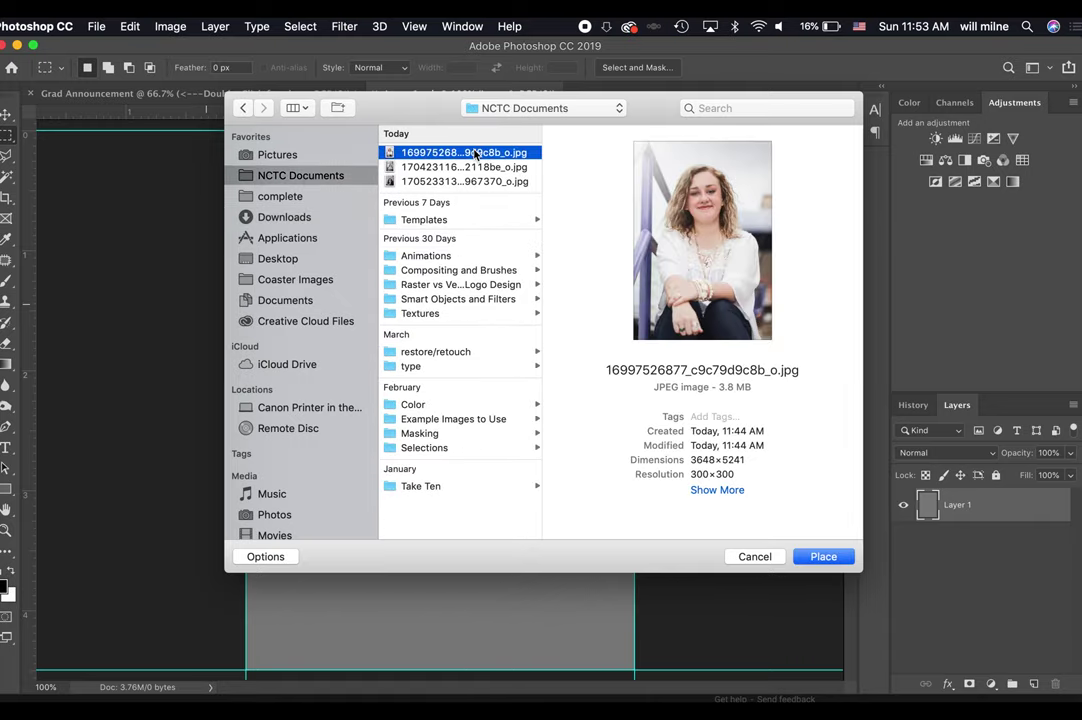
key(Down)
key(Down)
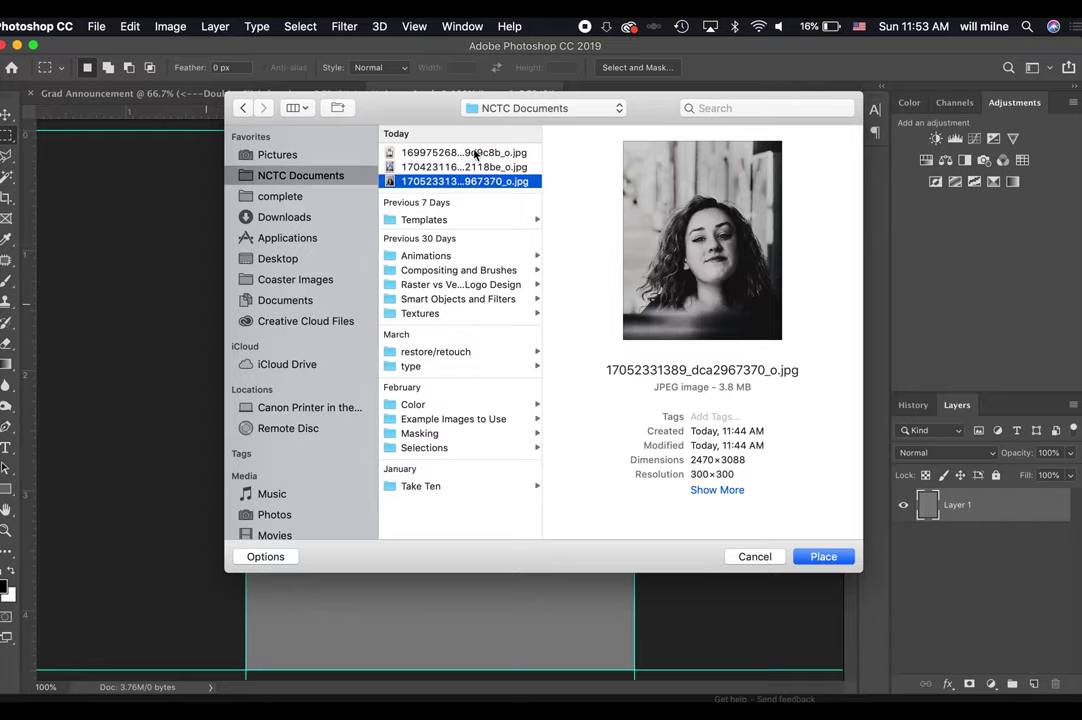
key(Up)
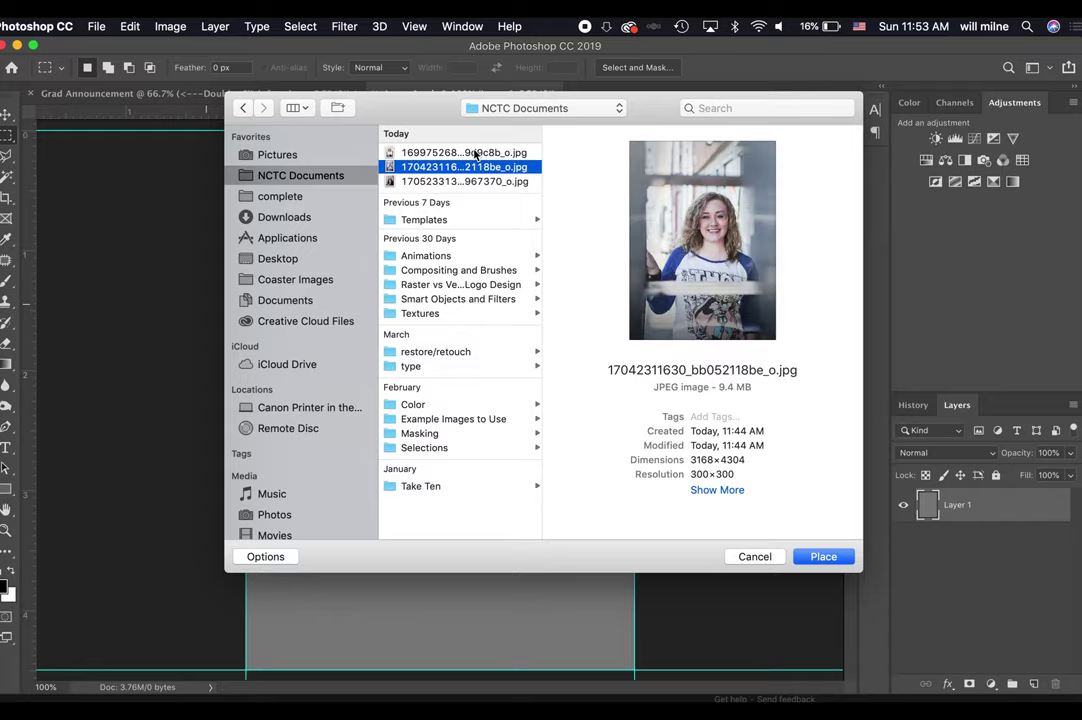
key(Return)
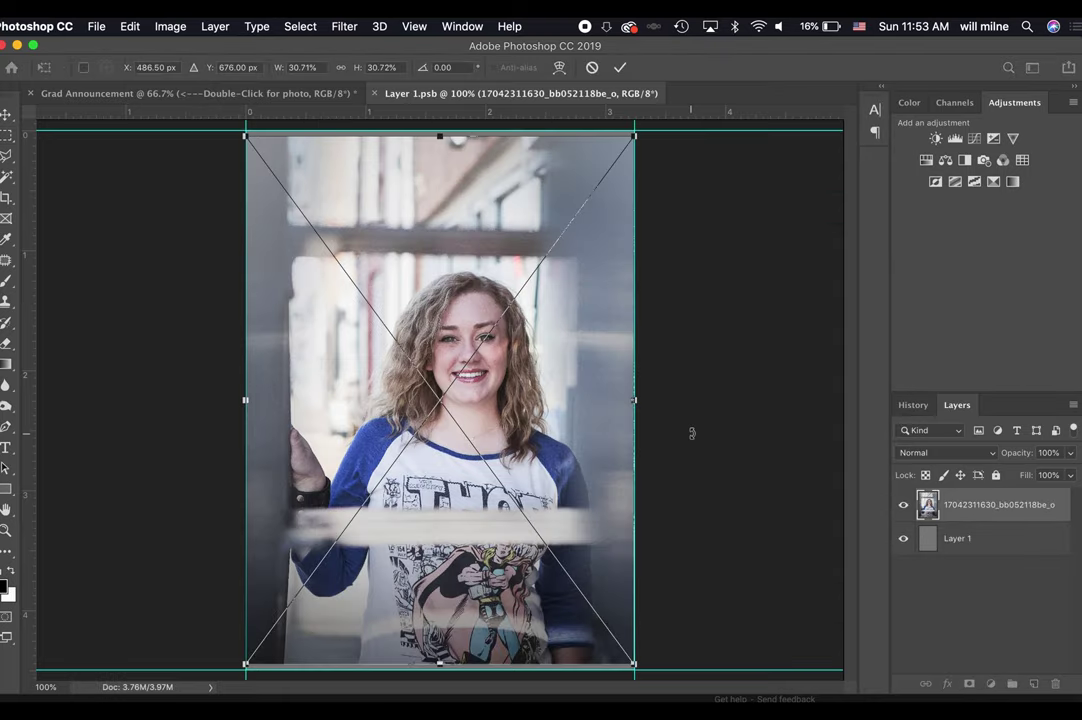
Scale the photo up from its corners until it covers the frame, then commit.
key(super+minus)
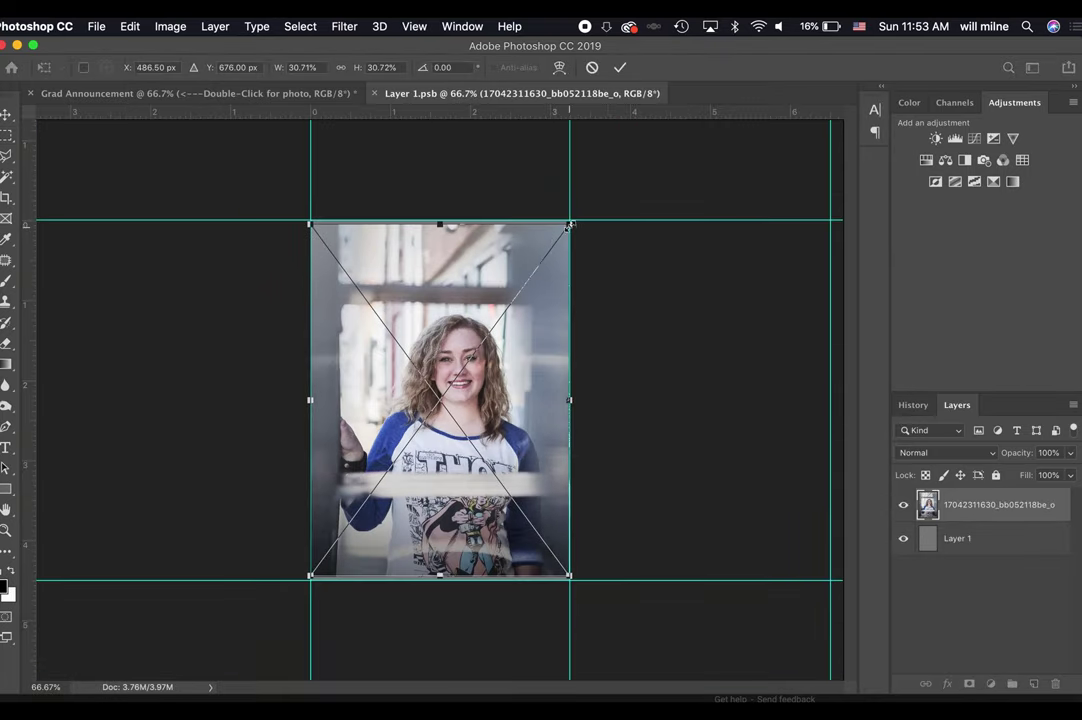
drag(568, 226, 575, 215)
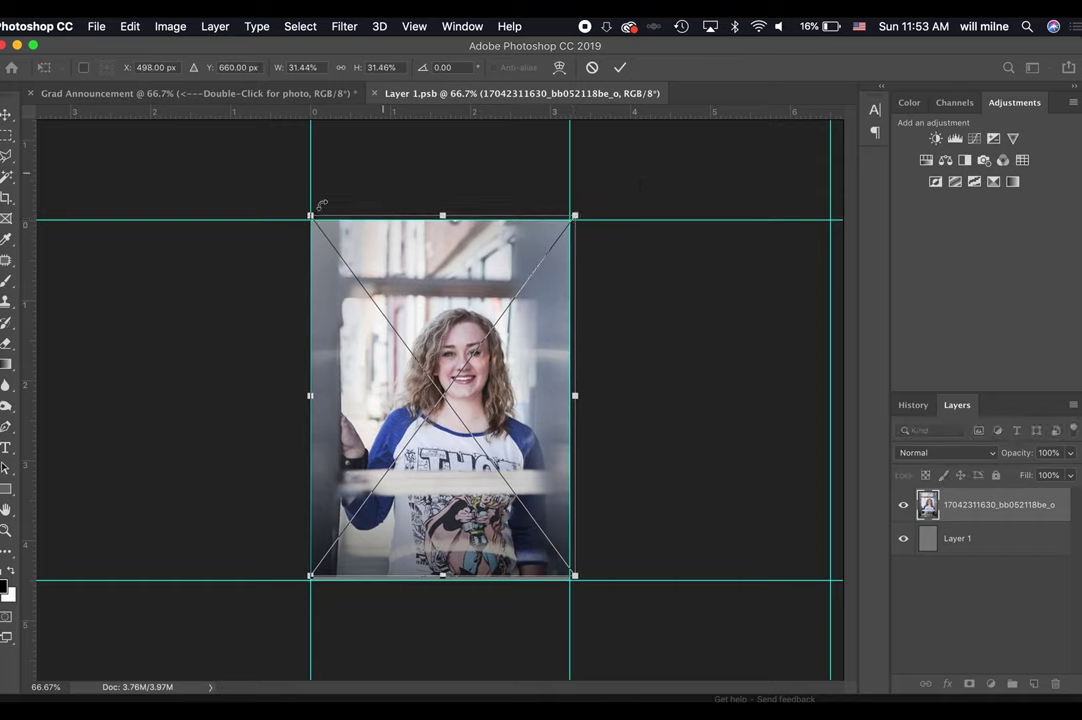
drag(310, 214, 300, 204)
drag(413, 310, 413, 315)
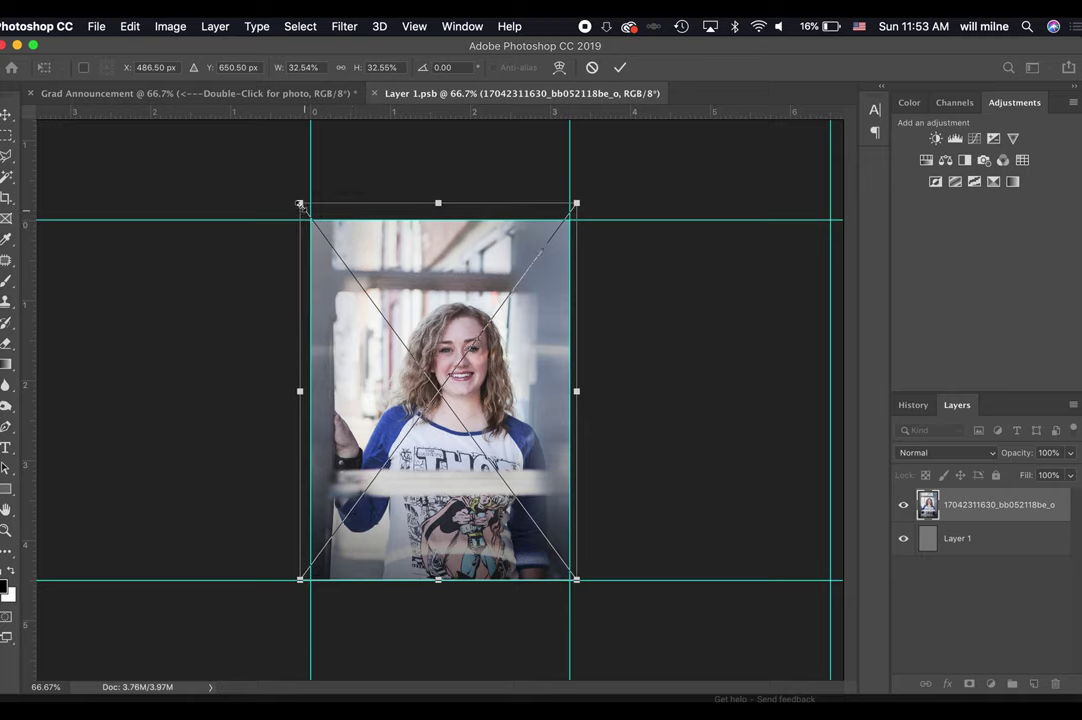
drag(300, 204, 293, 197)
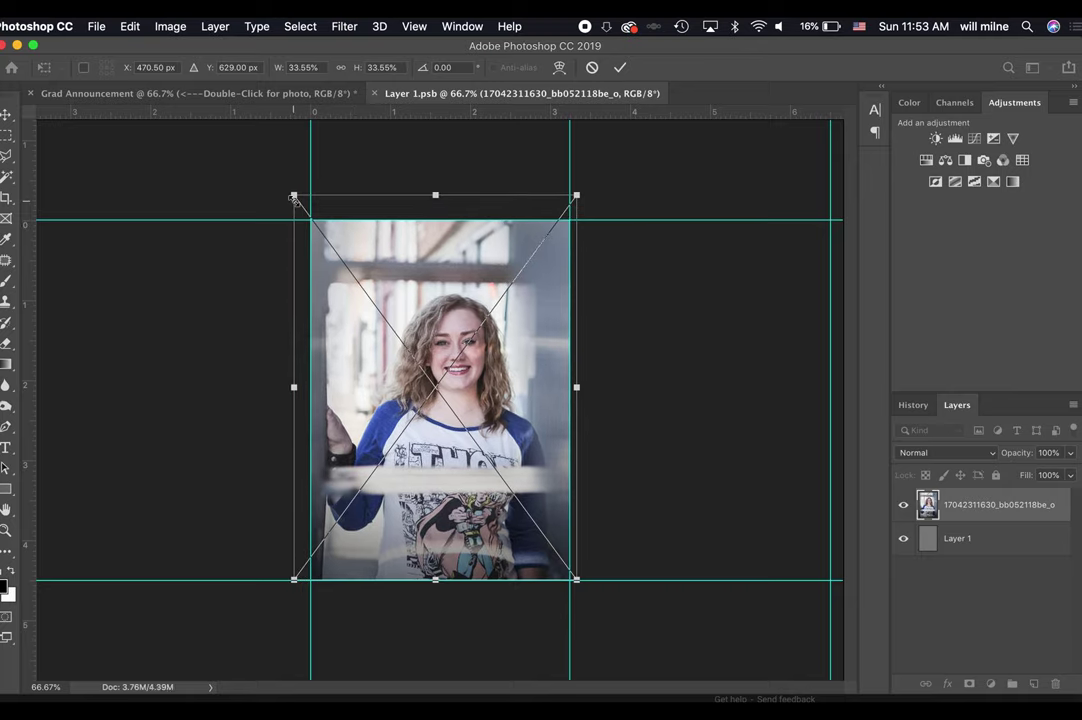
key(Return)
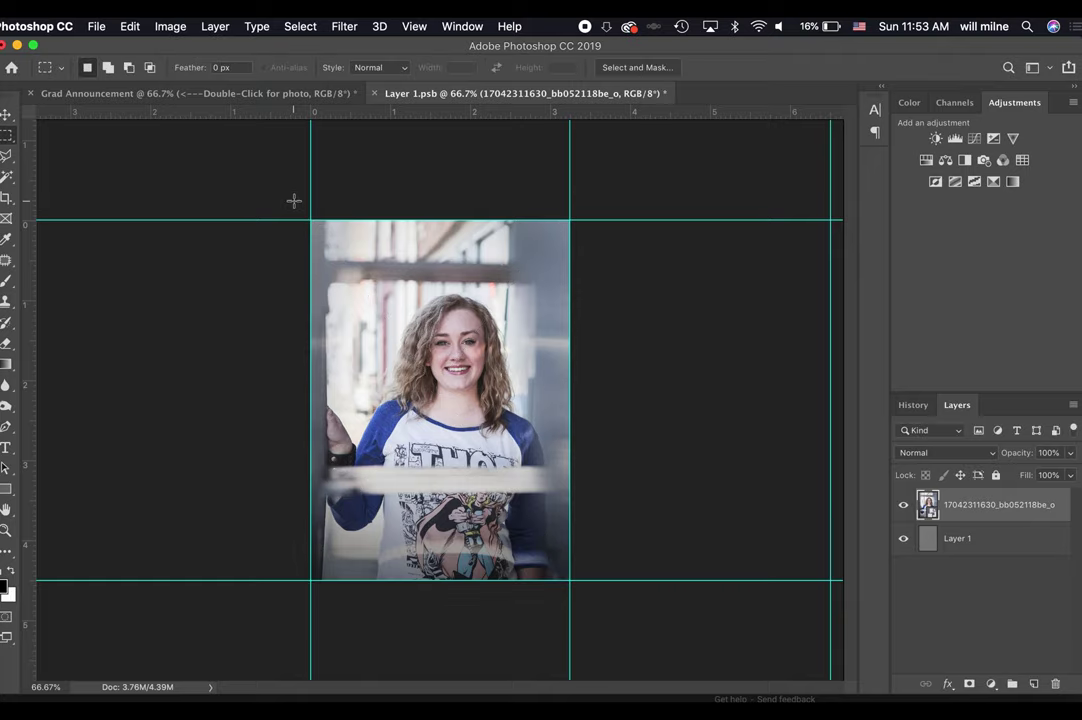
Save the resized photo in Layer 1.psb and close it back to the announcement.
click(96, 26)
click(137, 162)
click(96, 26)
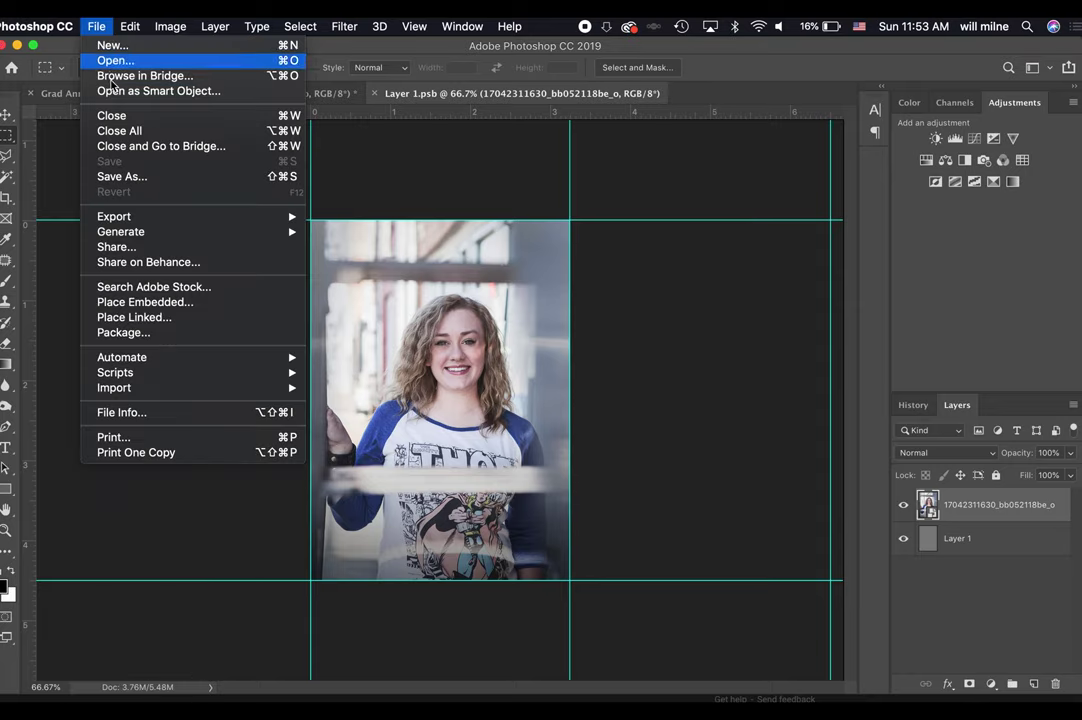
click(117, 116)
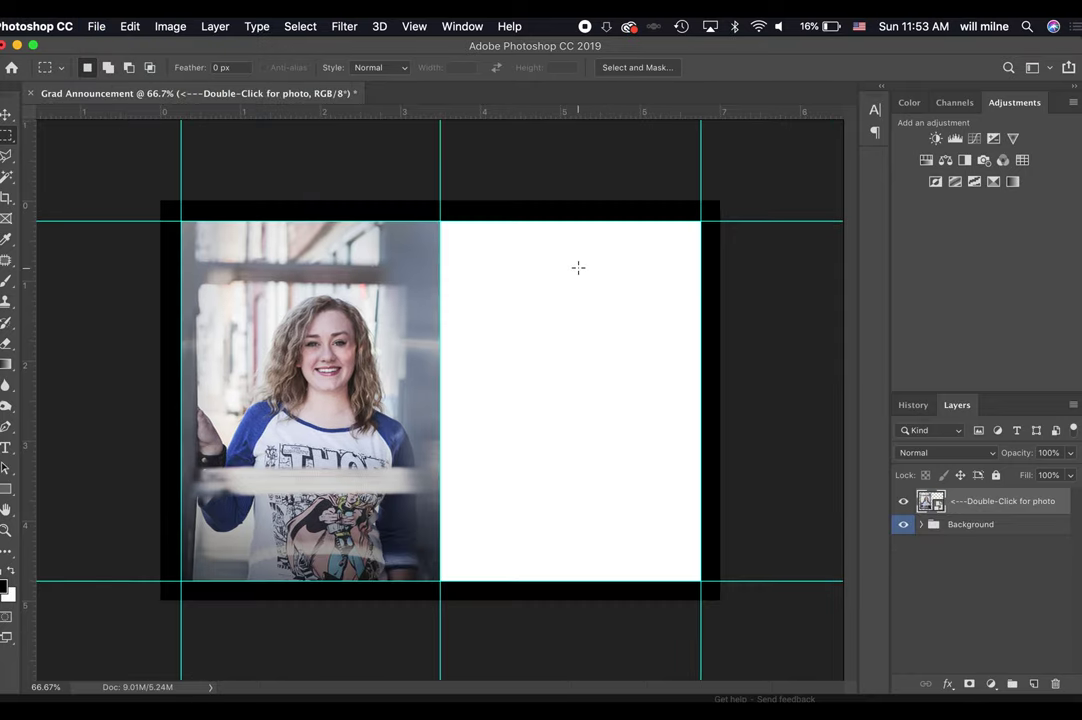
Reopen the photo contents, try a resize and cancel it, then save and close again.
double_click(928, 503)
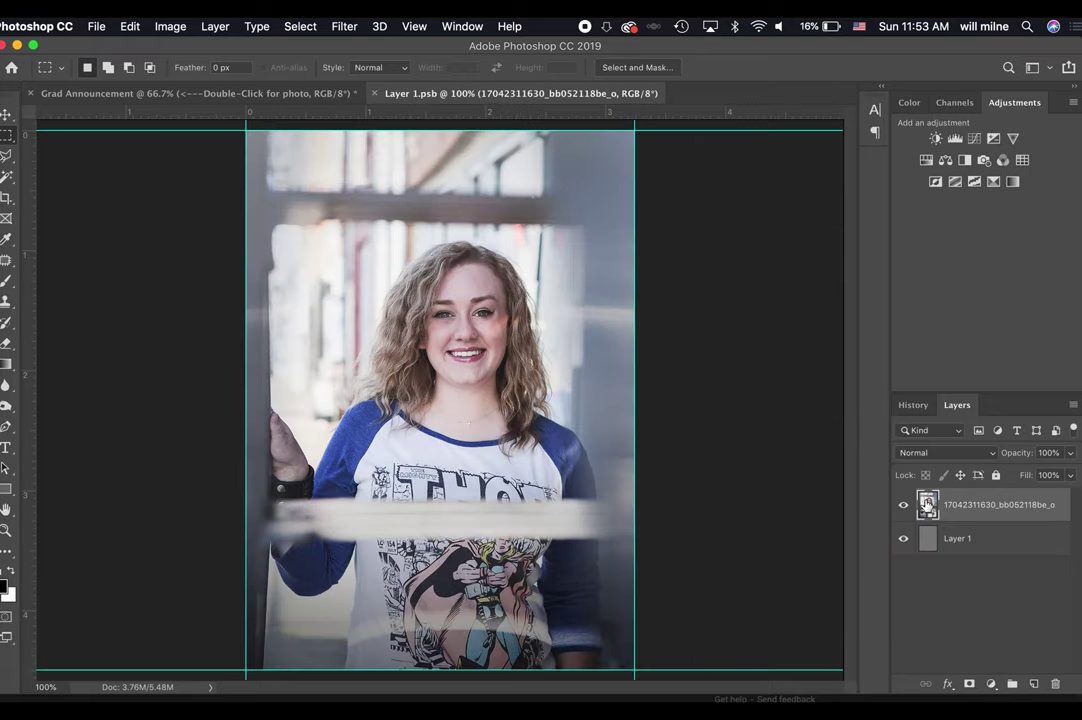
key(super+minus)
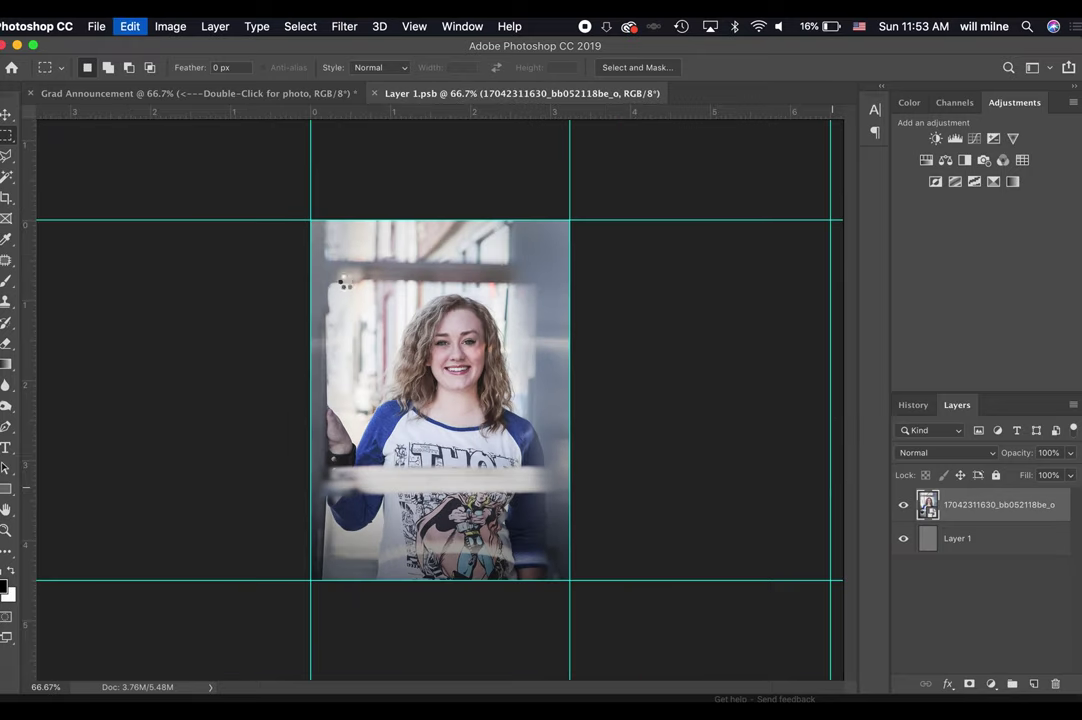
key(super+t)
drag(310, 220, 270, 168)
key(Escape)
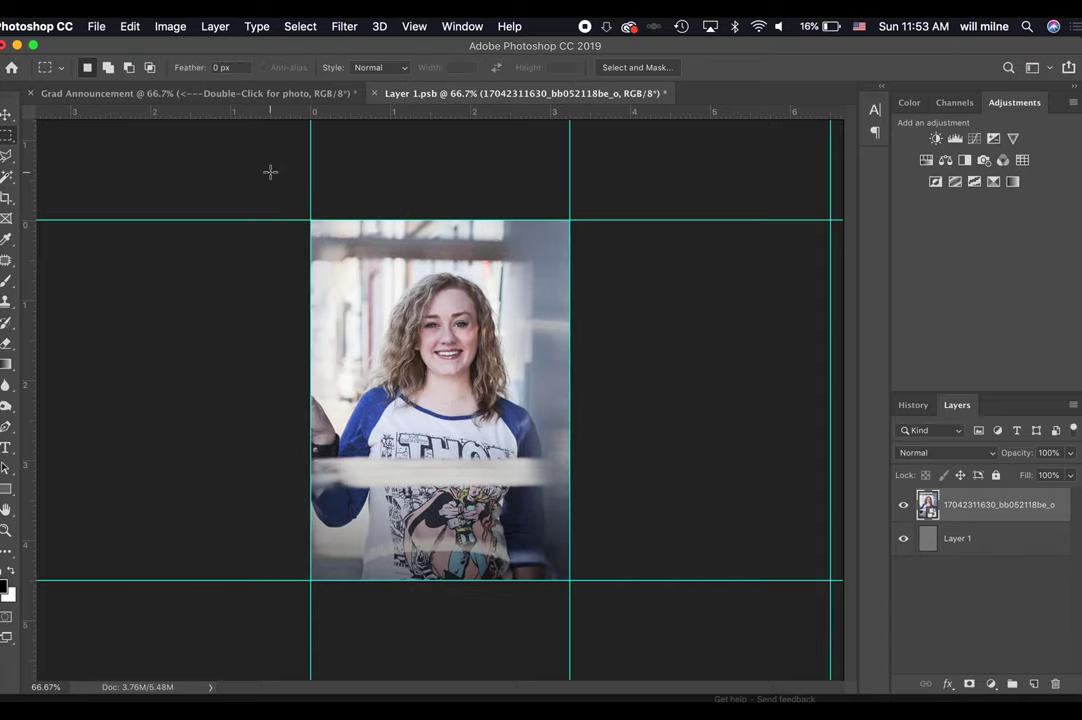
key(super+s)
key(super+w)
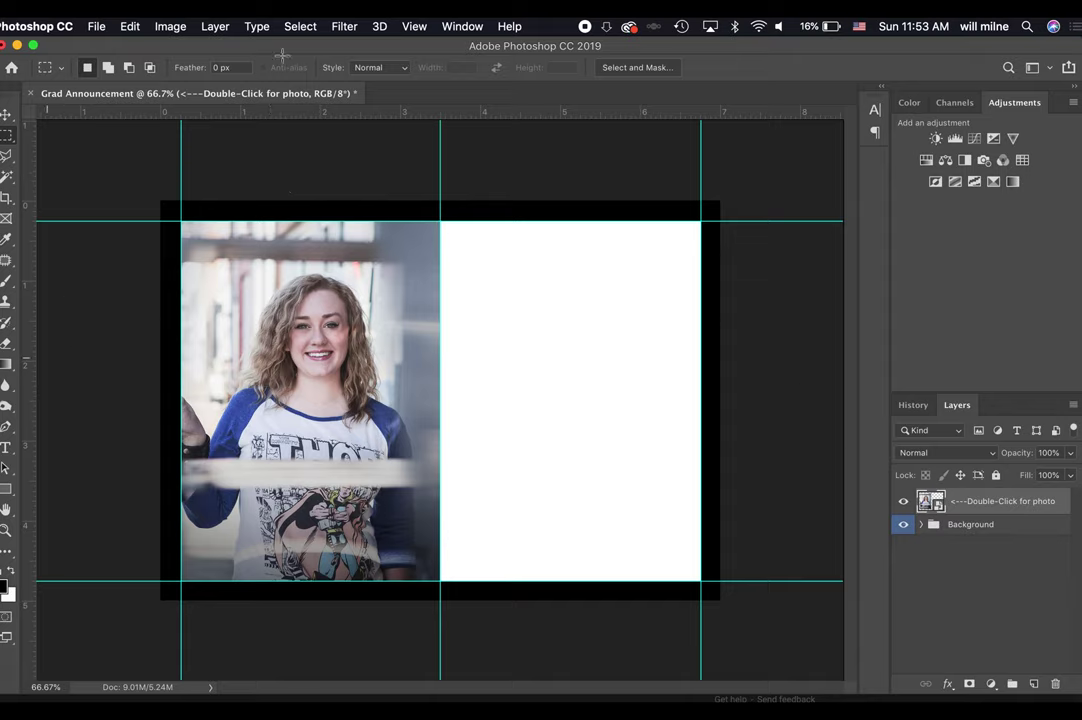
Pick the Type tool, look over the font family list, and show all open windows.
click(5, 450)
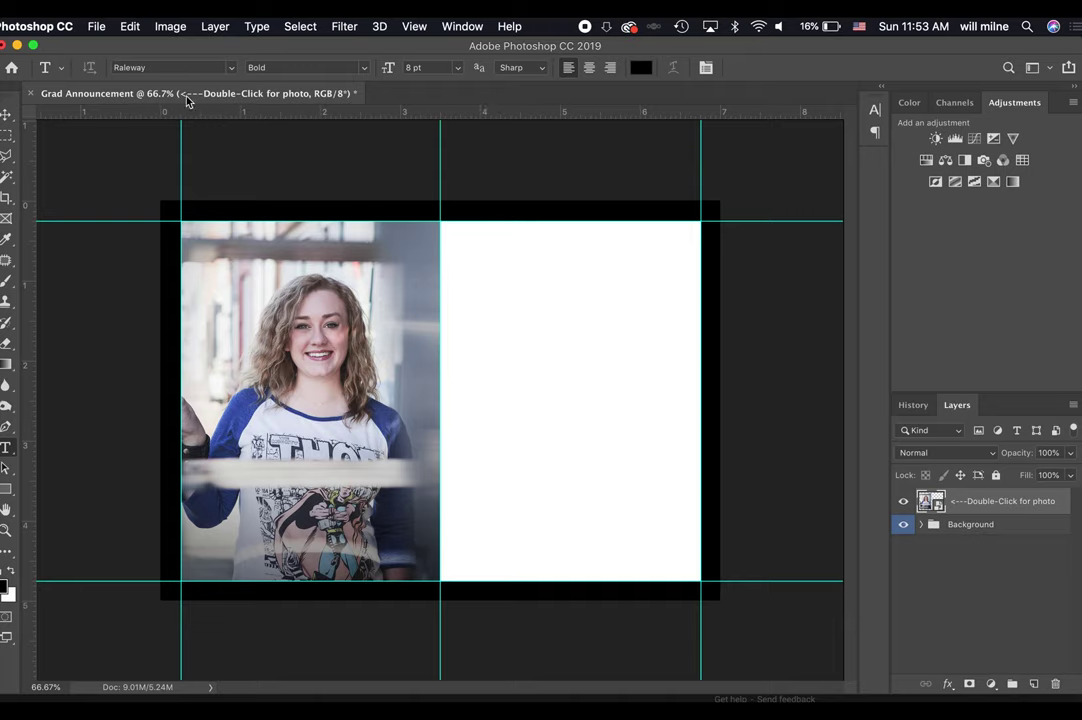
click(234, 68)
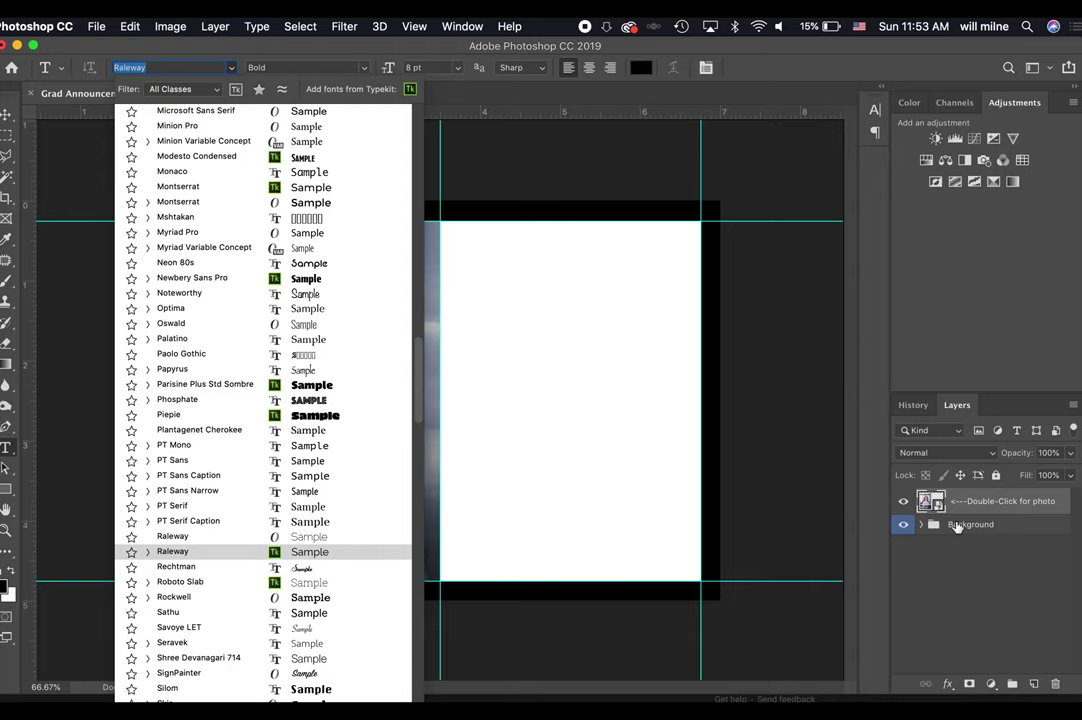
click(1007, 513)
key(ctrl+Up)
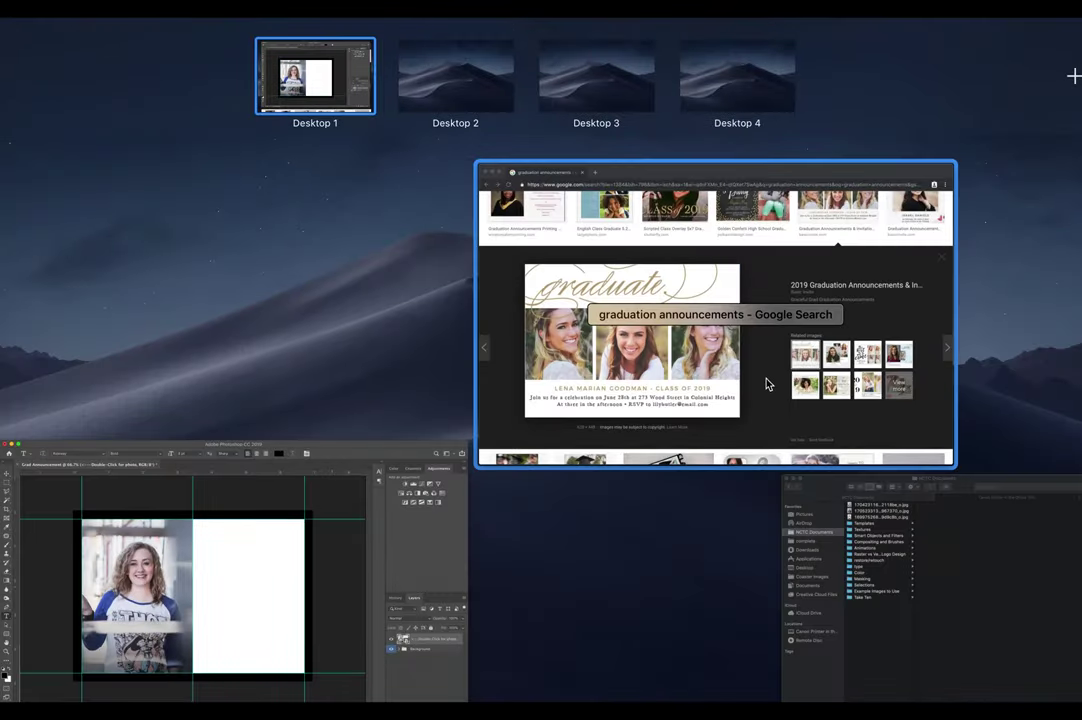
Browse the Google Images graduation announcement examples in Chrome, then return toward Photoshop.
click(768, 382)
scroll(710, 368, up, 5)
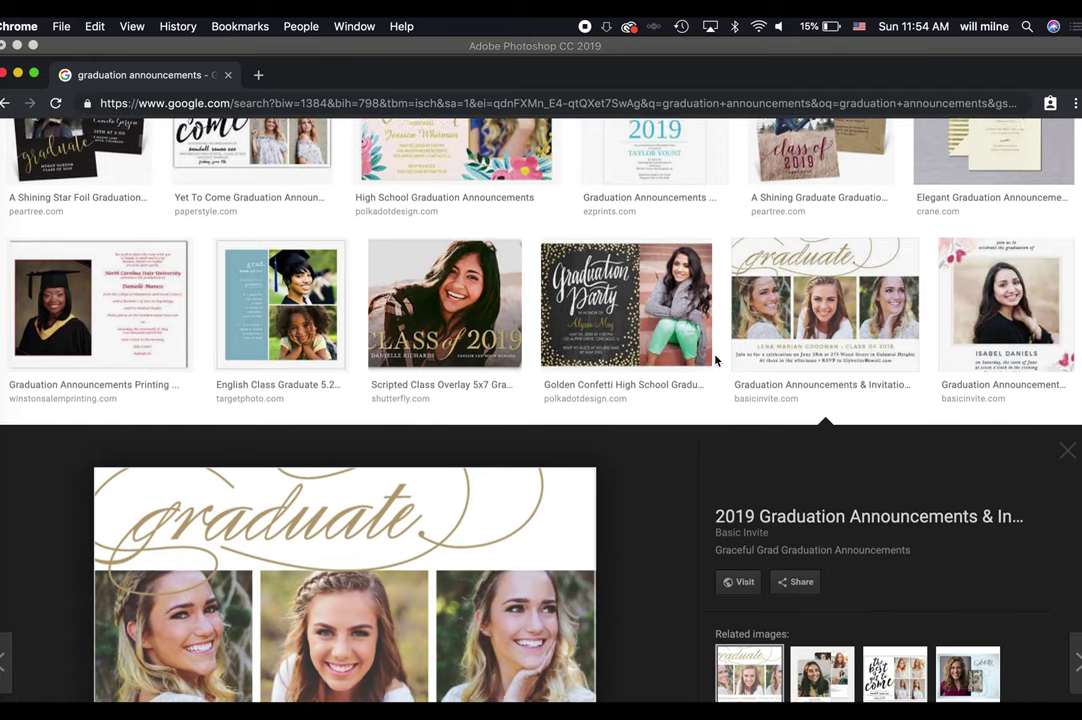
scroll(715, 362, up, 3)
scroll(716, 362, up, 2)
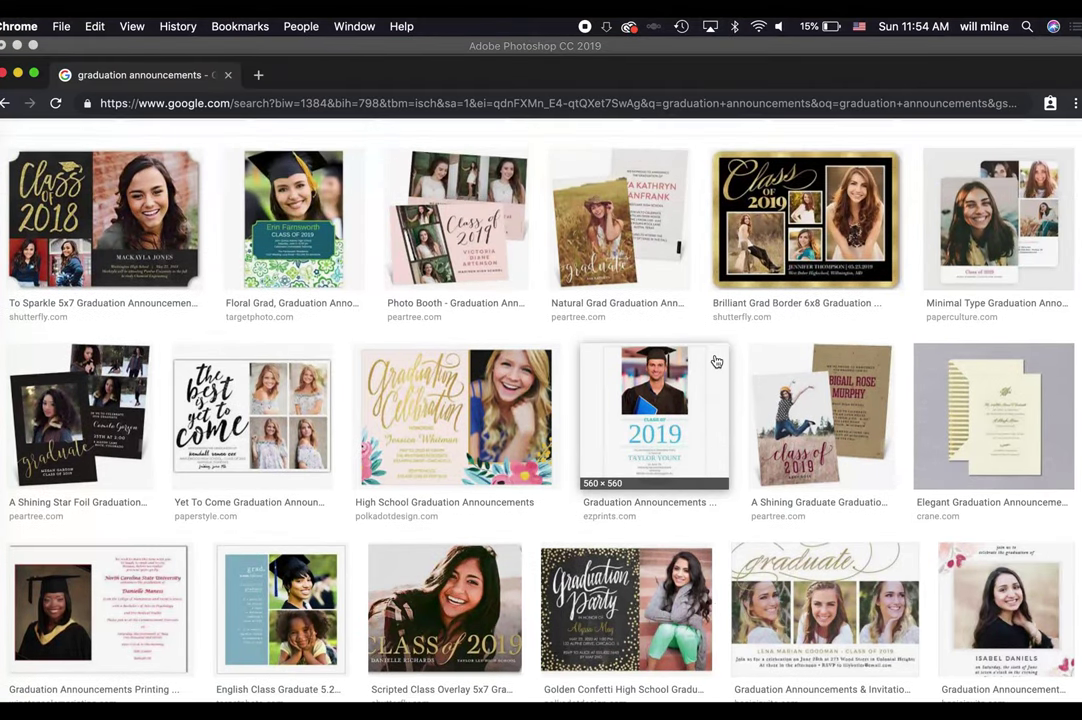
scroll(716, 362, down, 5)
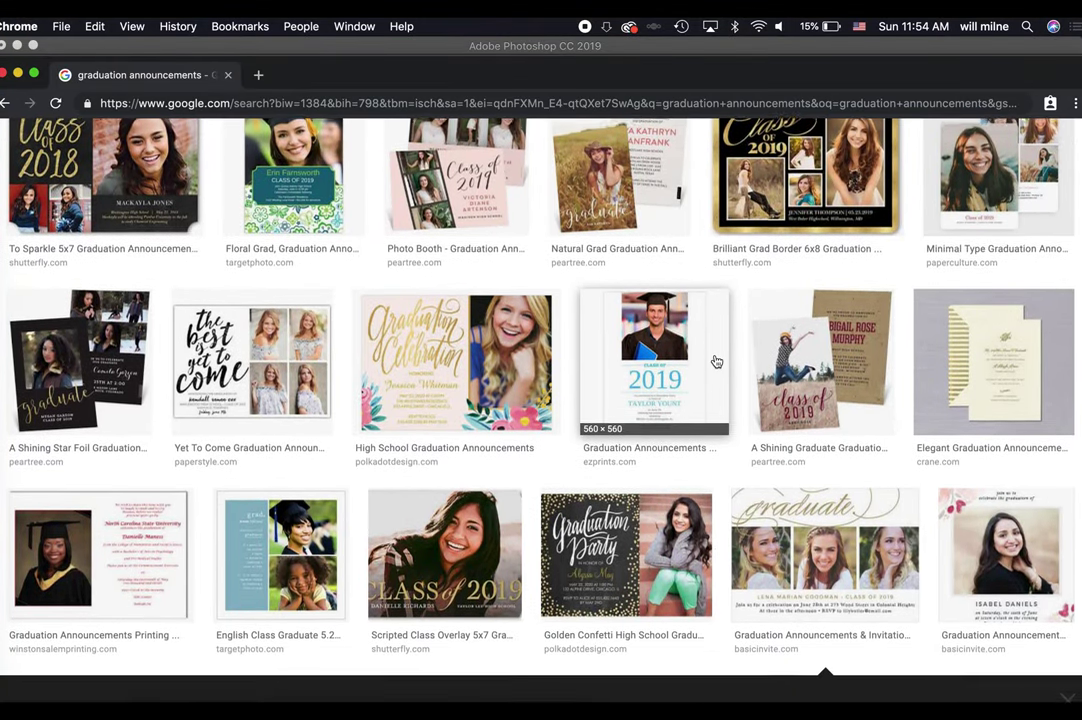
scroll(716, 362, down, 3)
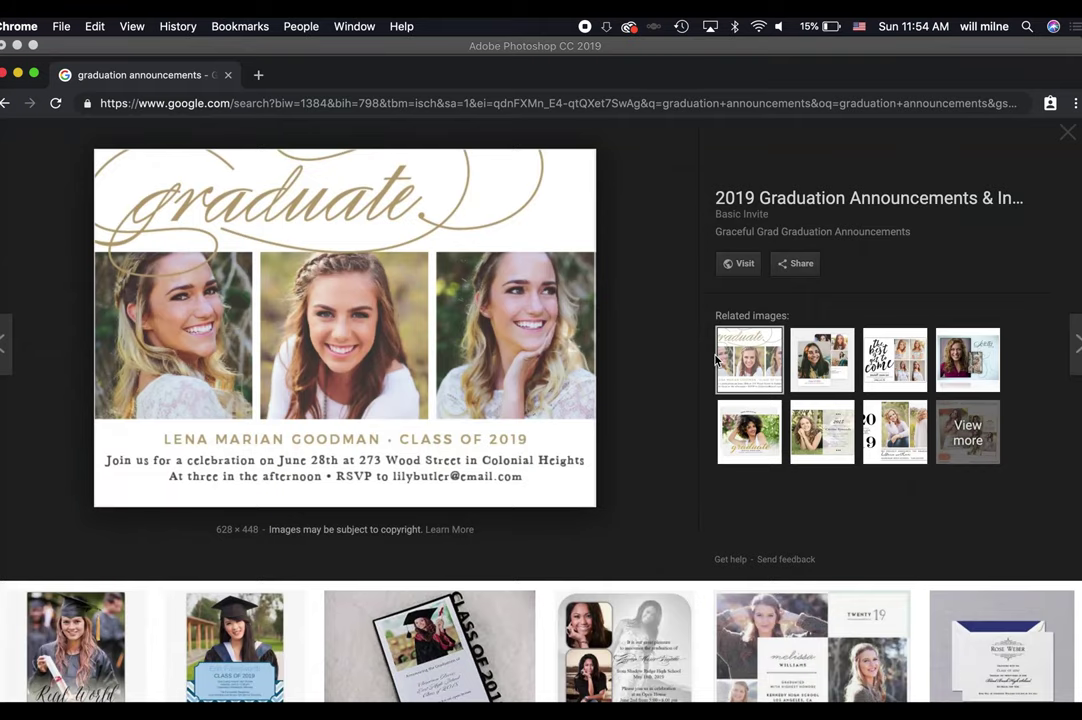
key(ctrl+Up)
Type 'Graduate' at the photo's bottom-left and size it to 60 pt.
click(202, 563)
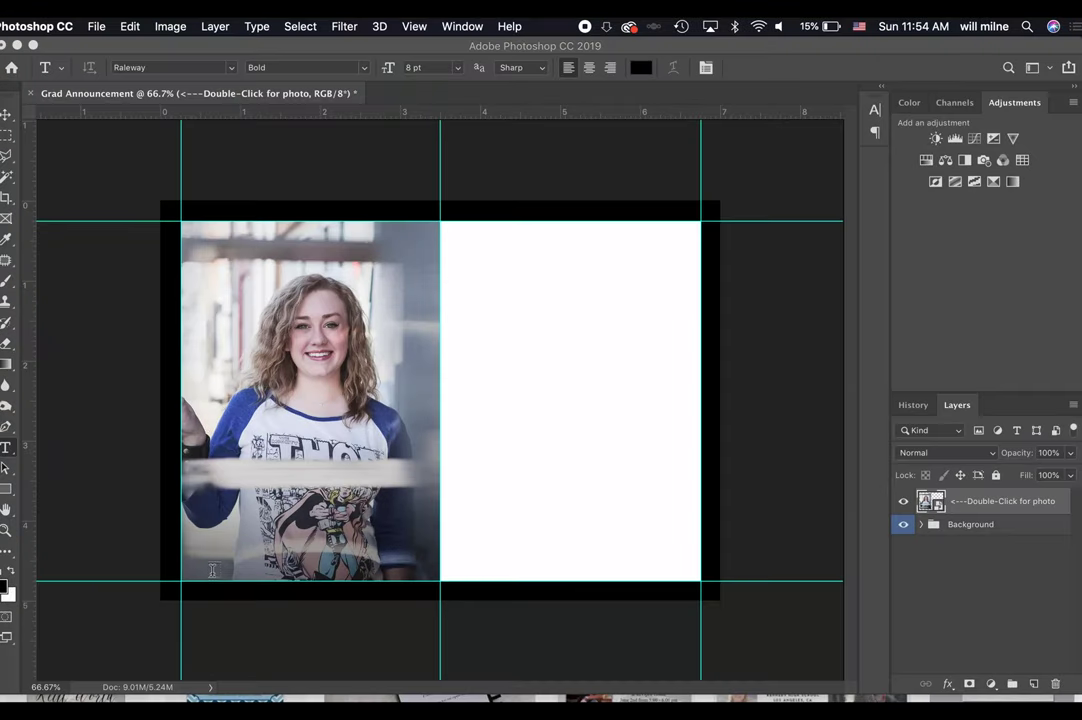
click(202, 563)
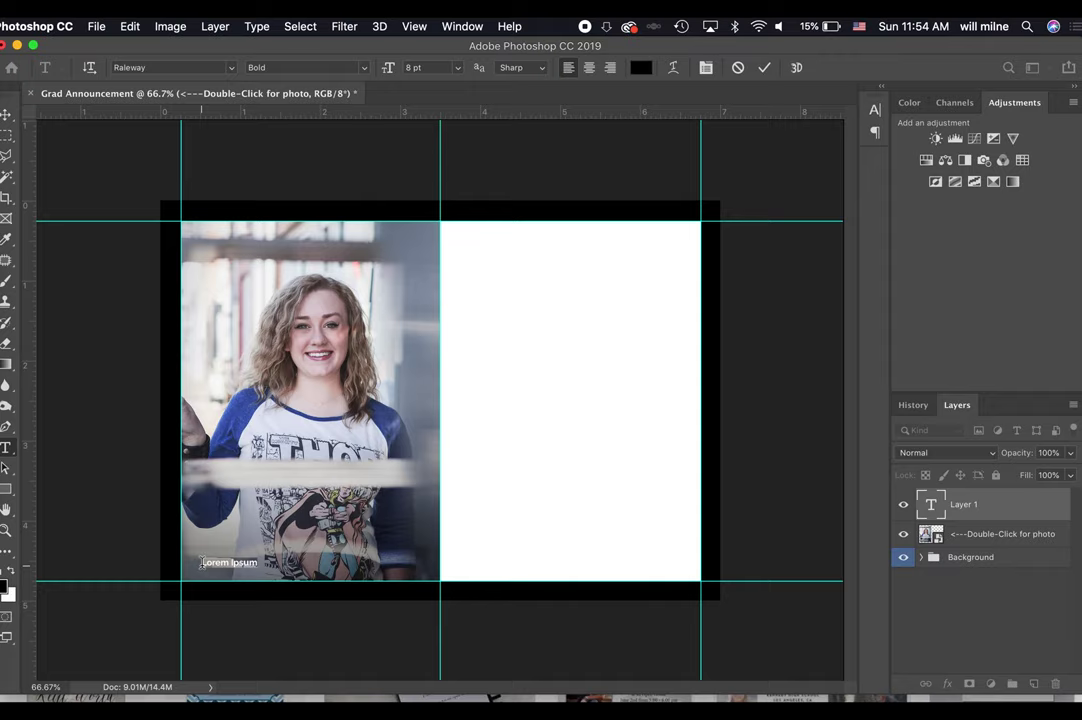
text(Graduate)
click(457, 67)
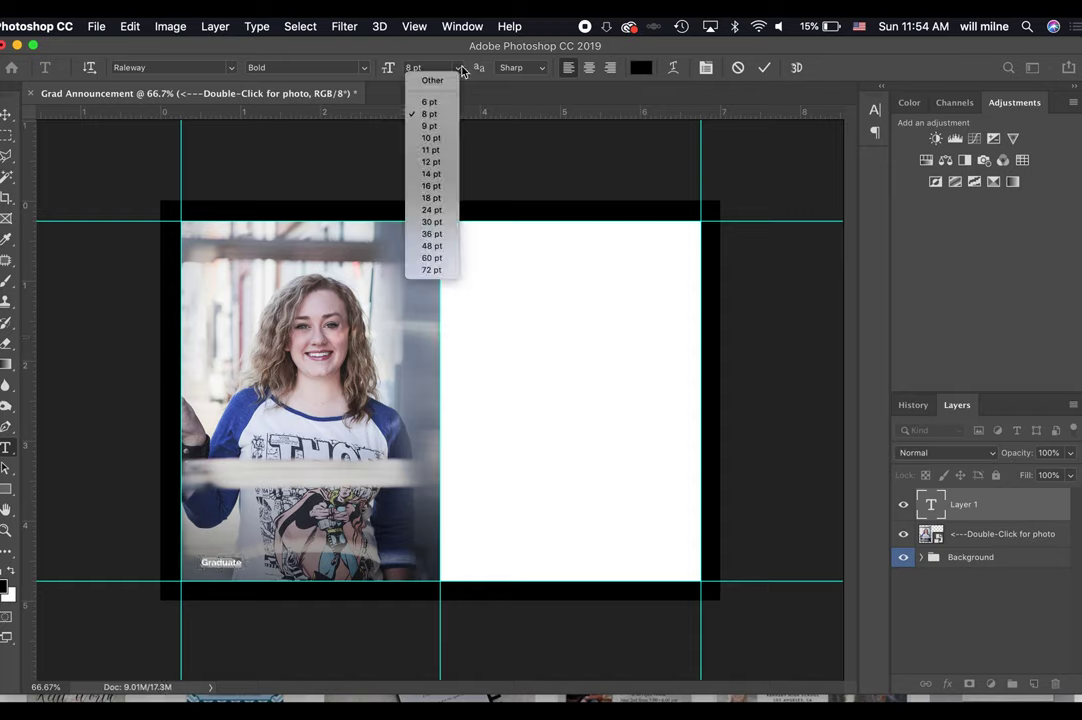
click(441, 272)
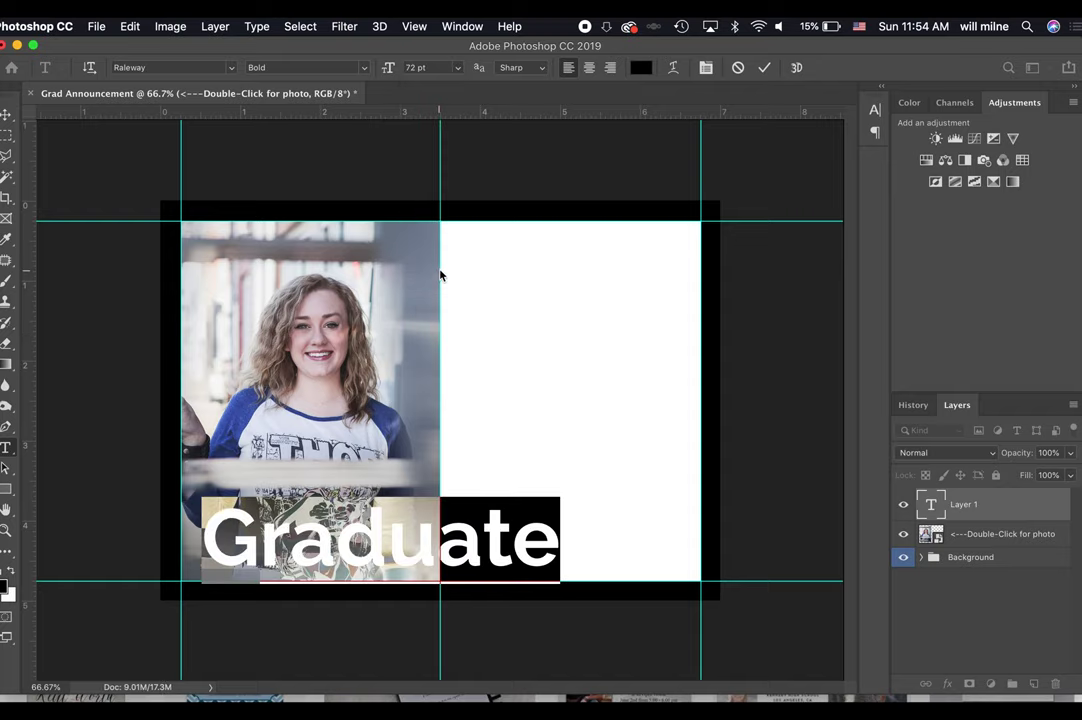
click(439, 67)
text(60)
key(Return)
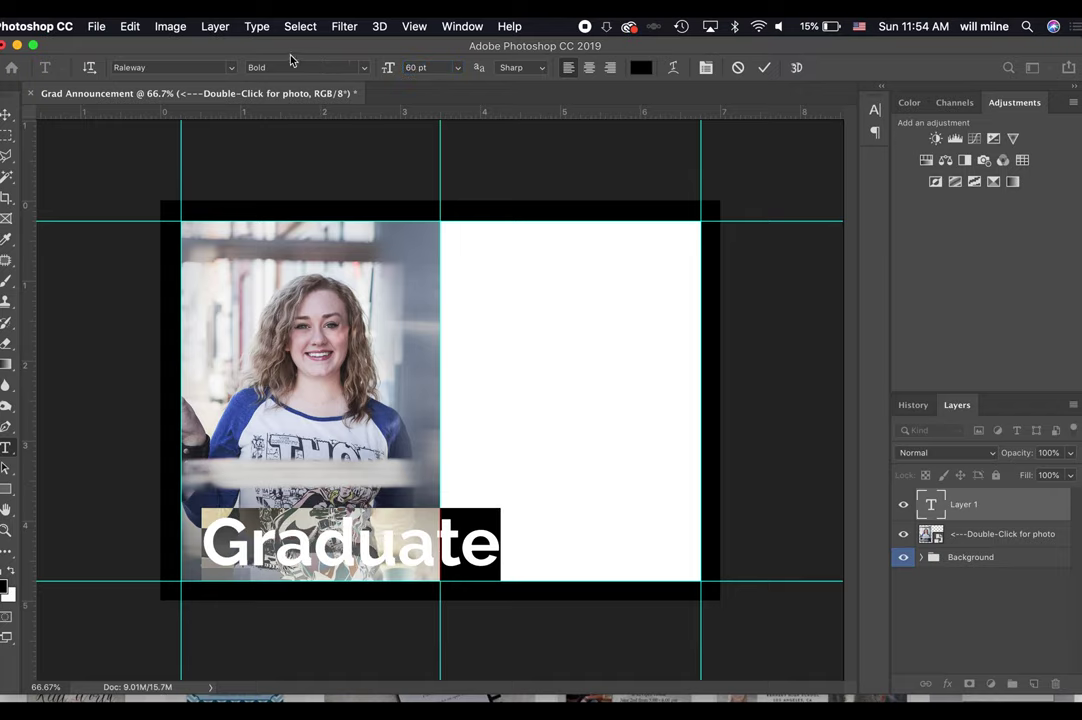
Commit the text and nudge Graduate left and up on the photo.
key(super+Return)
key(v)
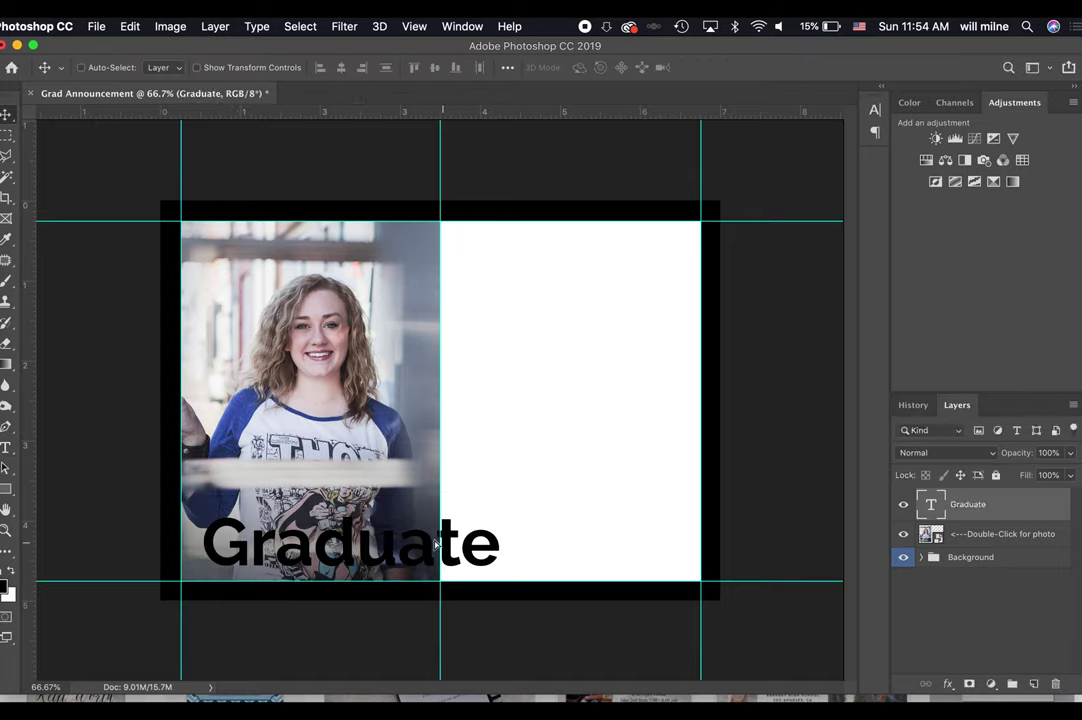
drag(434, 546, 394, 533)
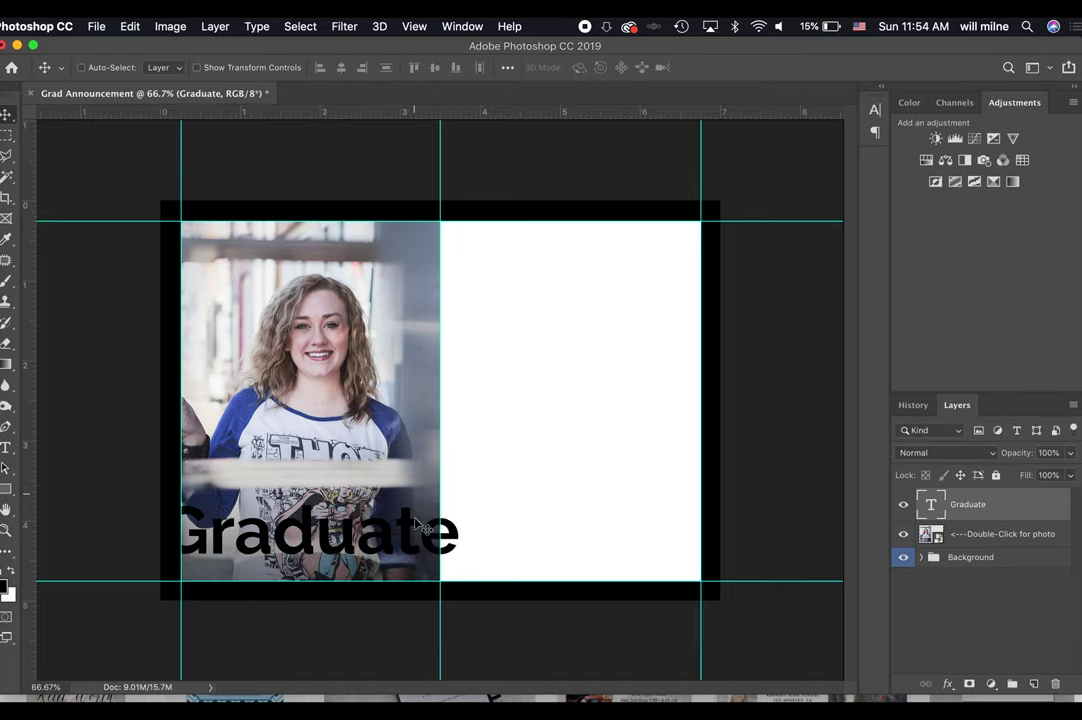
Select the Graduate text and change its colour to white (ffffff).
key(t)
click(327, 540)
double_click(327, 540)
click(640, 67)
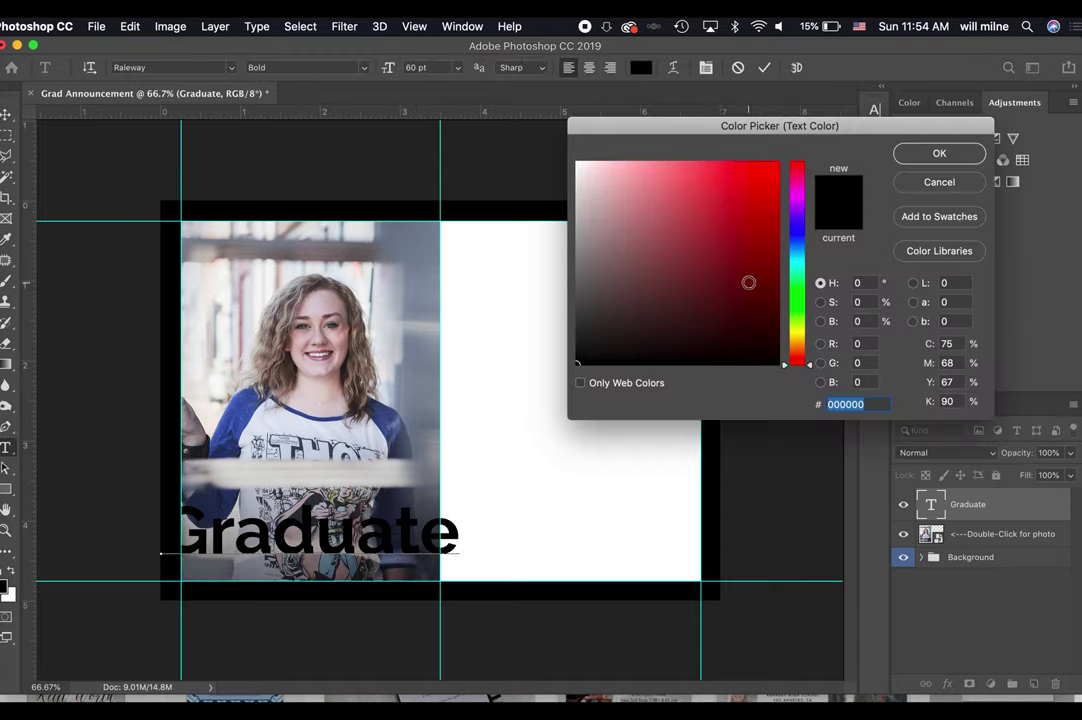
drag(687, 324, 577, 162)
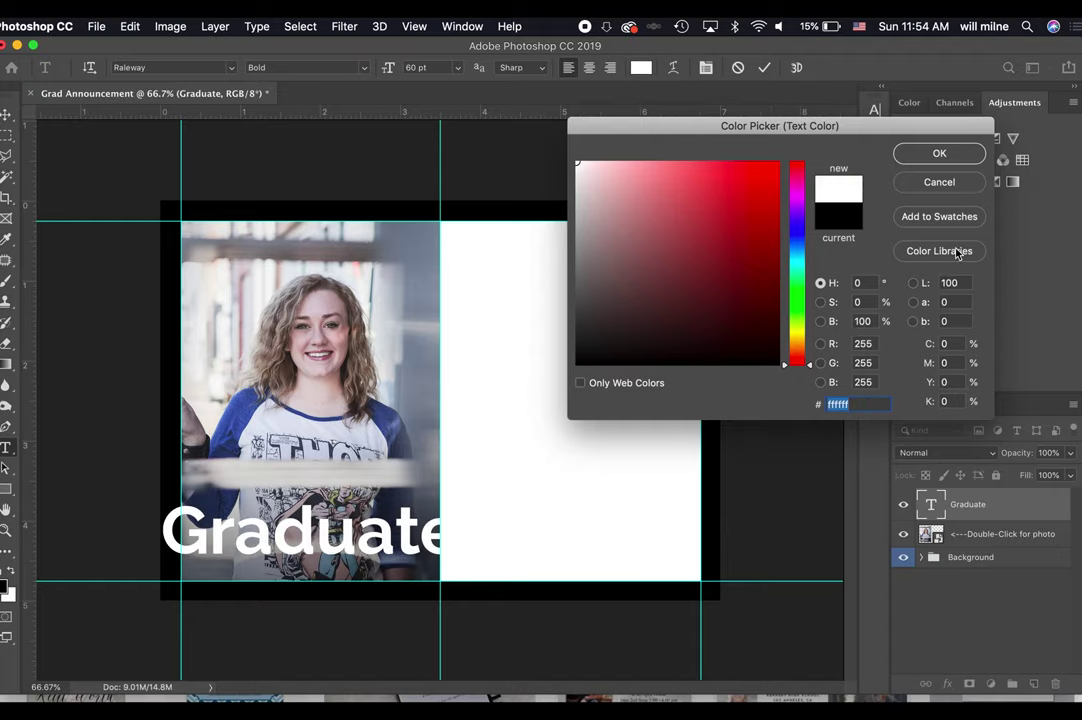
click(938, 158)
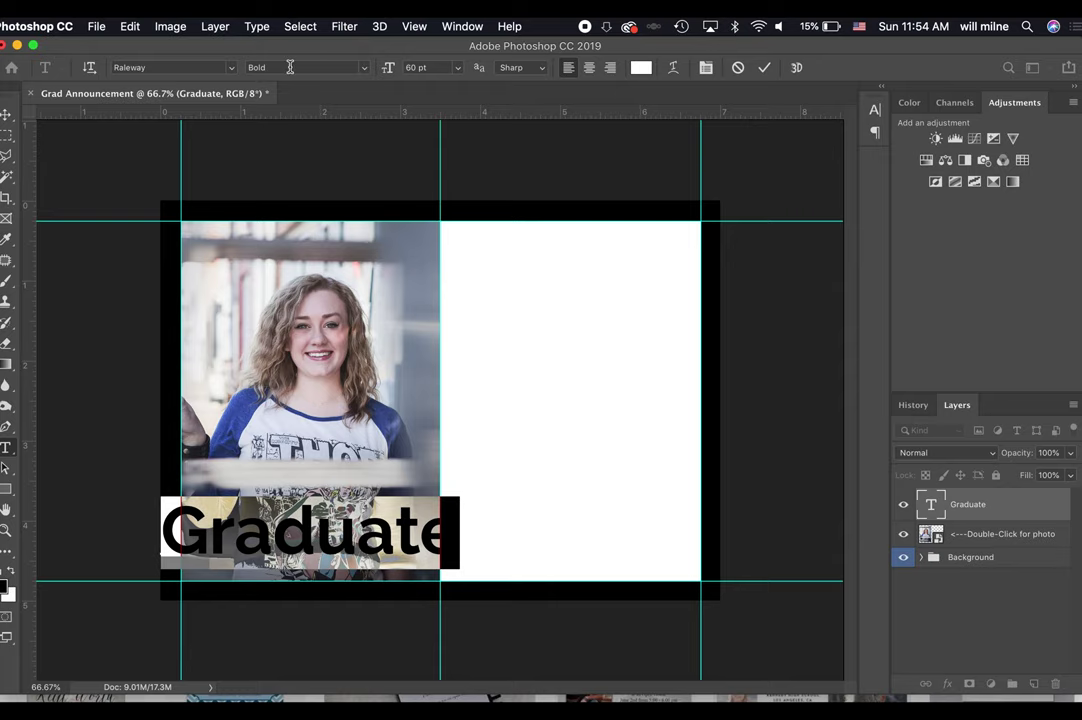
click(207, 68)
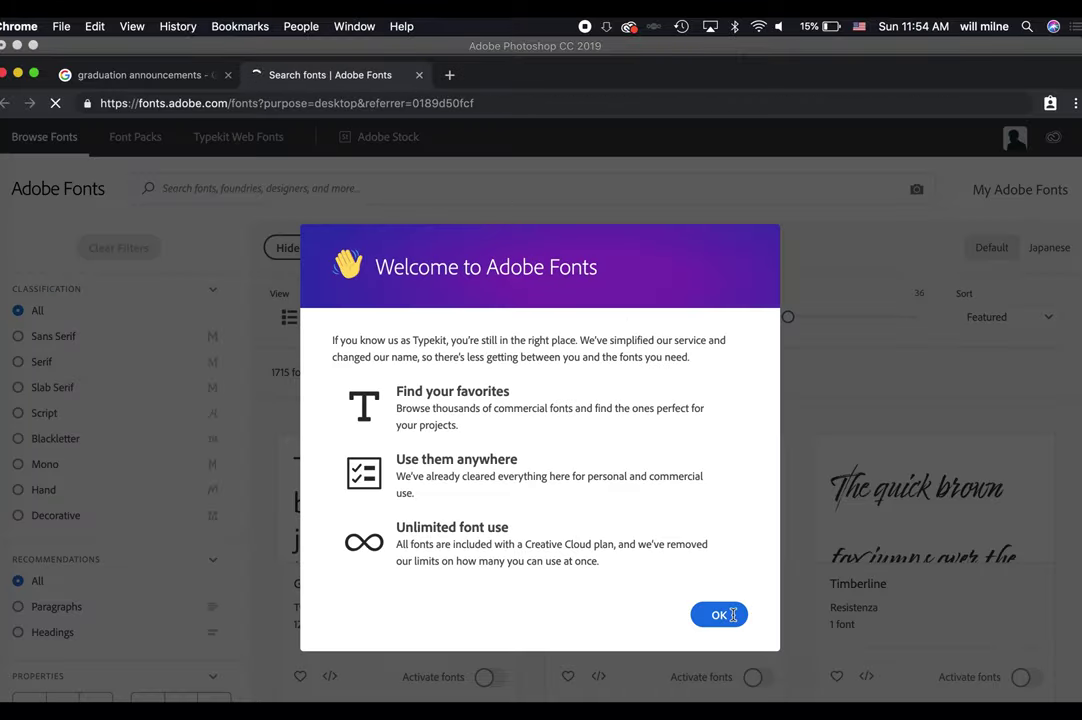
Dismiss the Adobe Fonts welcome and filter to heavy-weight script fonts.
click(732, 615)
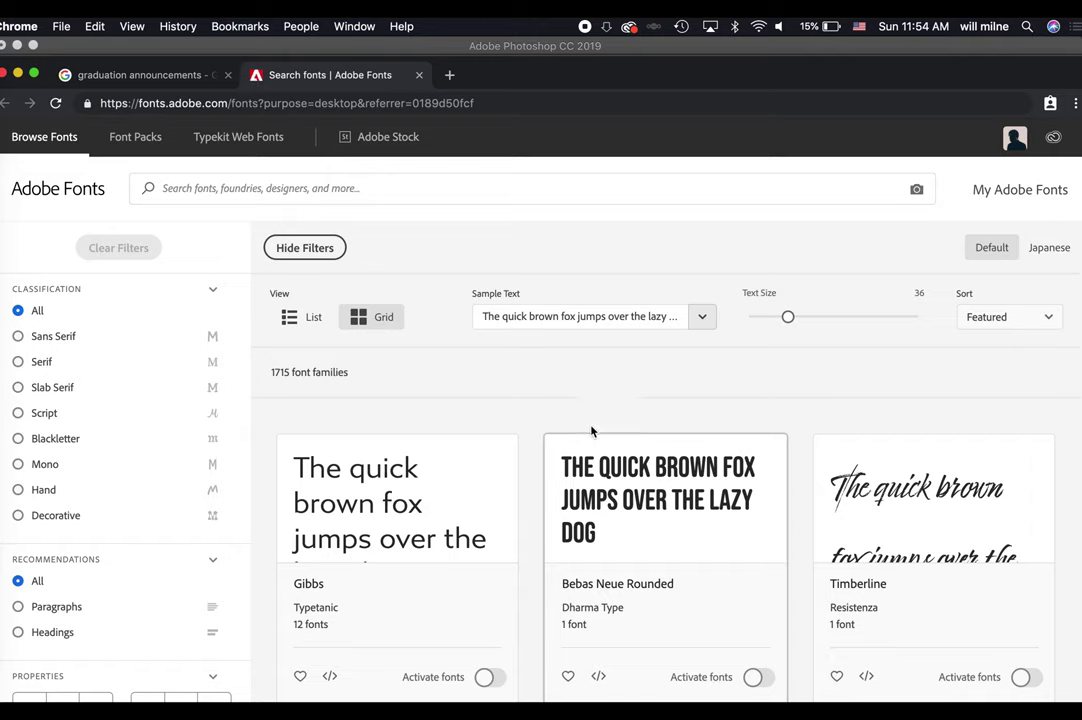
click(27, 422)
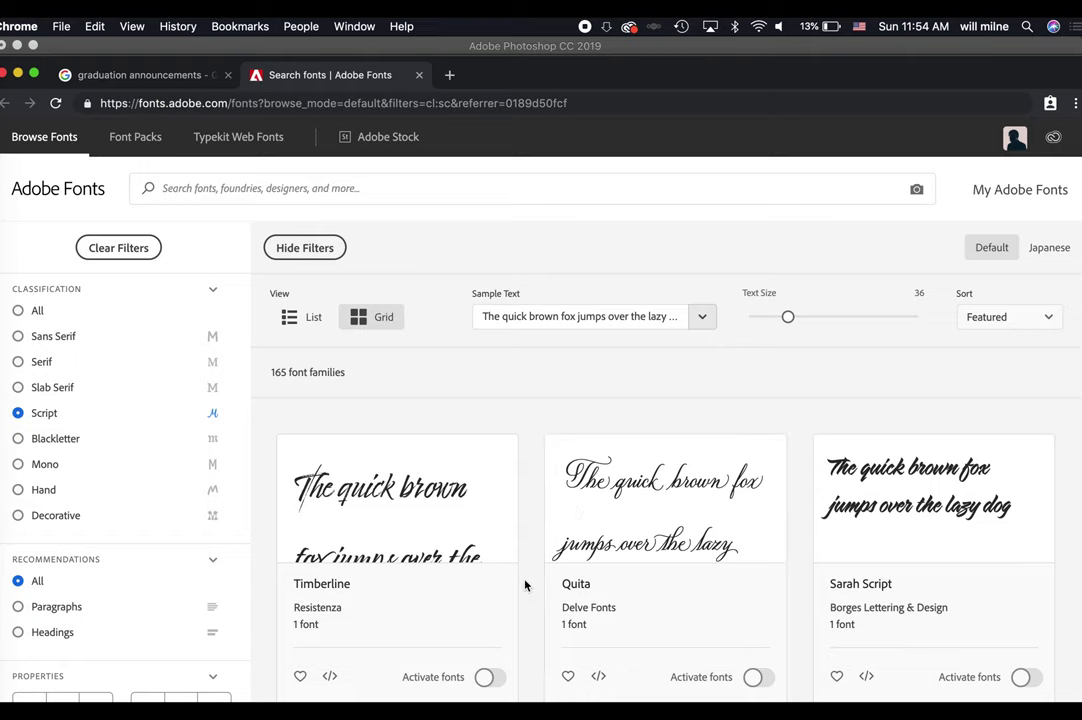
scroll(210, 647, down, 3)
click(99, 582)
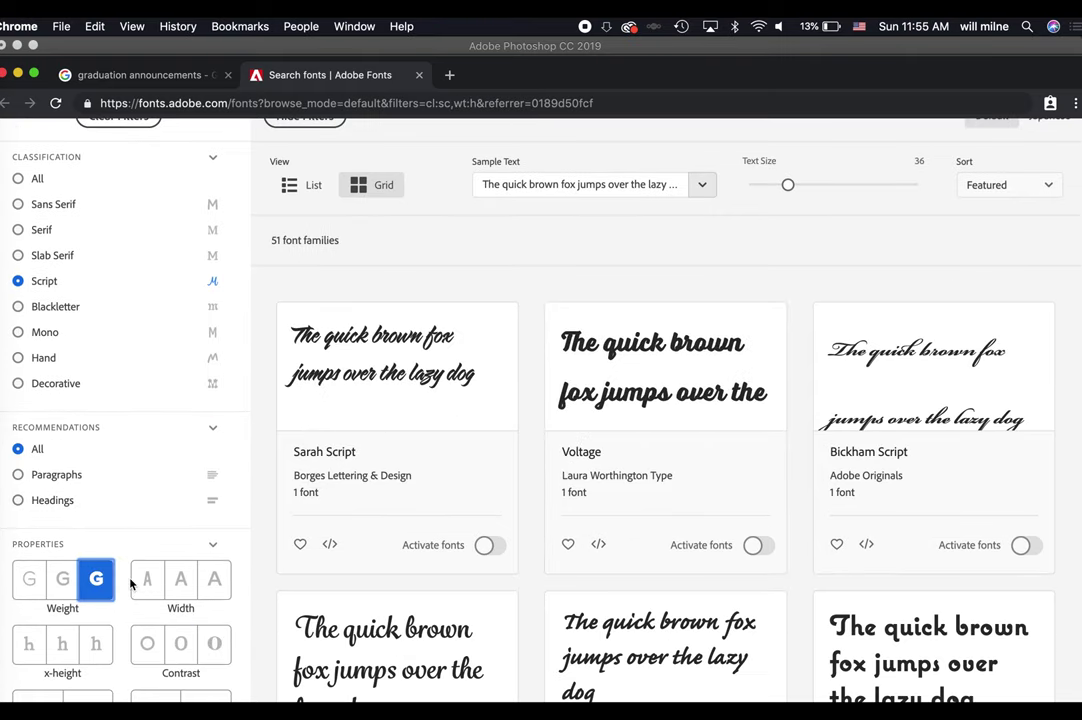
click(62, 581)
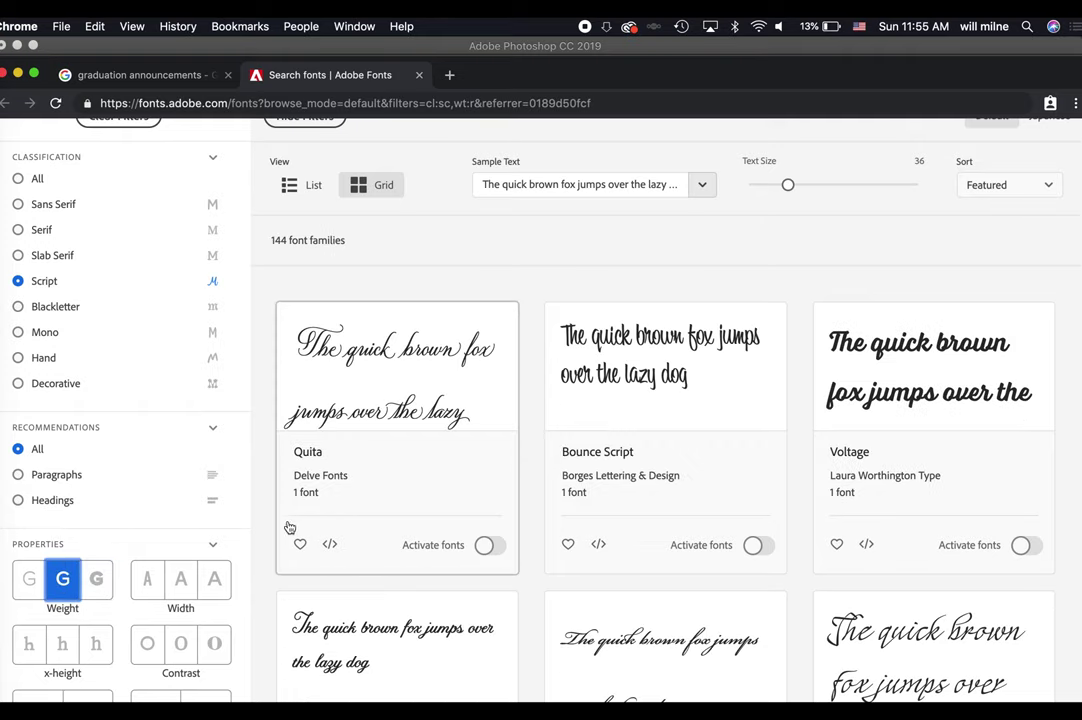
click(96, 579)
scroll(409, 590, down, 1)
scroll(409, 590, down, 5)
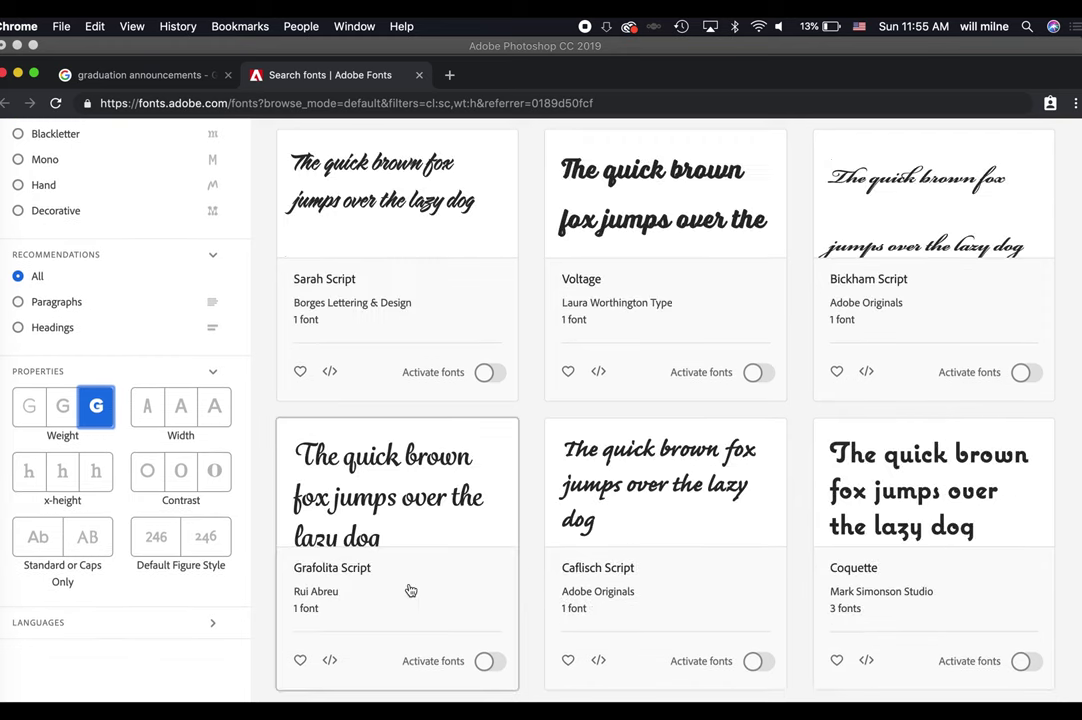
scroll(409, 590, down, 3)
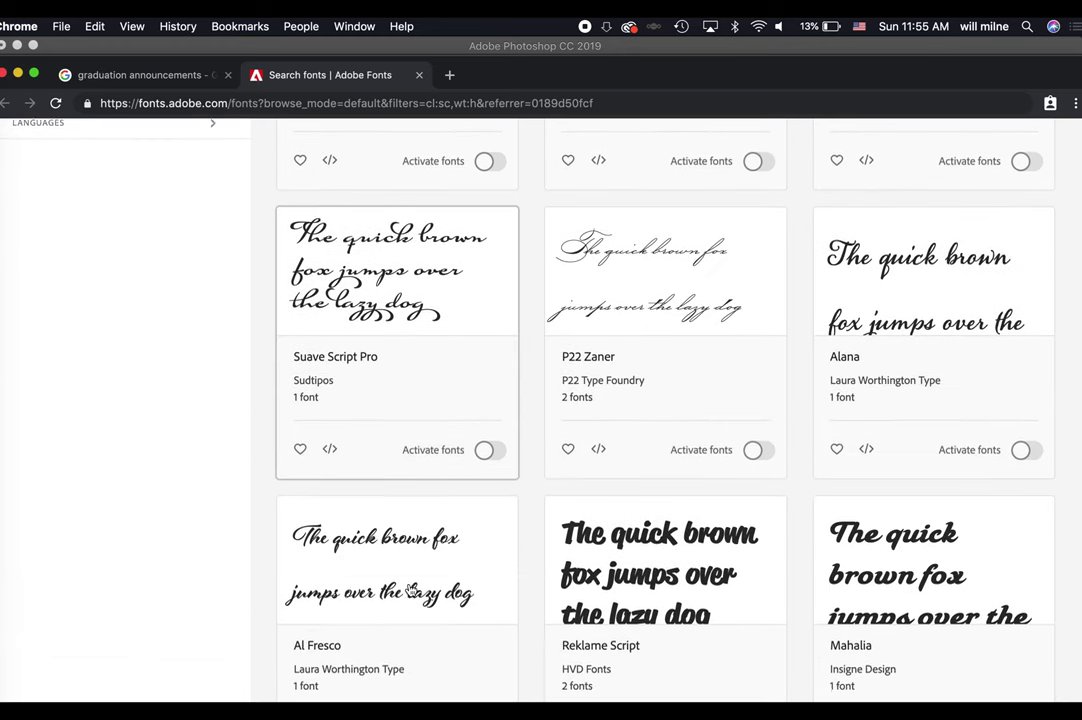
scroll(517, 505, down, 3)
scroll(519, 519, down, 1)
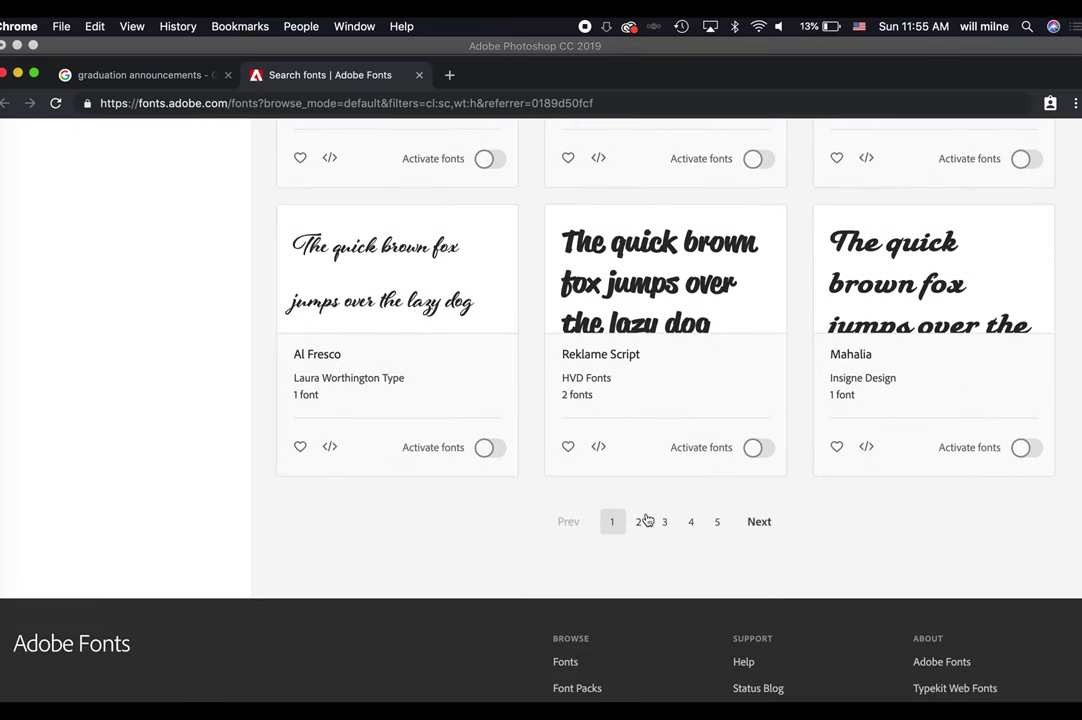
Page through the script fonts, activate Tangerine, and return to Photoshop.
click(638, 524)
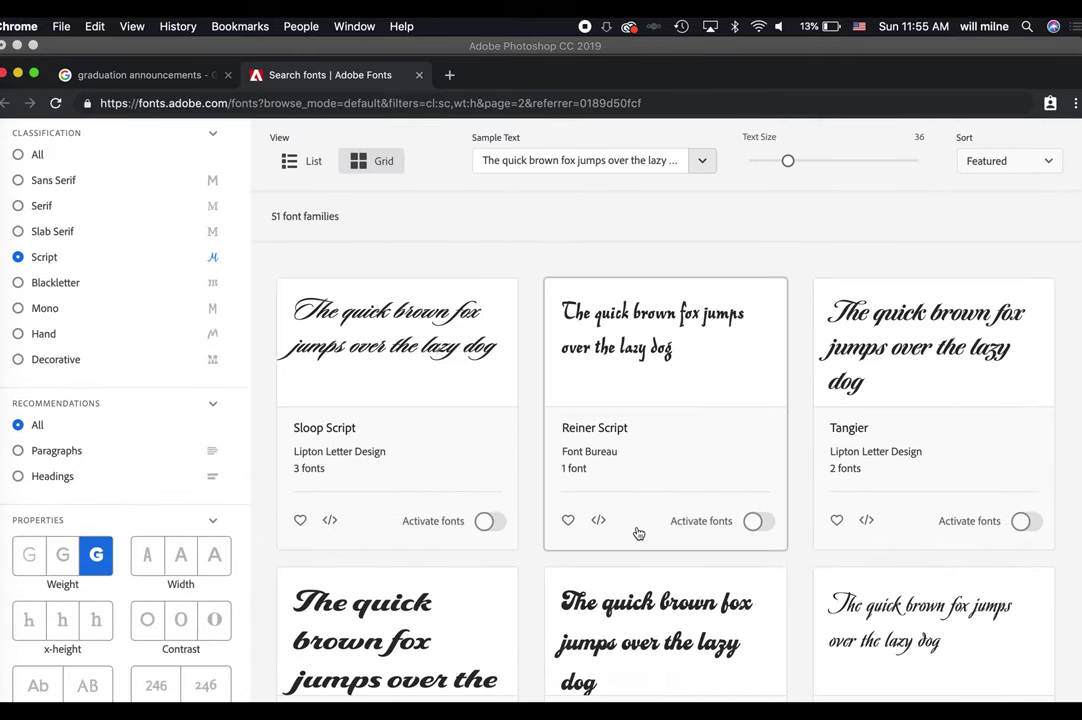
scroll(660, 443, down, 4)
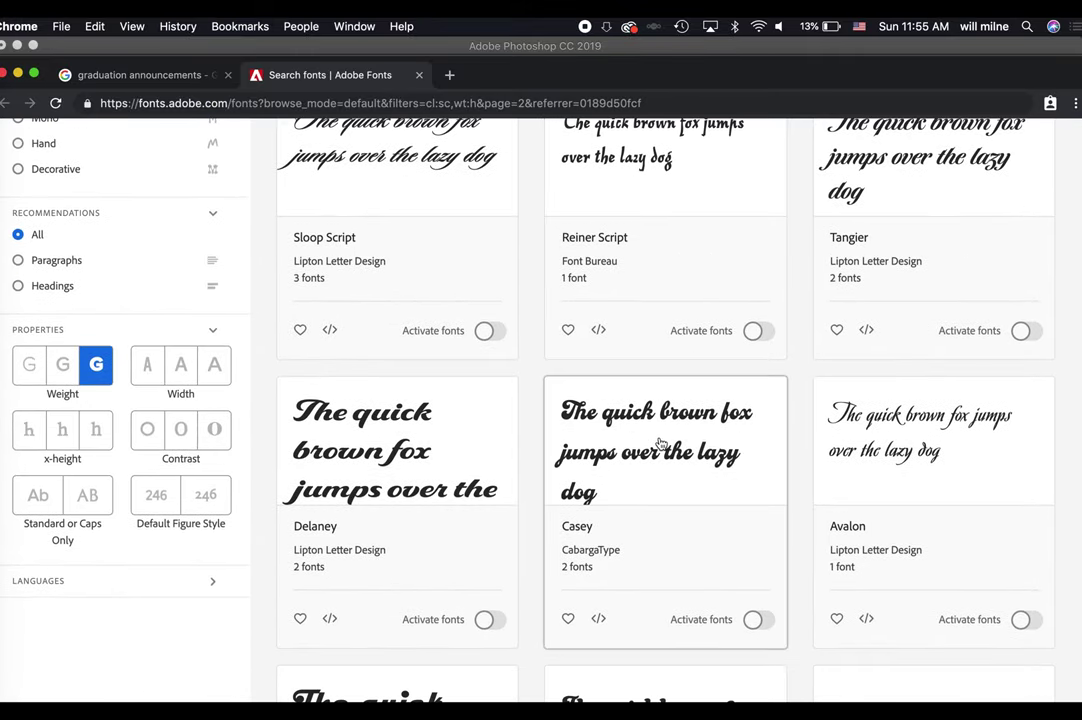
scroll(498, 574, down, 5)
scroll(498, 574, down, 5)
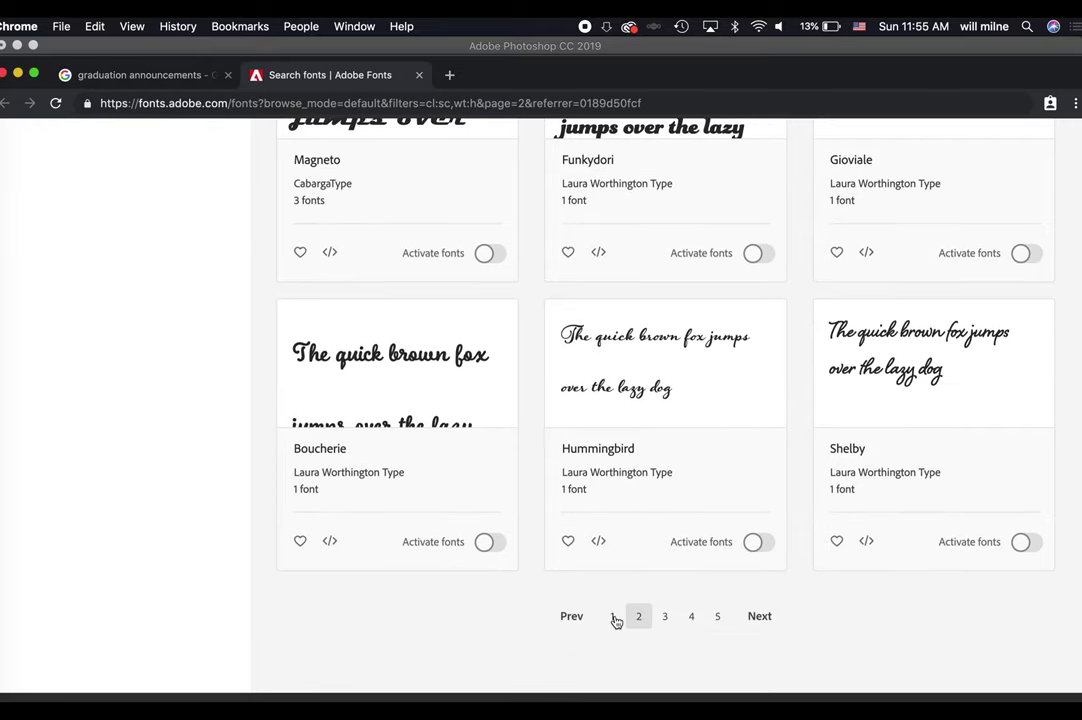
click(664, 617)
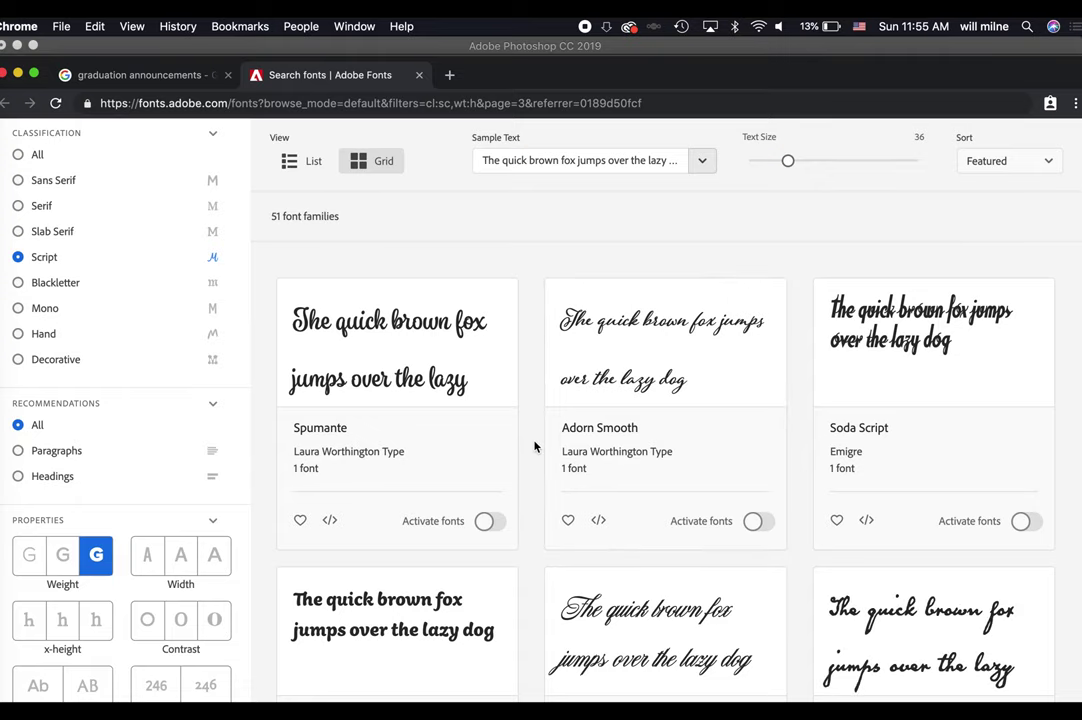
scroll(534, 446, down, 5)
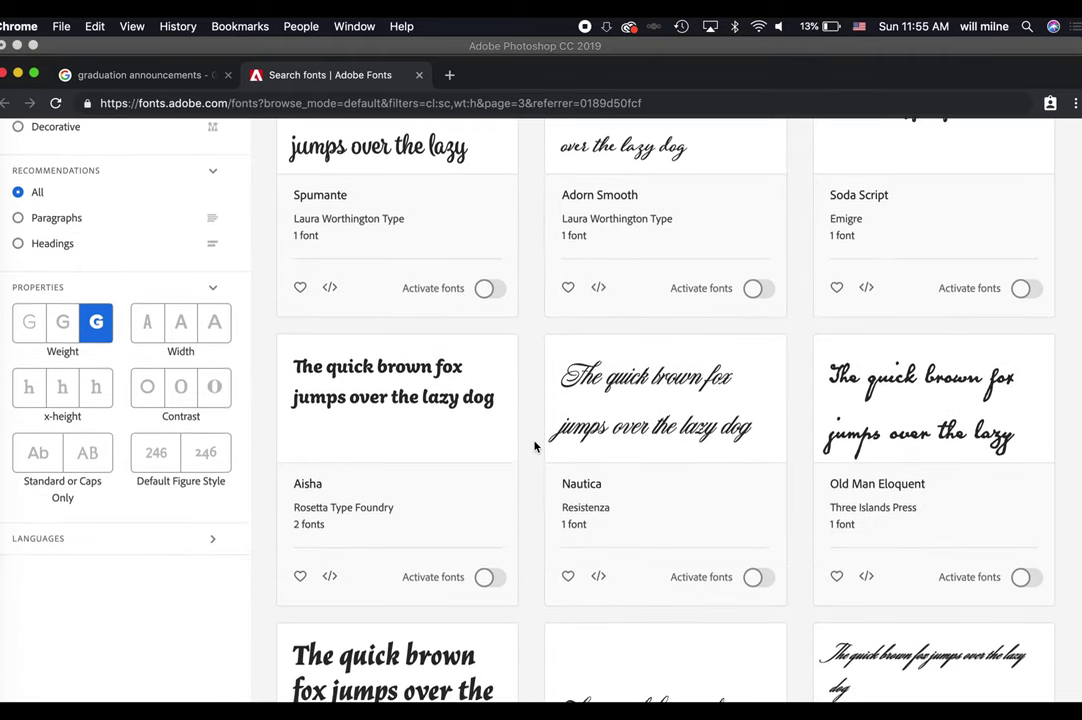
scroll(534, 446, down, 4)
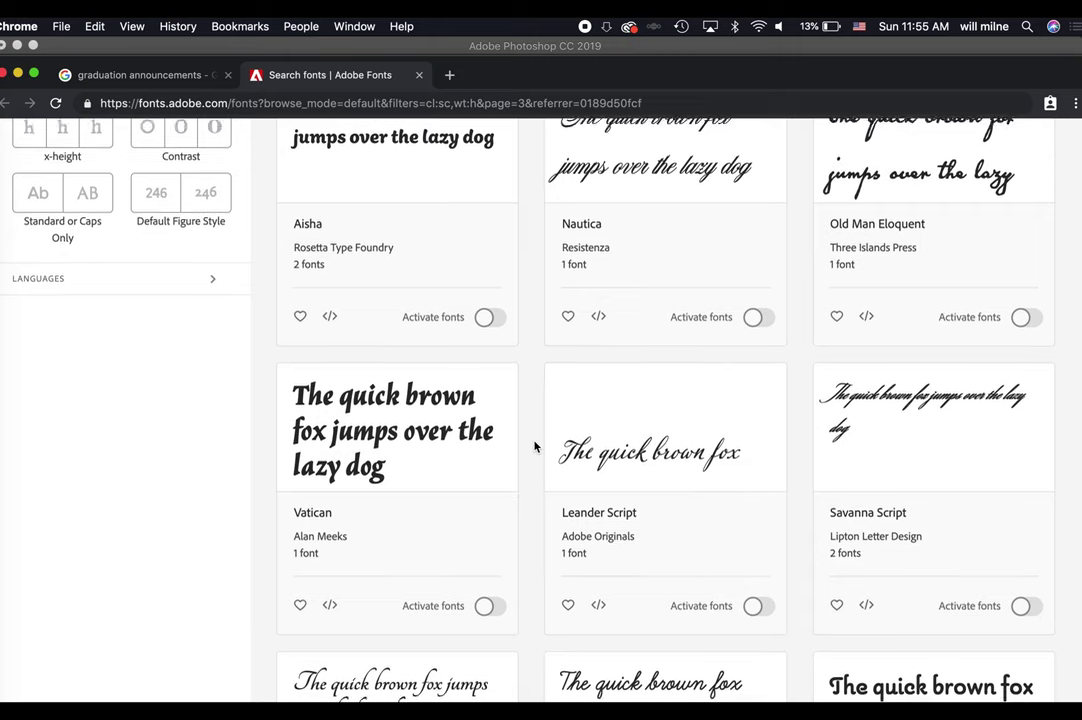
scroll(534, 446, down, 7)
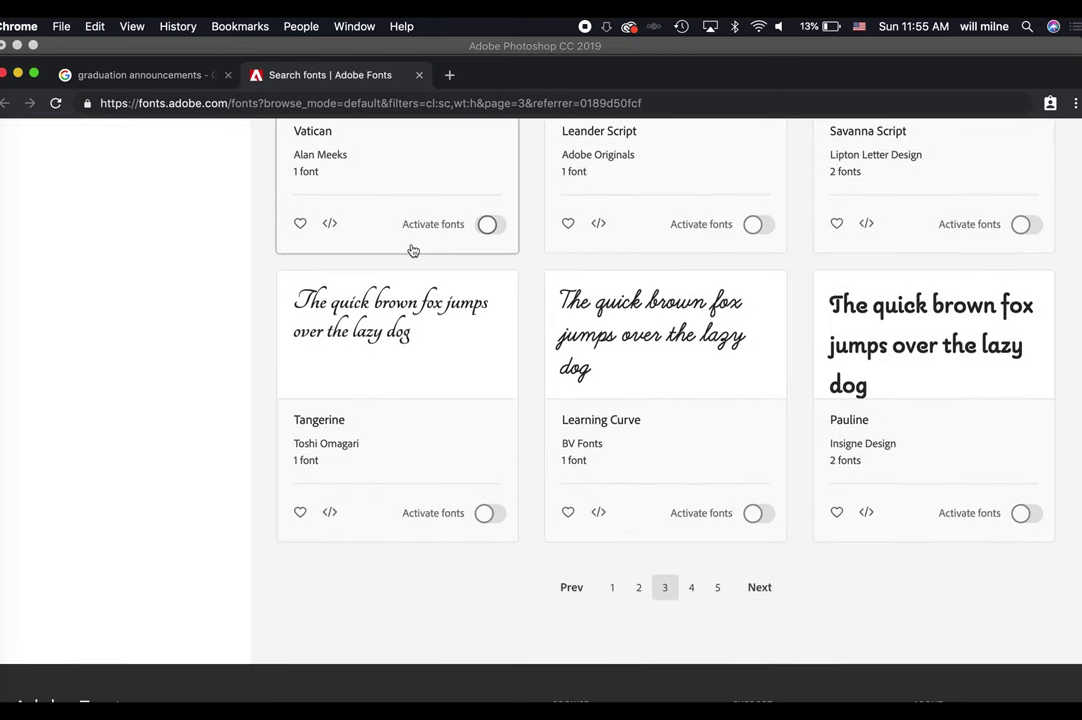
click(488, 514)
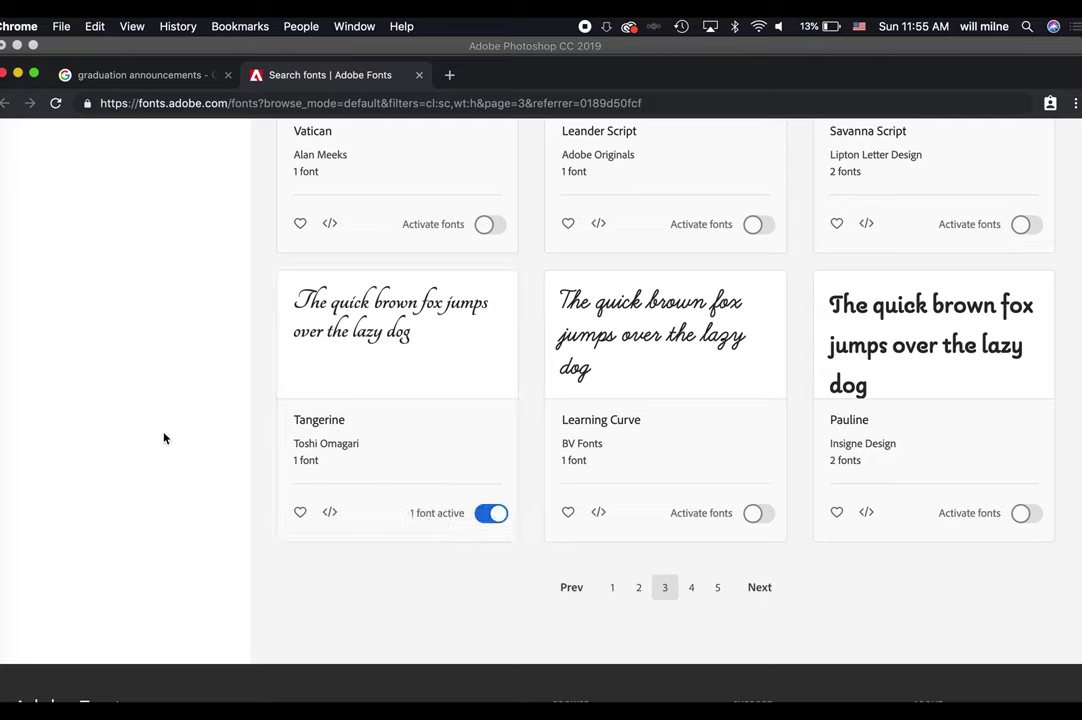
click(4, 416)
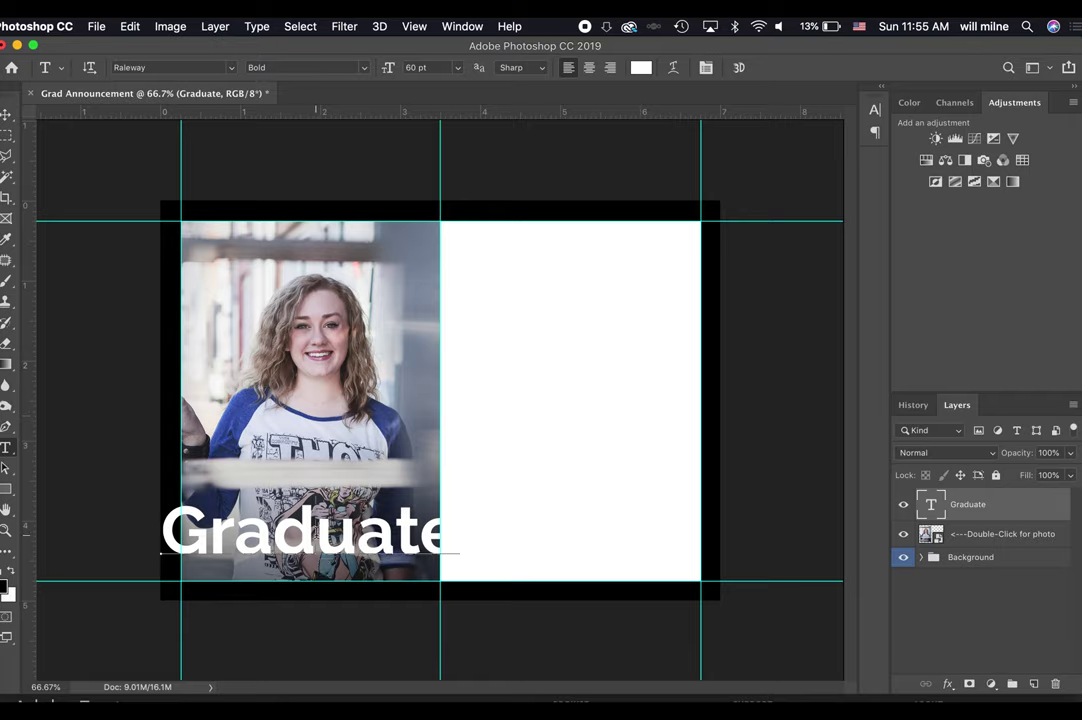
click(788, 429)
click(788, 429)
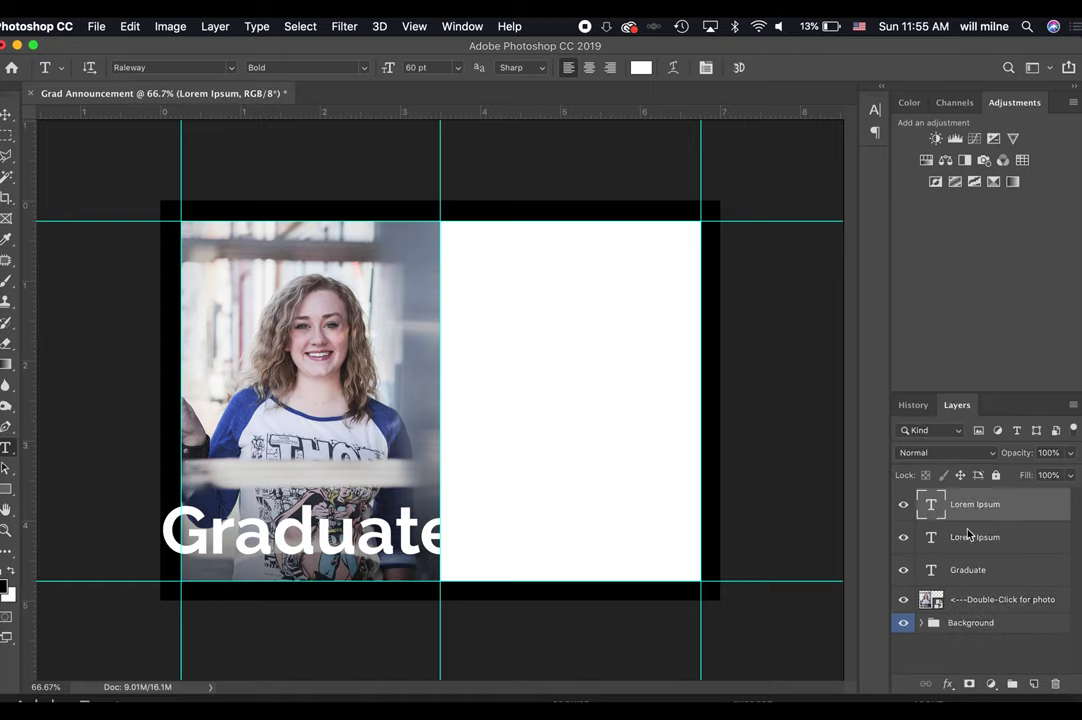
double_click(997, 541)
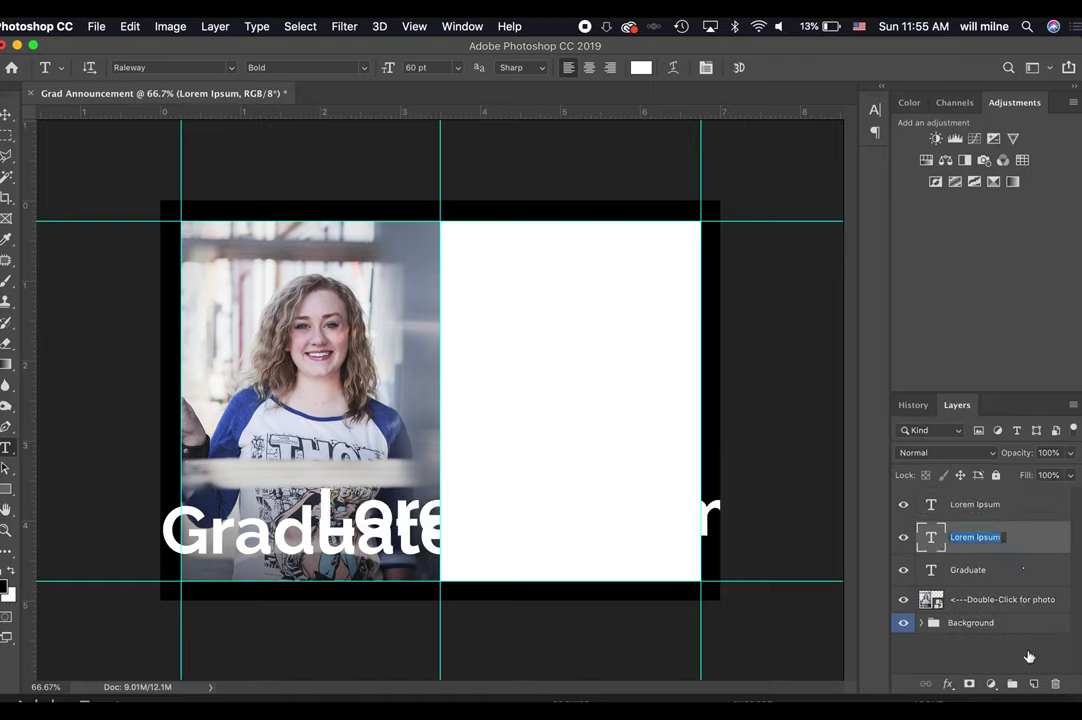
shift+click(1007, 505)
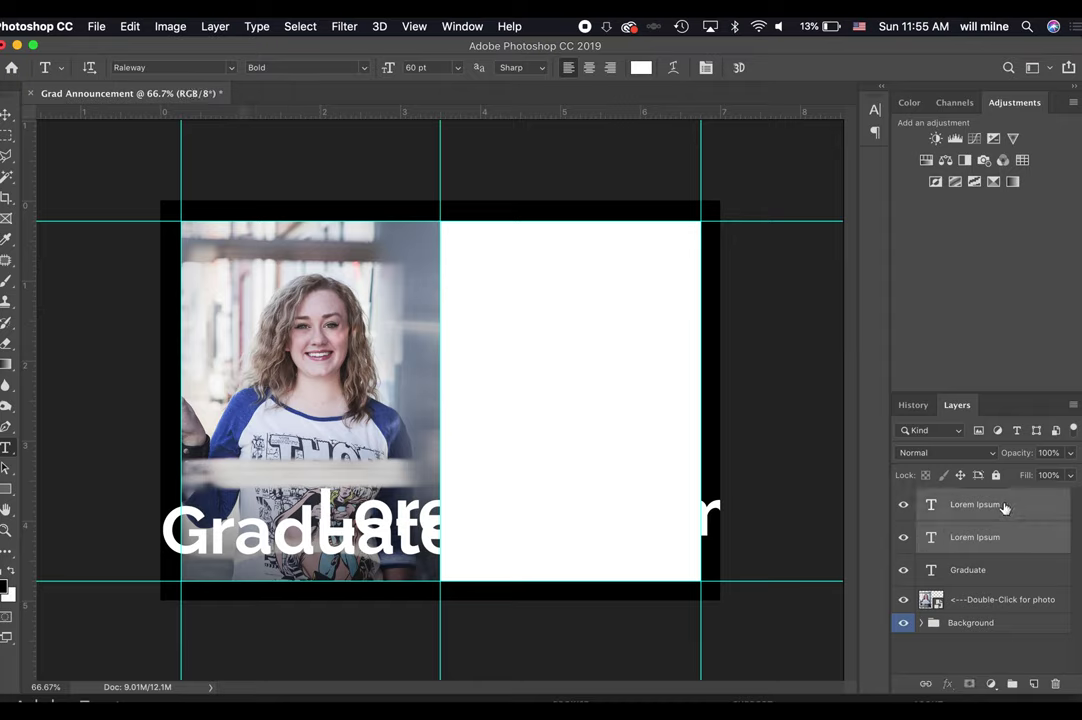
click(1055, 688)
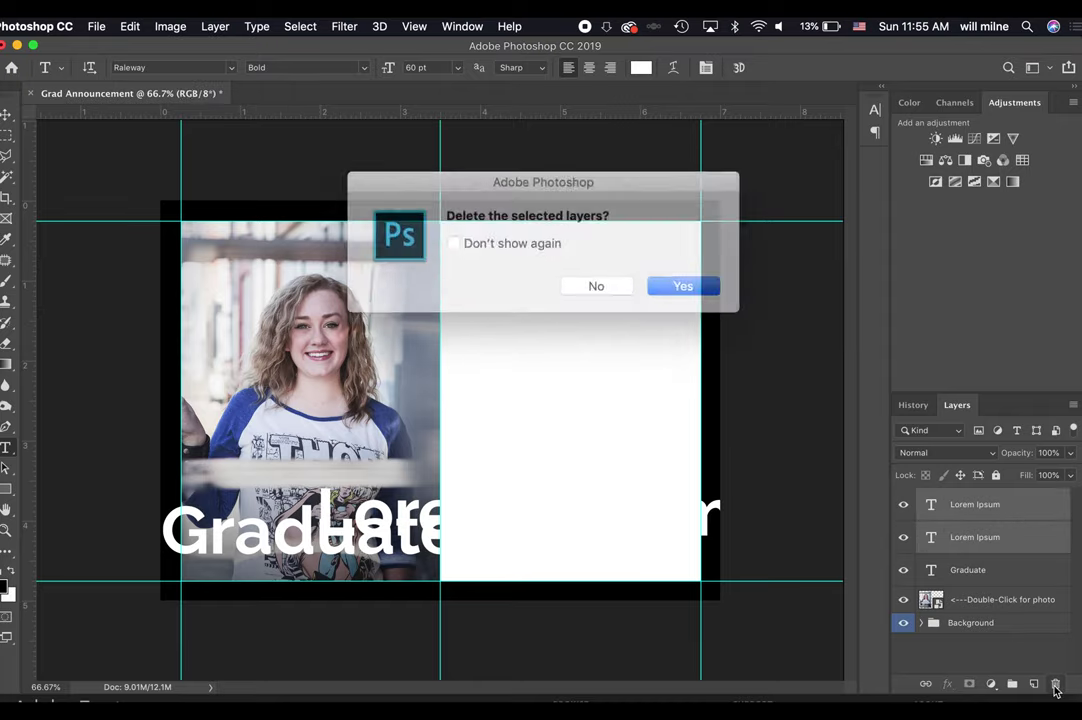
click(662, 281)
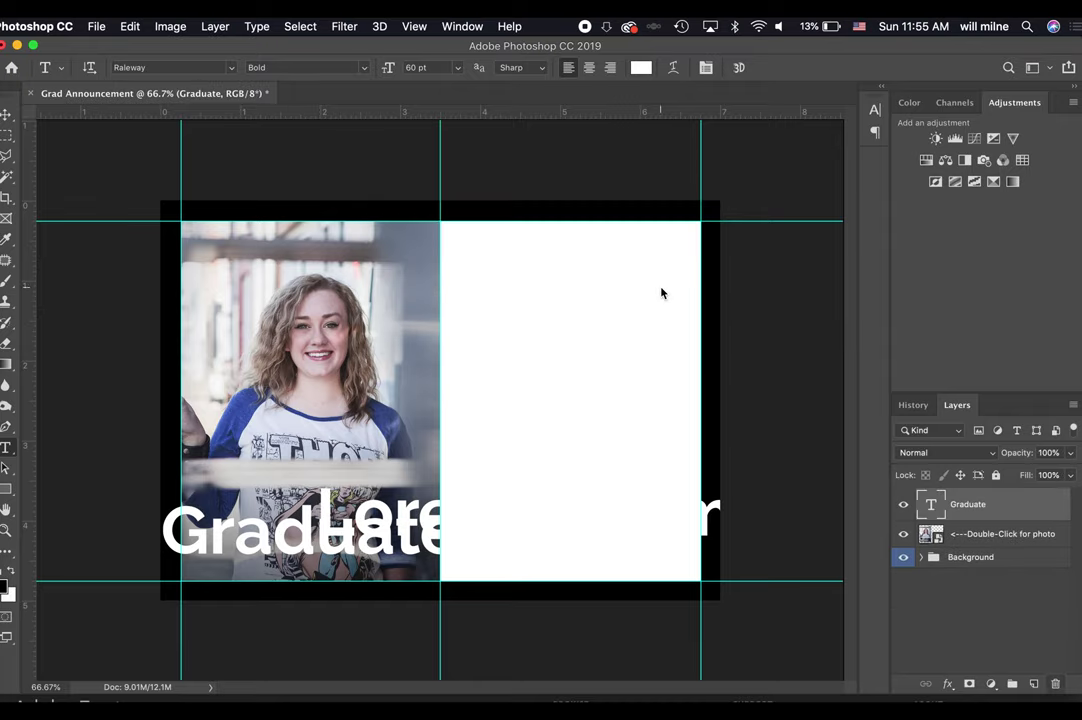
double_click(932, 508)
Set the Graduate title in Tangerine and shift it slightly down and right.
click(232, 67)
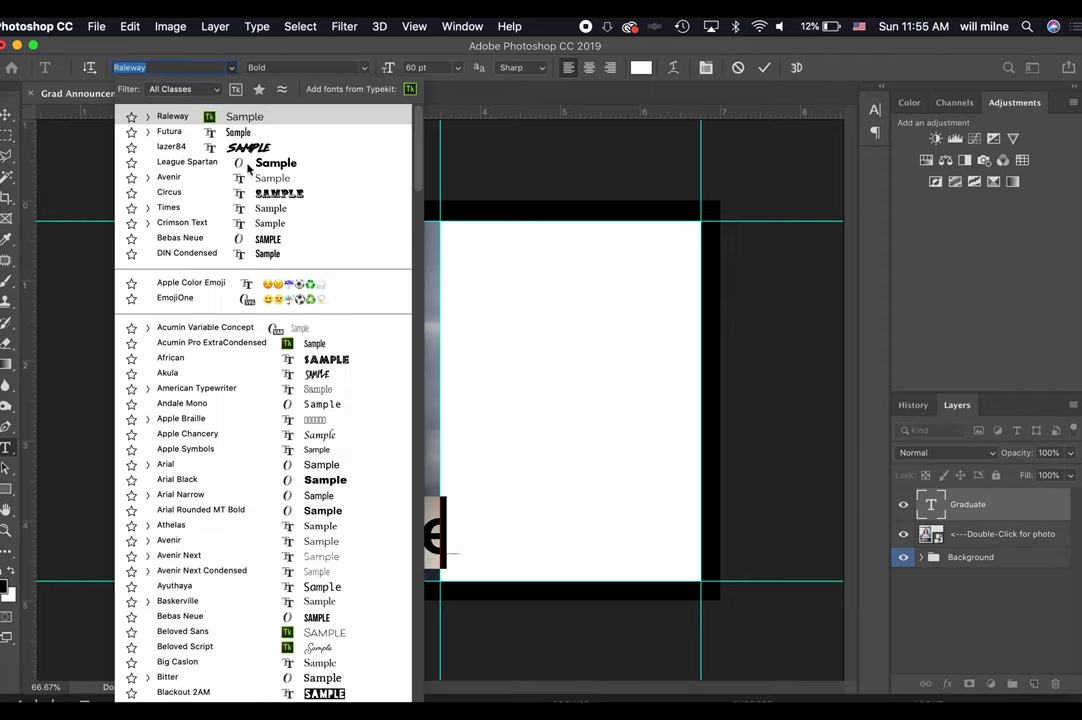
scroll(264, 386, down, 5)
scroll(264, 386, down, 20)
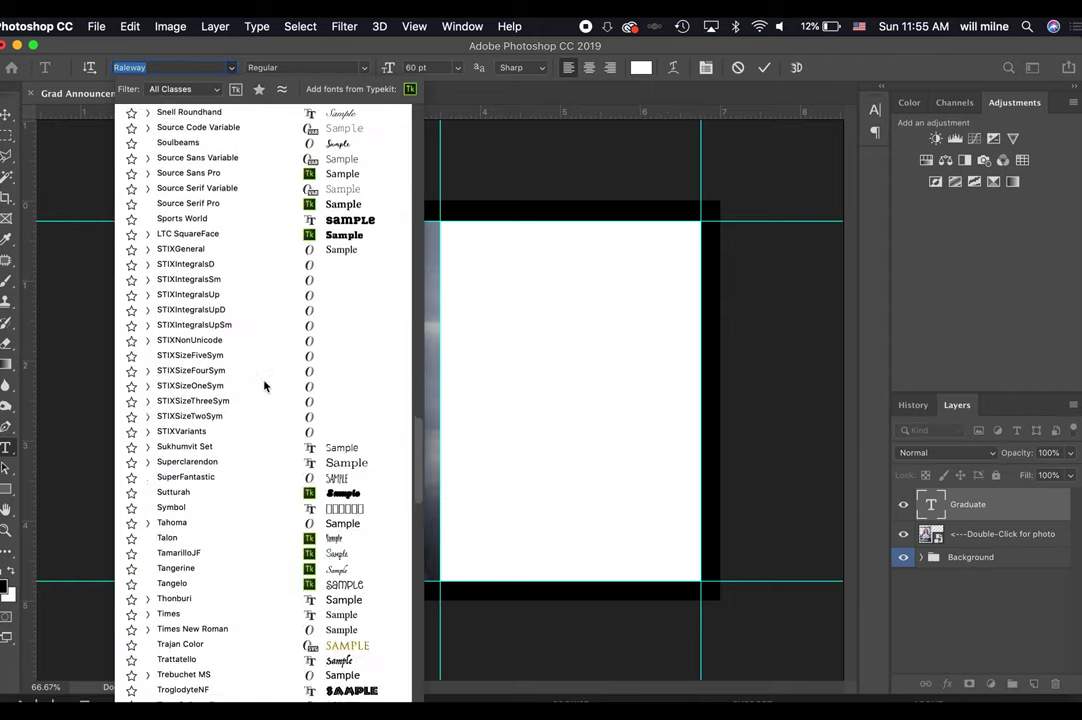
scroll(265, 323, up, 10)
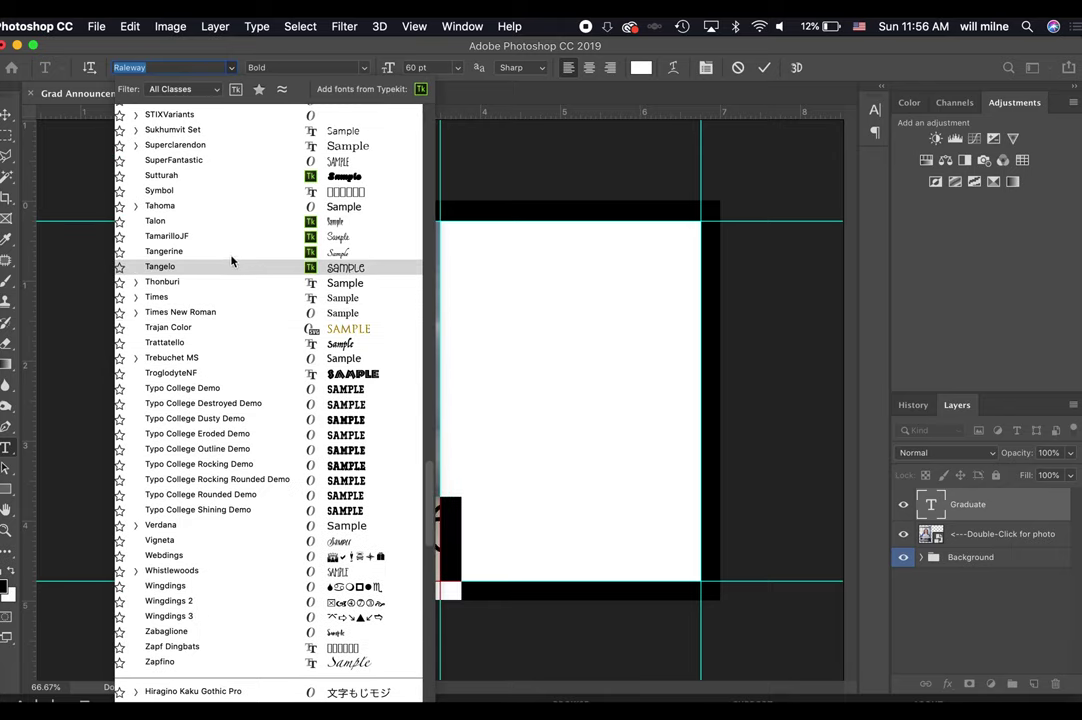
click(231, 252)
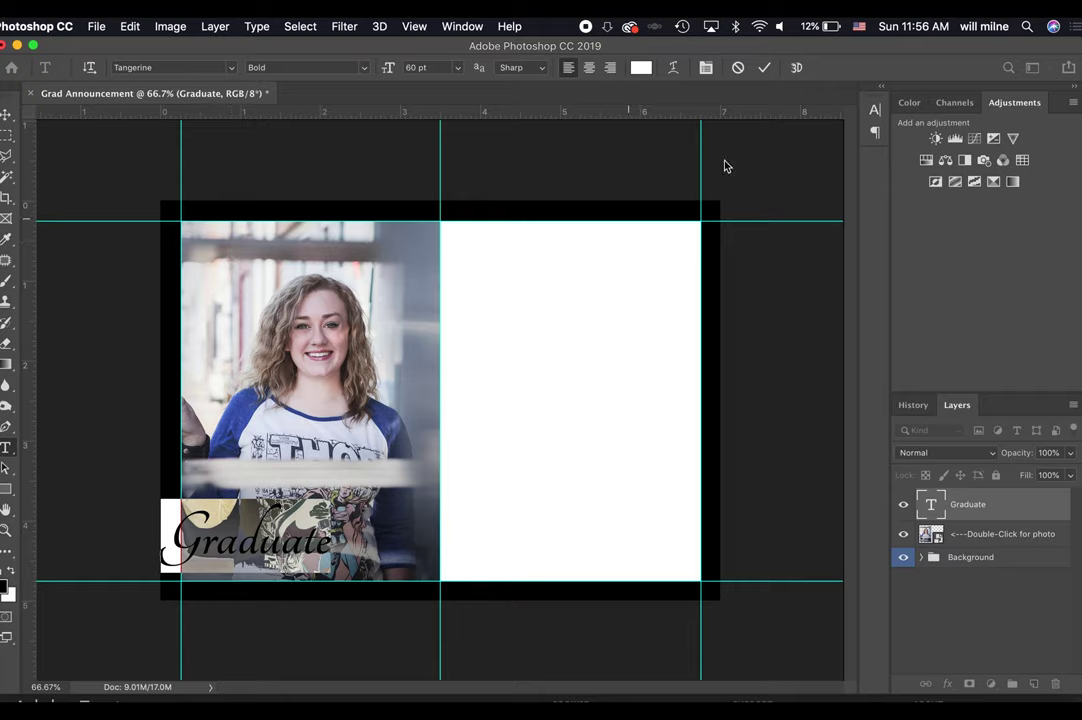
click(764, 67)
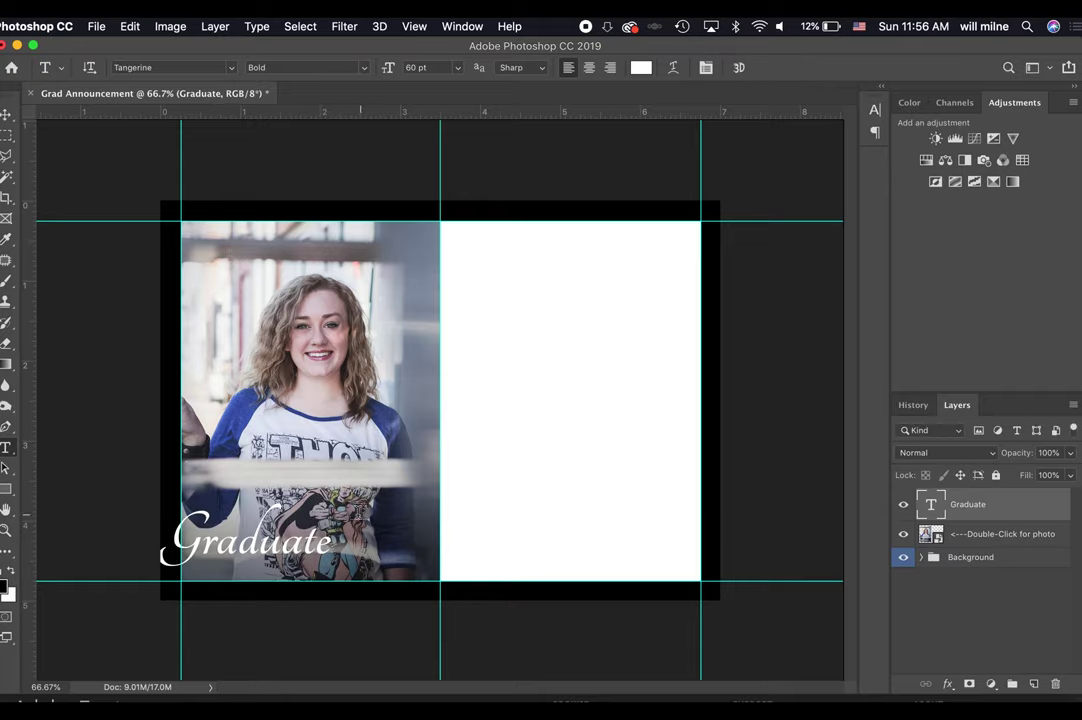
key(v)
drag(290, 555, 310, 566)
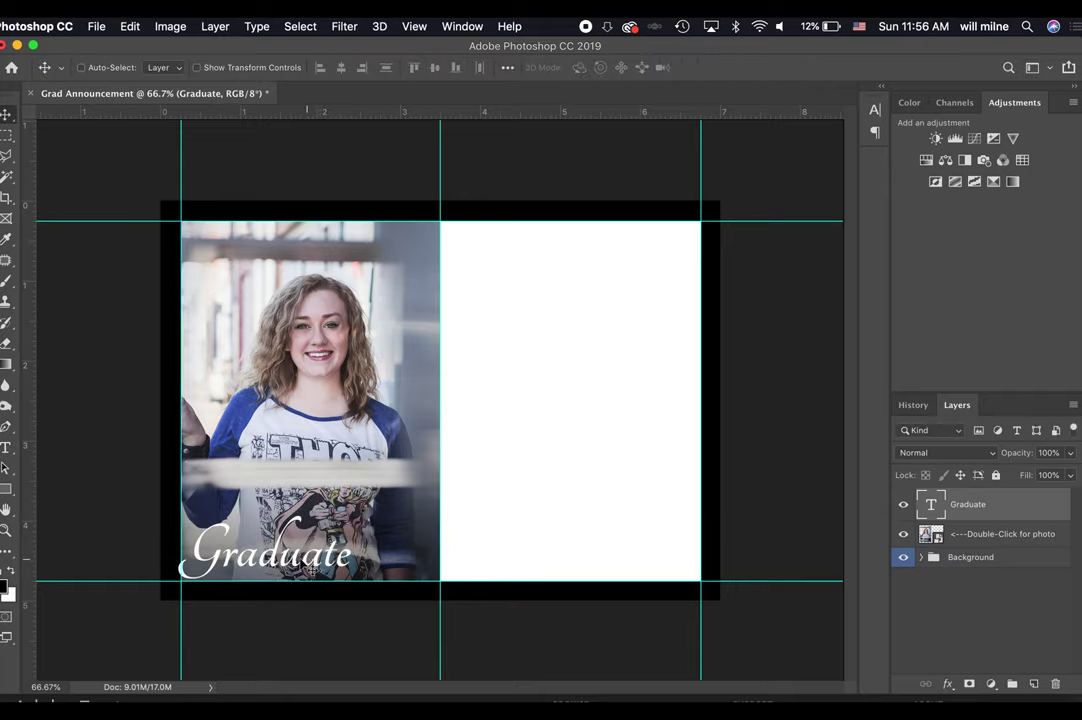
Enlarge the initial G of Graduate to 120 pt.
key(t)
drag(183, 550, 221, 550)
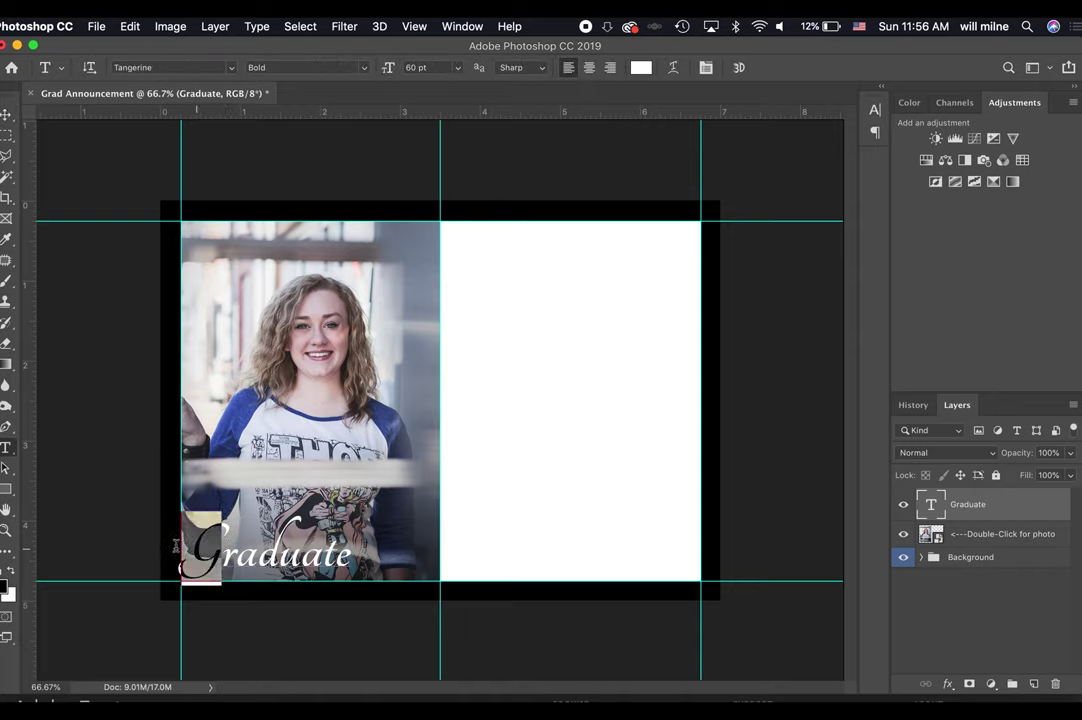
click(420, 67)
text(8)
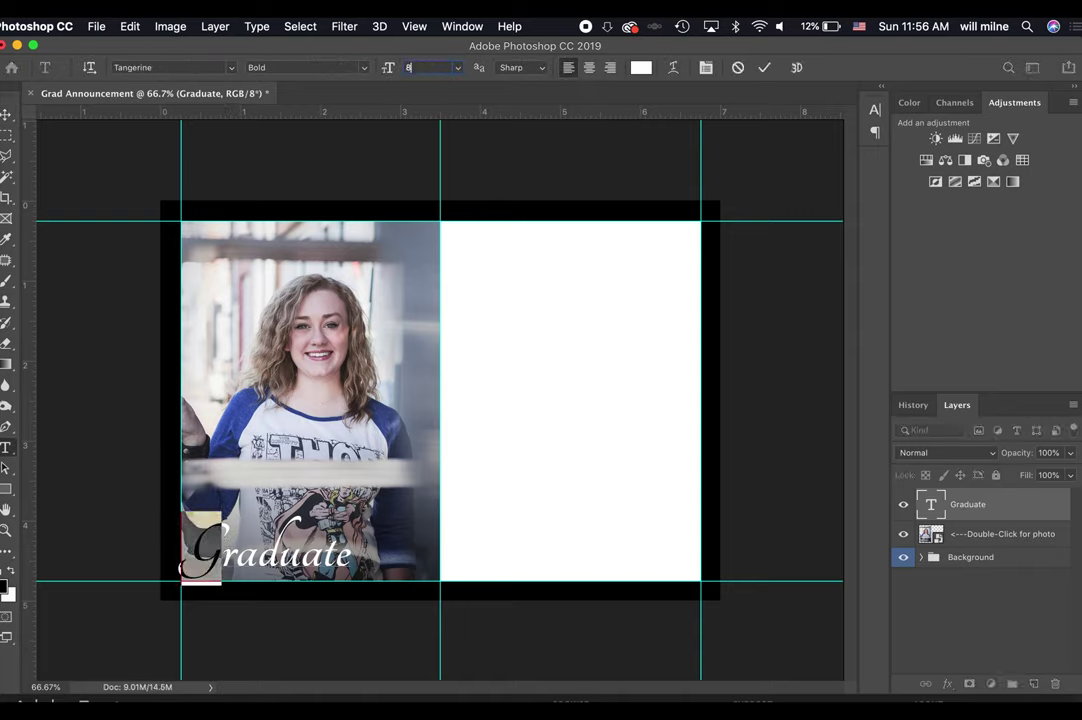
text(0)
key(Return)
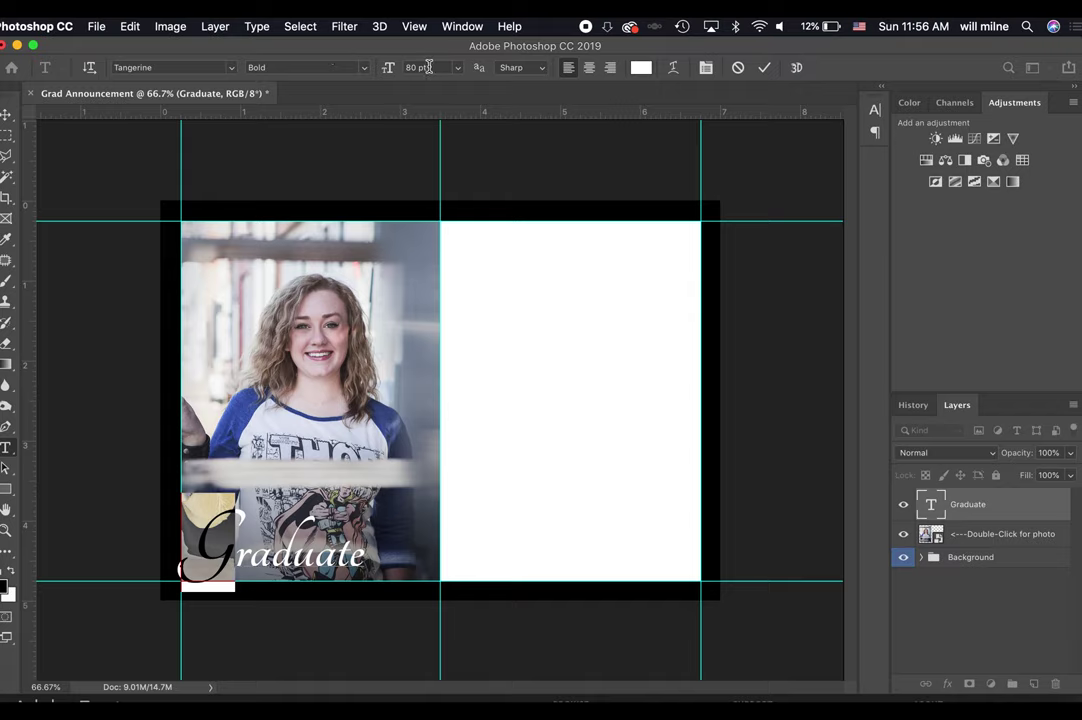
click(429, 67)
text(120)
key(Return)
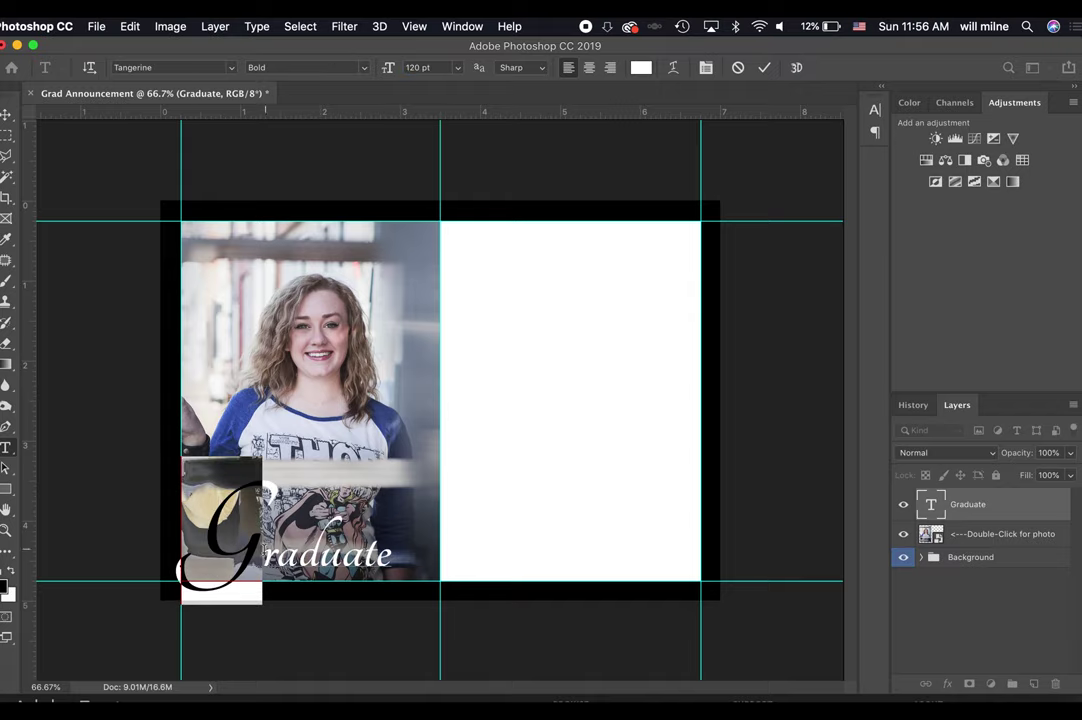
Select 'raduate', try raising and lowering its baseline, then commit and reselect the title.
click(263, 545)
double_click(265, 550)
click(317, 562)
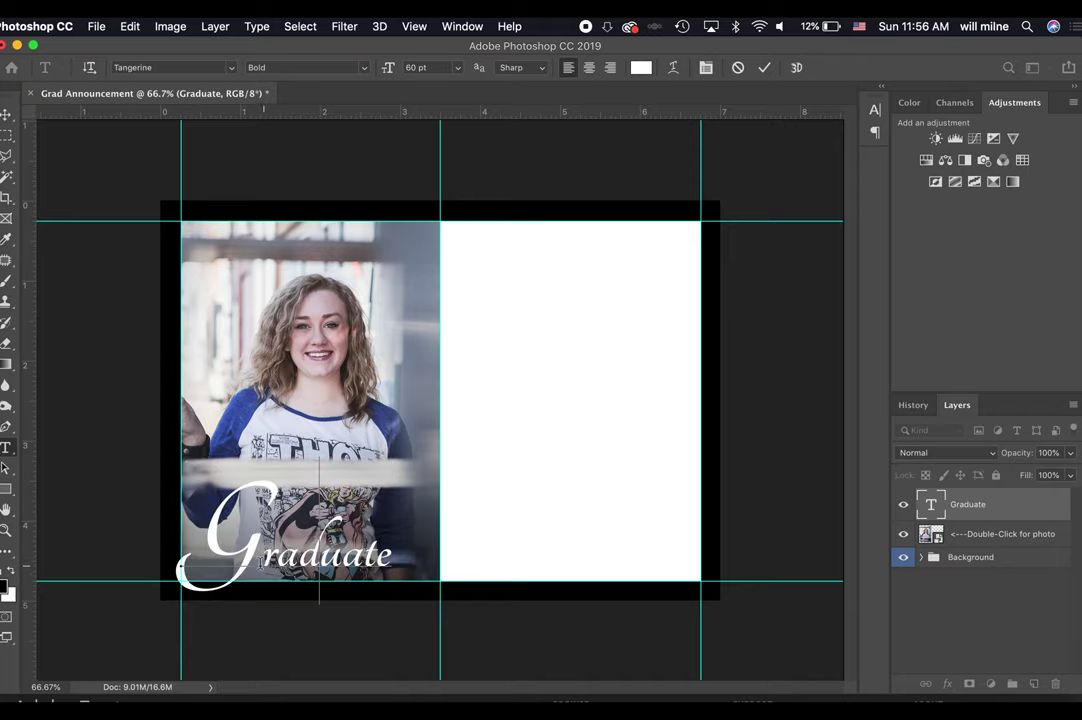
drag(263, 562, 400, 573)
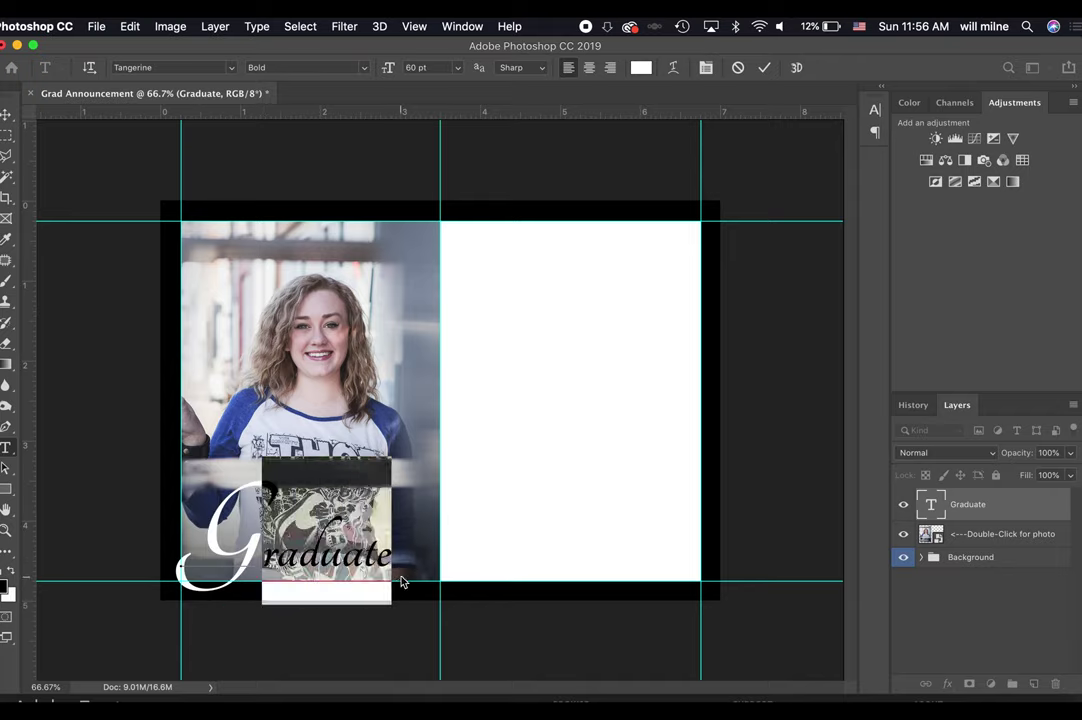
key(alt+shift+Up)
key(alt+shift+Up)
key(alt+shift+Up)
key(alt+shift+Up)
key(alt+shift+Up)
key(alt+shift+Up)
key(alt+shift+Up)
key(alt+shift+Up)
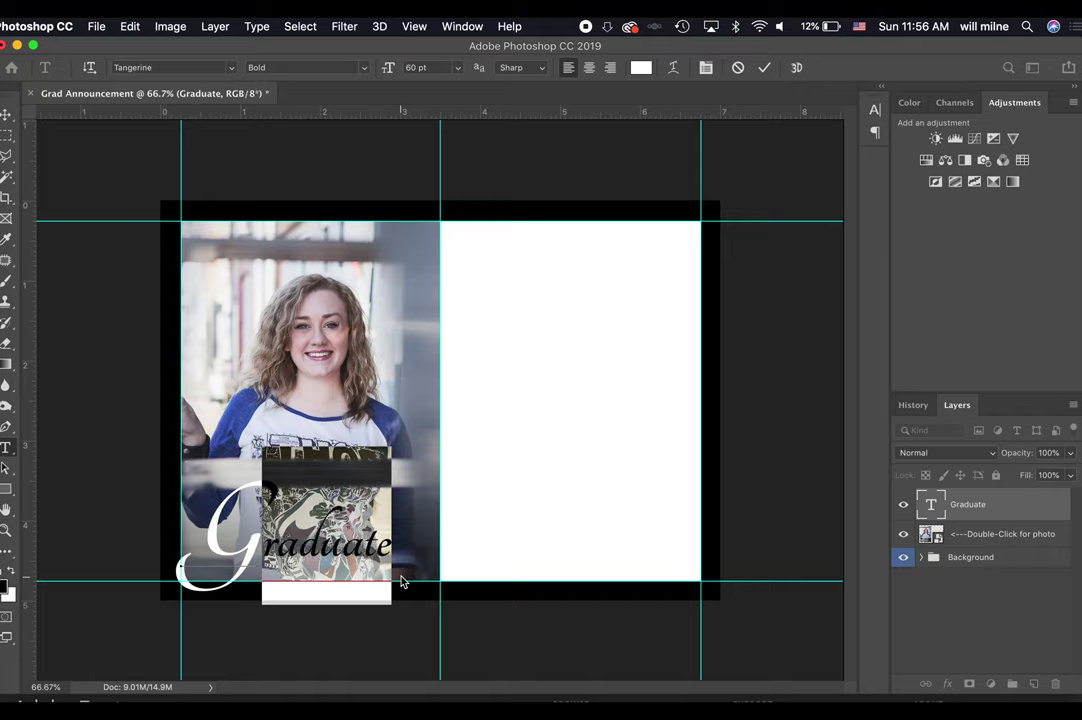
key(alt+shift+Down)
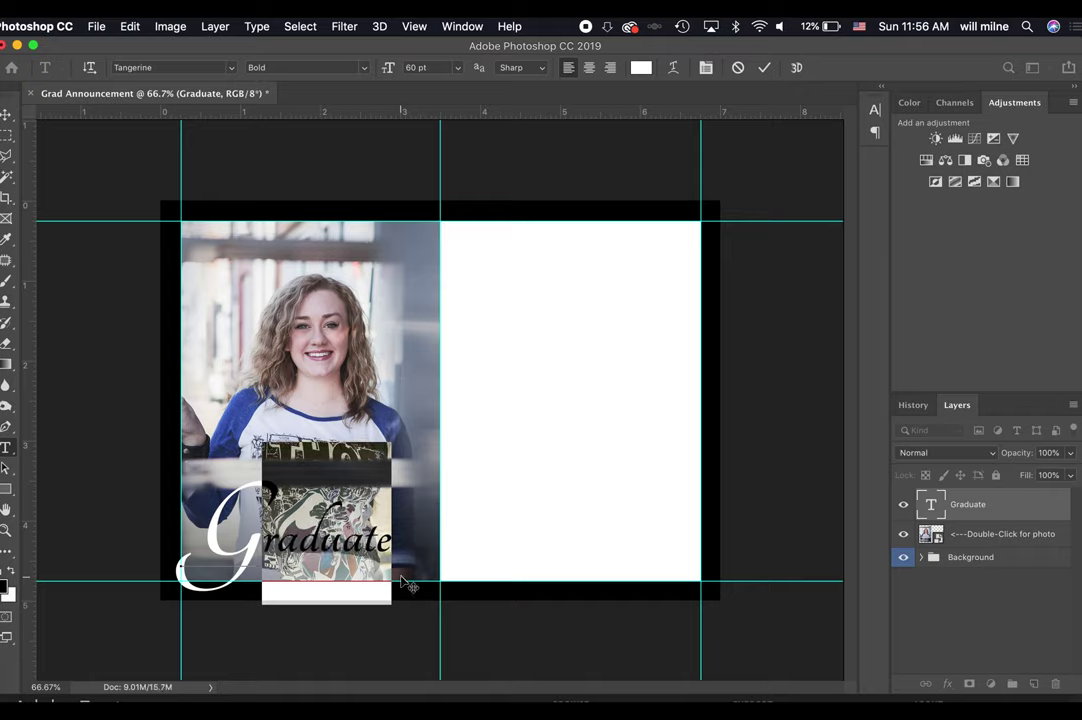
click(764, 67)
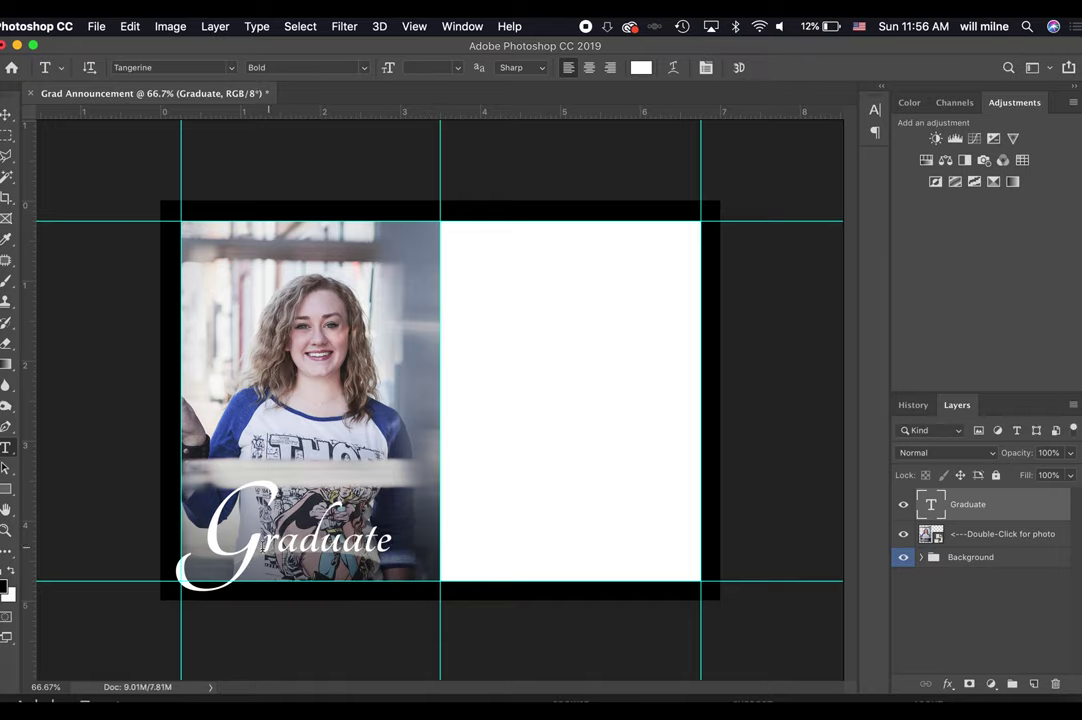
double_click(262, 545)
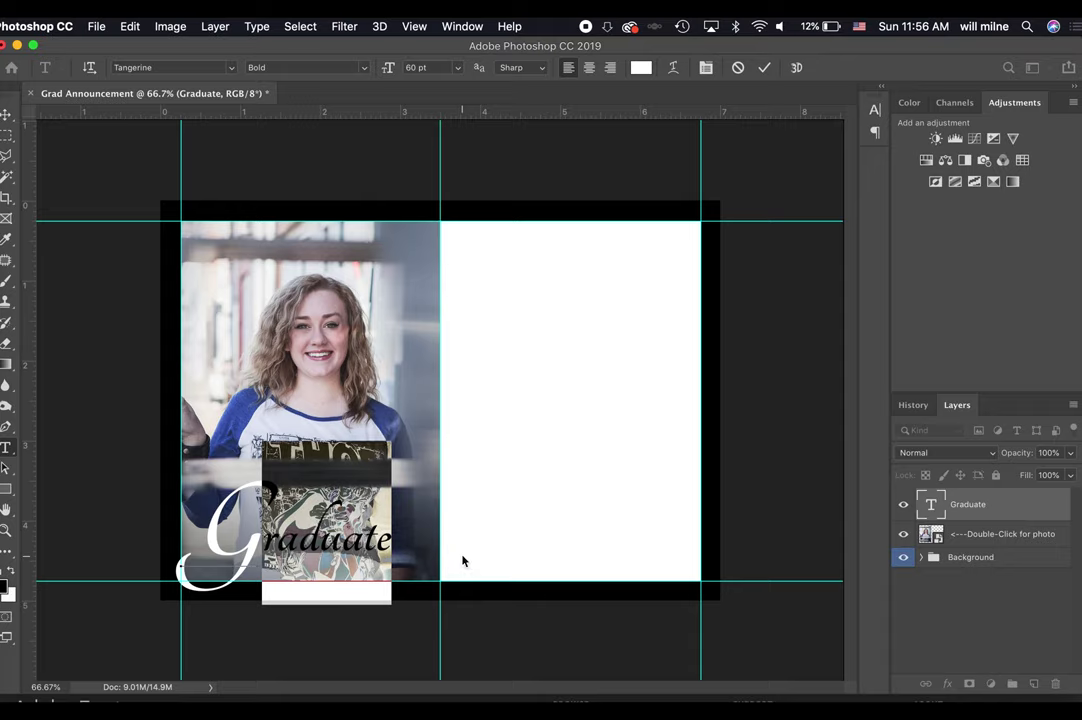
click(462, 26)
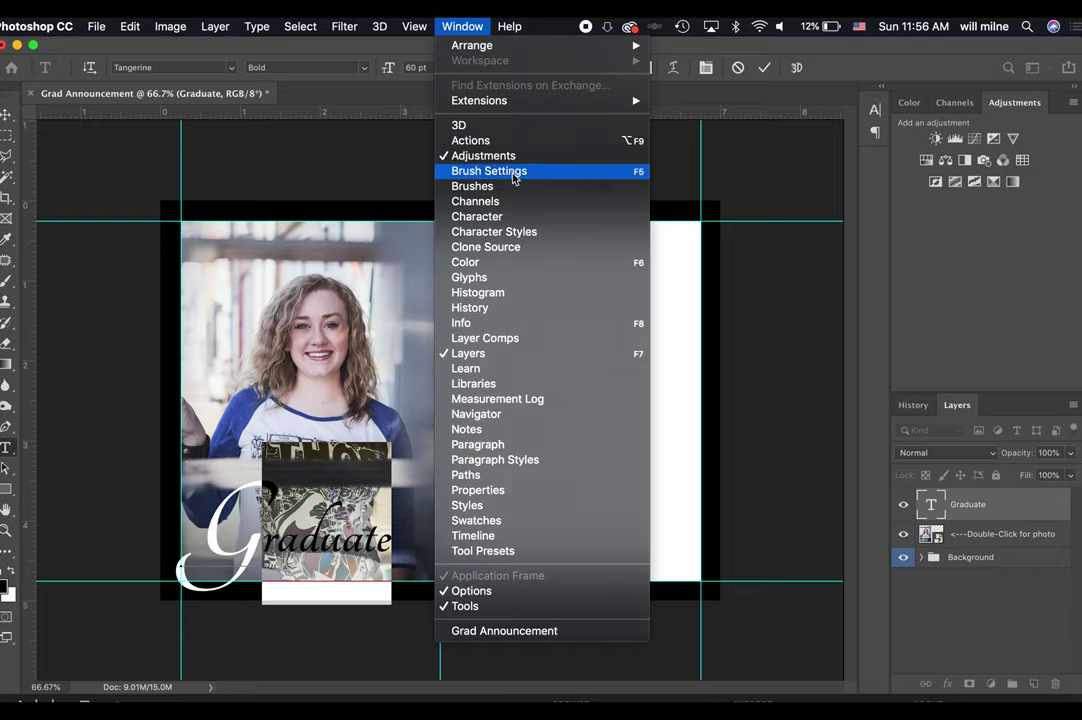
Show the Character panel, commit the title, and browse layer effects and Layer Style options.
click(511, 217)
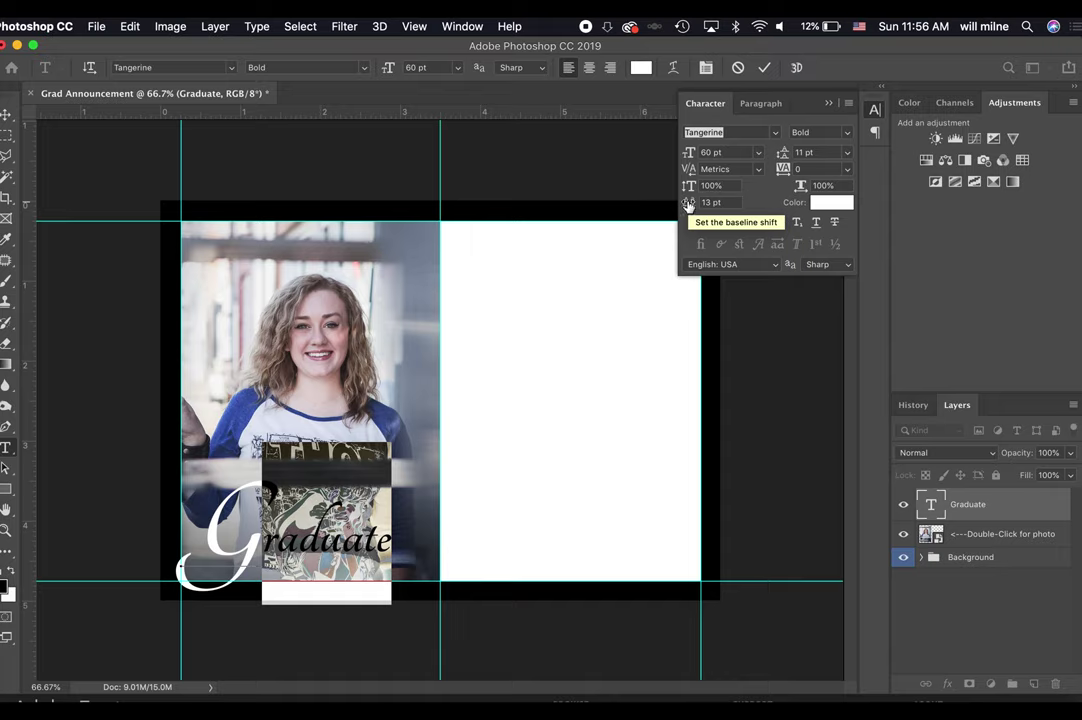
click(764, 67)
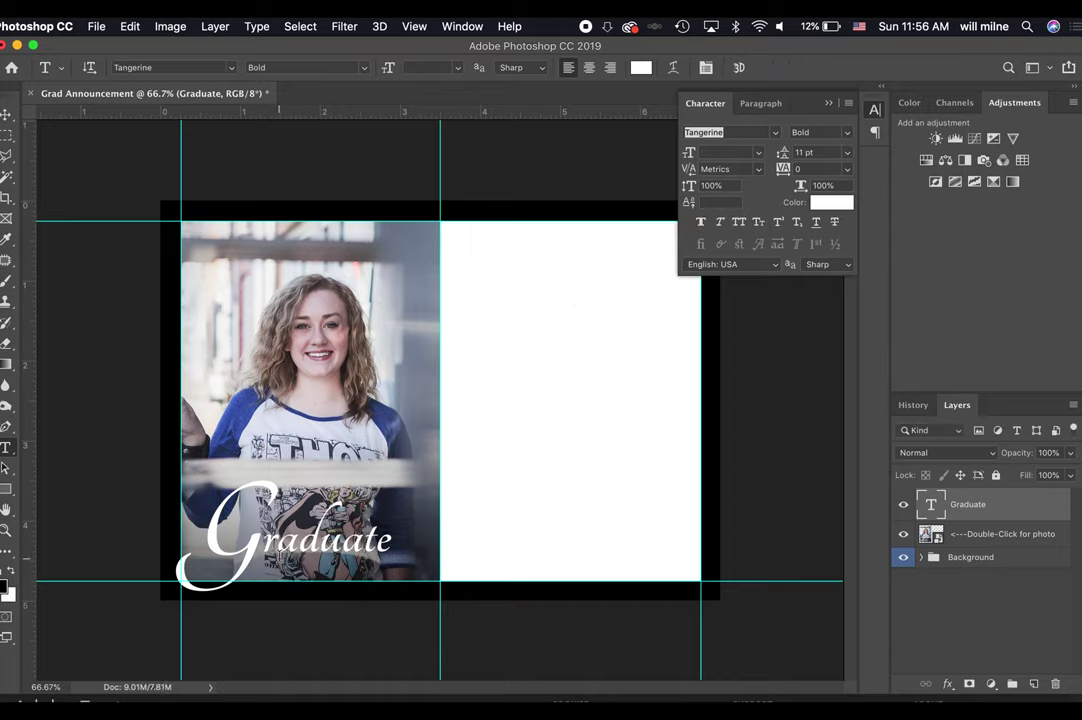
click(948, 685)
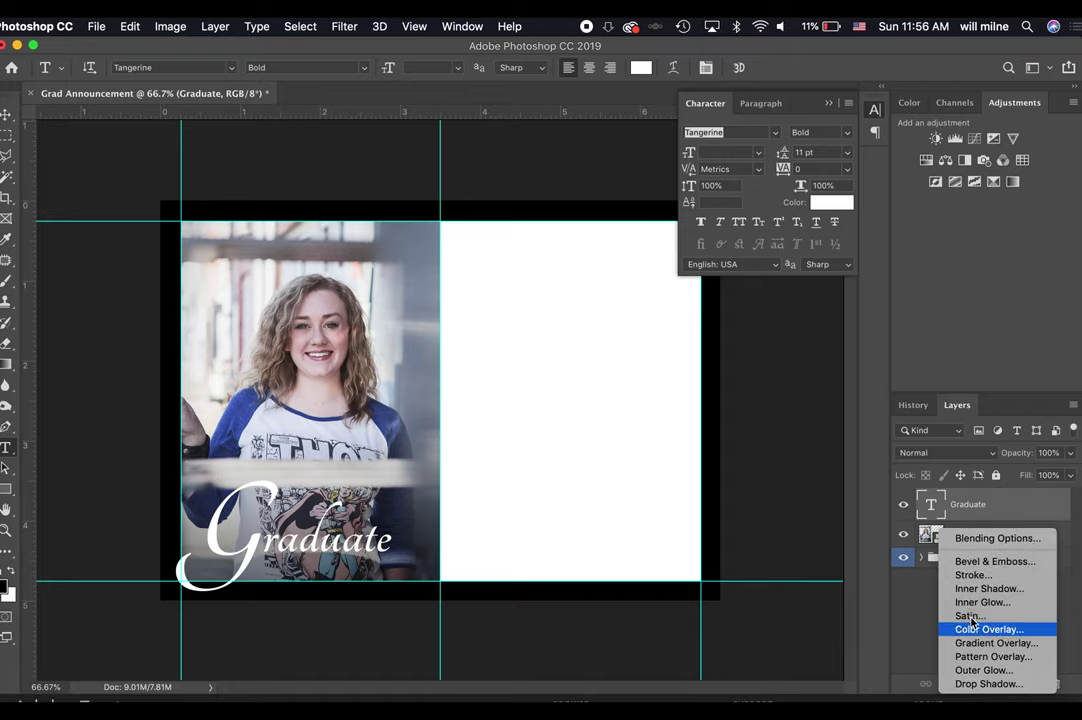
click(973, 514)
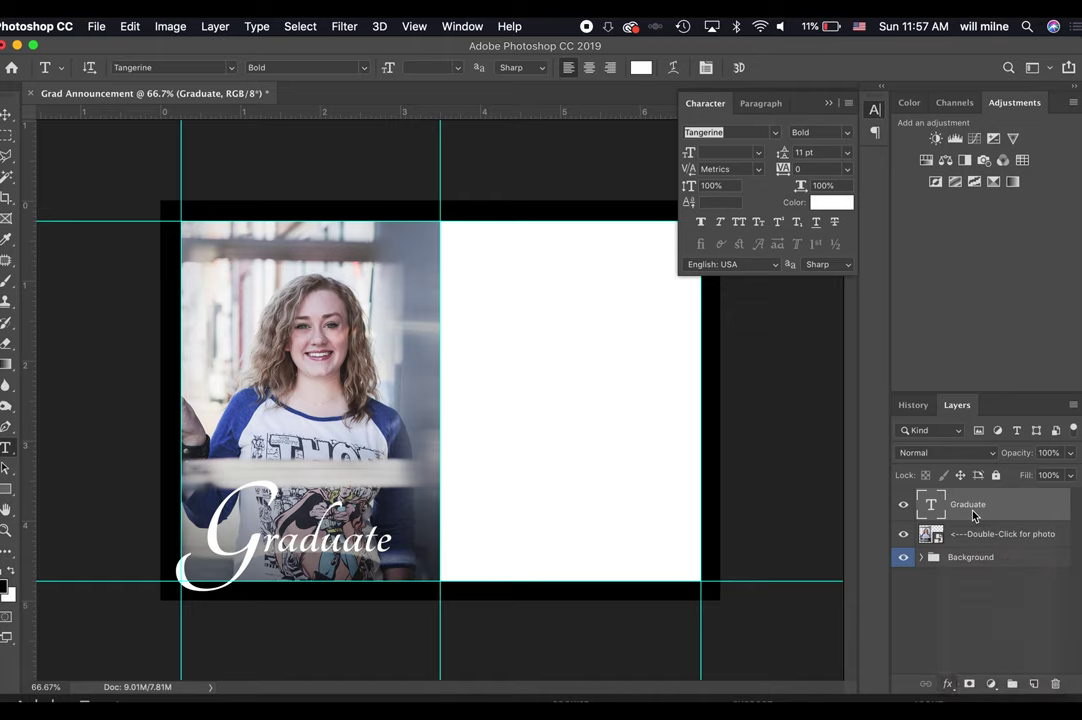
click(215, 26)
mouse_move(274, 189)
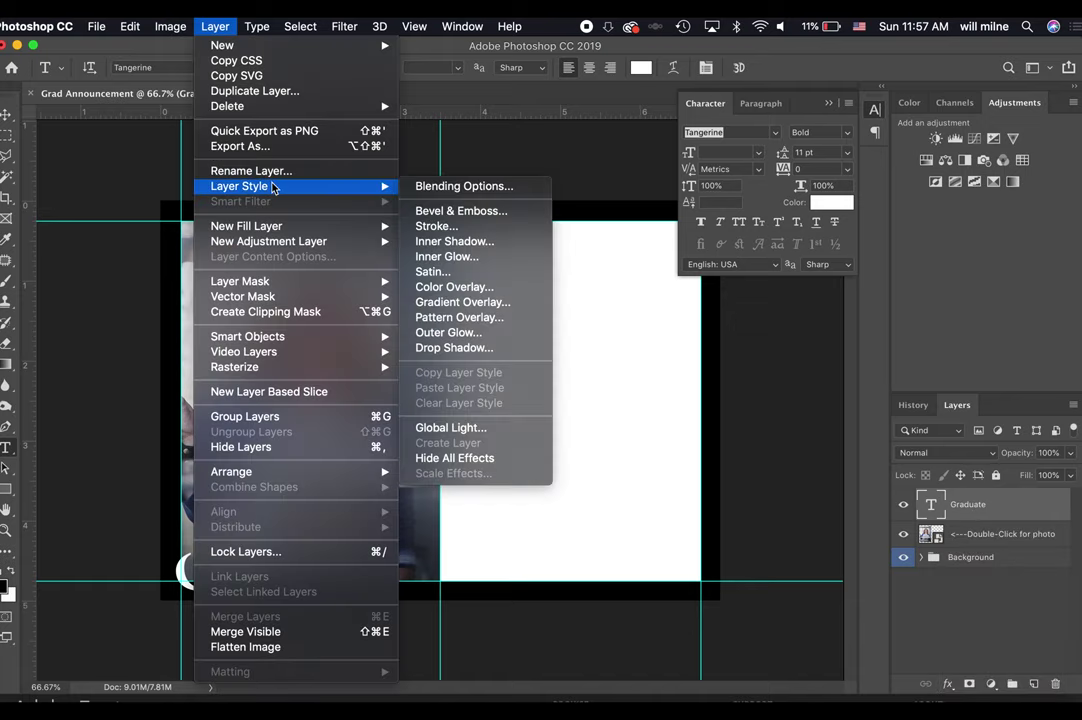
mouse_move(487, 26)
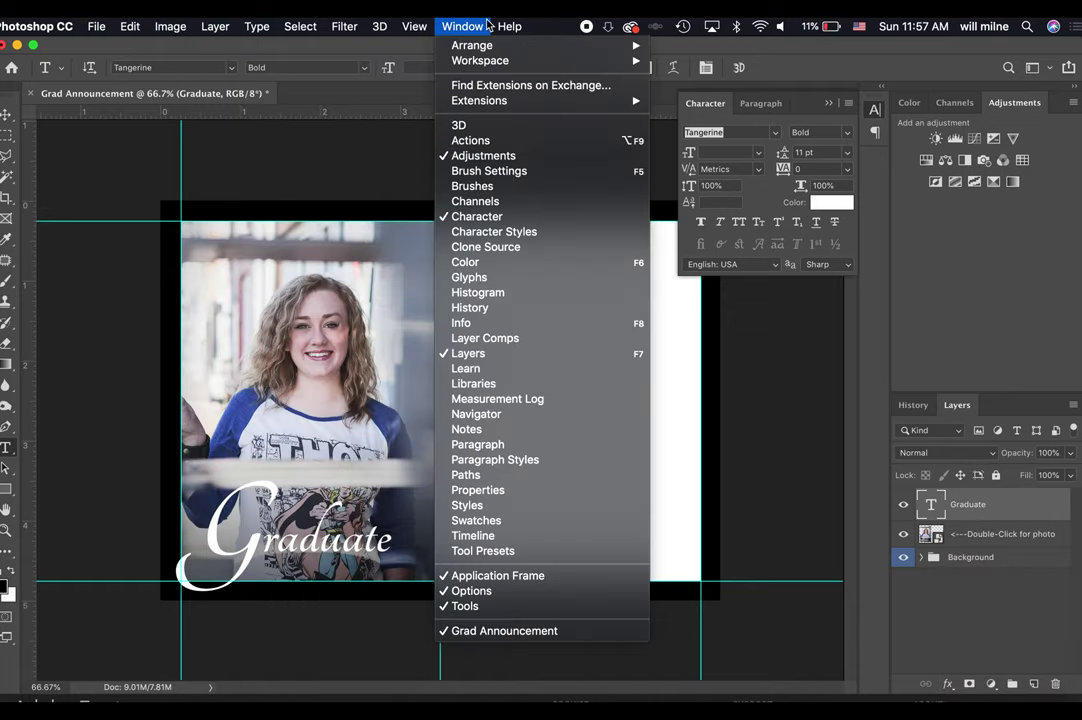
click(468, 505)
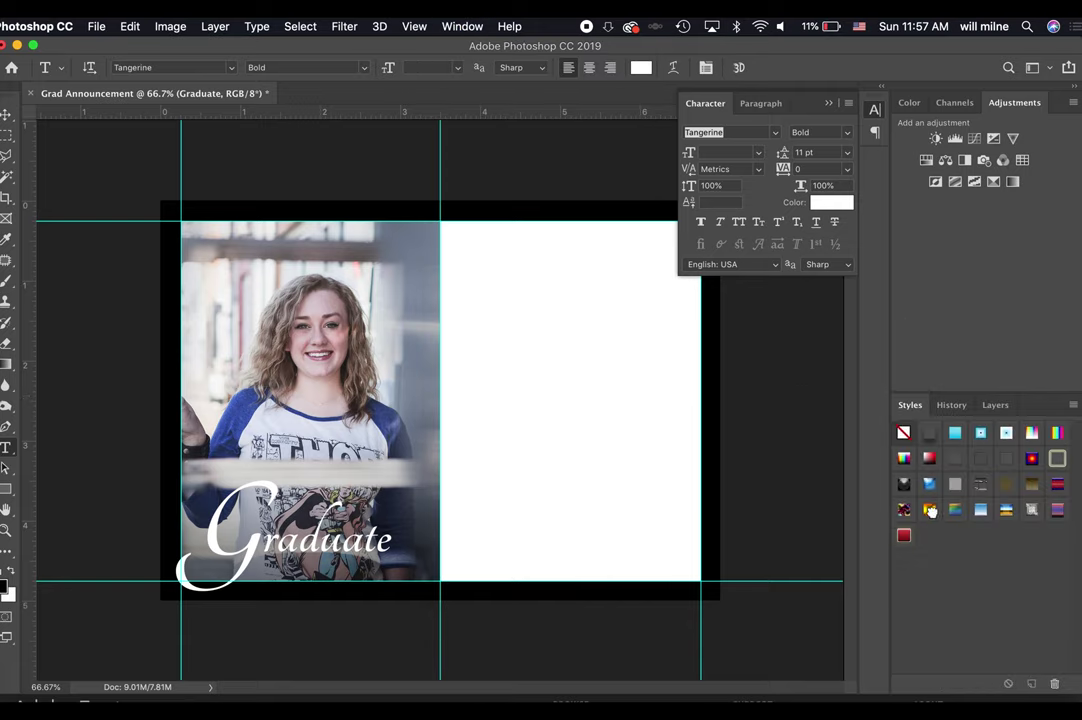
click(935, 510)
click(956, 510)
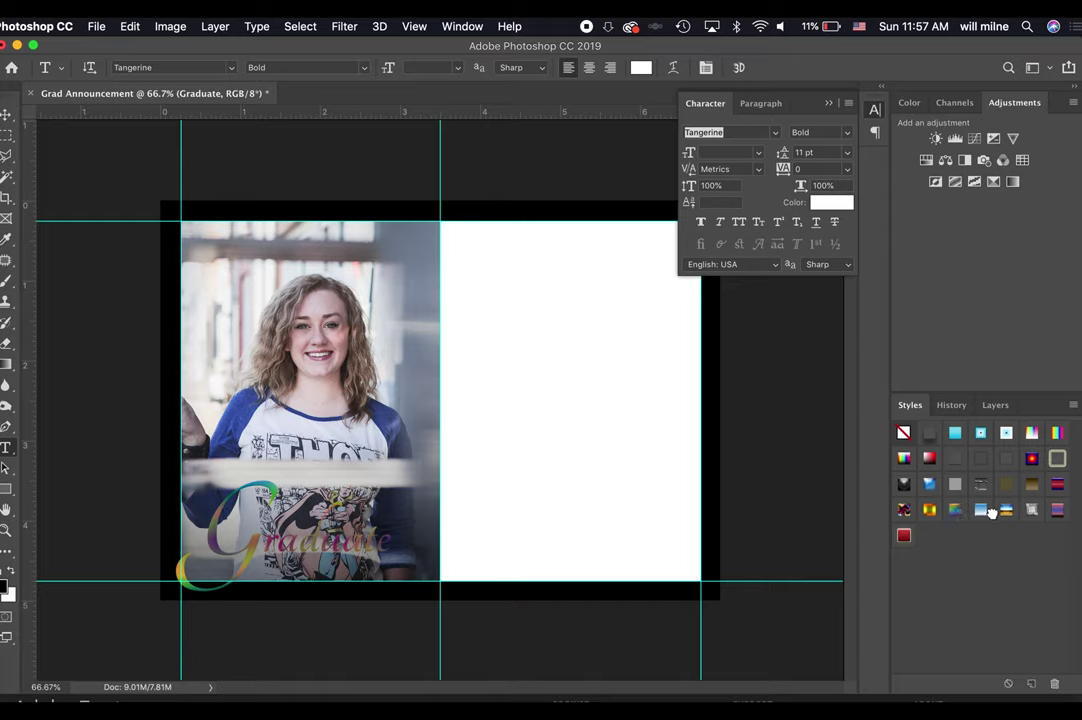
click(982, 511)
click(1012, 511)
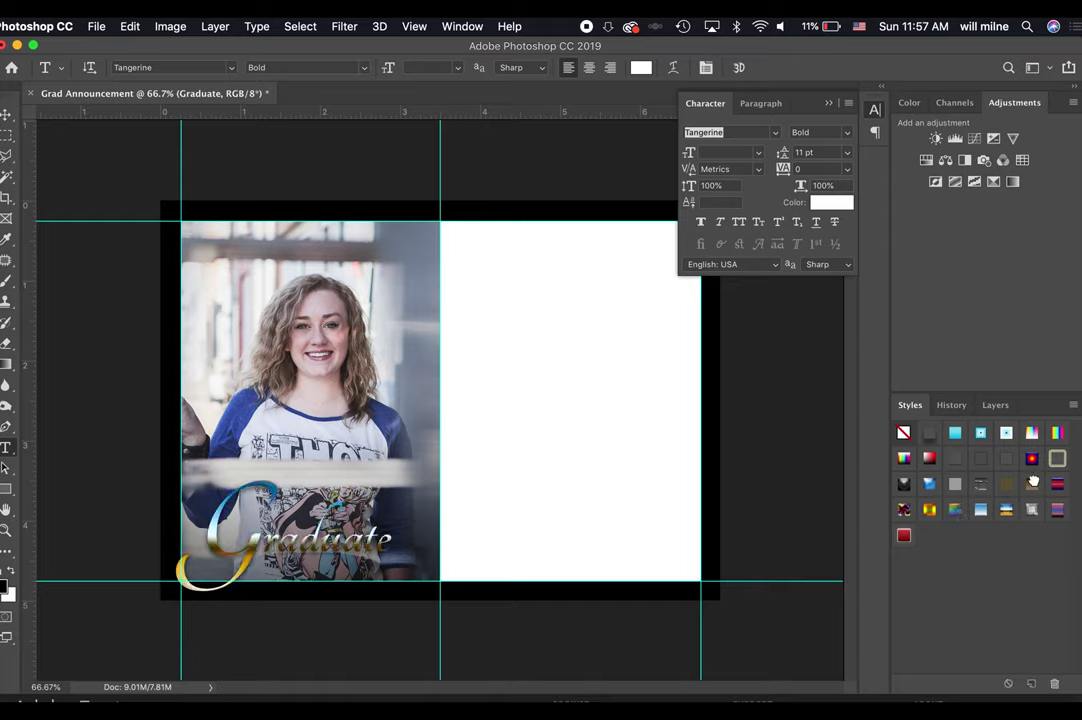
click(981, 433)
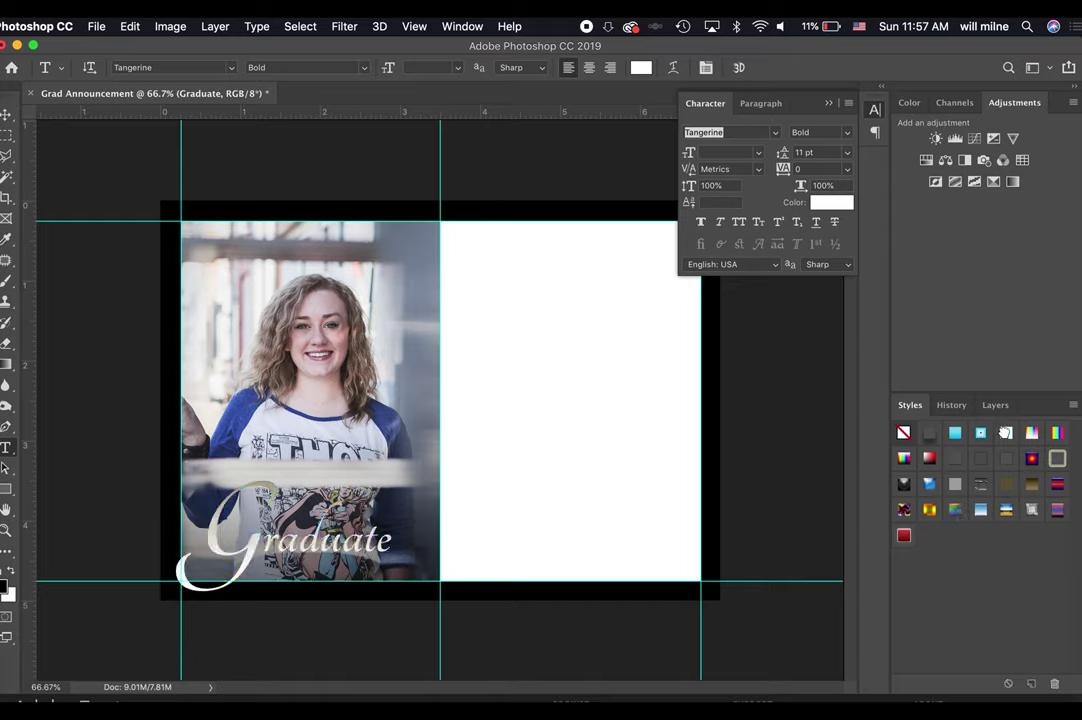
click(928, 459)
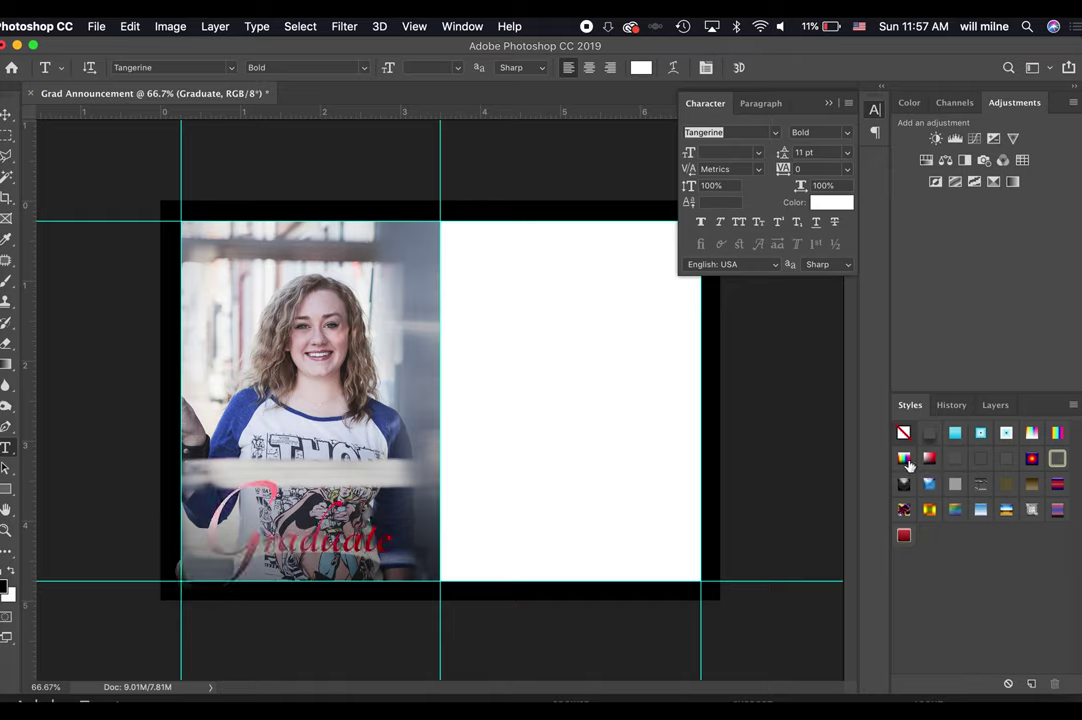
click(905, 459)
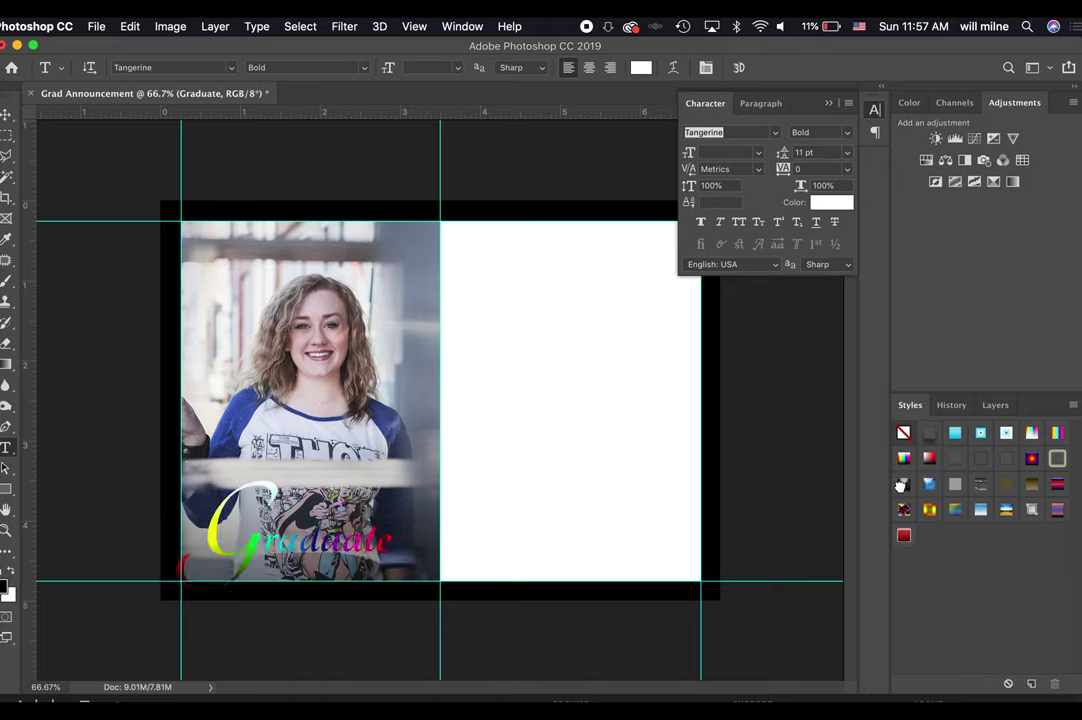
click(903, 487)
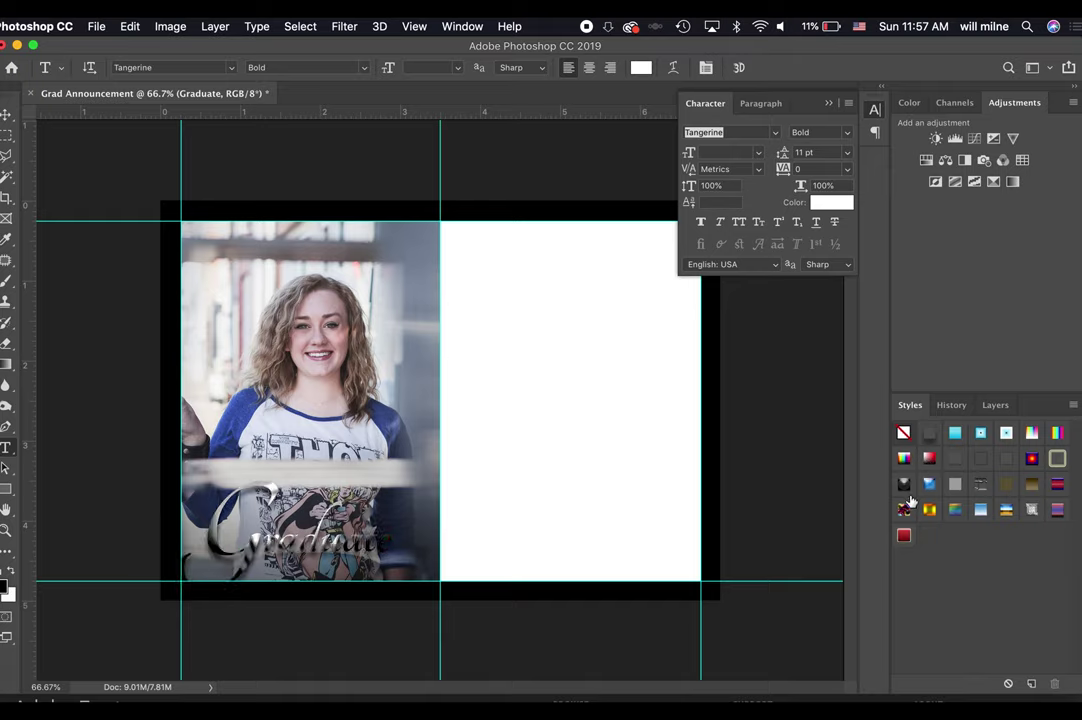
click(958, 407)
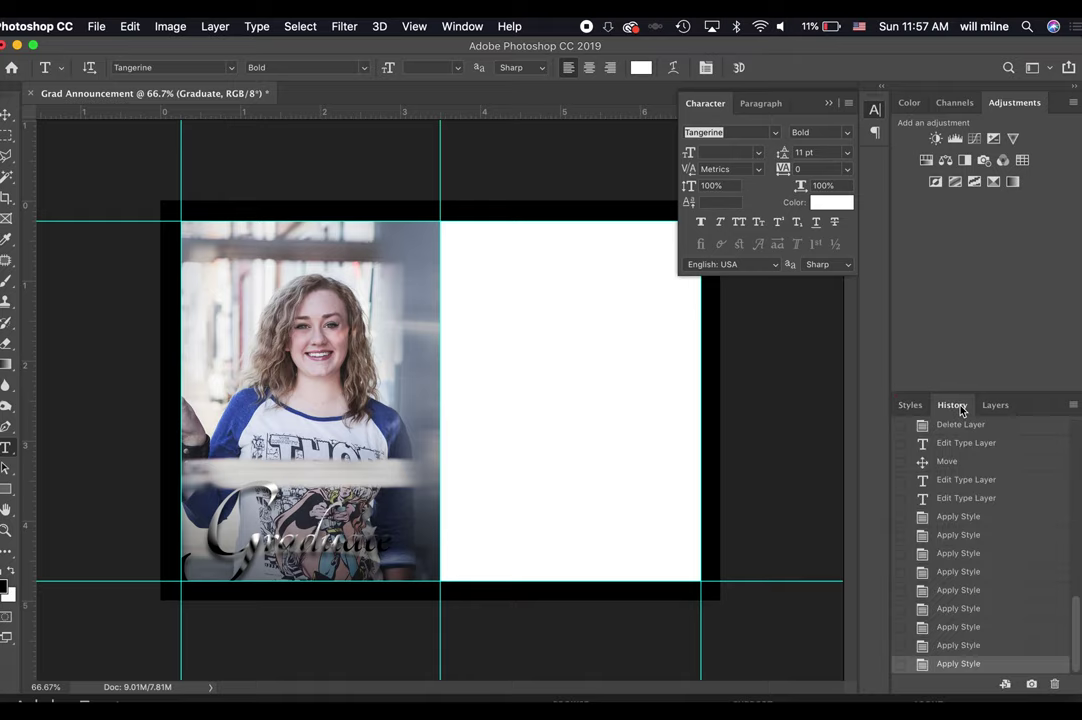
click(967, 505)
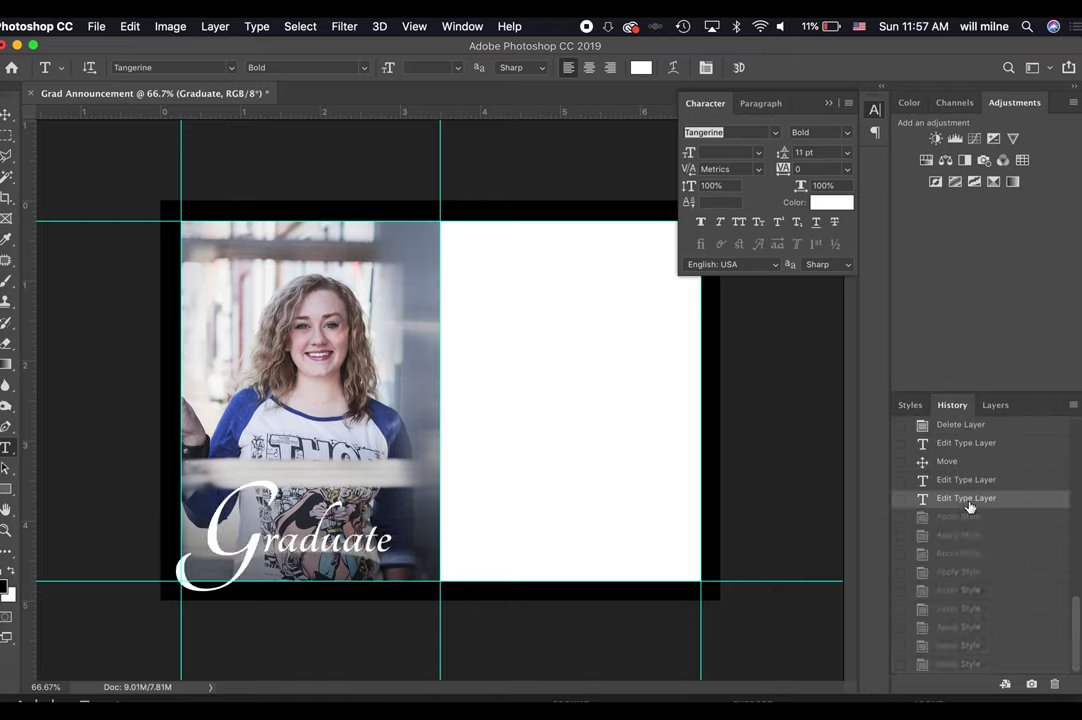
click(982, 408)
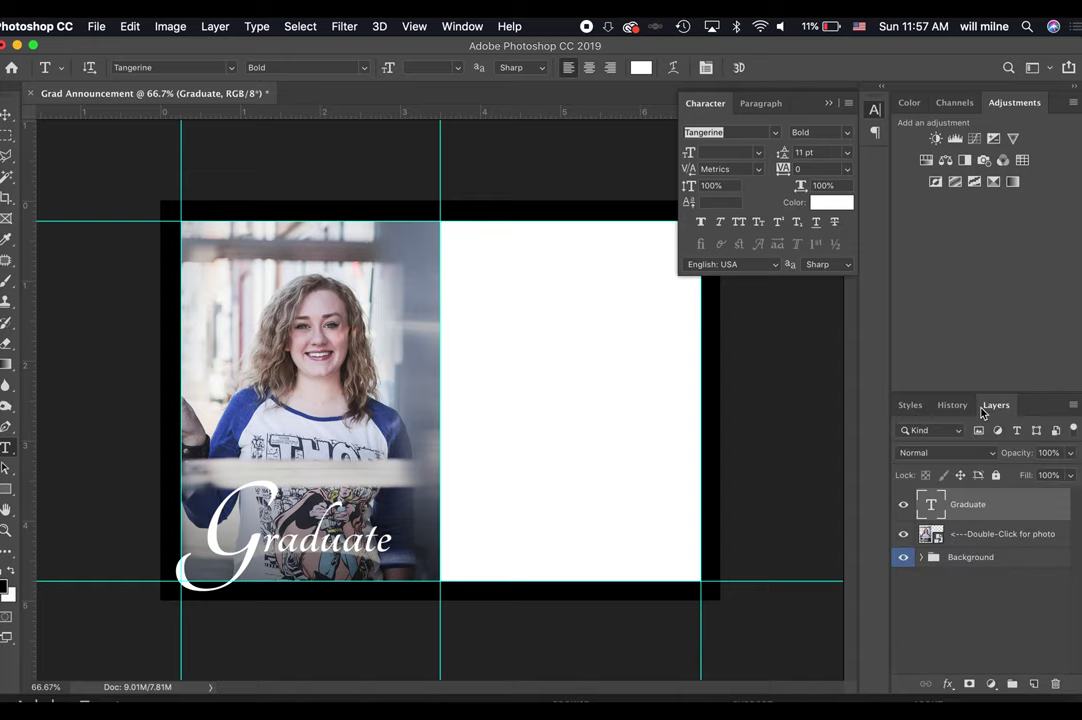
Add a black Stroke layer effect to the Graduate title, thinned to 5 px outside.
click(947, 684)
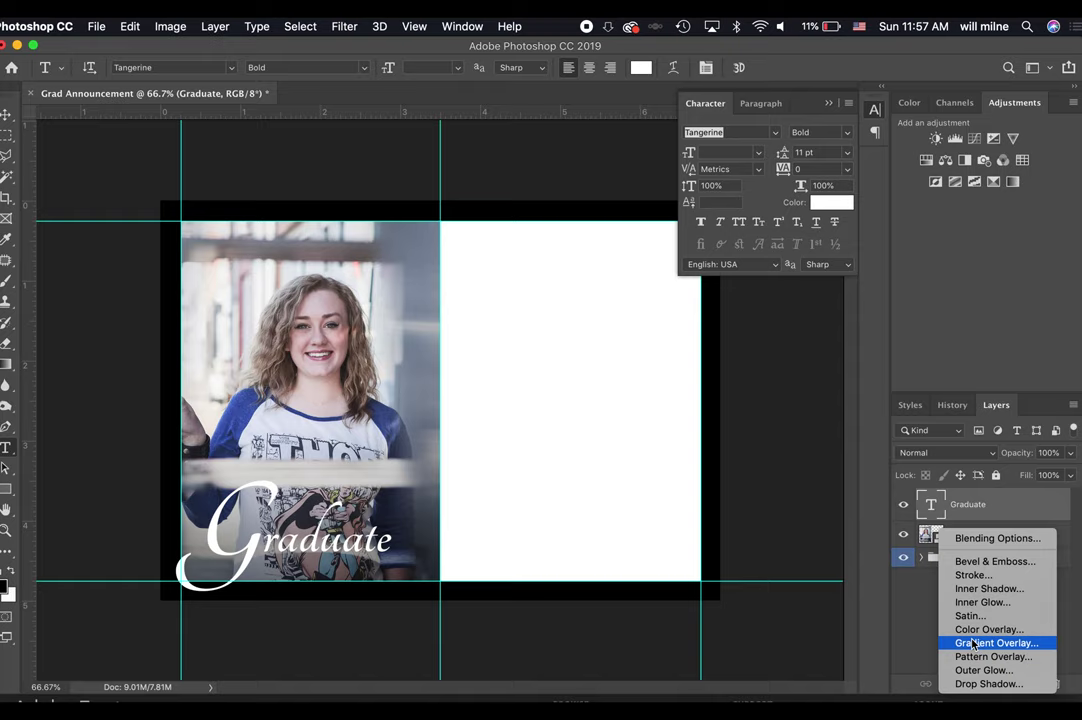
click(975, 575)
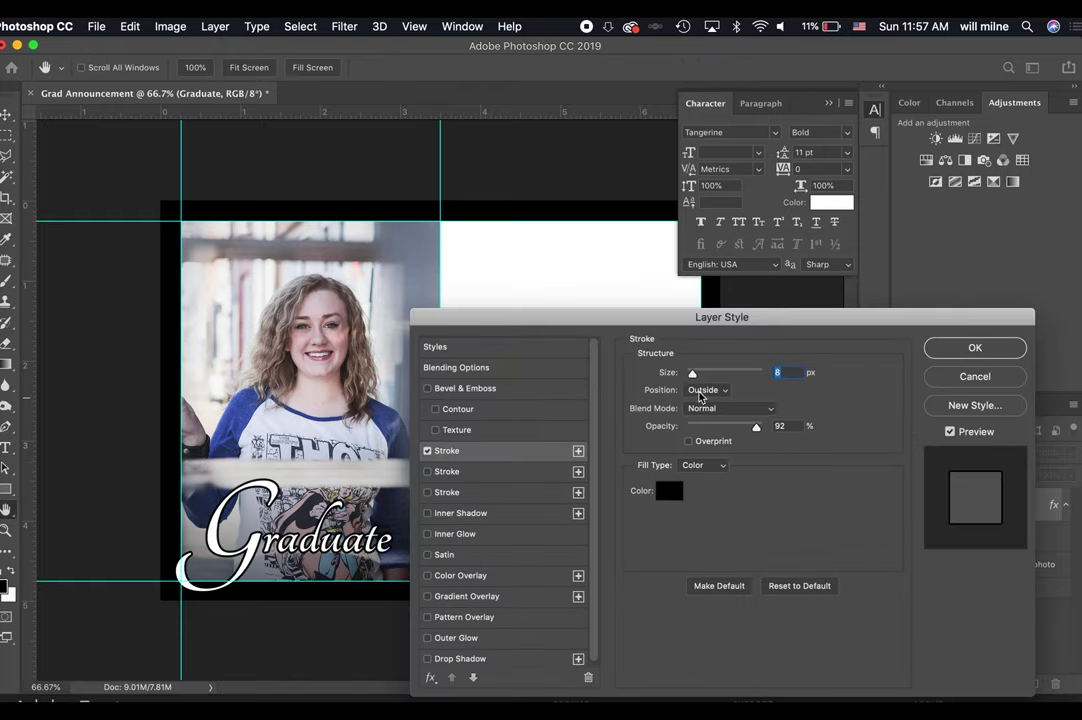
drag(697, 384, 689, 380)
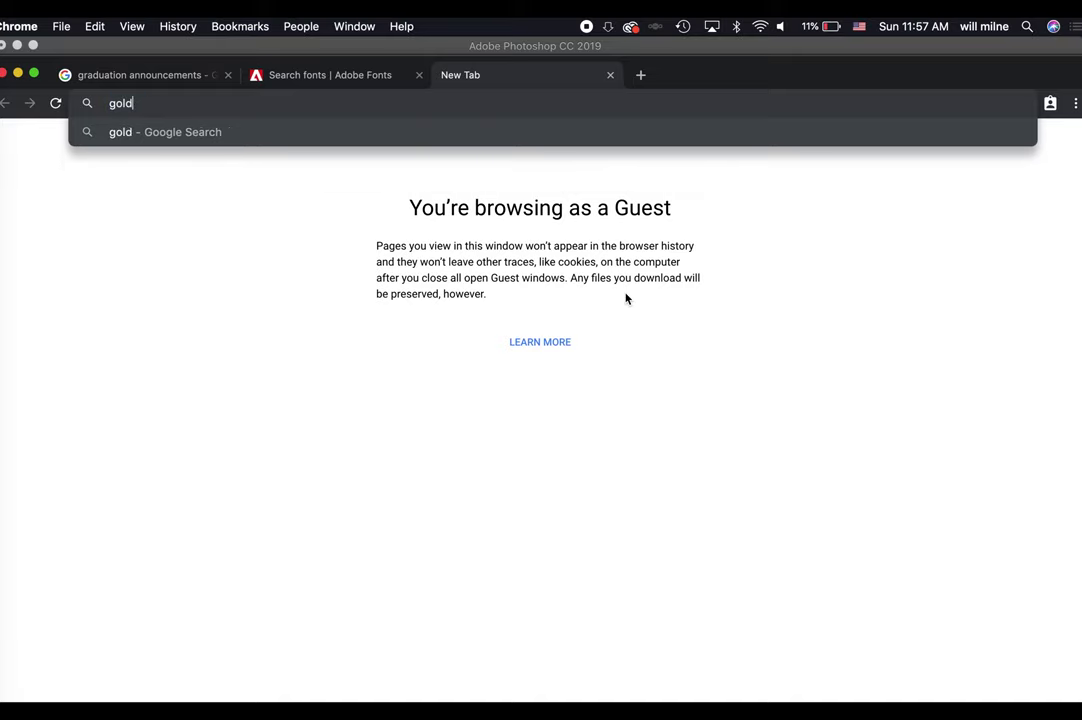
Search Google for 'gold layer style photoshop', browse the results, then return to Photoshop.
text( layer style photoshop)
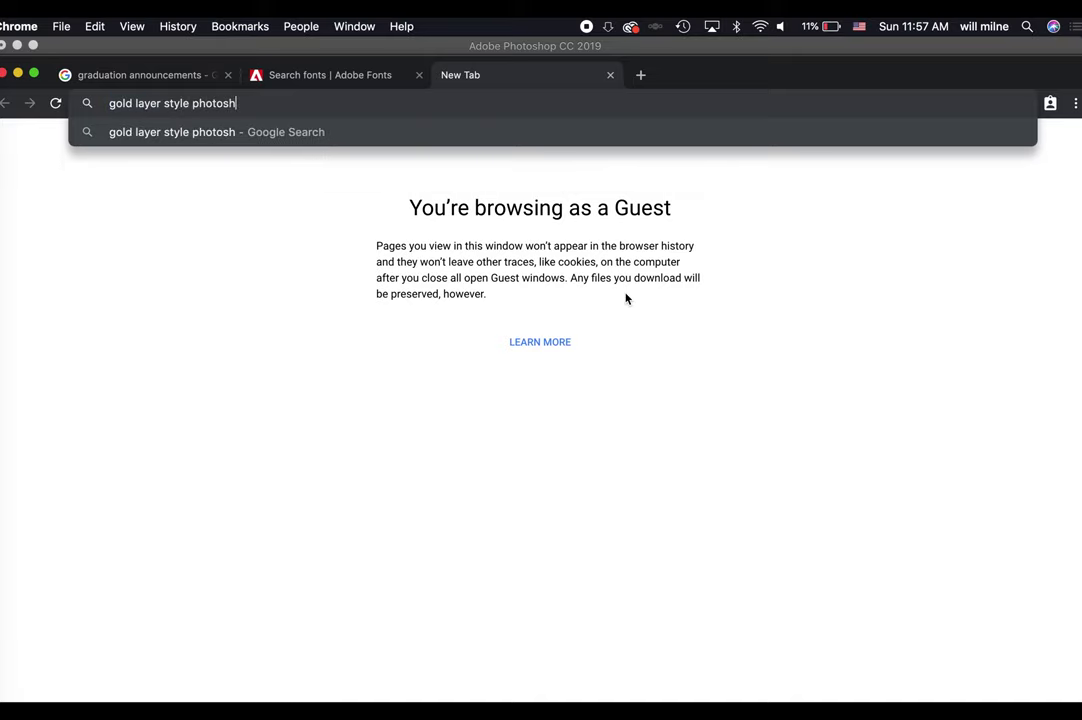
key(Return)
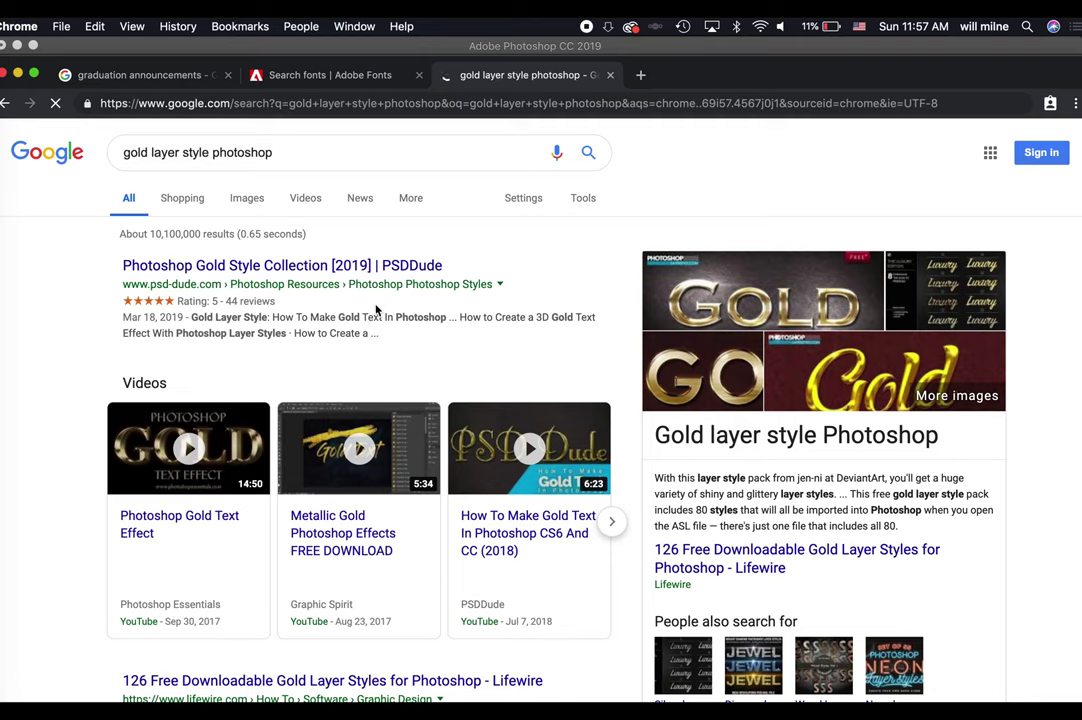
scroll(520, 510, down, 2)
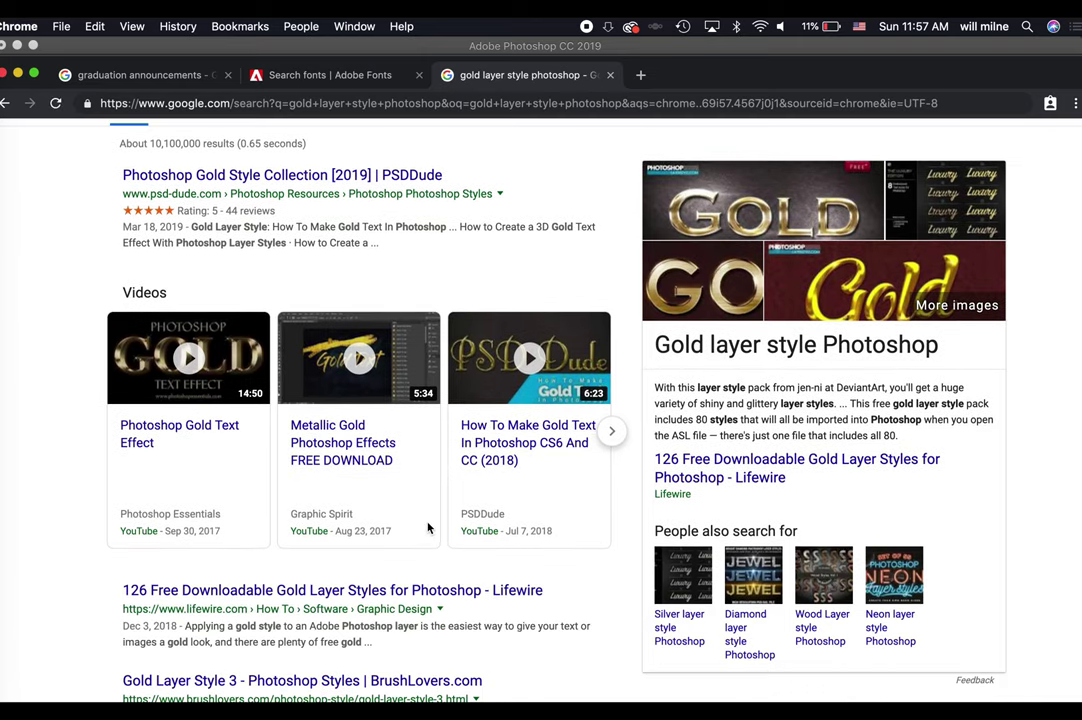
scroll(430, 530, down, 5)
scroll(428, 531, down, 1)
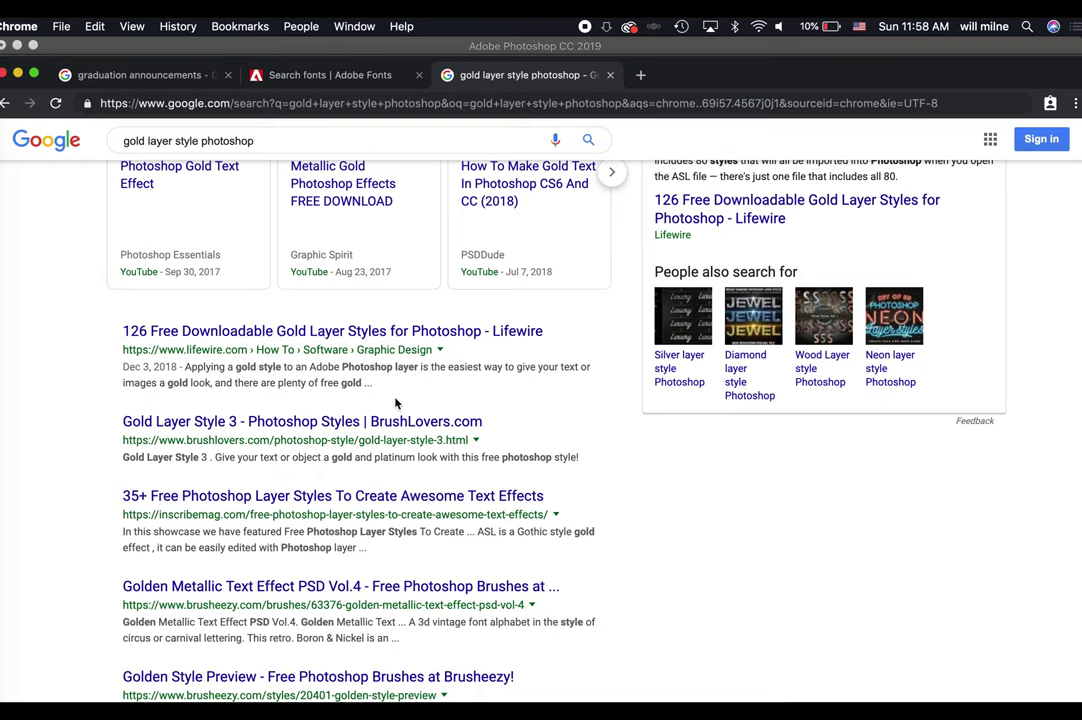
click(4, 414)
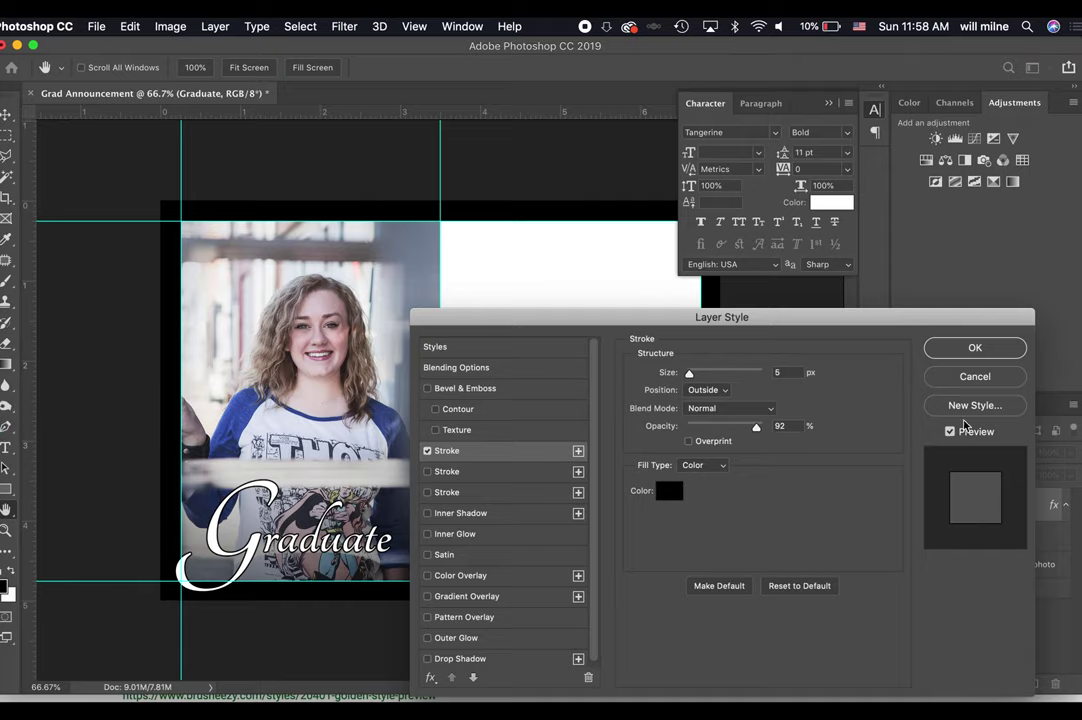
Apply the stroke and kern the letter pairs inside Graduate down to -60.
key(Return)
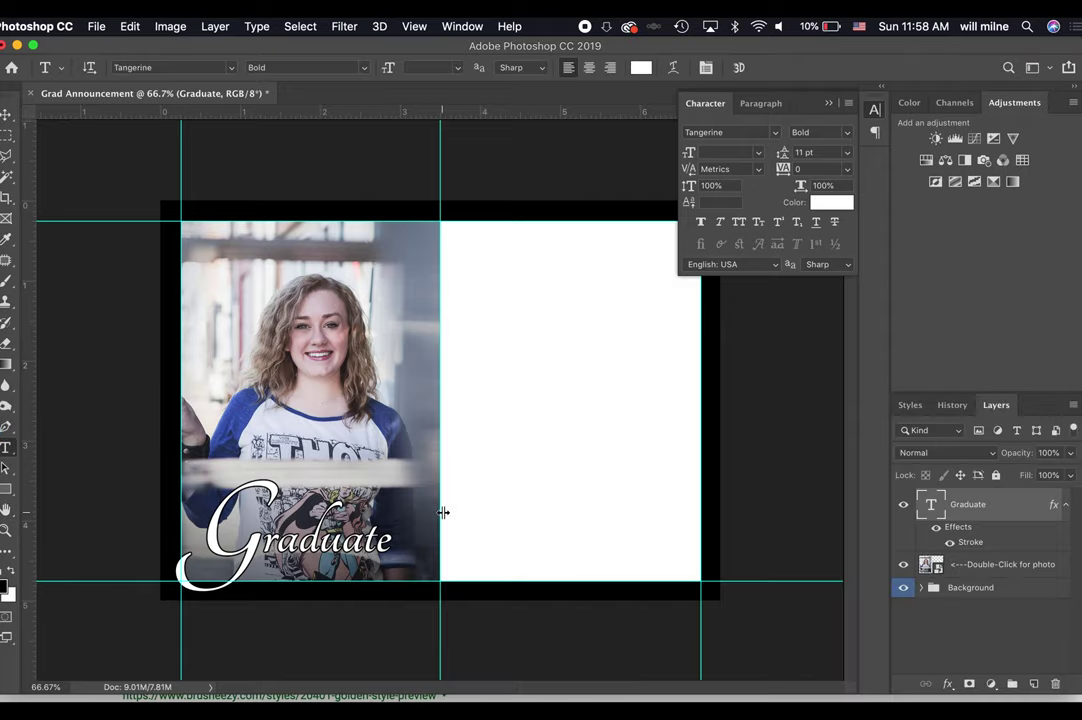
key(super+equal)
key(super+equal)
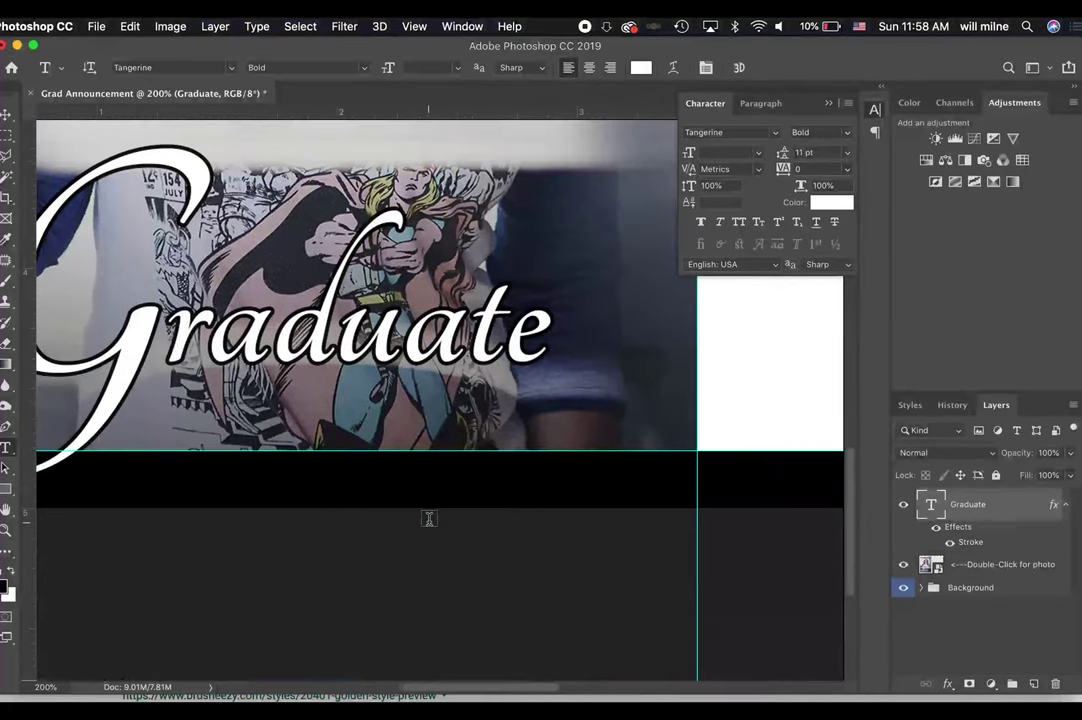
click(271, 341)
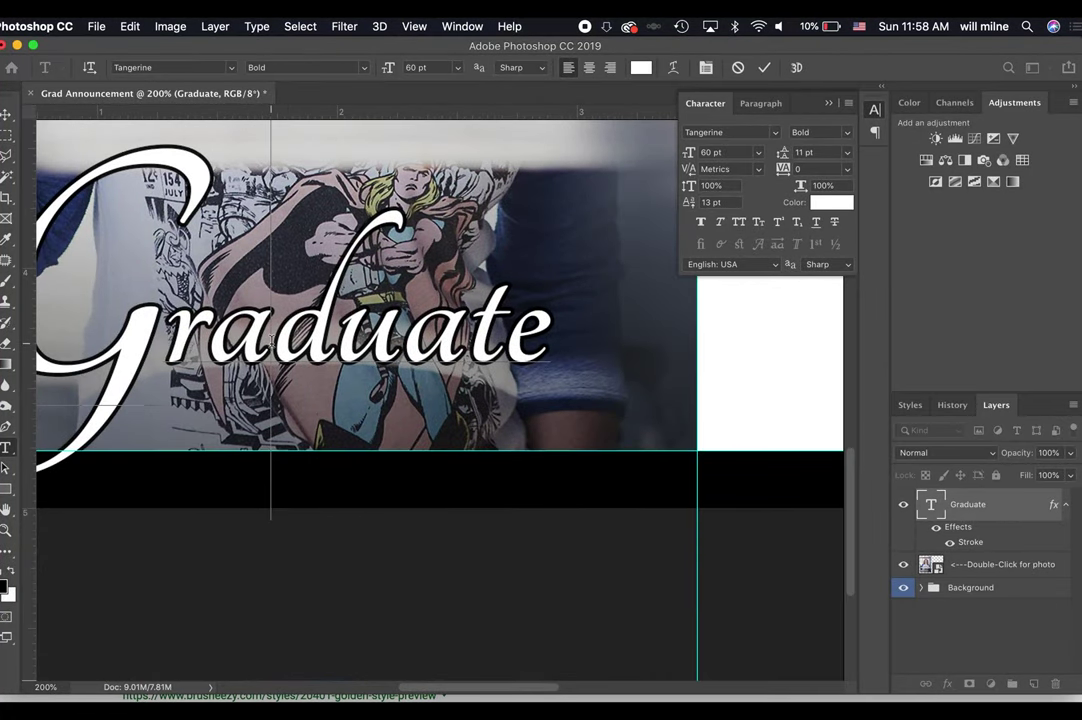
key(alt+Left)
key(alt+Left)
key(alt+Left)
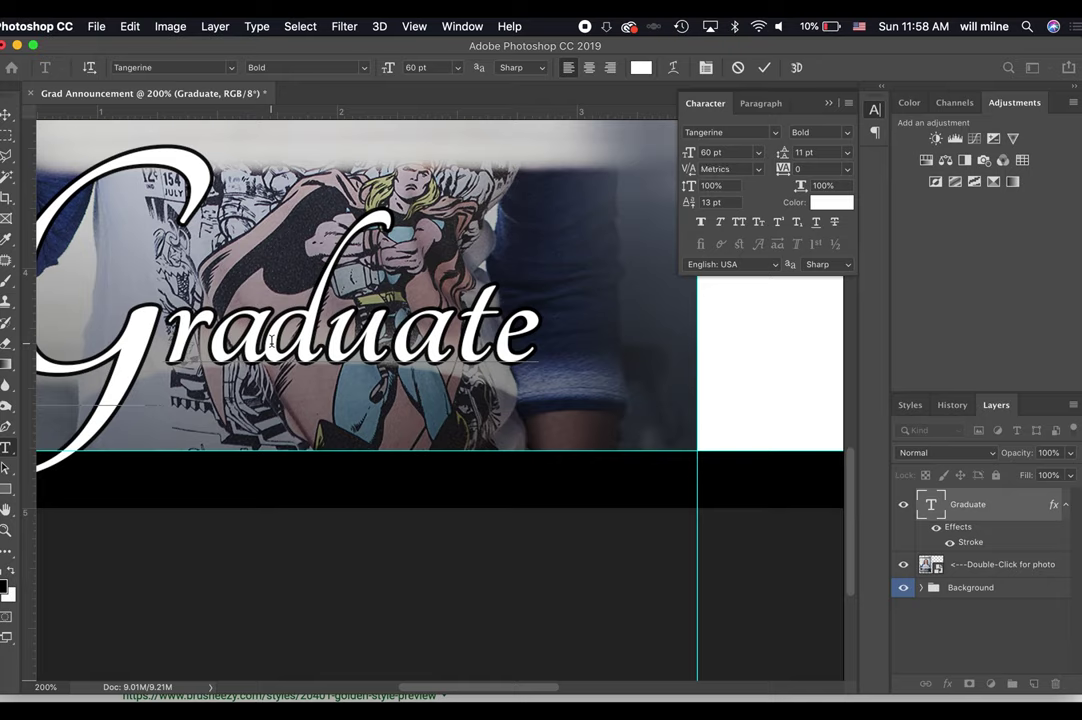
key(alt+Left)
key(alt+Left)
key(Right)
key(alt+Left)
key(alt+Left)
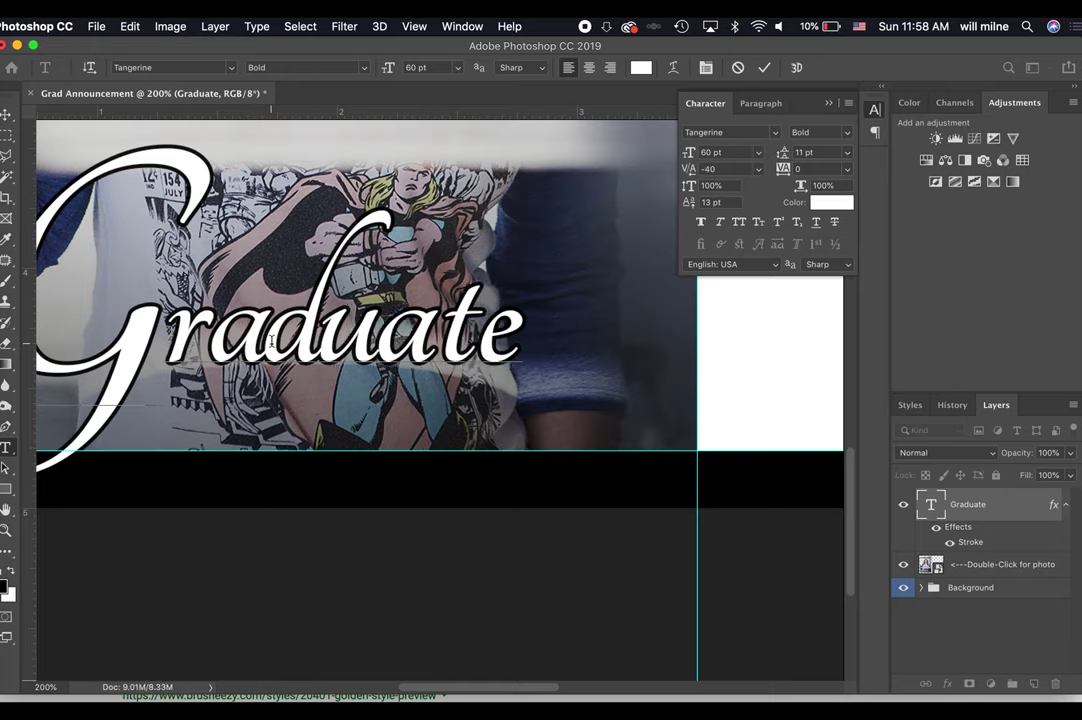
key(alt+Left)
key(Right)
key(alt+Left)
key(alt+Left)
key(alt+Left)
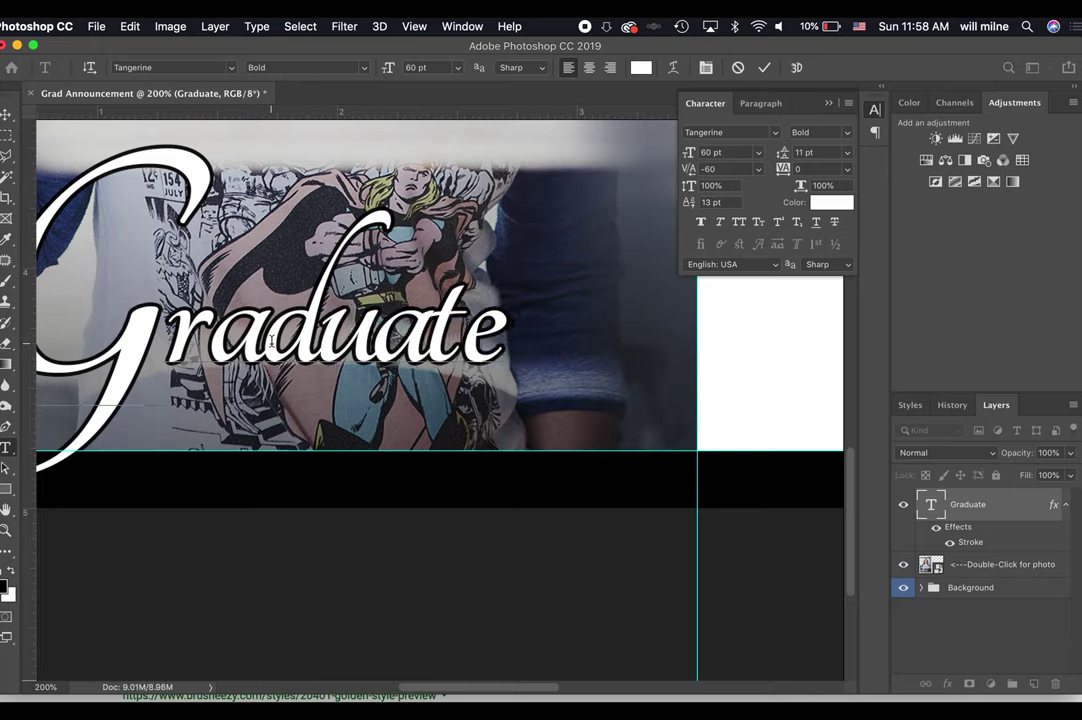
key(alt+Left)
key(alt+Left)
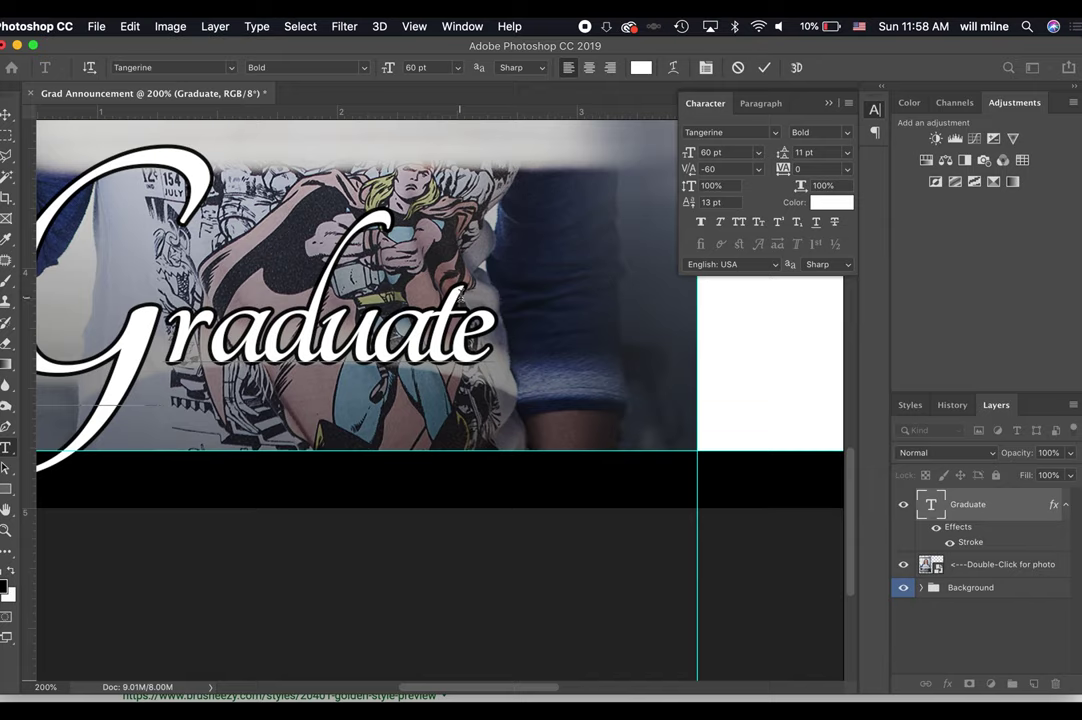
key(Left)
Commit the Graduate text, zoom out to the whole card, and close the Character panel.
click(759, 68)
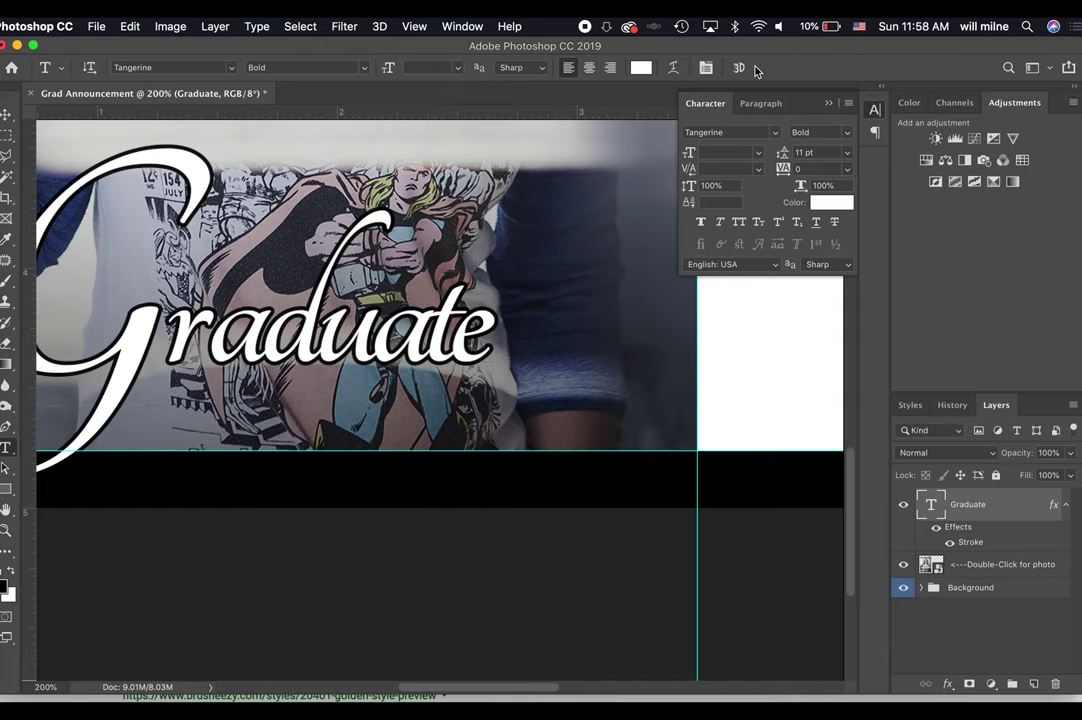
key(super+minus)
key(super+minus)
key(super+minus)
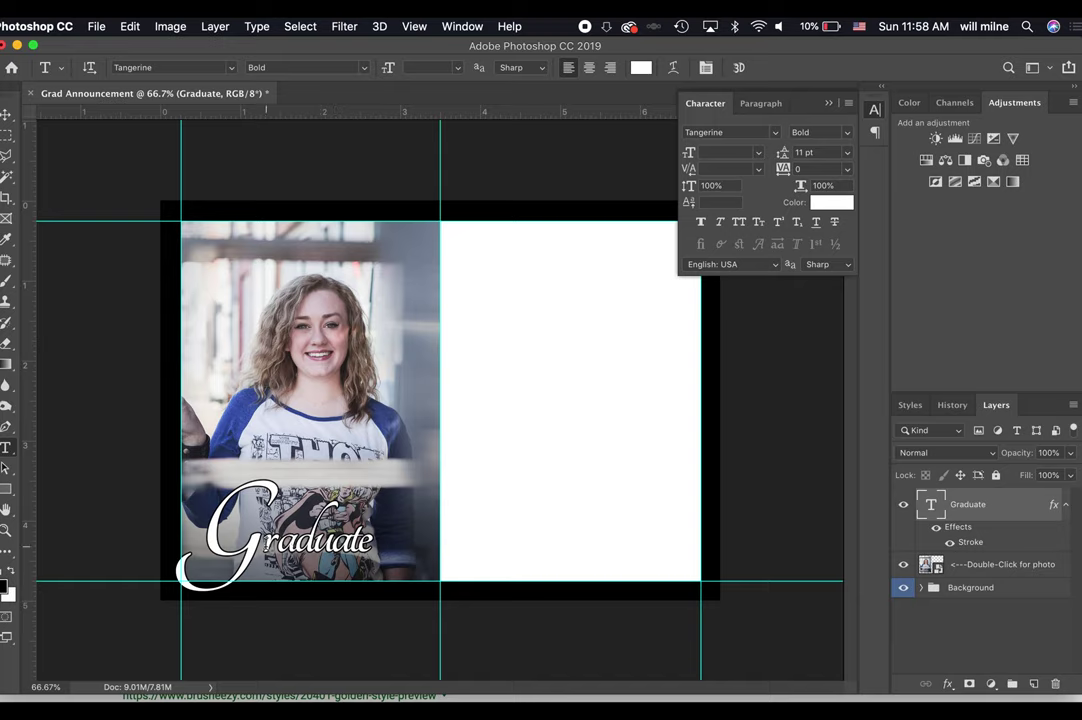
click(320, 540)
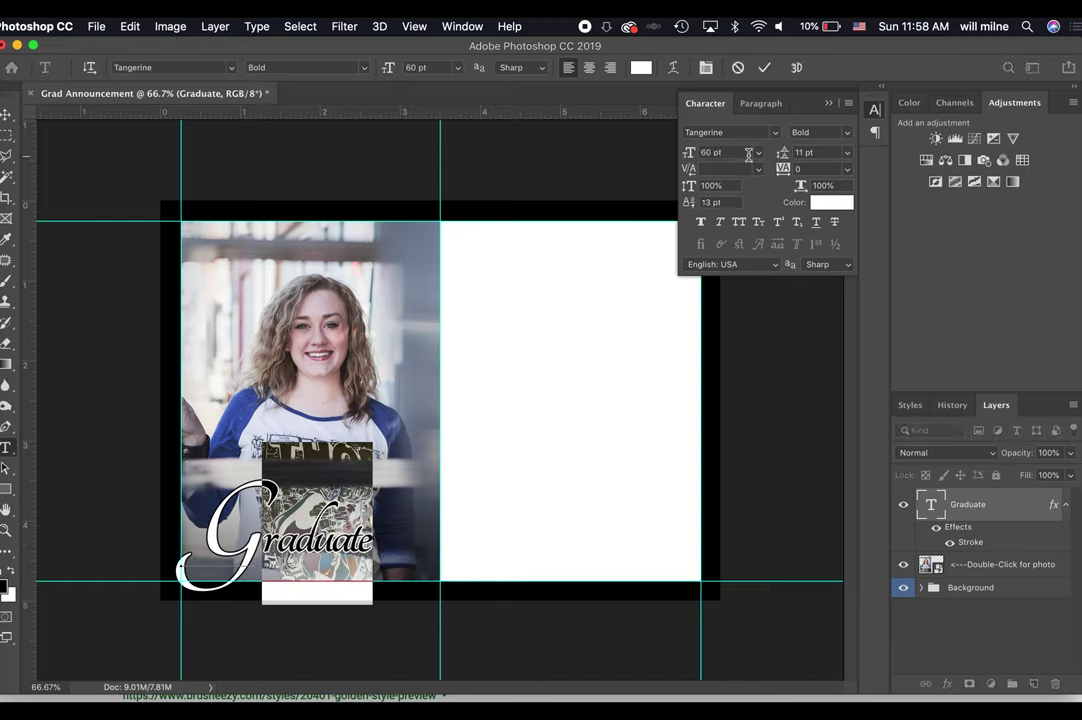
click(746, 153)
key(Escape)
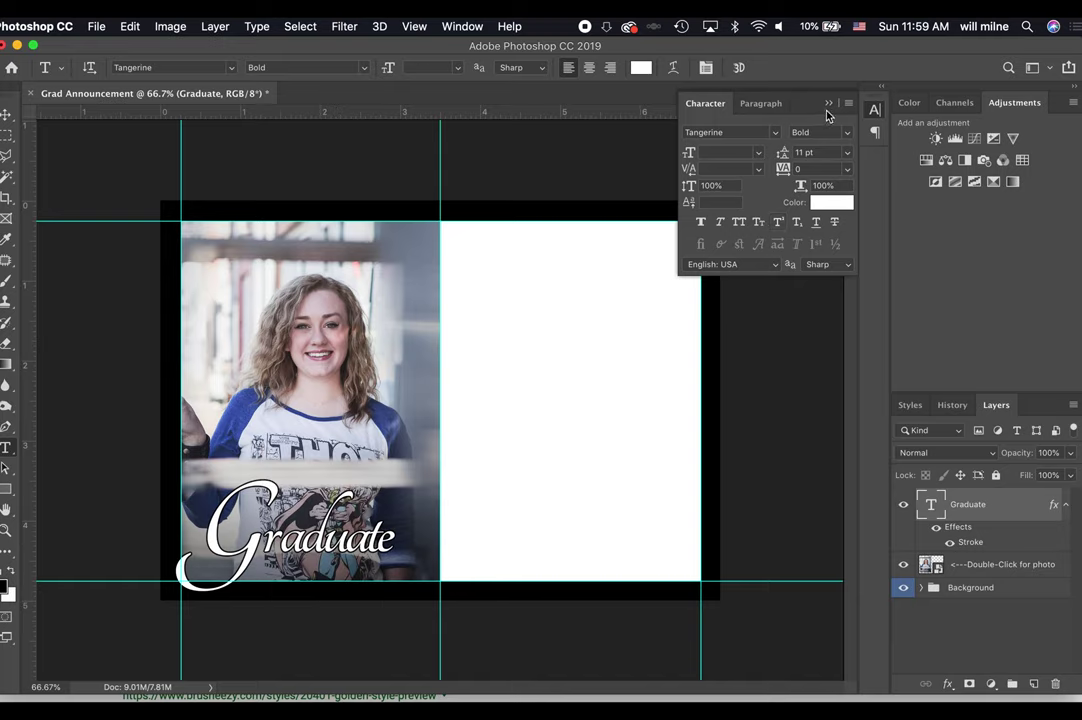
click(828, 104)
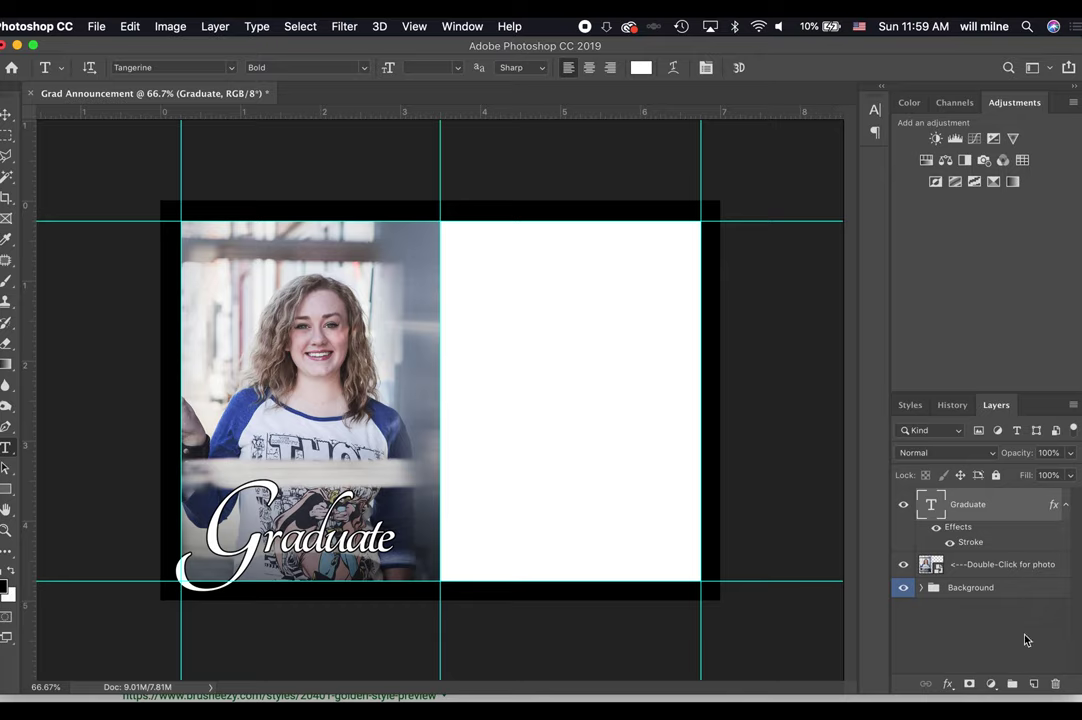
click(1001, 566)
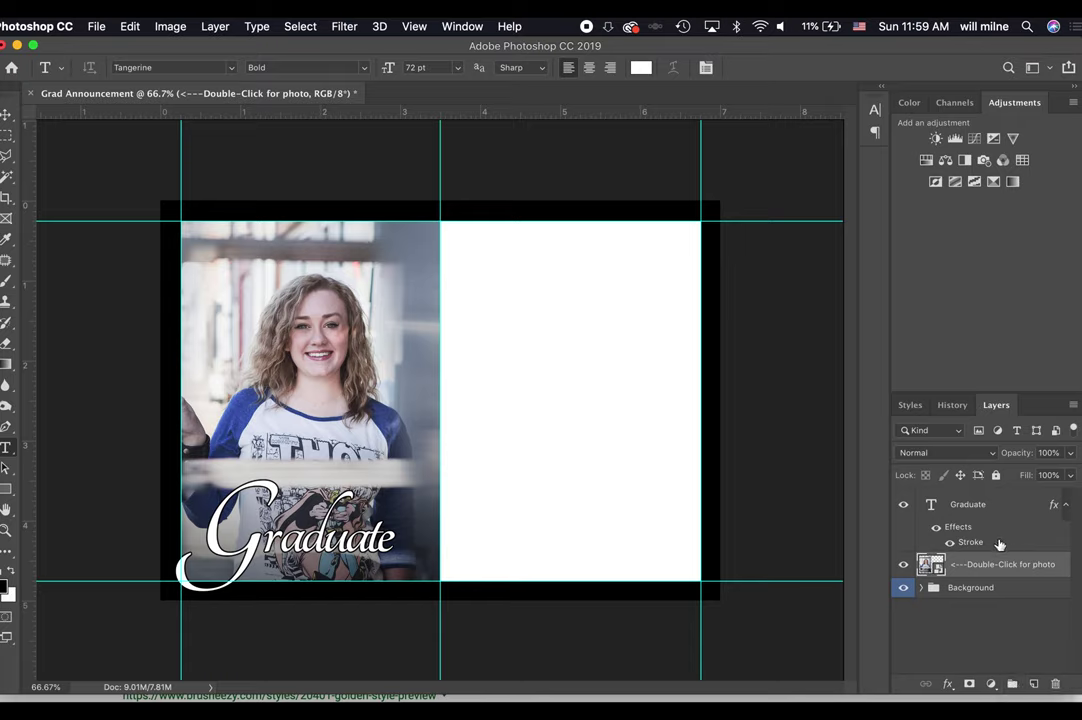
Place the photo layer in a new group named Photos, then select the Graduate layer.
click(1012, 686)
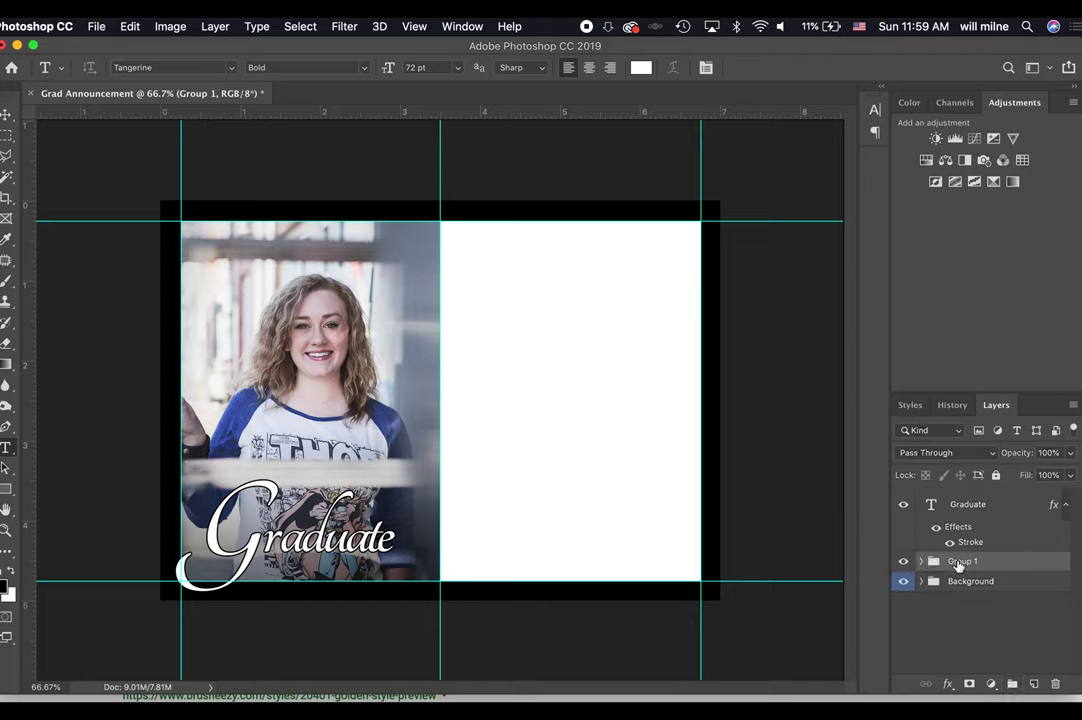
text(Photos)
key(Return)
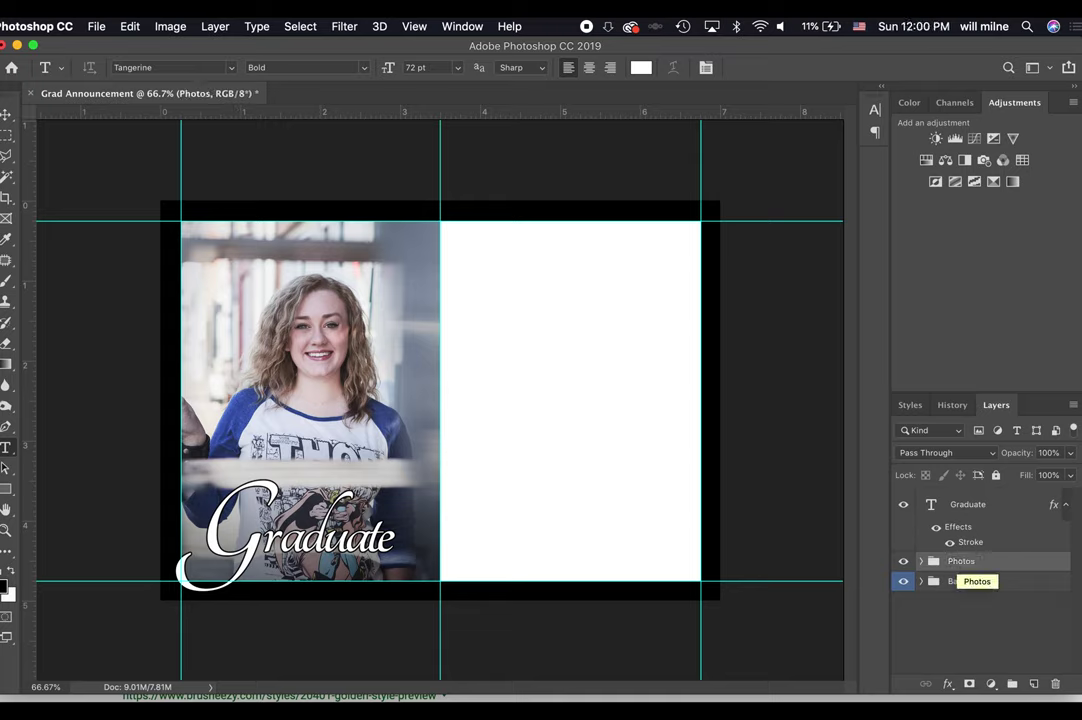
click(1000, 510)
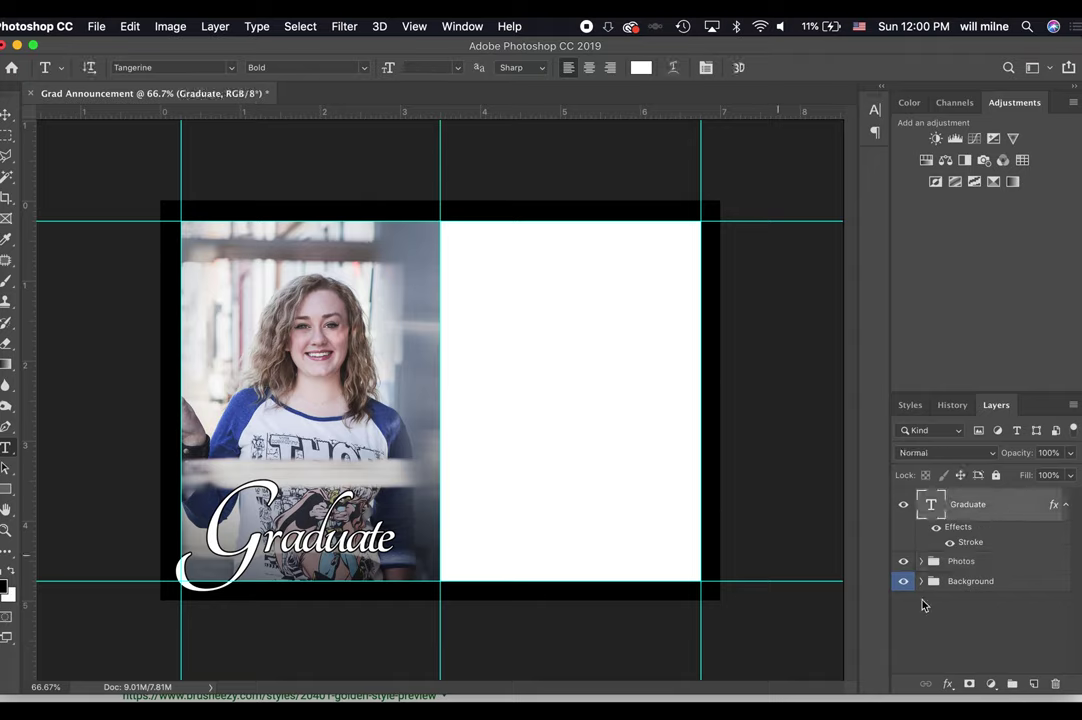
Duplicate the Graduate title, move the copy to the top, and retype it as 'Class of 2019'.
key(super+j)
key(v)
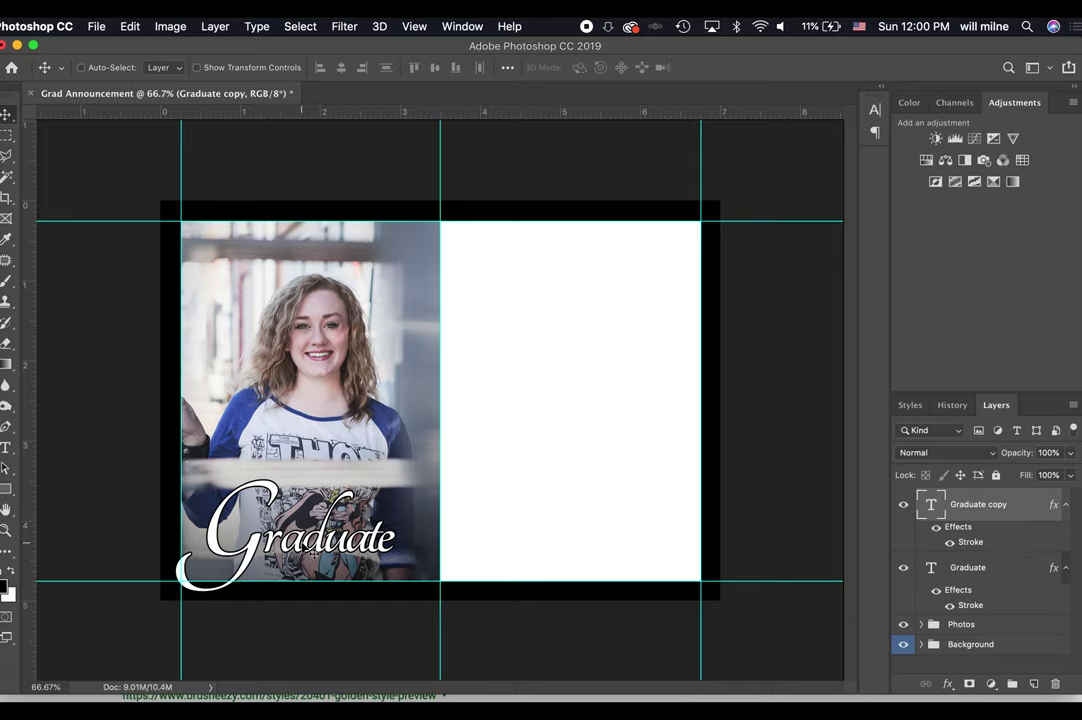
drag(262, 465, 310, 248)
key(t)
click(292, 273)
key(ctrl+a)
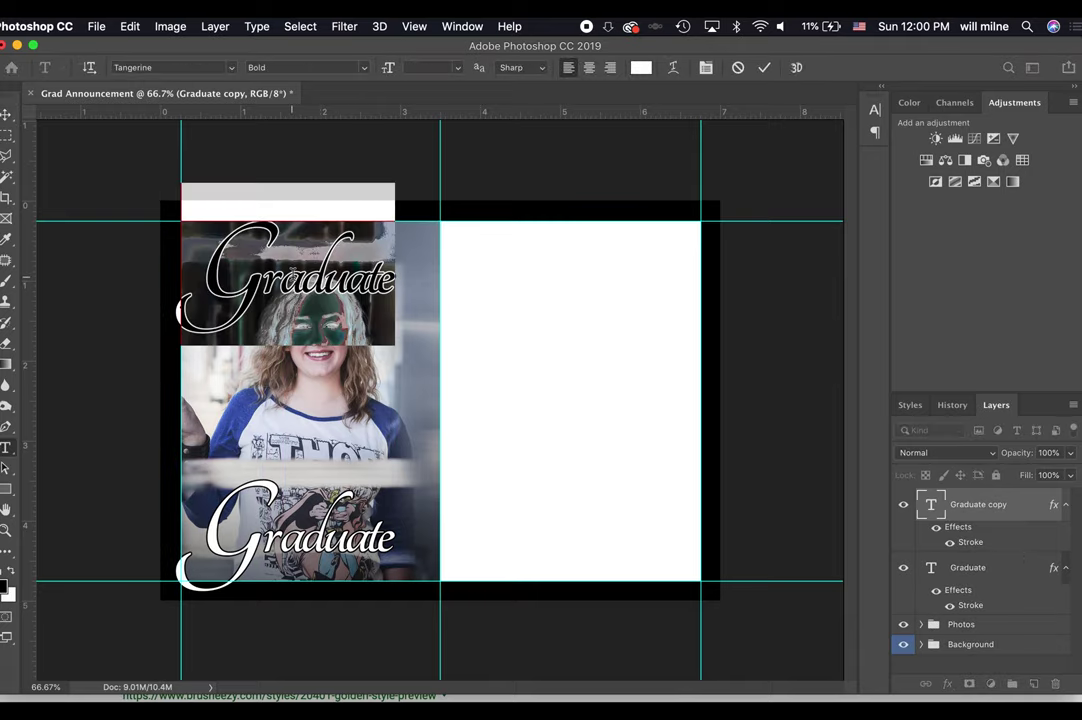
text(Class of)
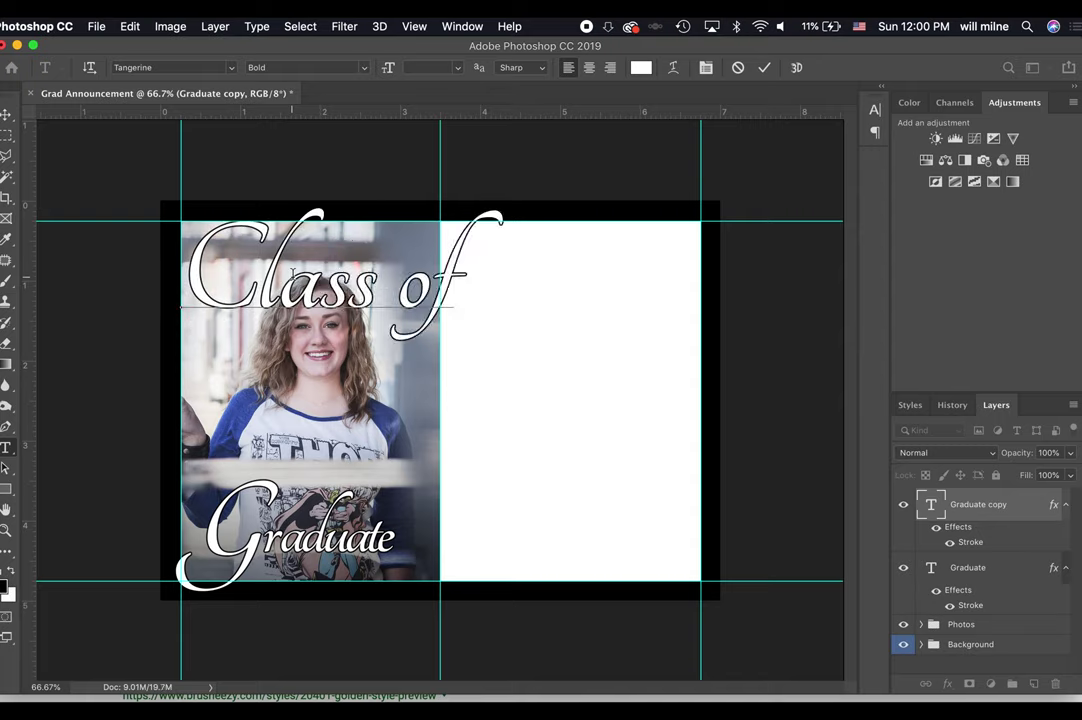
text( 2019)
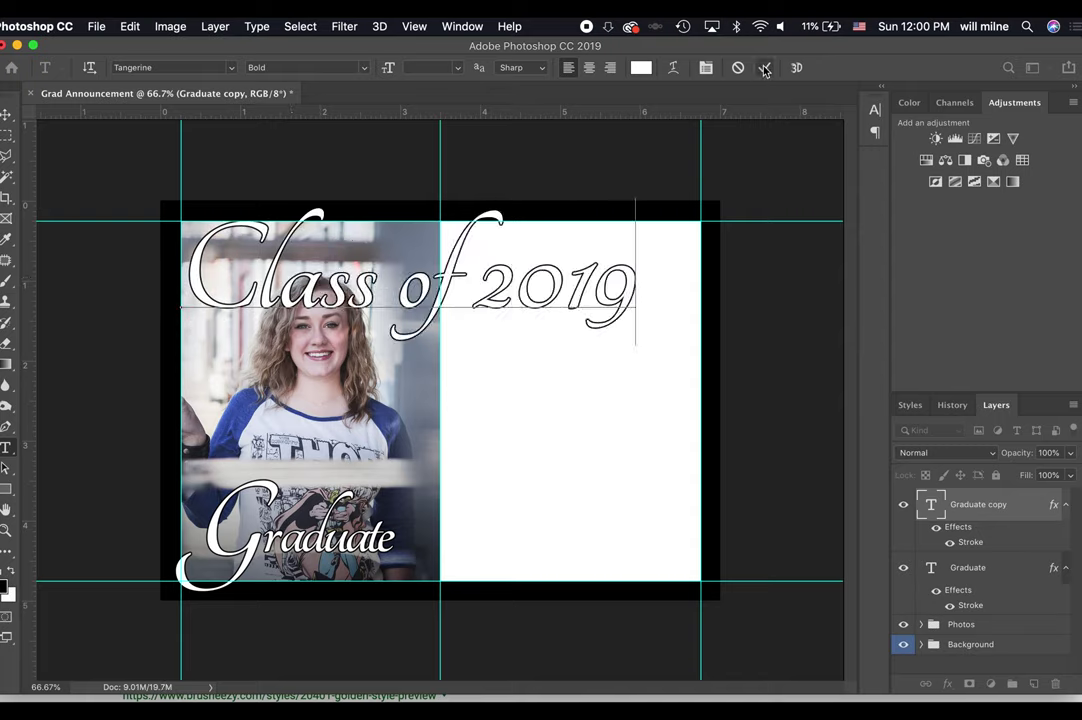
click(764, 67)
Reposition the Class of 2019 title near the top and scale it down.
key(v)
drag(478, 312, 525, 302)
key(super+t)
drag(684, 338, 552, 288)
key(Return)
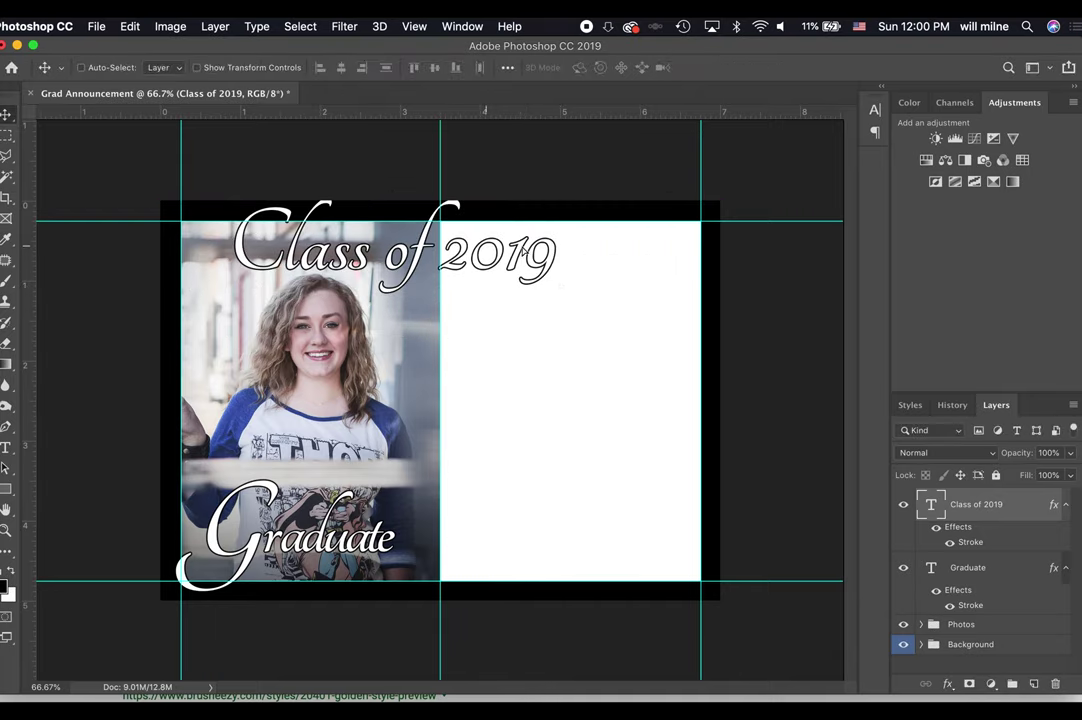
drag(488, 253, 533, 258)
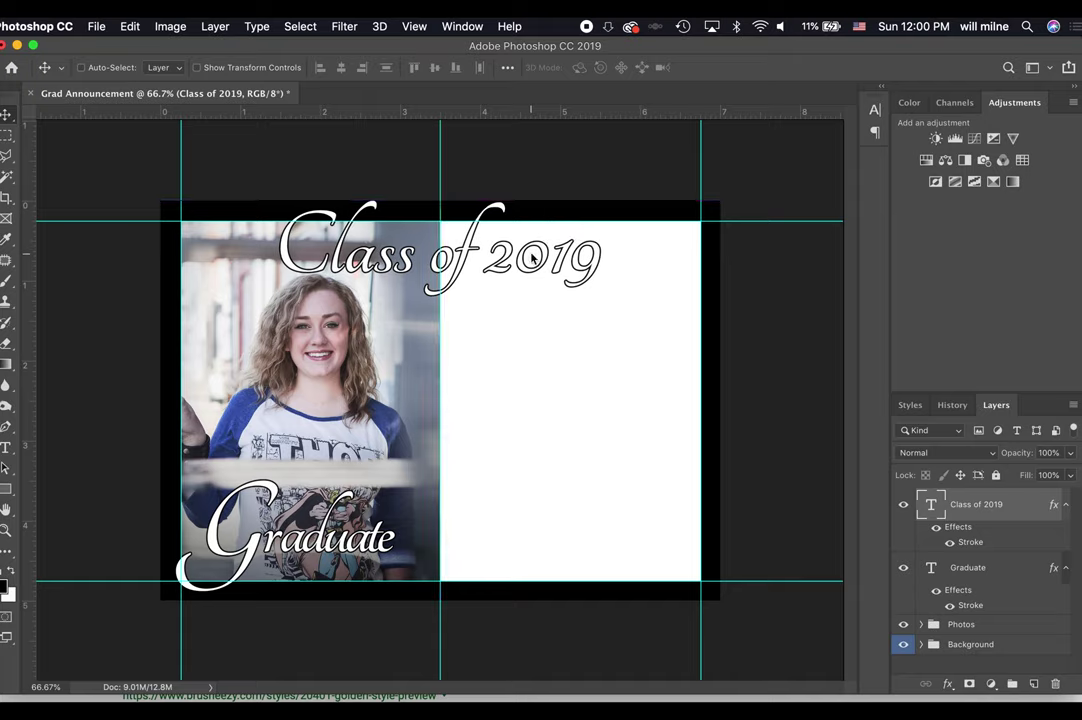
key(super+t)
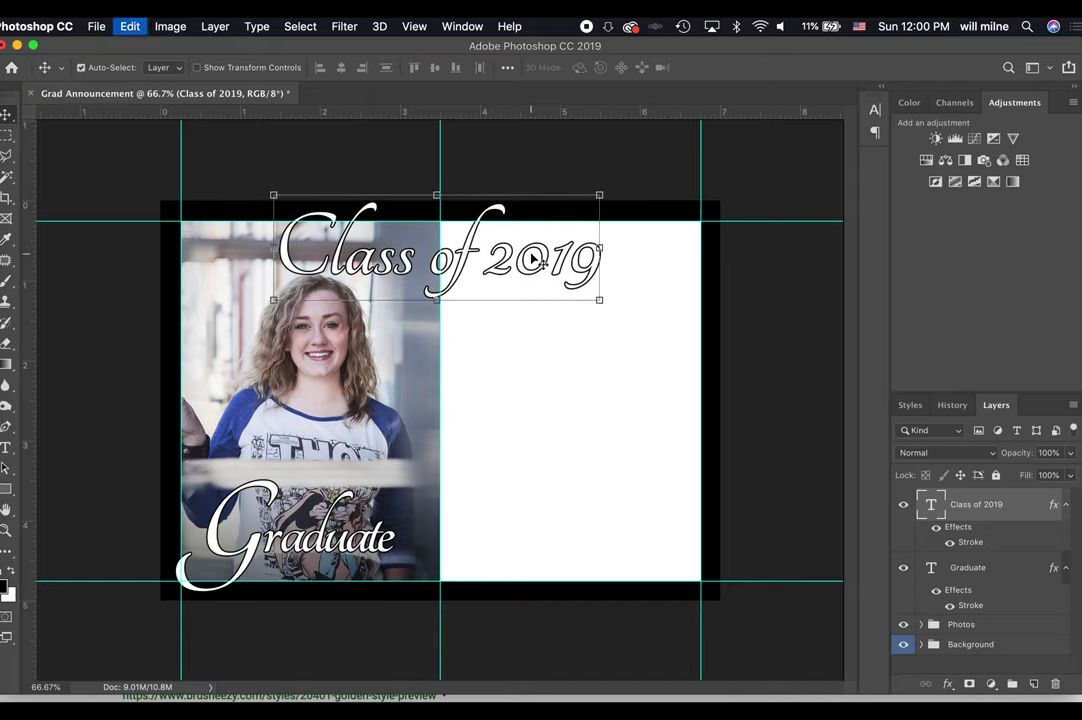
key(Return)
Set the Class of 2019 text to 60 pt and centre it across the card's top.
double_click(582, 260)
key(super+a)
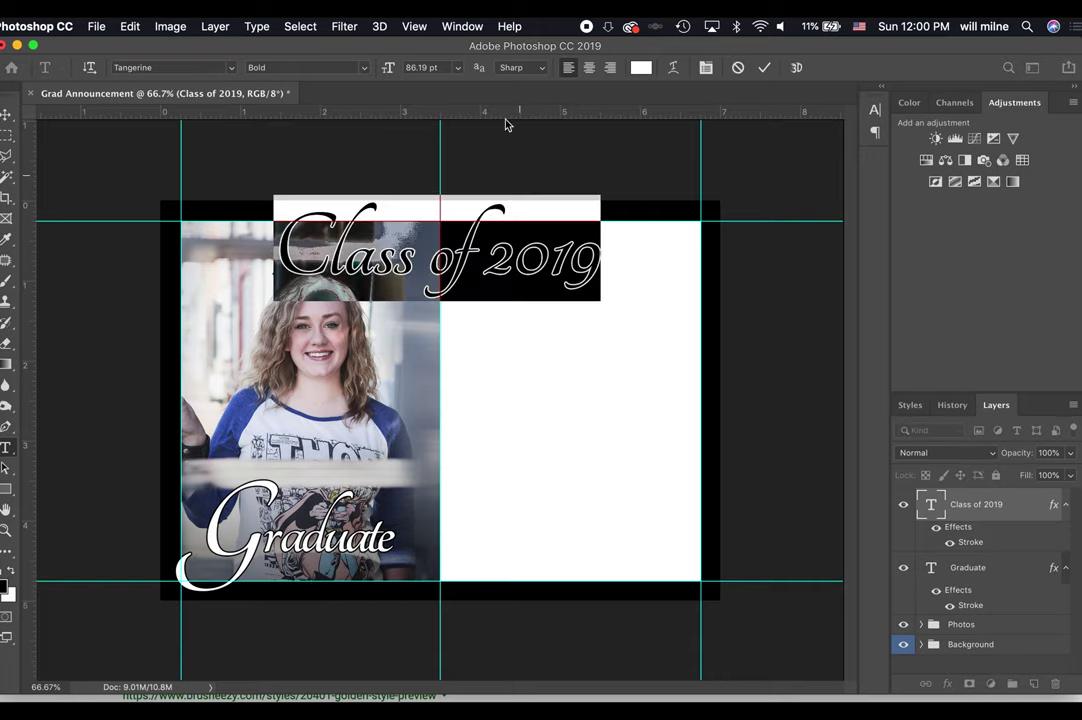
click(457, 67)
click(451, 70)
text(60)
key(Return)
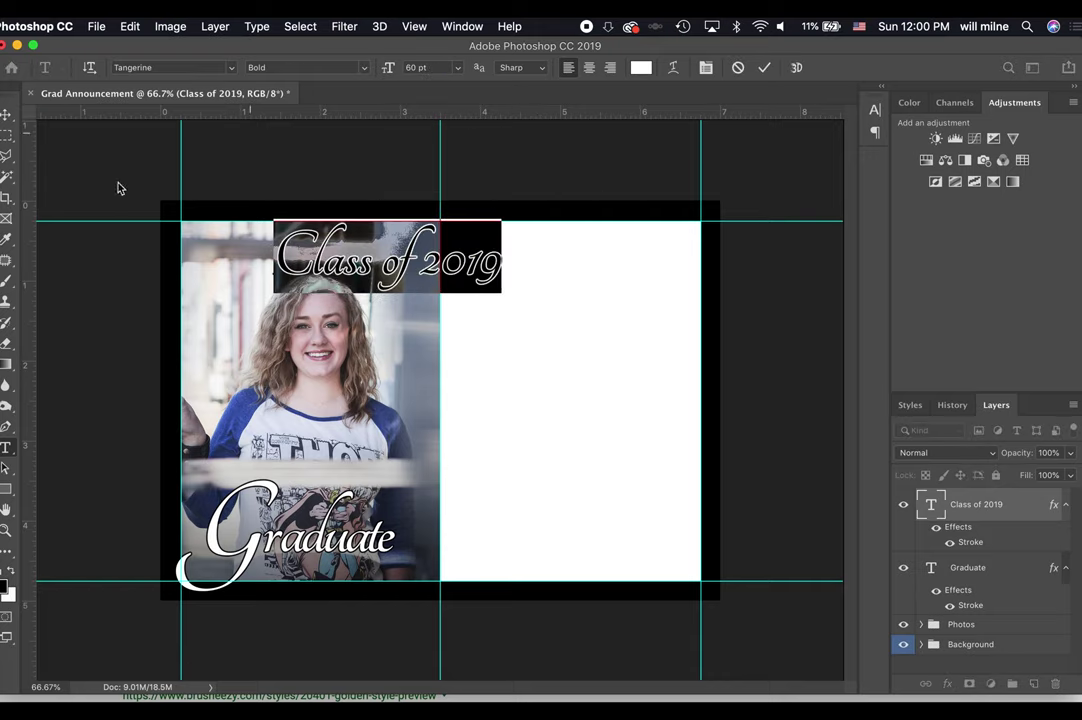
click(14, 114)
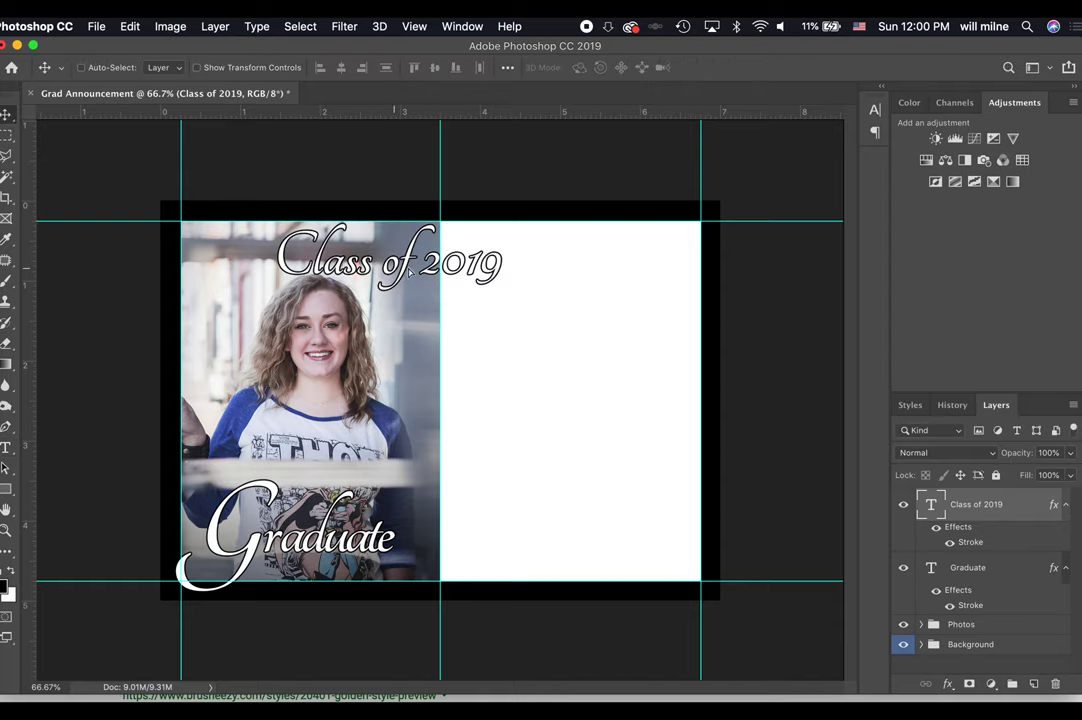
drag(390, 244, 444, 247)
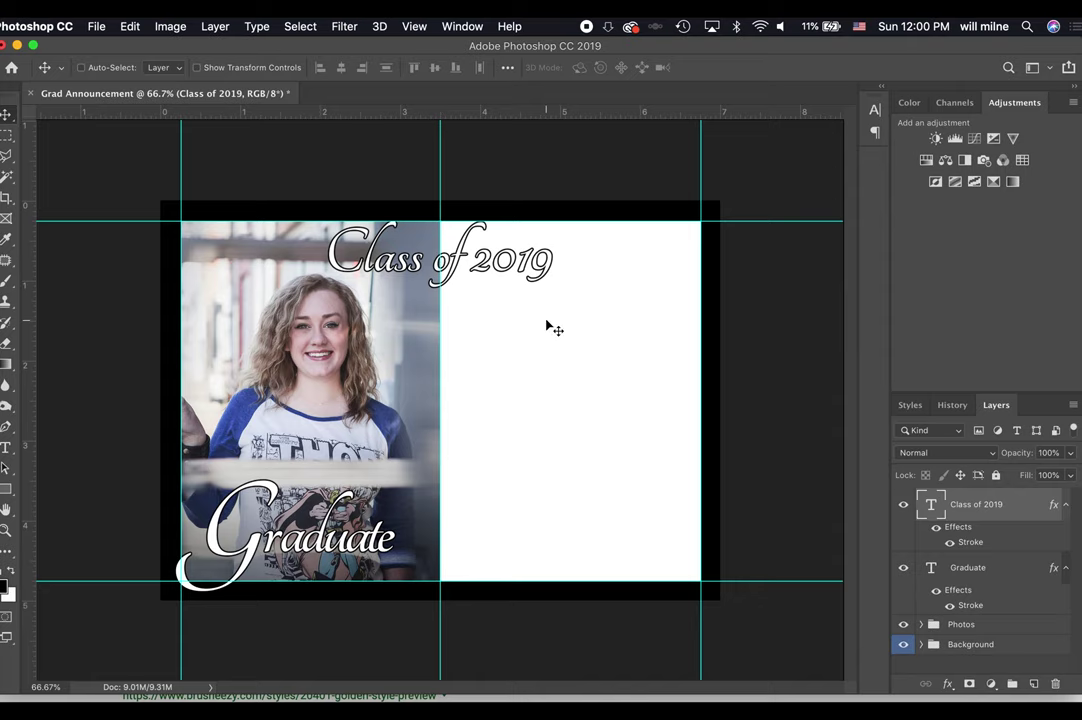
key(super+equal)
key(super+equal)
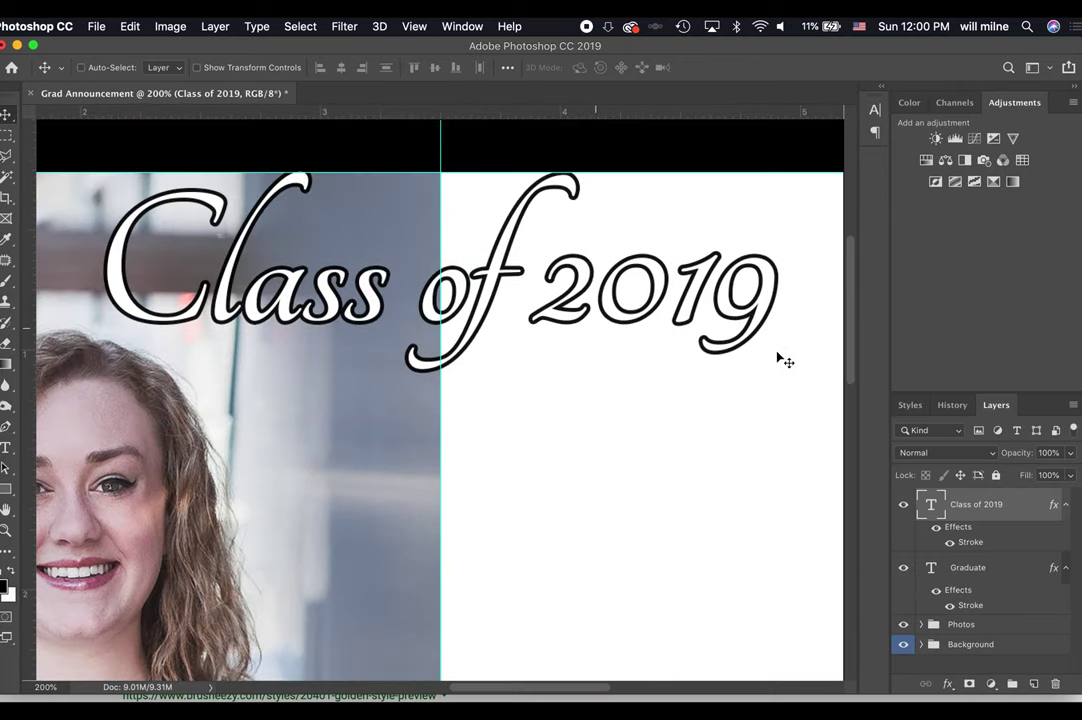
Adjust the kerning after 'Cl' in the Class of 2019 title.
scroll(556, 331, left, 3)
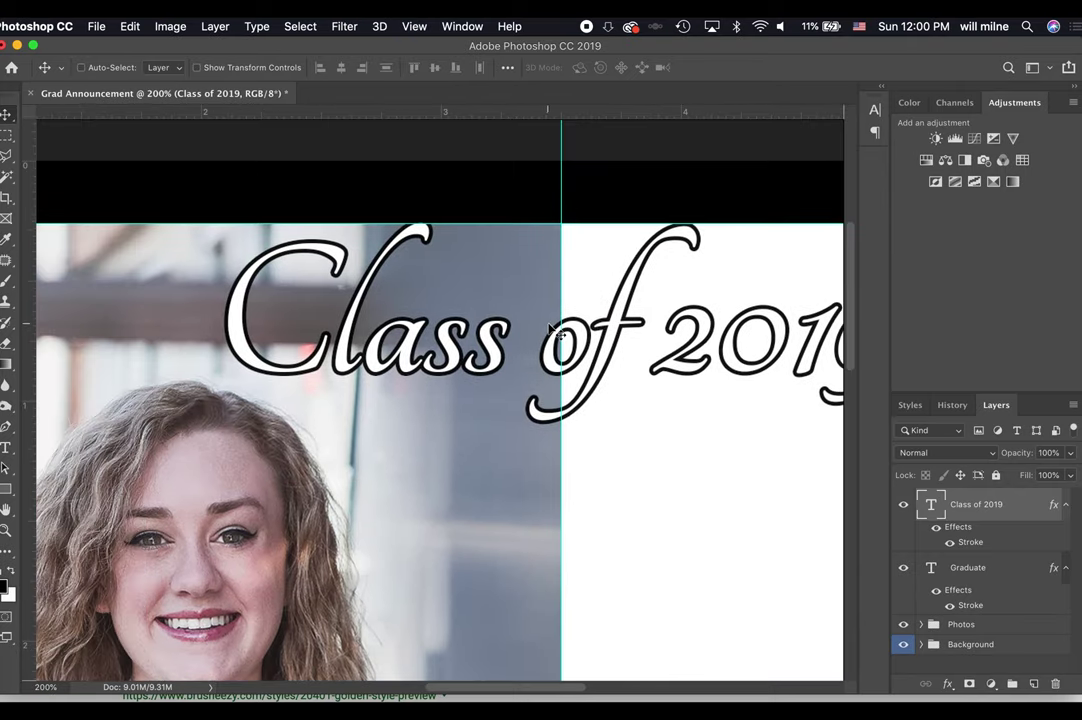
key(t)
click(360, 345)
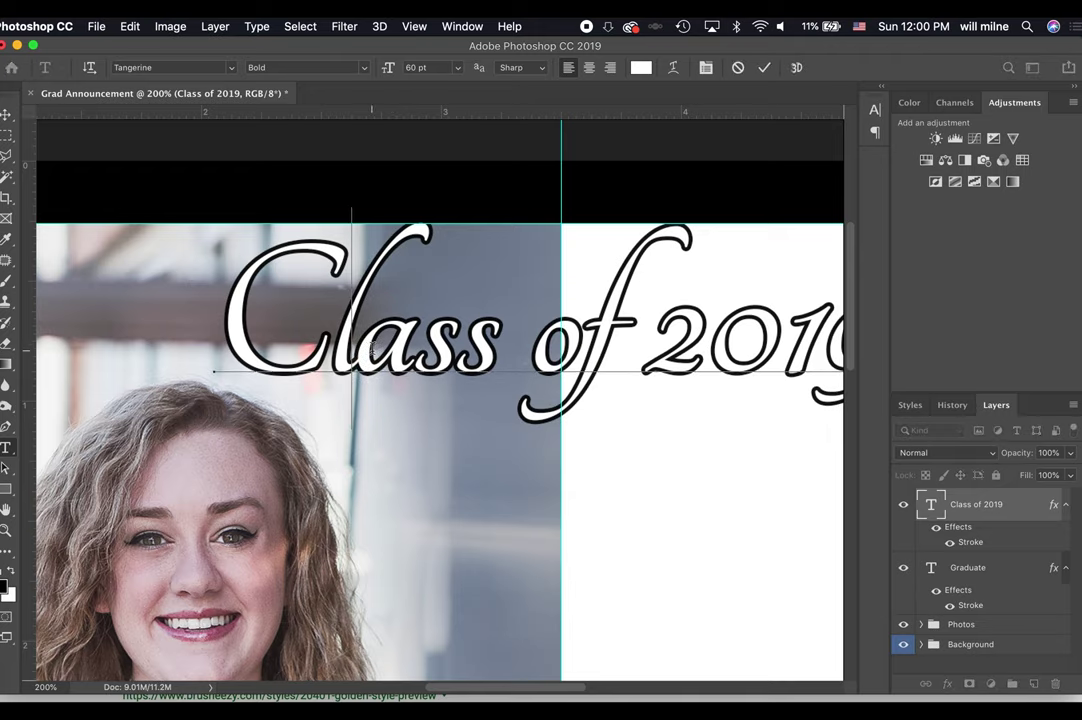
key(alt+Left)
key(alt+Left)
key(alt+Left)
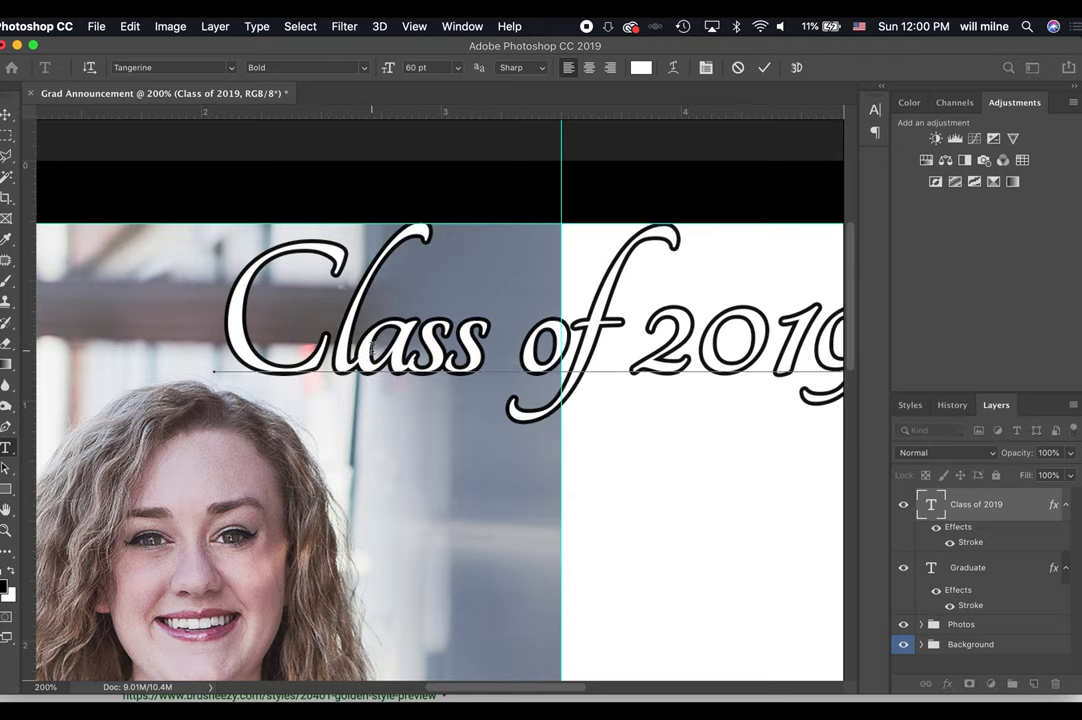
key(alt+Right)
key(alt+Right)
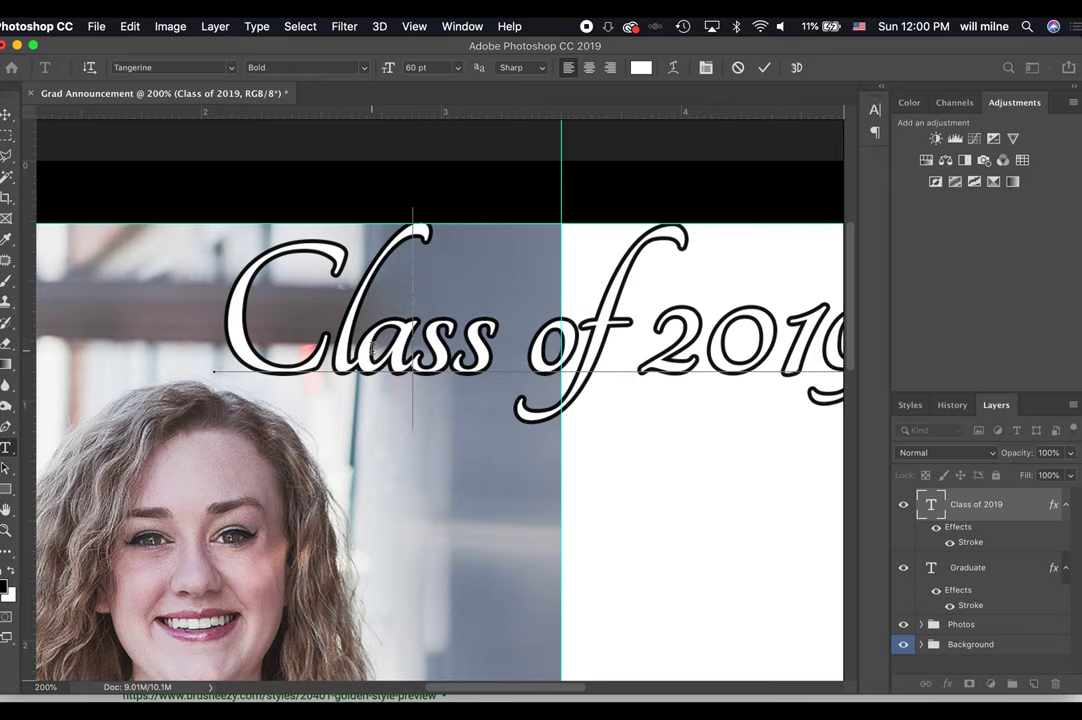
key(super+plus)
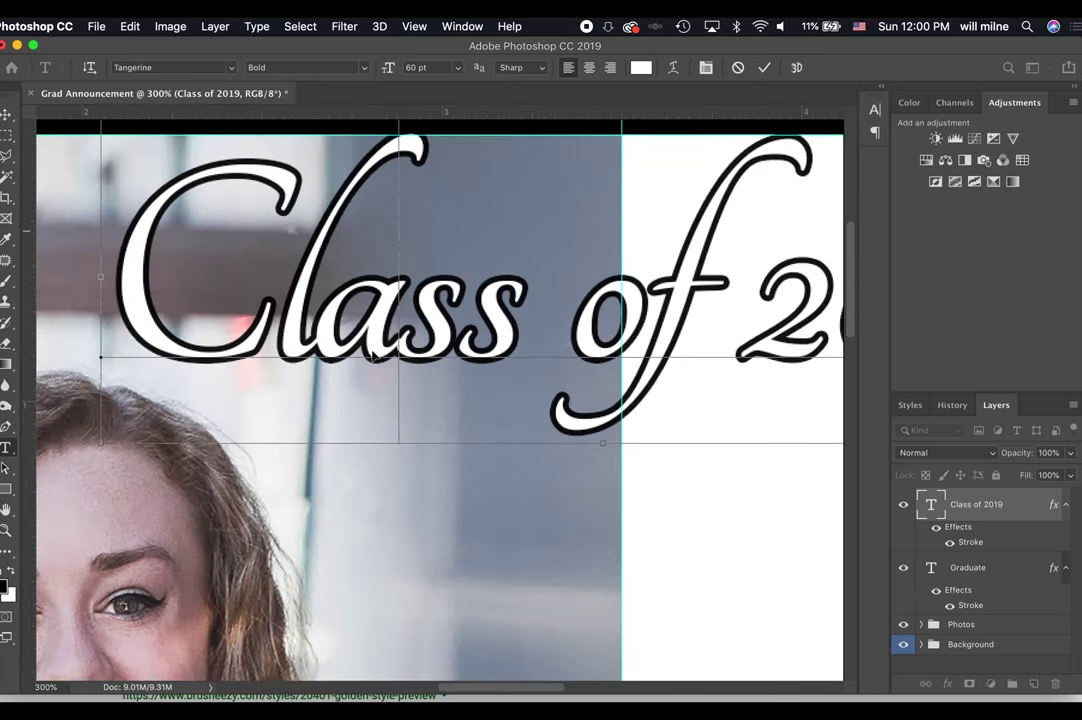
Fine-tune the kerning around 'ss of' and commit the Class of 2019 text.
key(alt+Left)
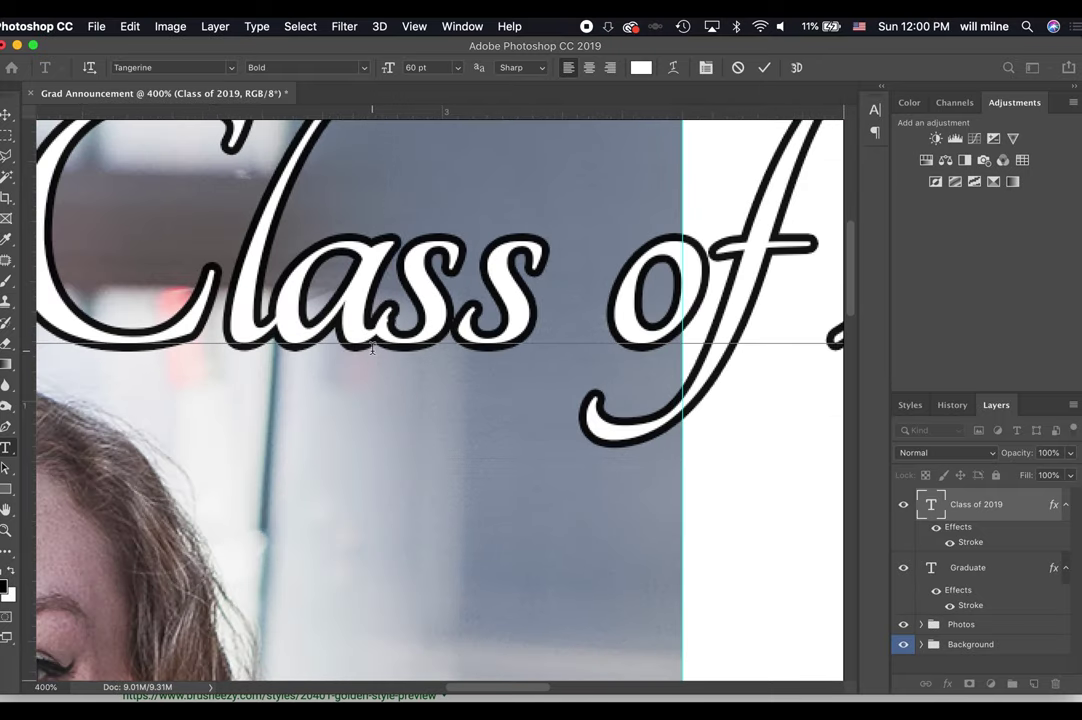
key(alt+Right)
key(alt+Left)
key(alt+Right)
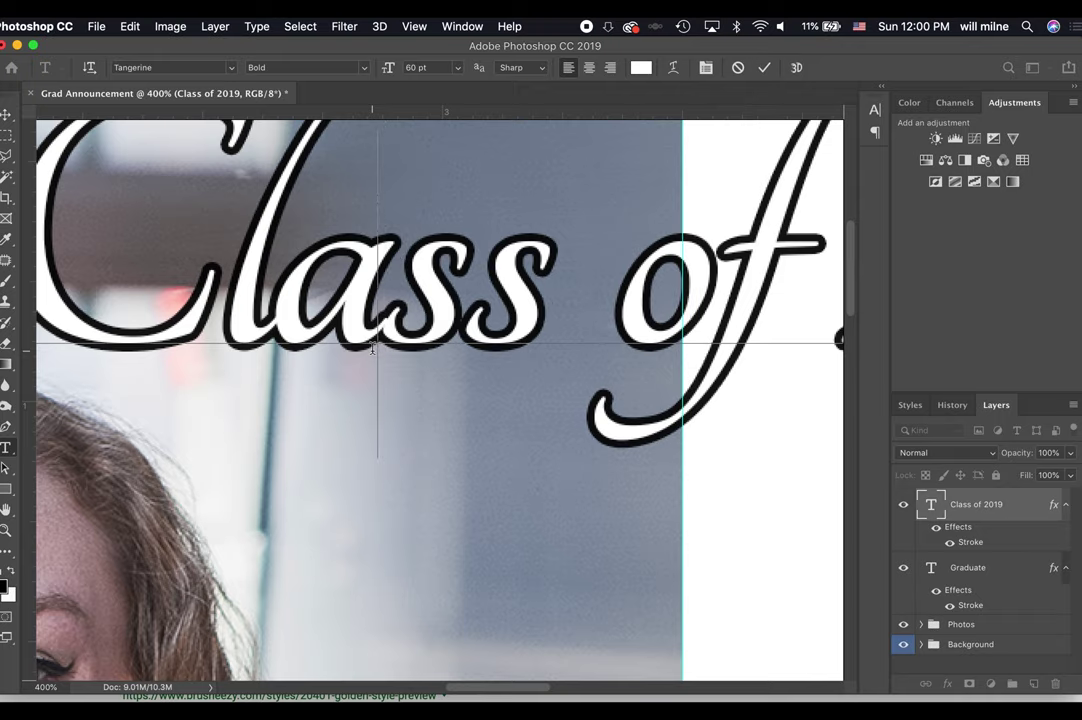
key(alt+Left)
key(alt+Right)
key(alt+Left)
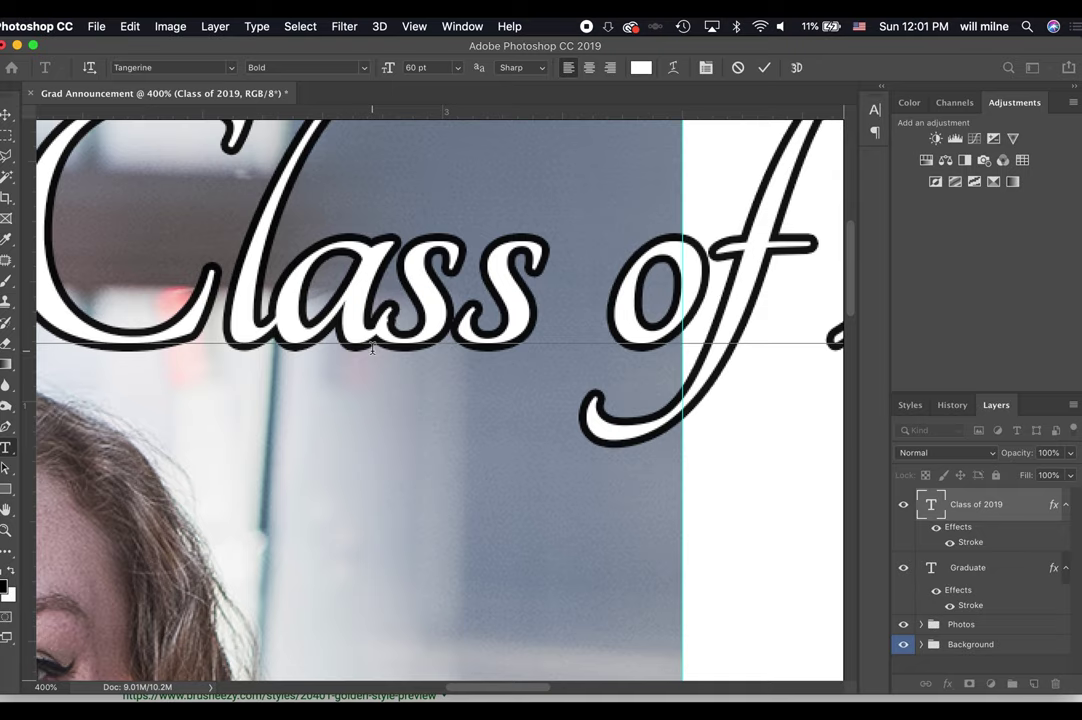
key(super+minus)
key(super+minus)
key(super+minus)
key(super+minus)
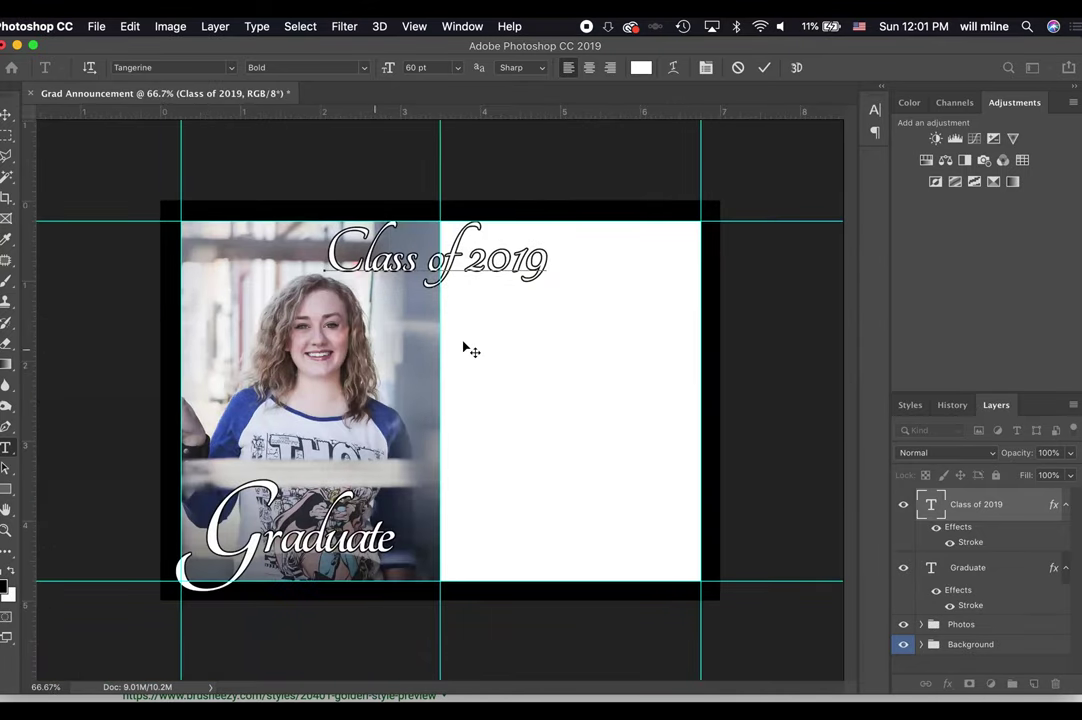
click(764, 67)
Shift Class of 2019 slightly right and two nudges up, then bring Chrome forward.
key(v)
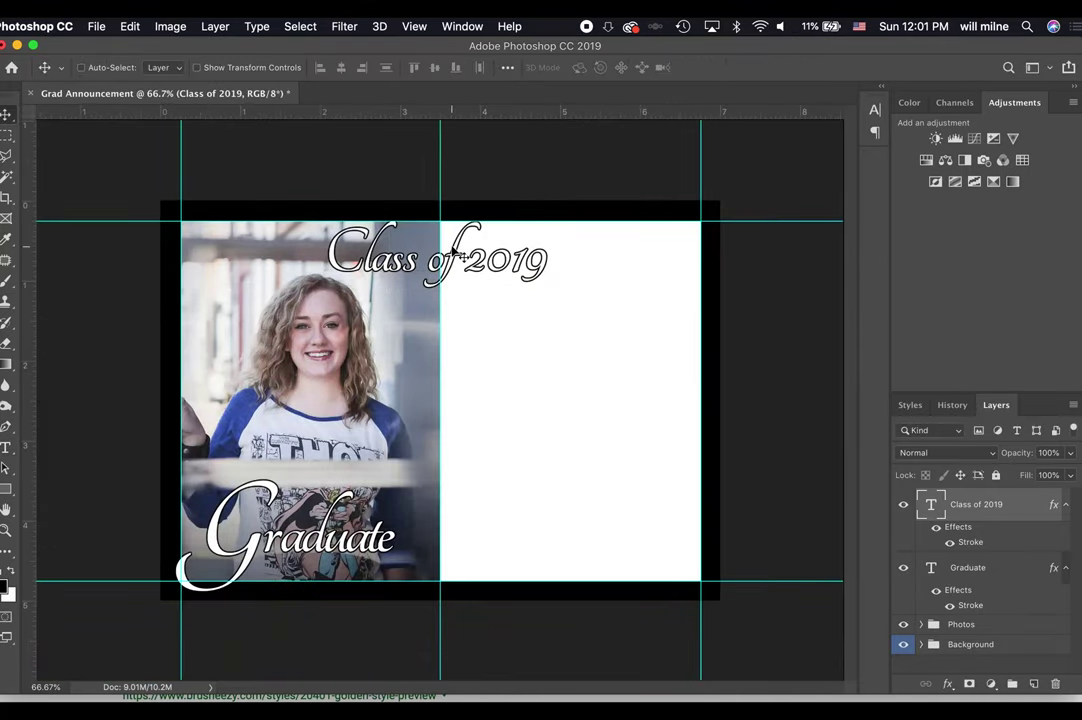
drag(463, 269, 466, 269)
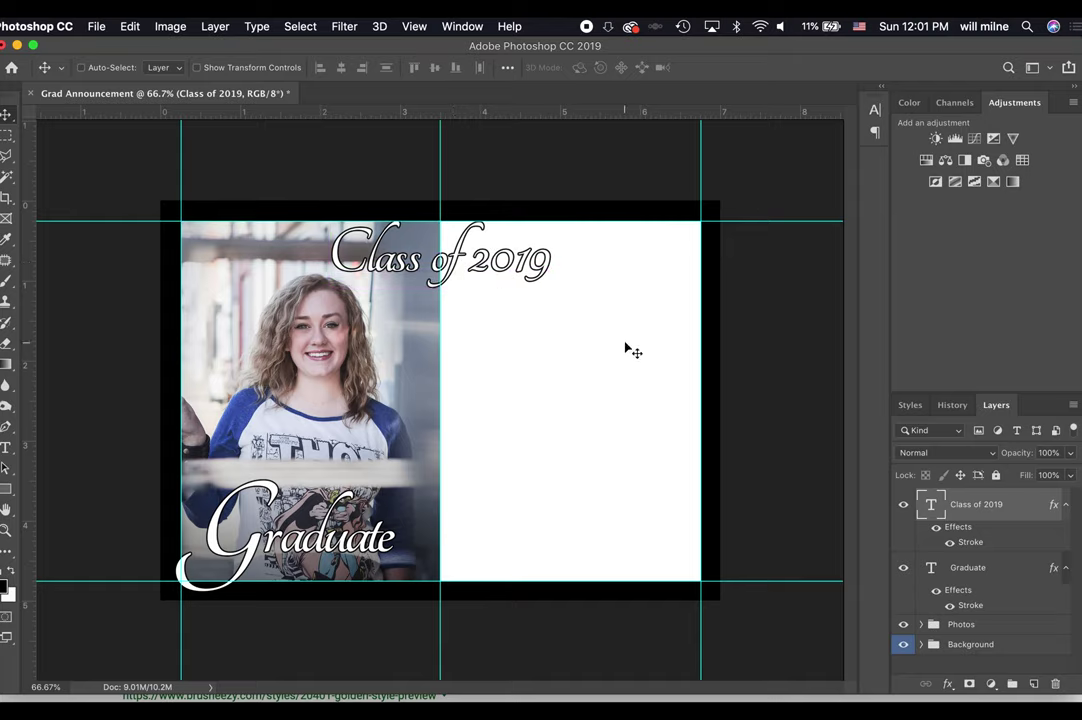
key(Up)
key(Up)
key(Up)
key(Up)
key(Up)
key(Up)
key(Up)
key(Up)
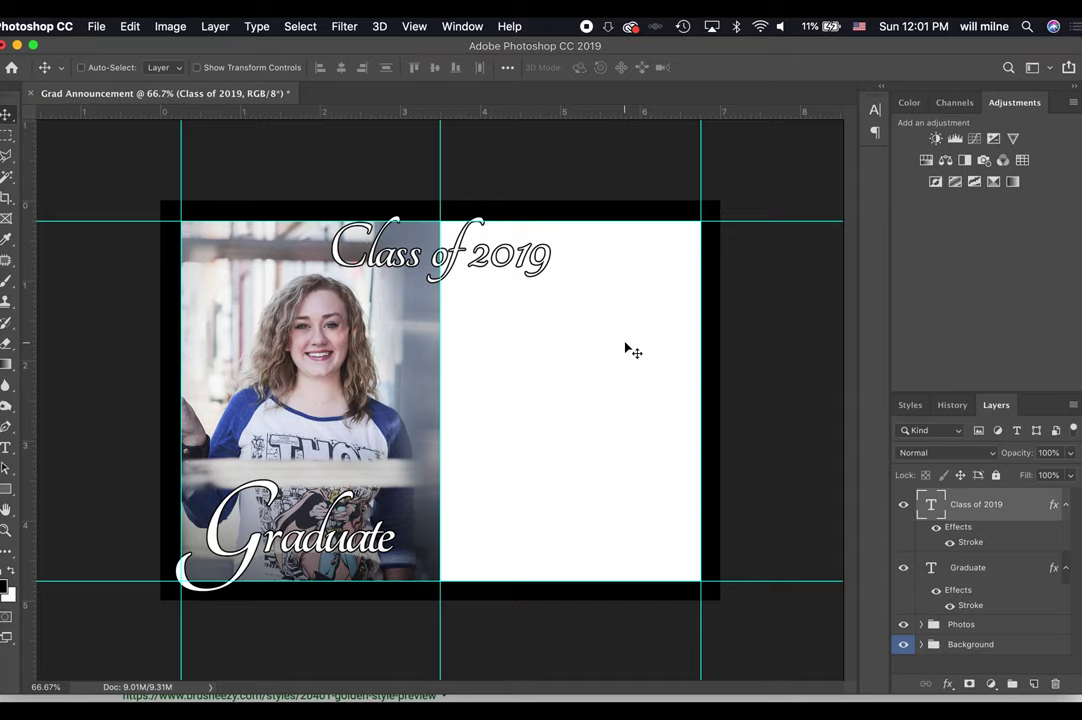
key(Up)
key(Up)
key(Up)
key(Up)
key(Up)
key(Up)
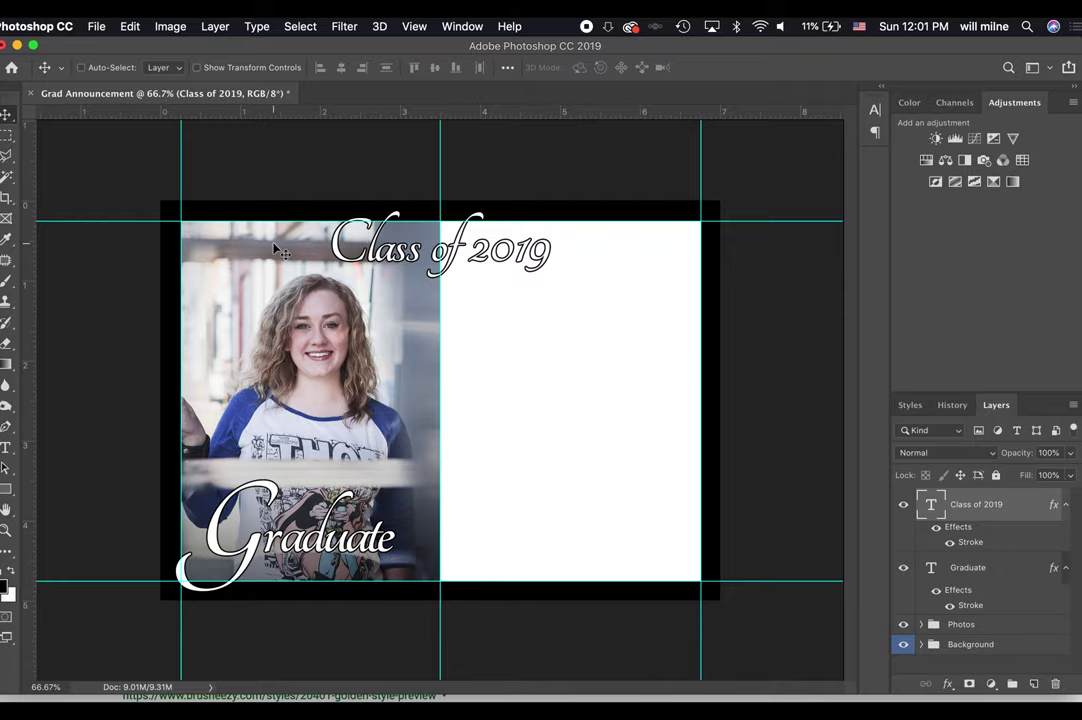
key(ctrl+Up)
click(635, 315)
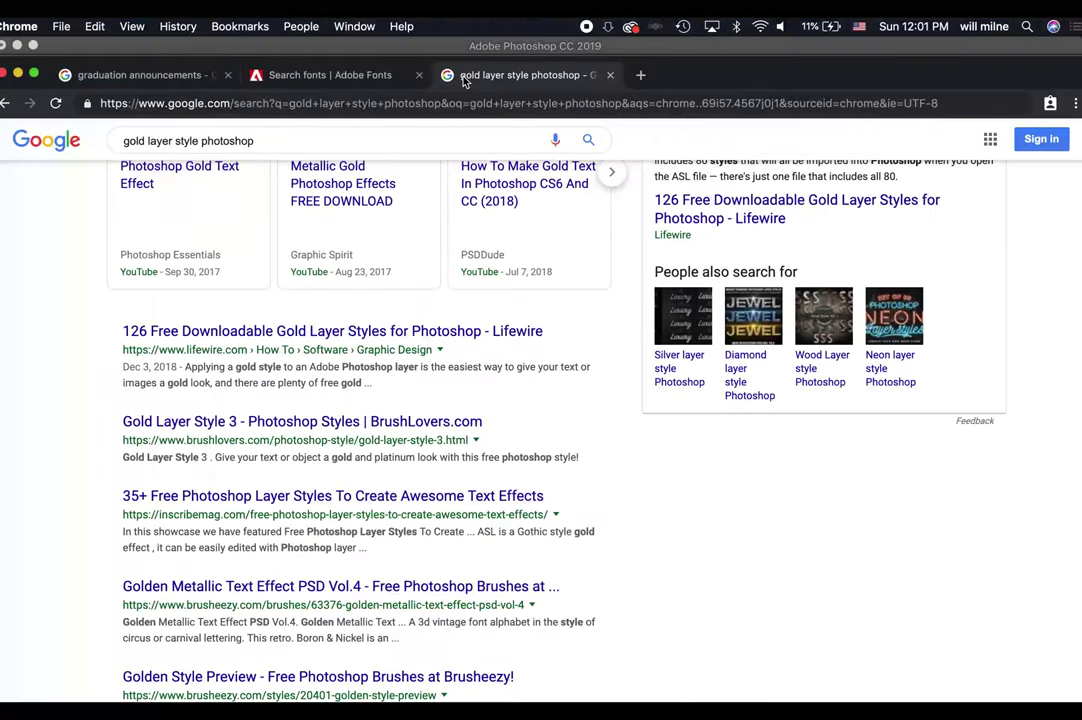
Search 'what font goes well with tangerine' and add Open Sans from Tangerine's Google Fonts pairings.
click(181, 80)
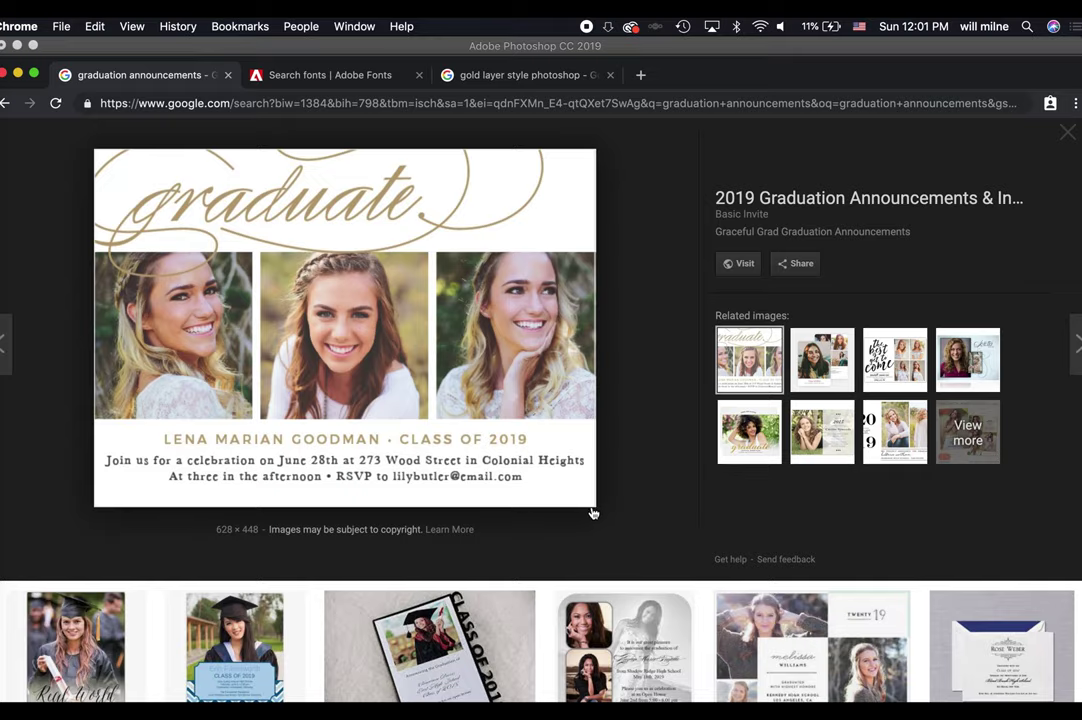
key(super+t)
text(what )
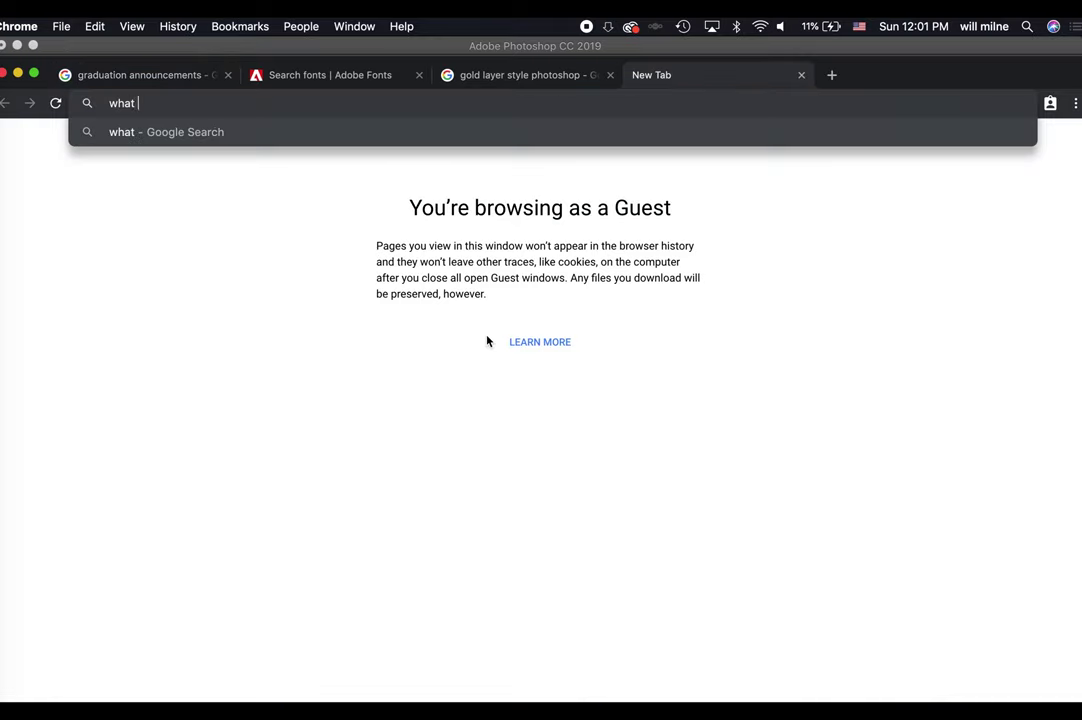
text(font goes well with)
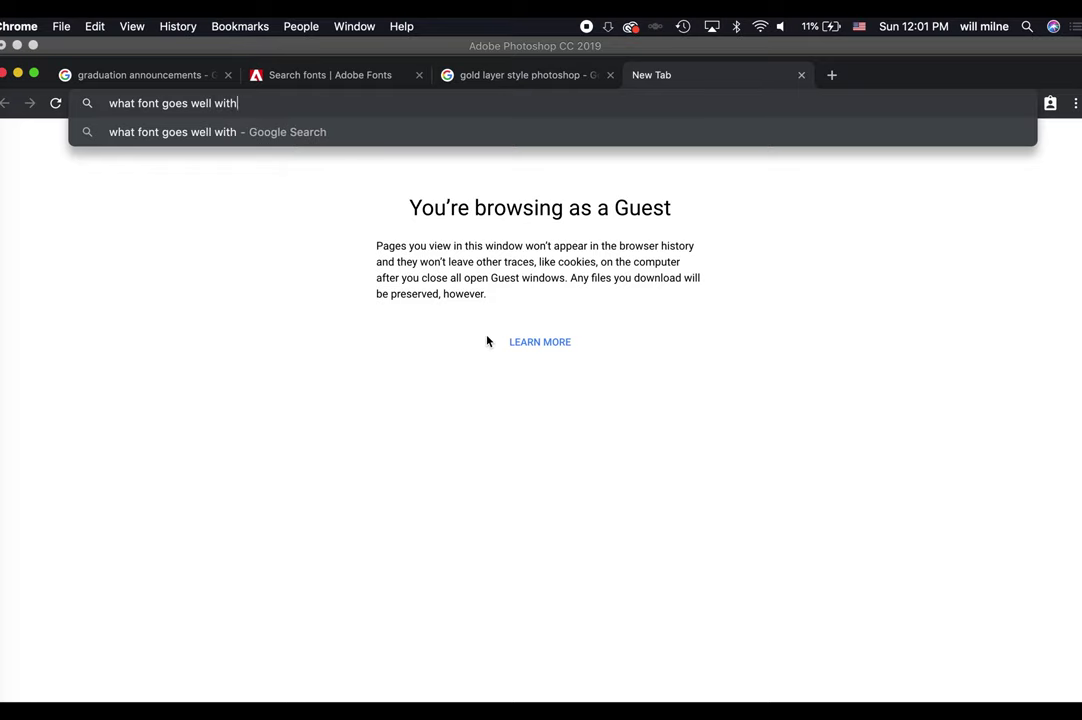
text( tangerine)
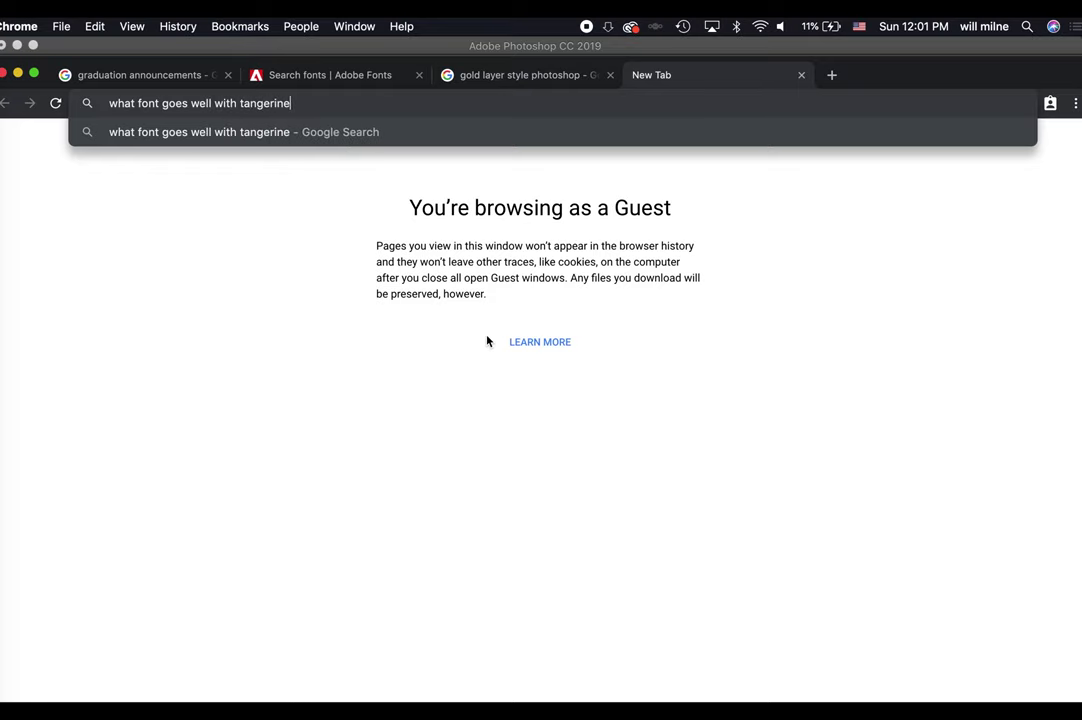
key(Return)
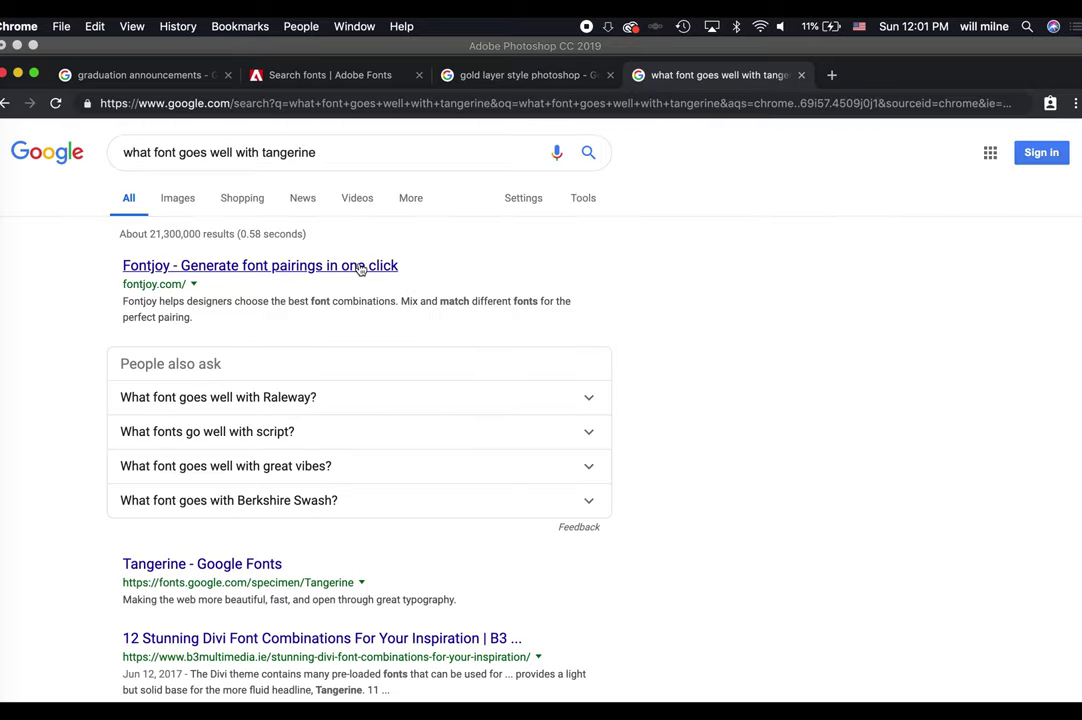
click(202, 564)
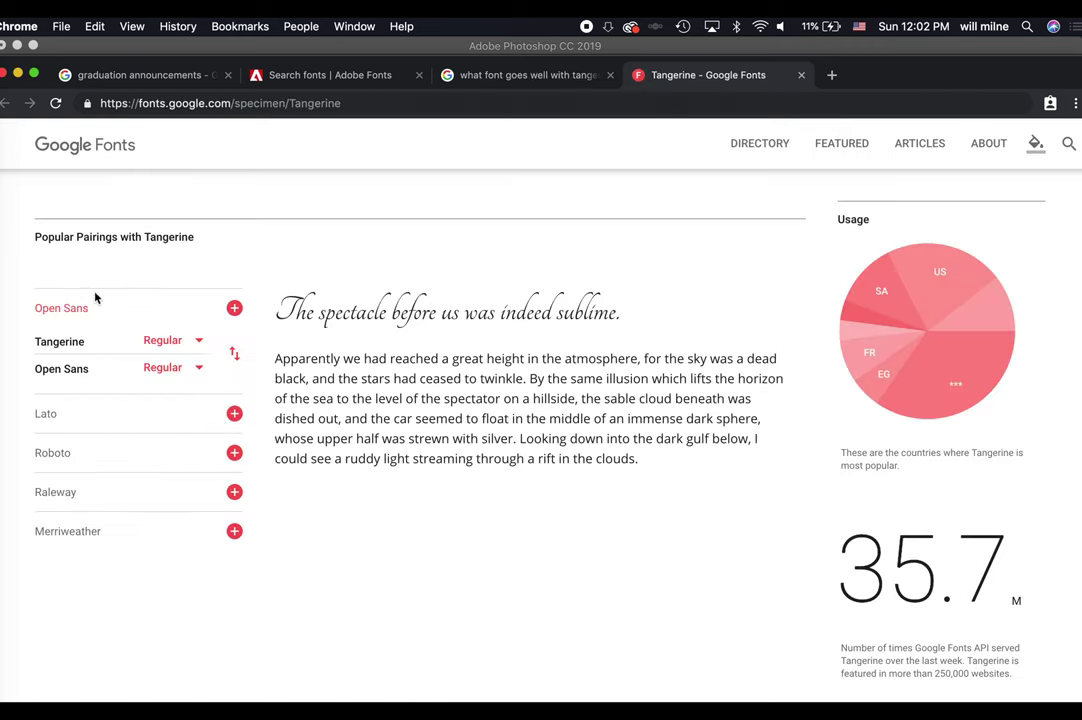
click(234, 308)
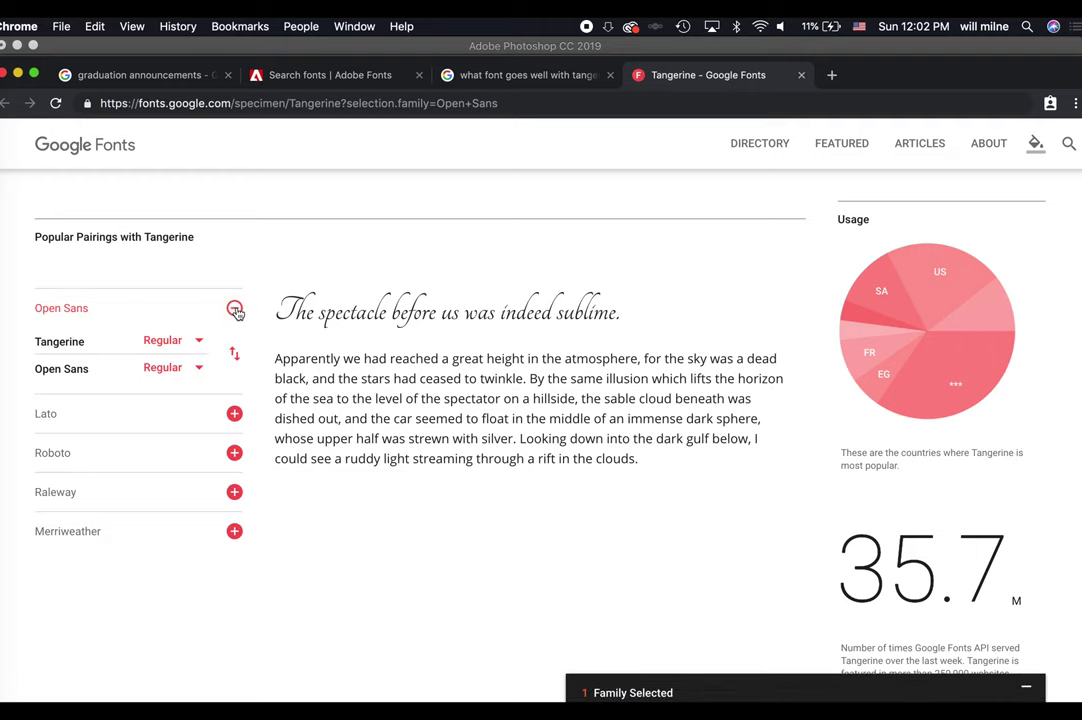
key(ctrl+Up)
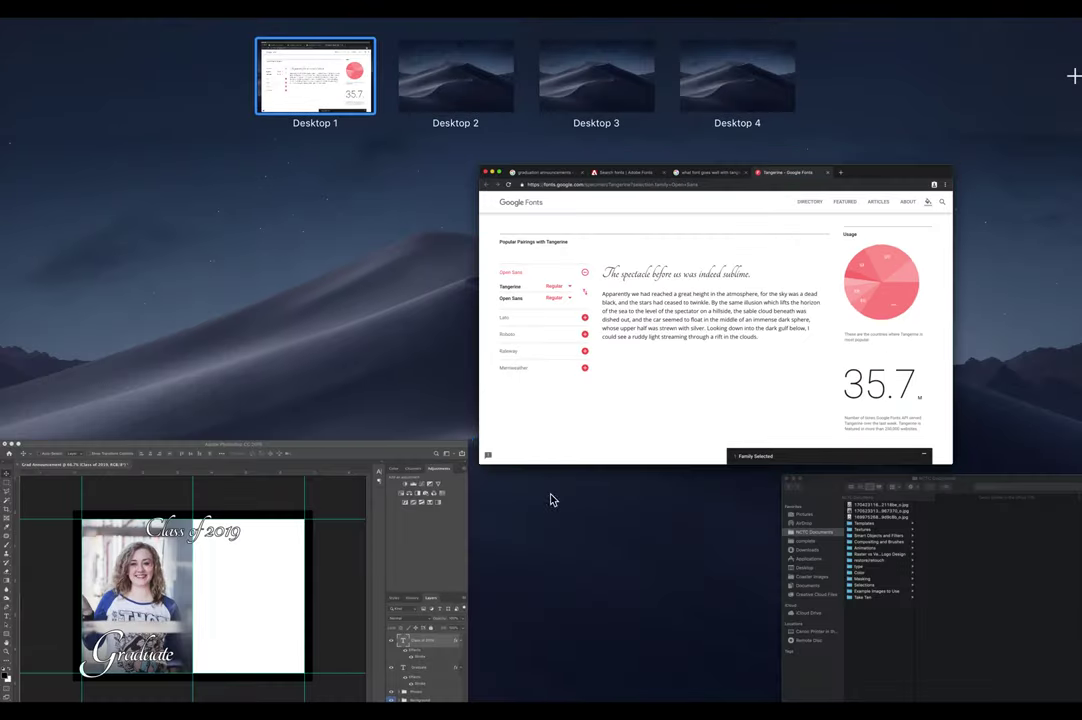
Back in Photoshop, start a new text layer below the title and type the graduate's surname.
click(551, 498)
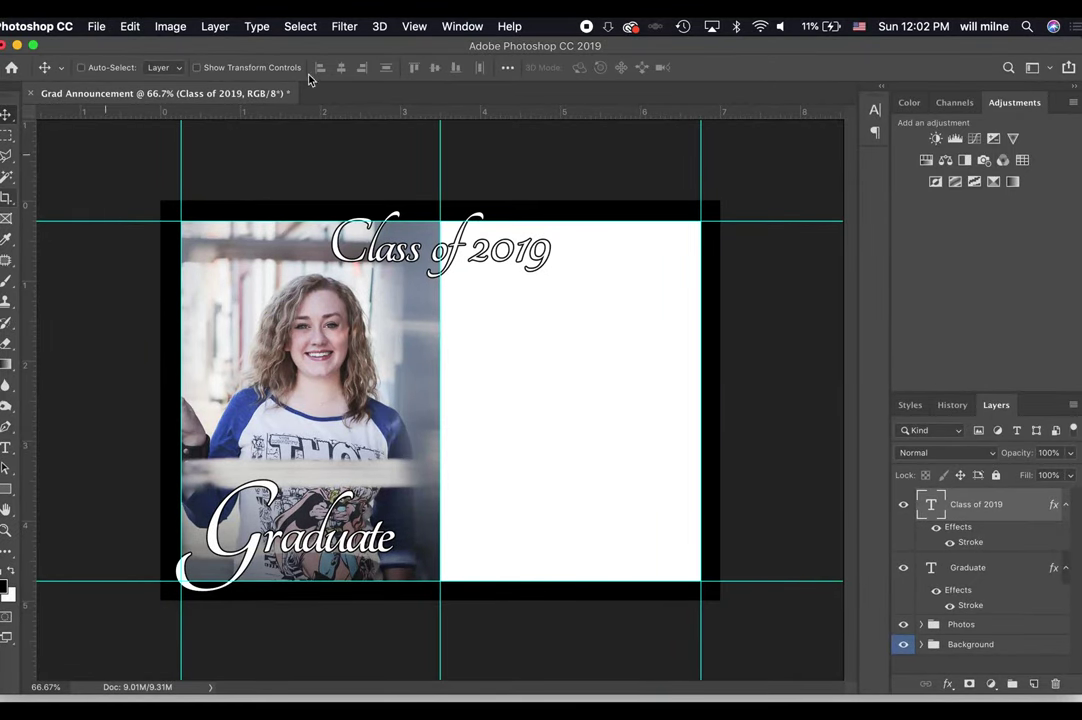
key(t)
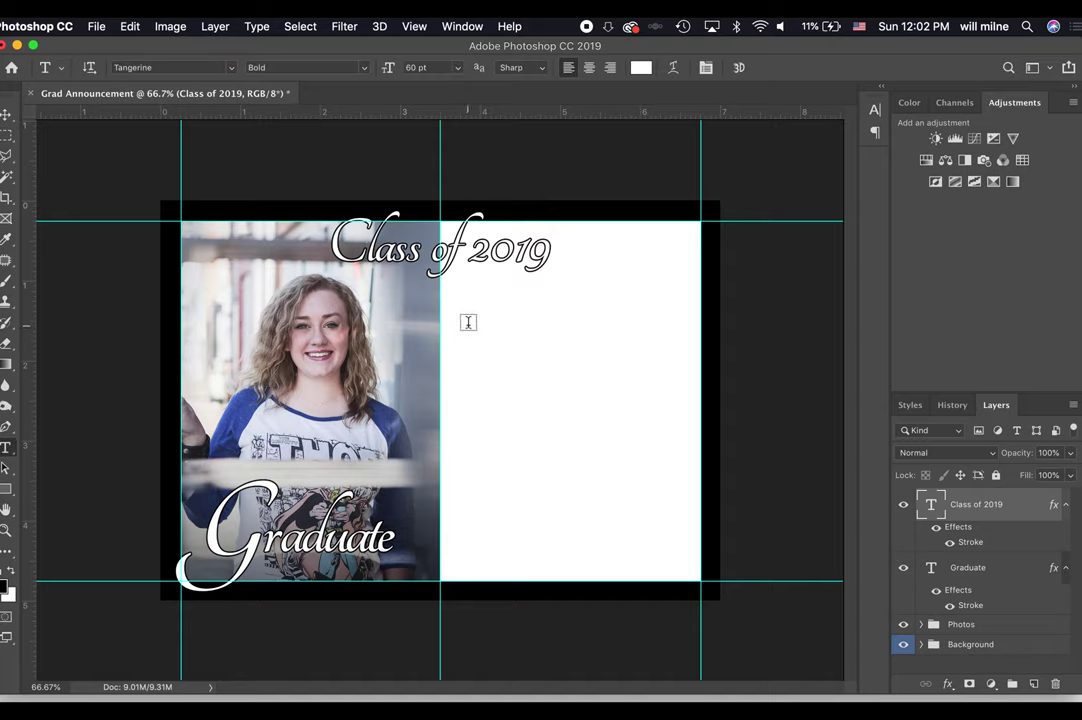
click(455, 322)
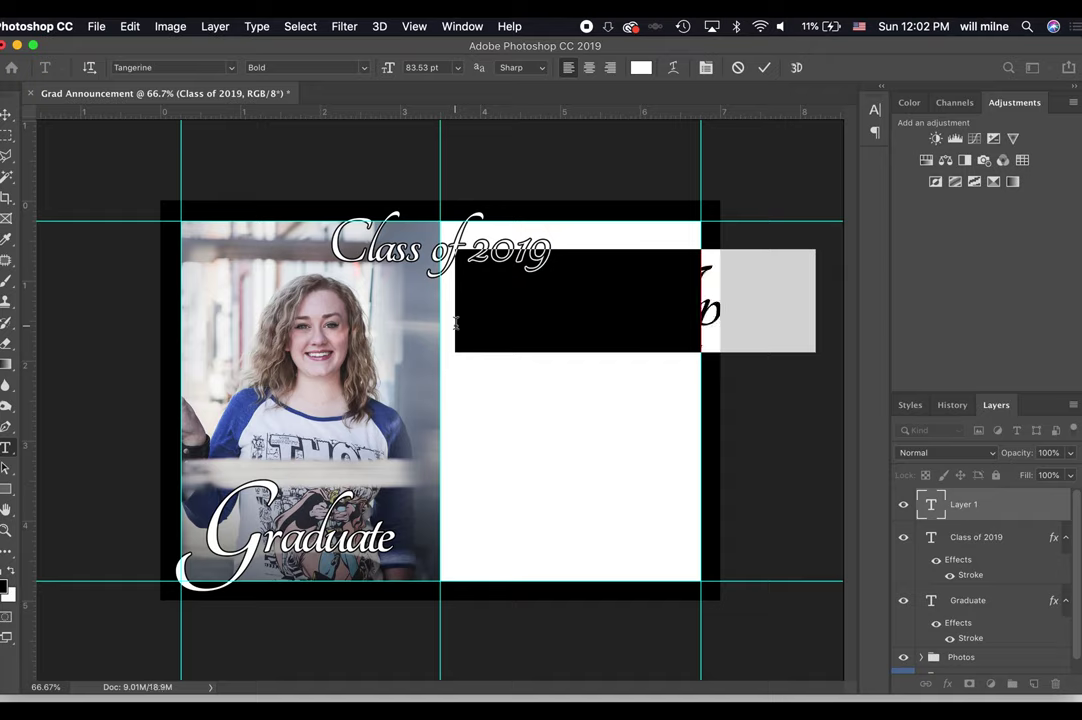
key(BackSpace)
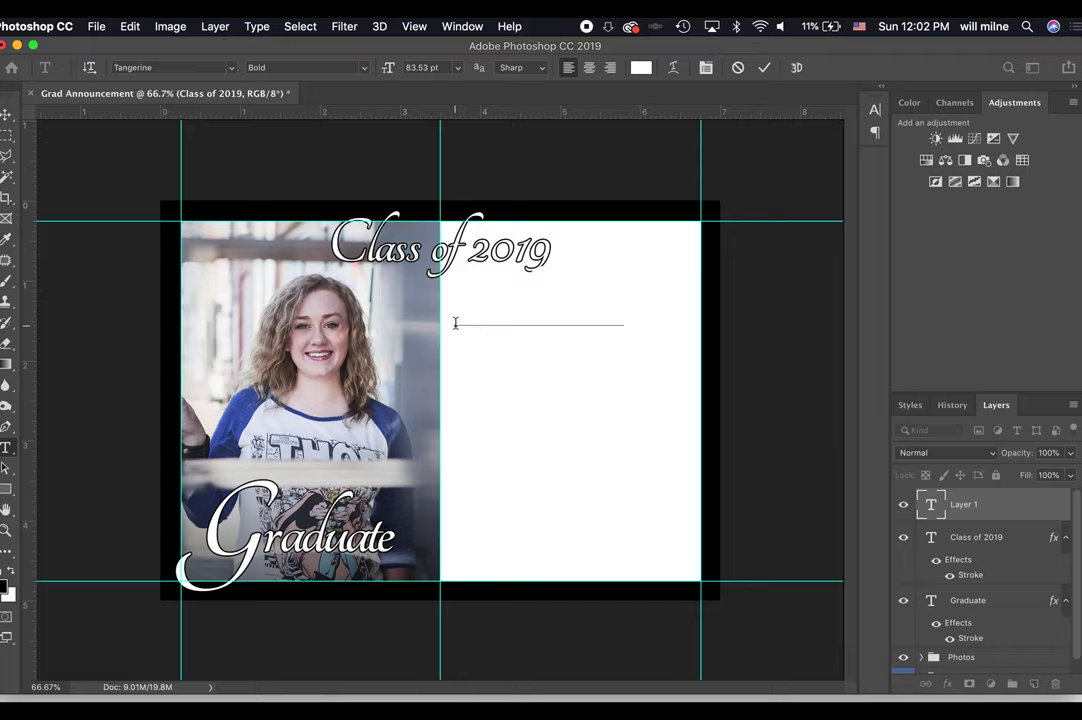
Make the name text black (#000000) at 40 pt and commit it.
key(super+a)
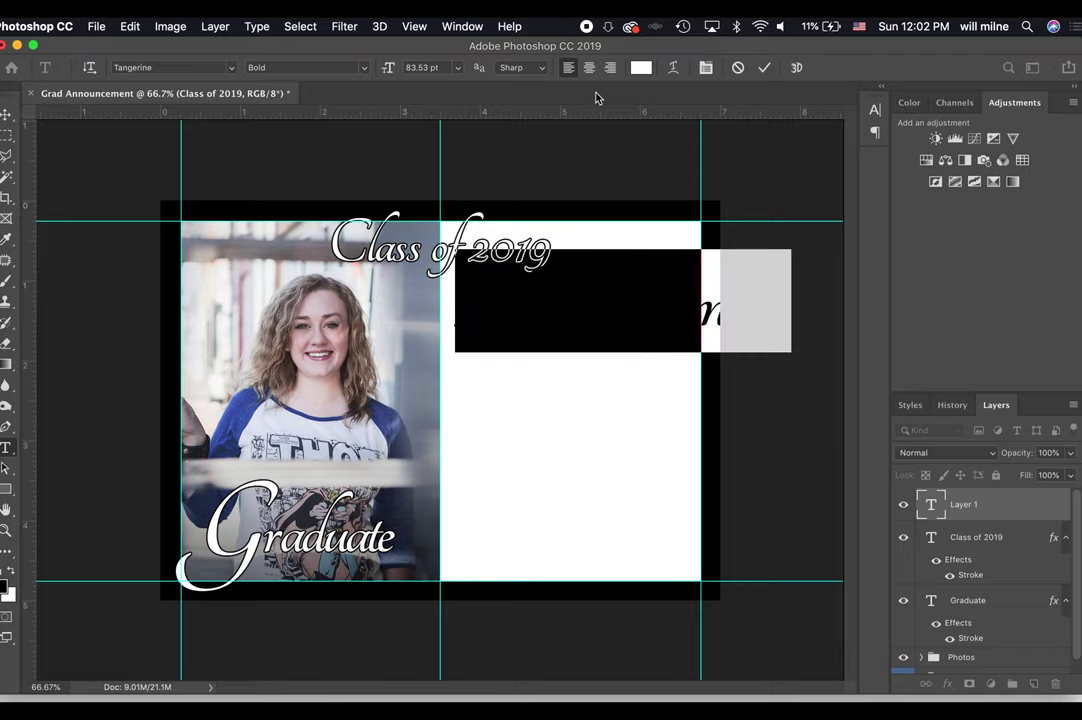
click(641, 68)
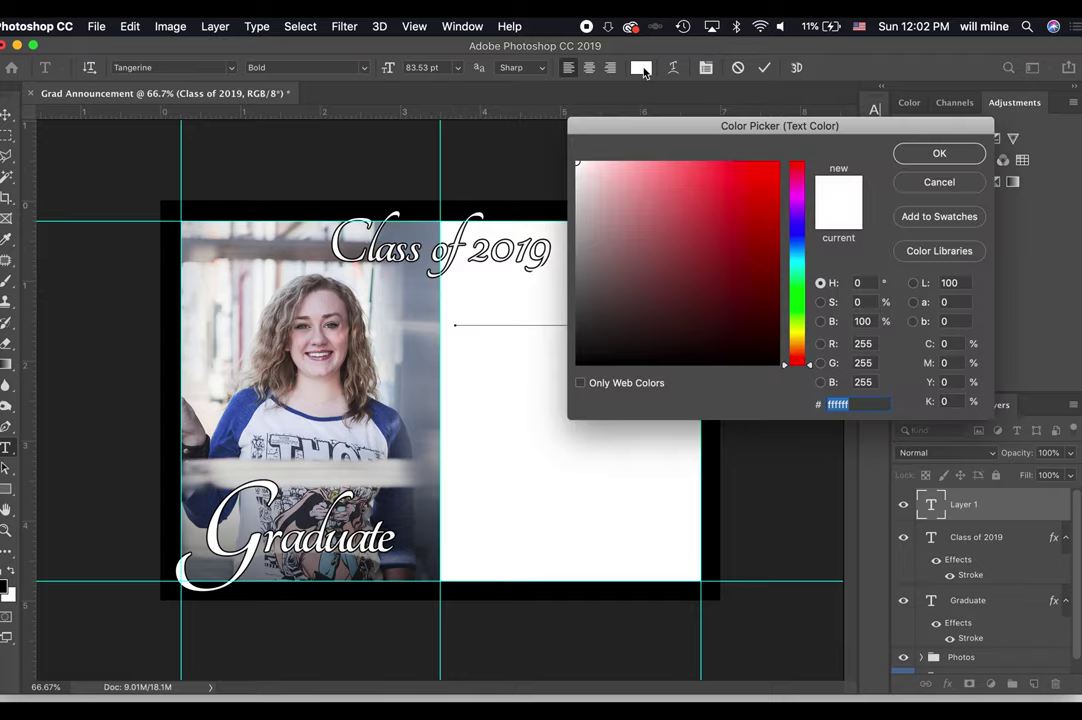
text(000000)
click(939, 153)
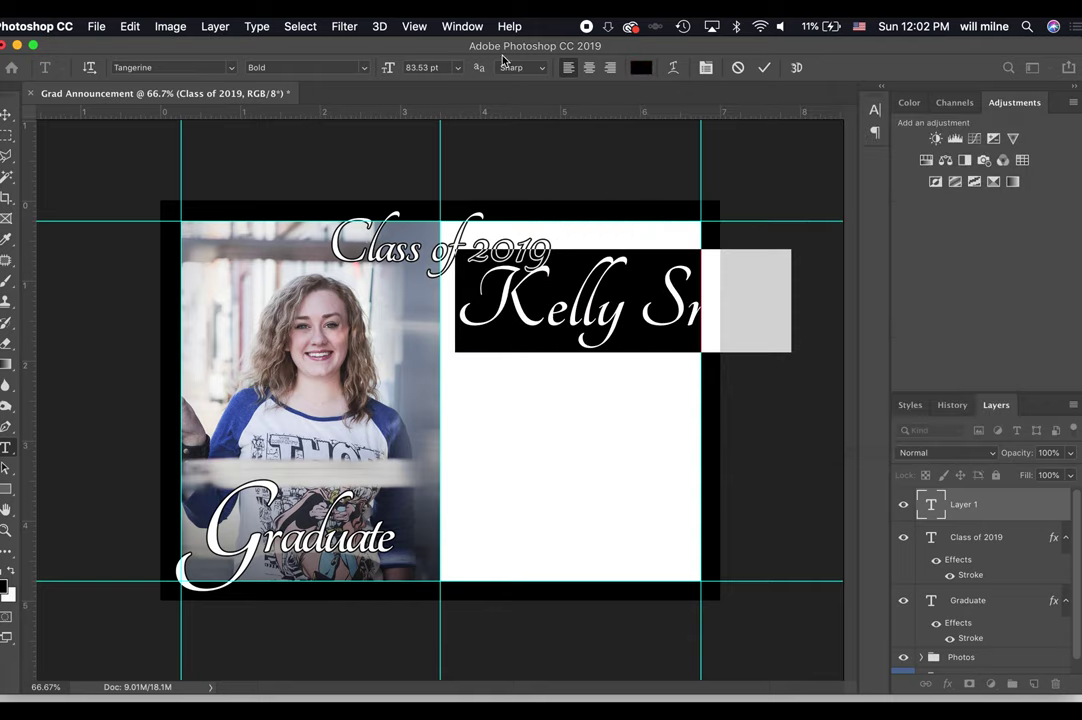
click(445, 68)
text(40)
key(Return)
click(765, 70)
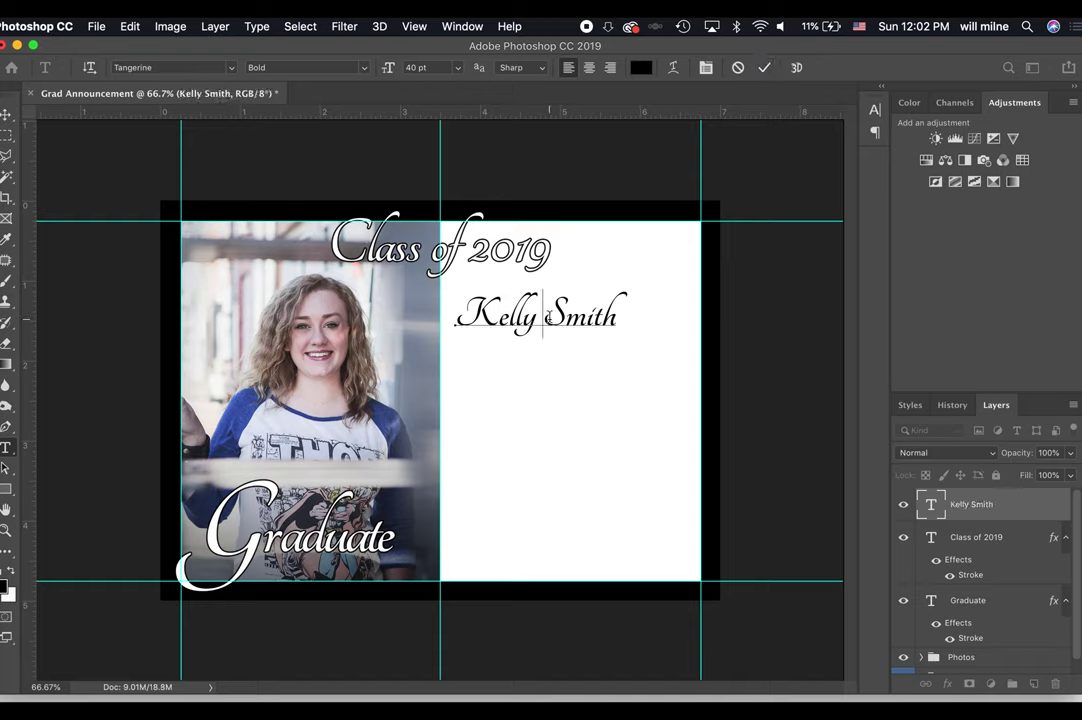
Insert the graduate's middle name before the surname and commit the text.
key(BackSpace)
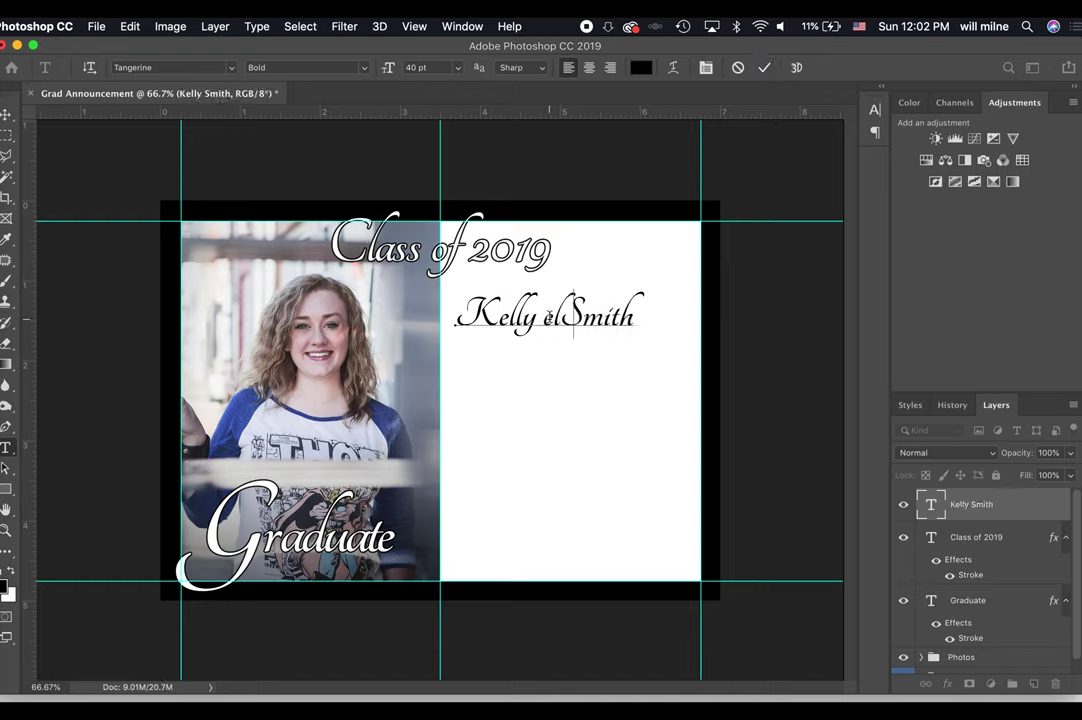
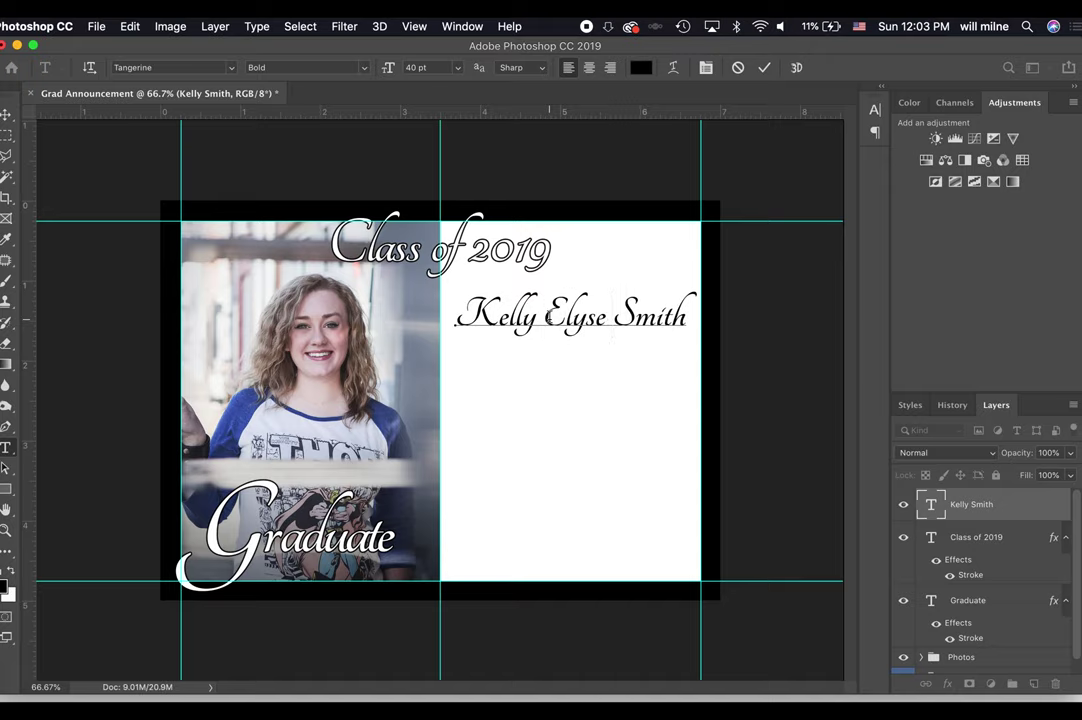
click(764, 67)
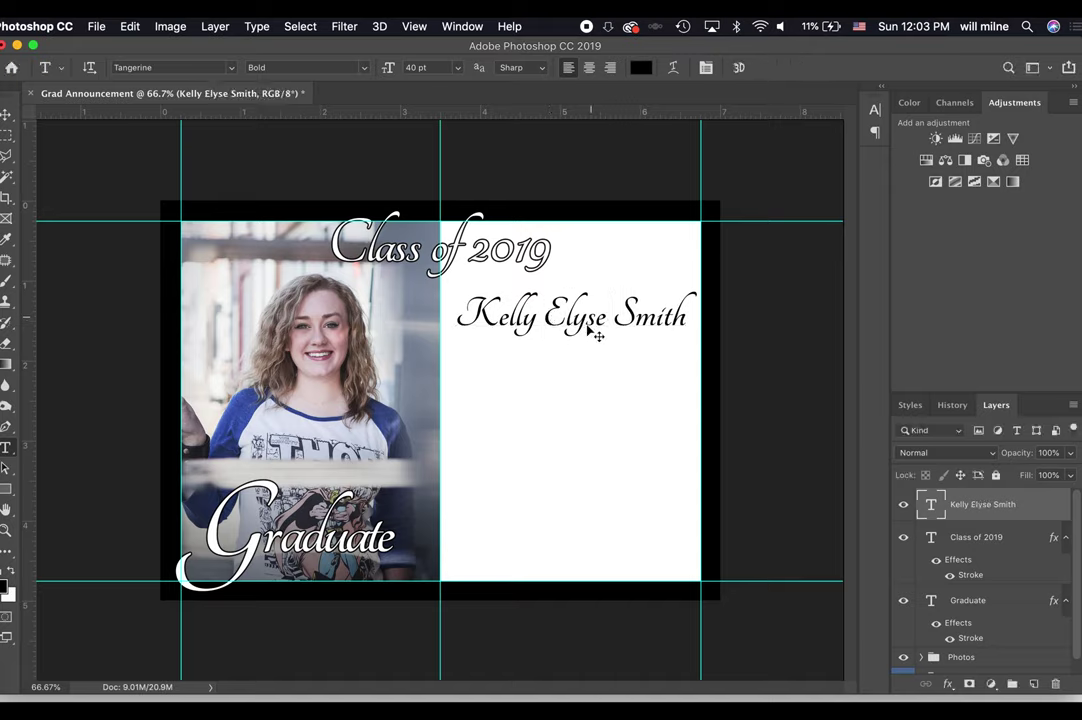
Nudge the name line slightly left beneath the Class of 2019 title.
key(v)
drag(588, 328, 578, 315)
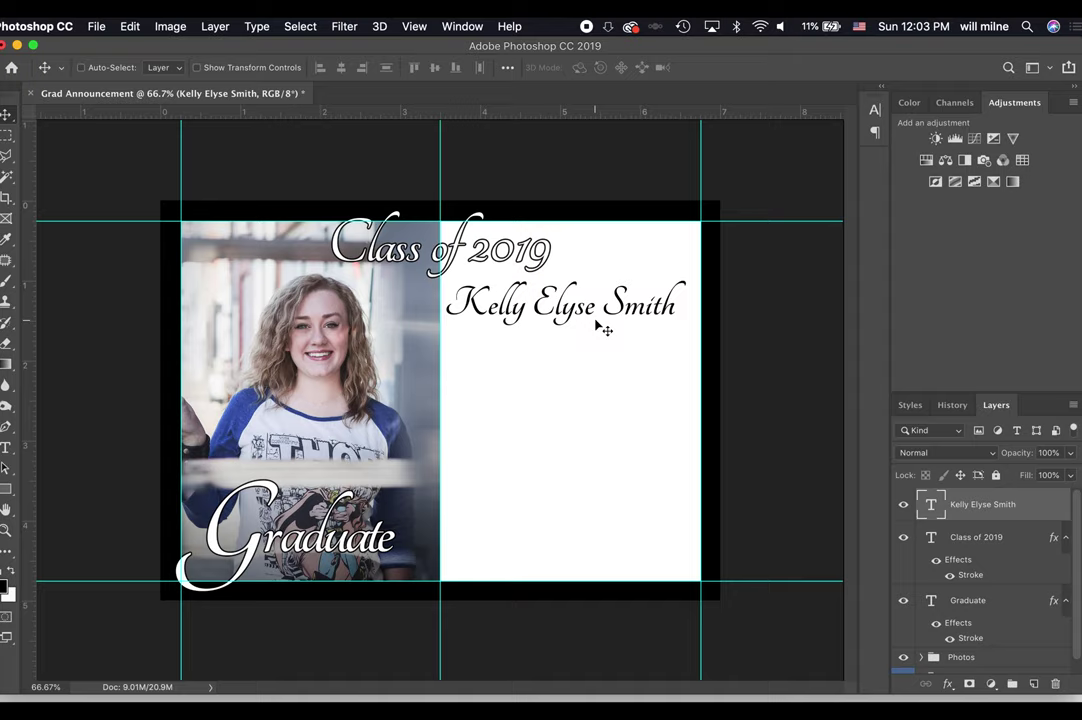
key(shift+Right)
key(shift+Right)
key(shift+Right)
key(shift+Right)
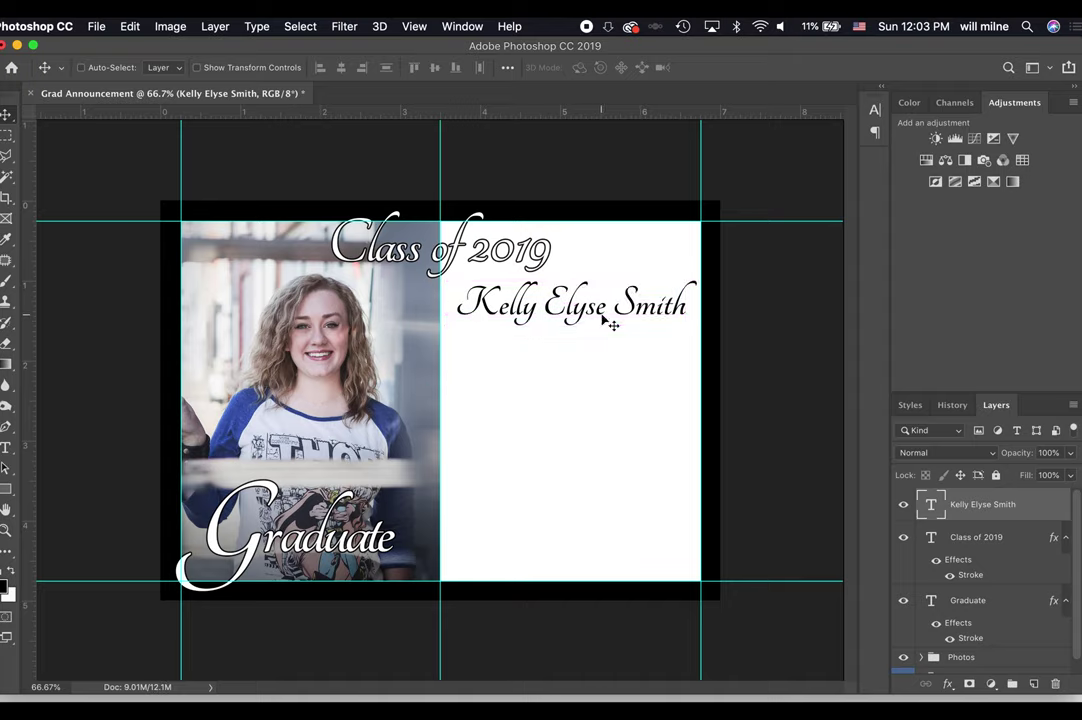
key(shift+Left)
key(shift+Left)
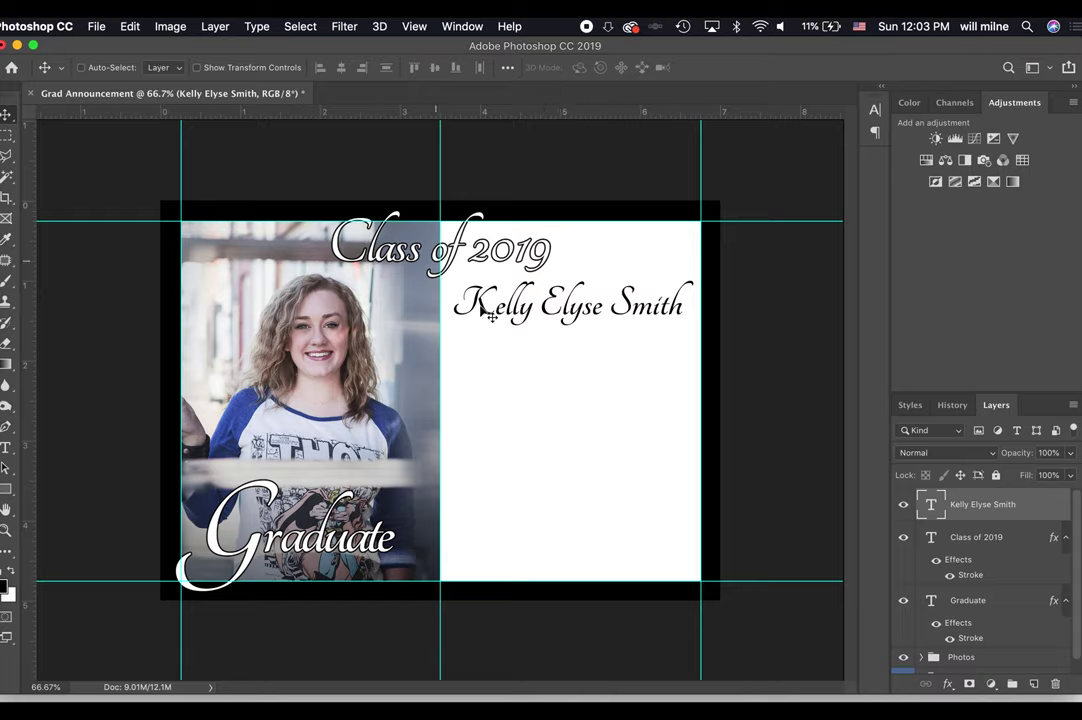
Select all of the name layer's text for editing from its T thumbnail.
double_click(930, 503)
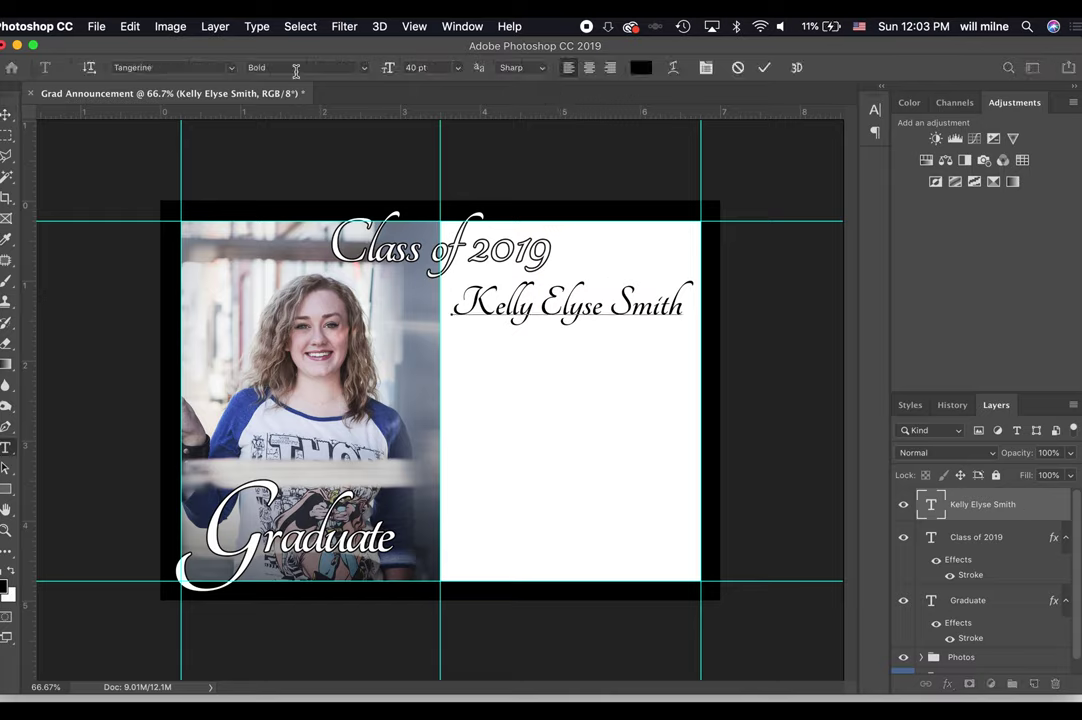
key(Escape)
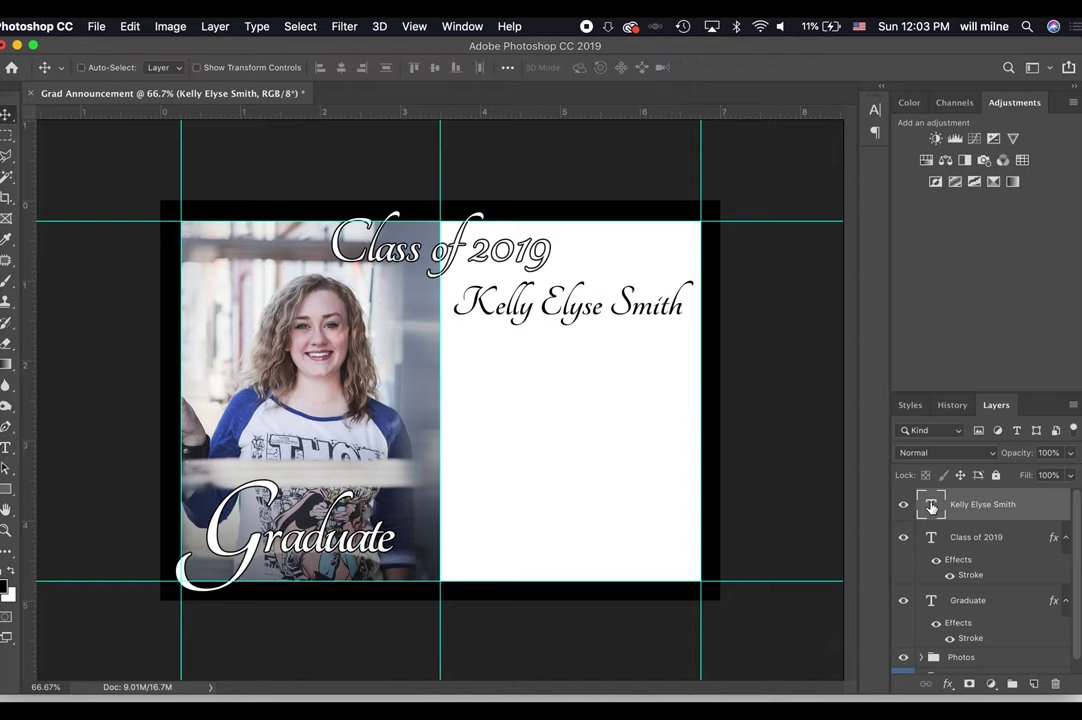
double_click(931, 506)
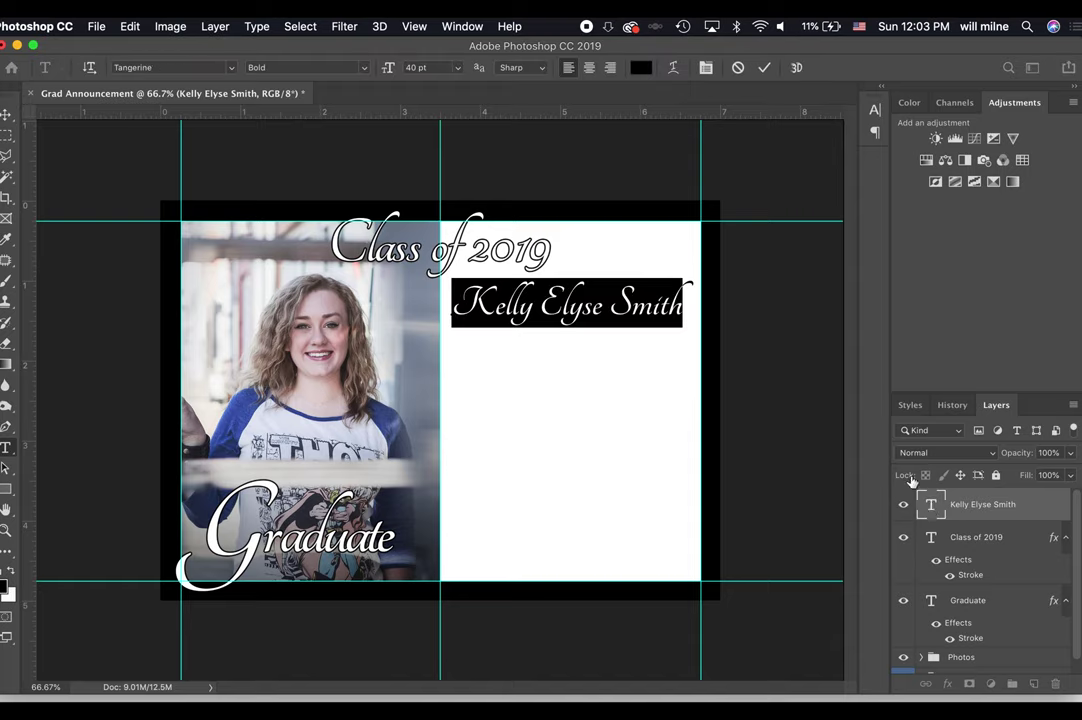
Open the font family list for the graduate's name and scroll through alternative typefaces.
click(219, 69)
click(231, 67)
scroll(215, 512, down, 20)
scroll(215, 512, down, 2)
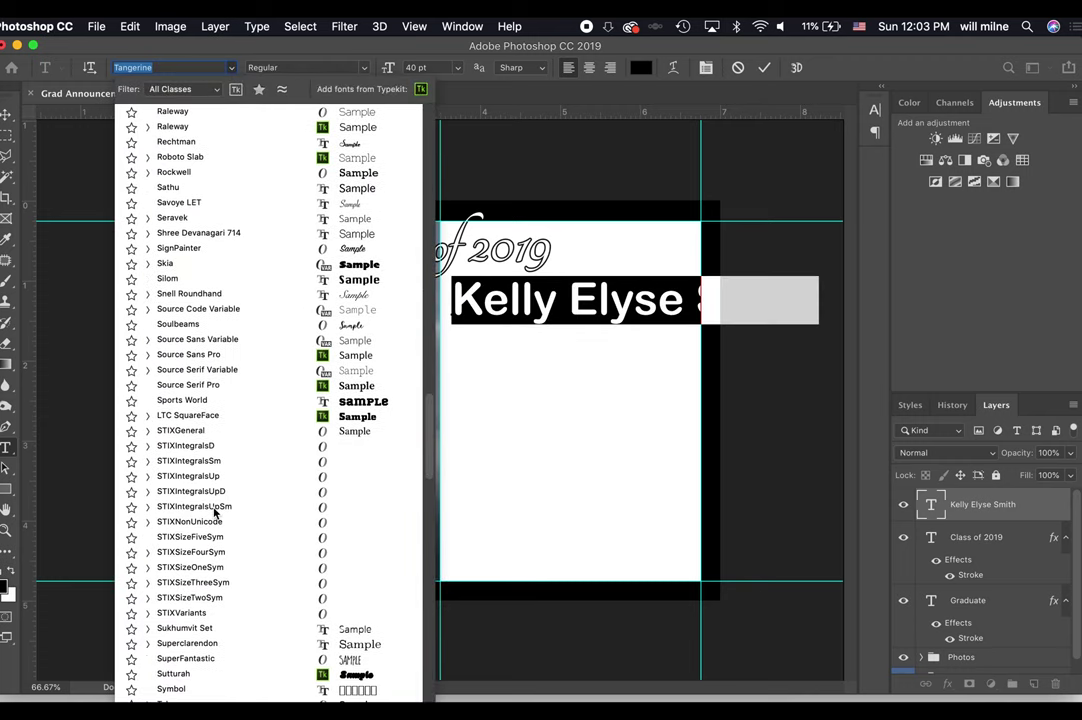
scroll(215, 512, up, 10)
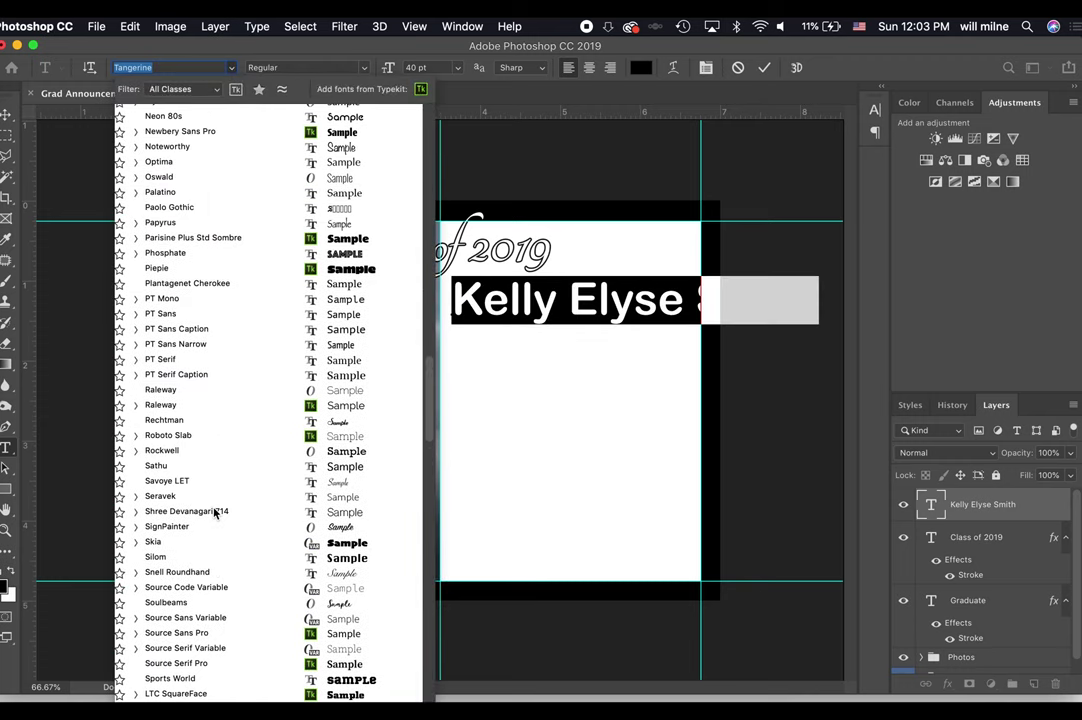
scroll(215, 512, up, 2)
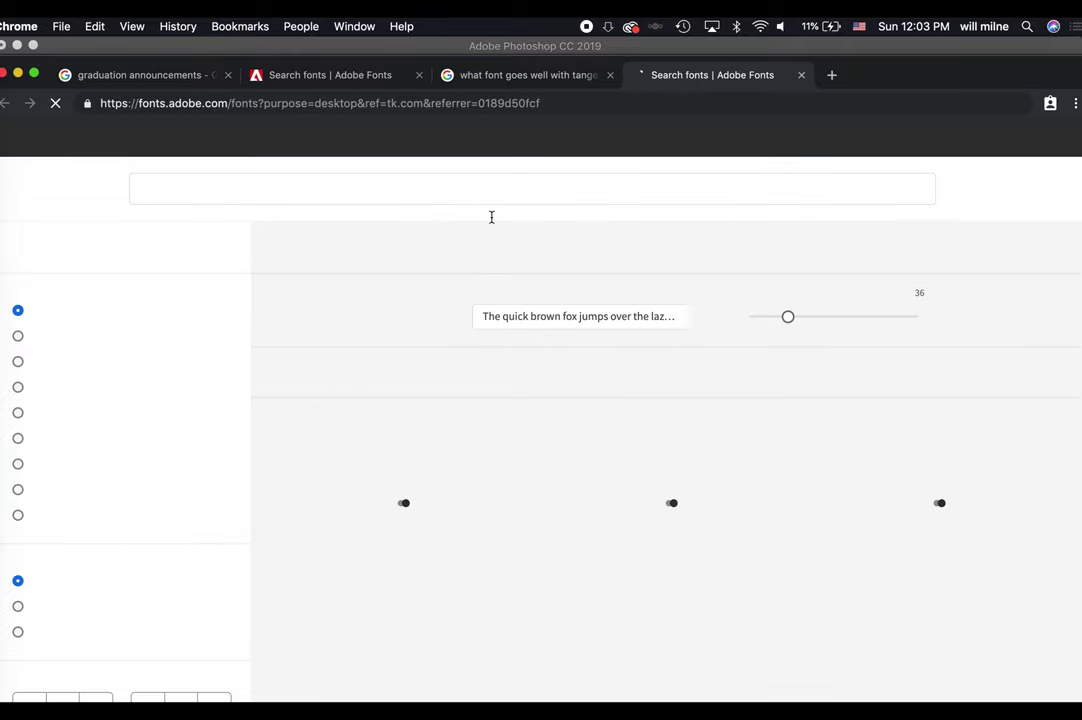
Search Adobe Fonts for 'open sans', activate its 13 fonts, and return to Photoshop.
text(open s)
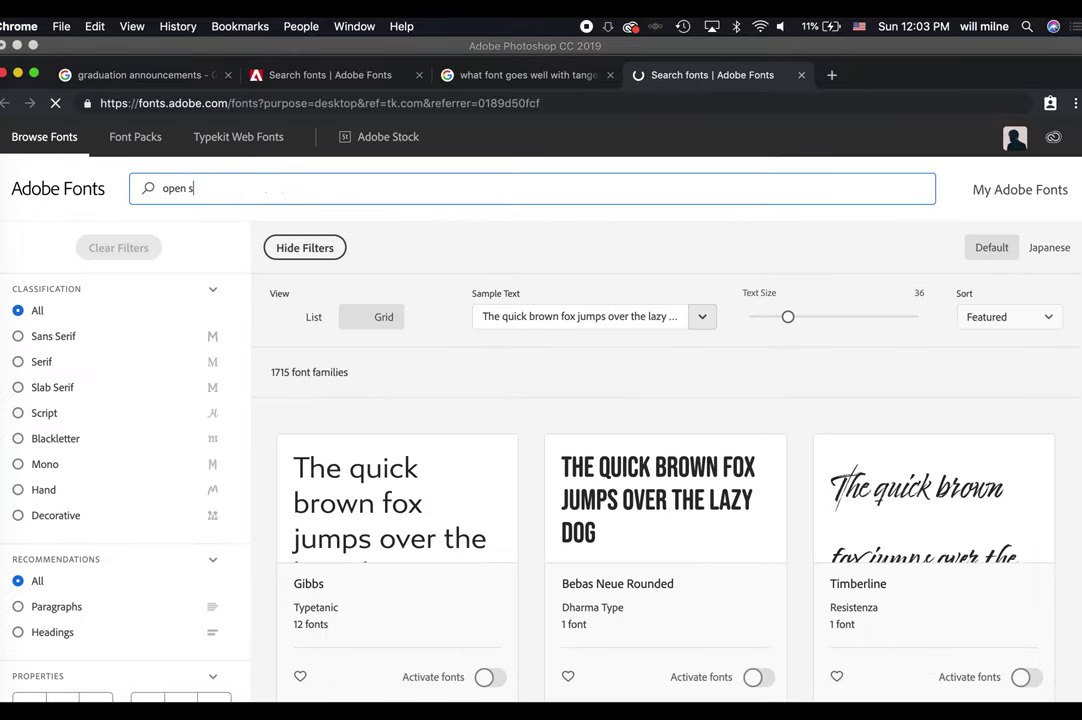
text(ans)
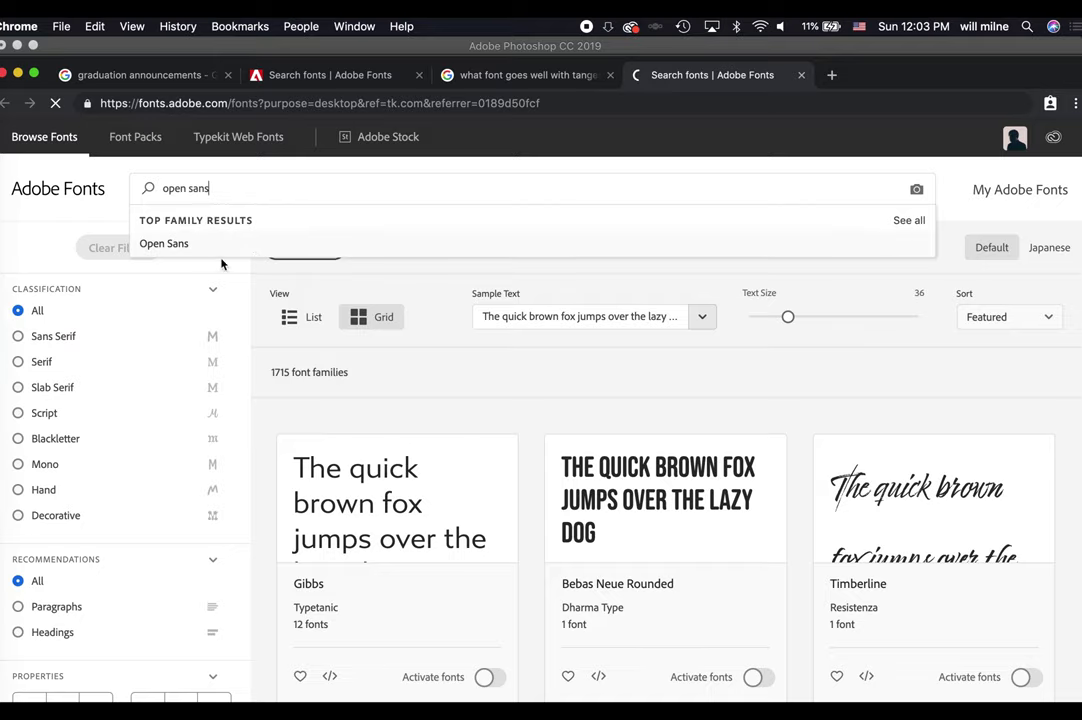
key(Return)
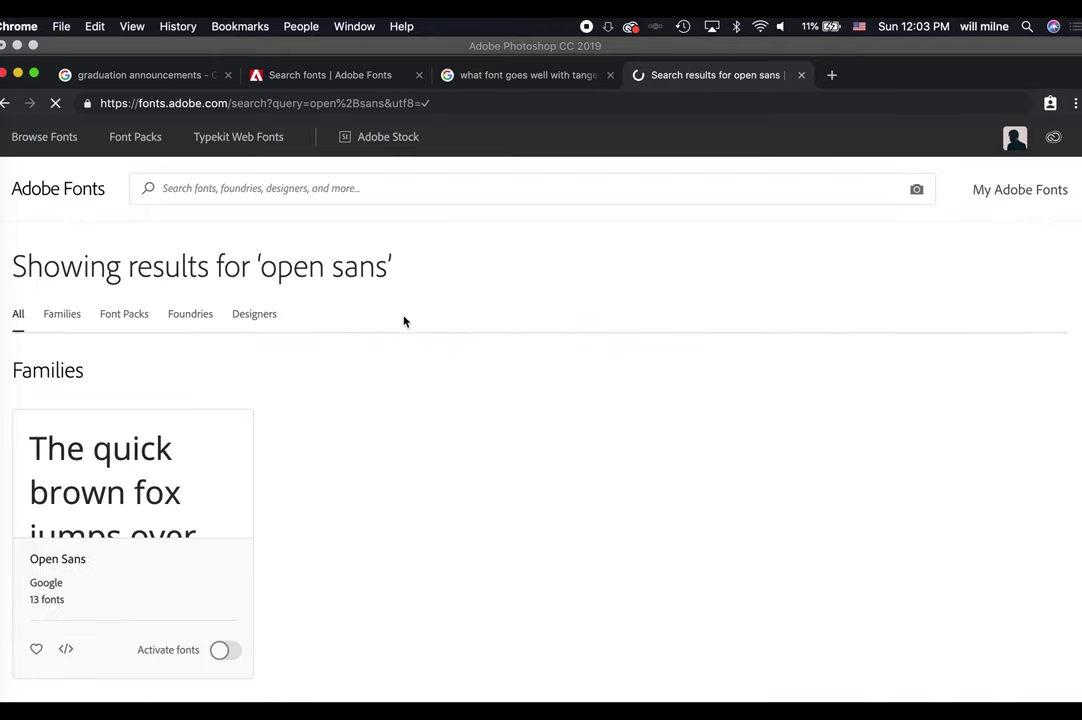
scroll(423, 510, down, 3)
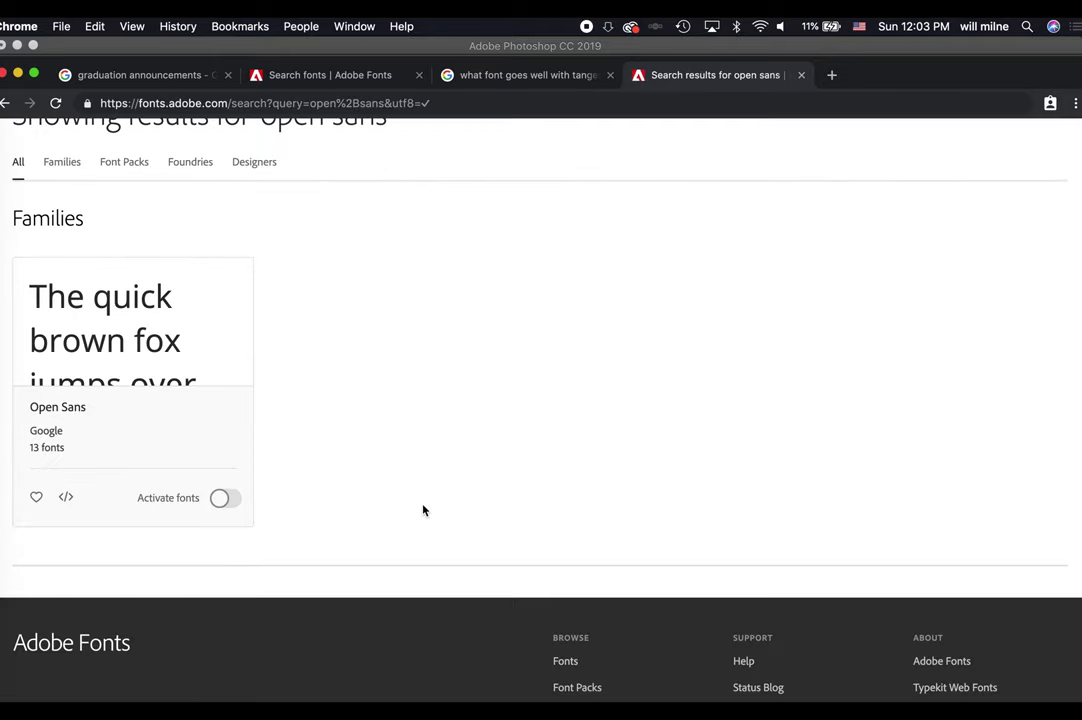
click(224, 505)
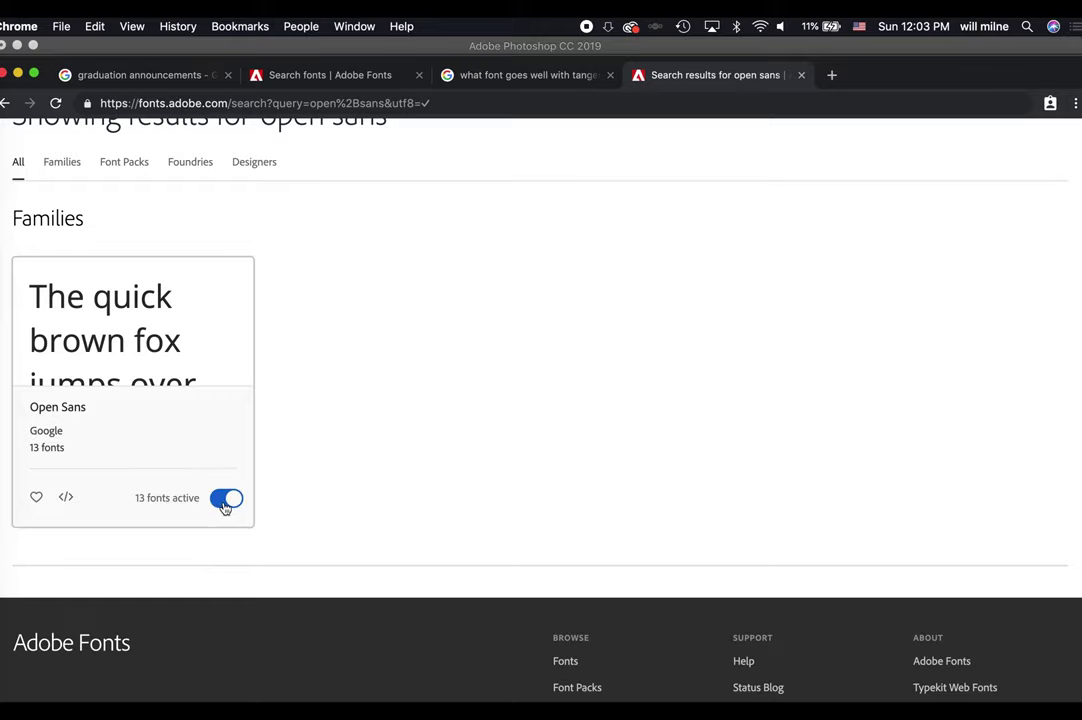
click(610, 74)
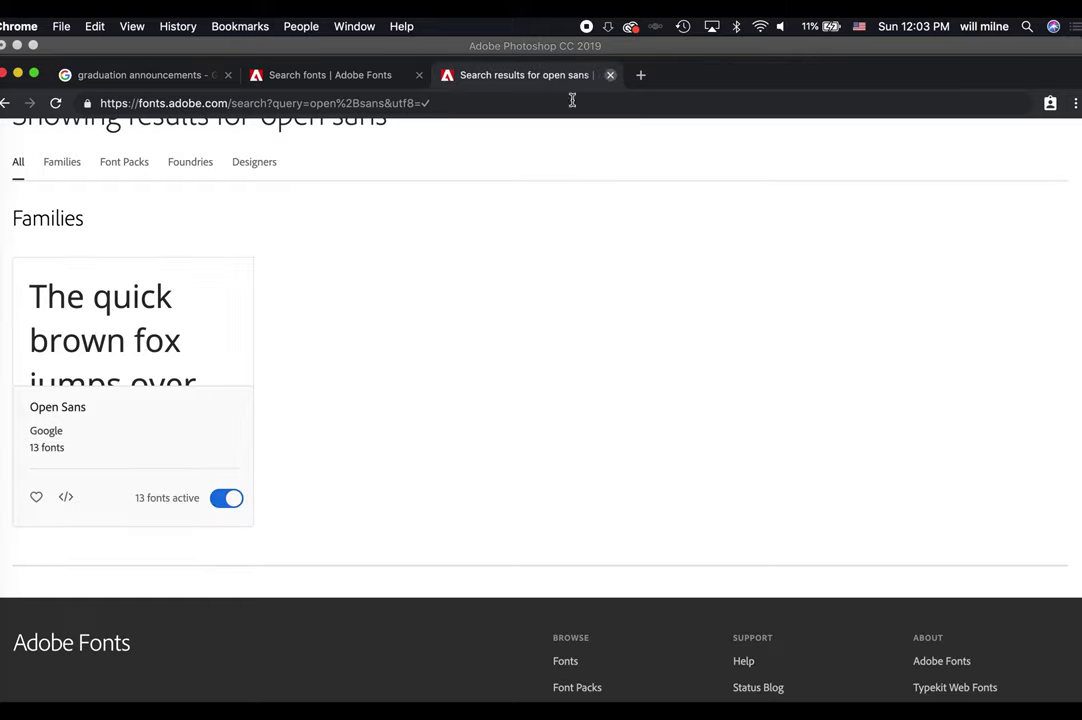
click(4, 411)
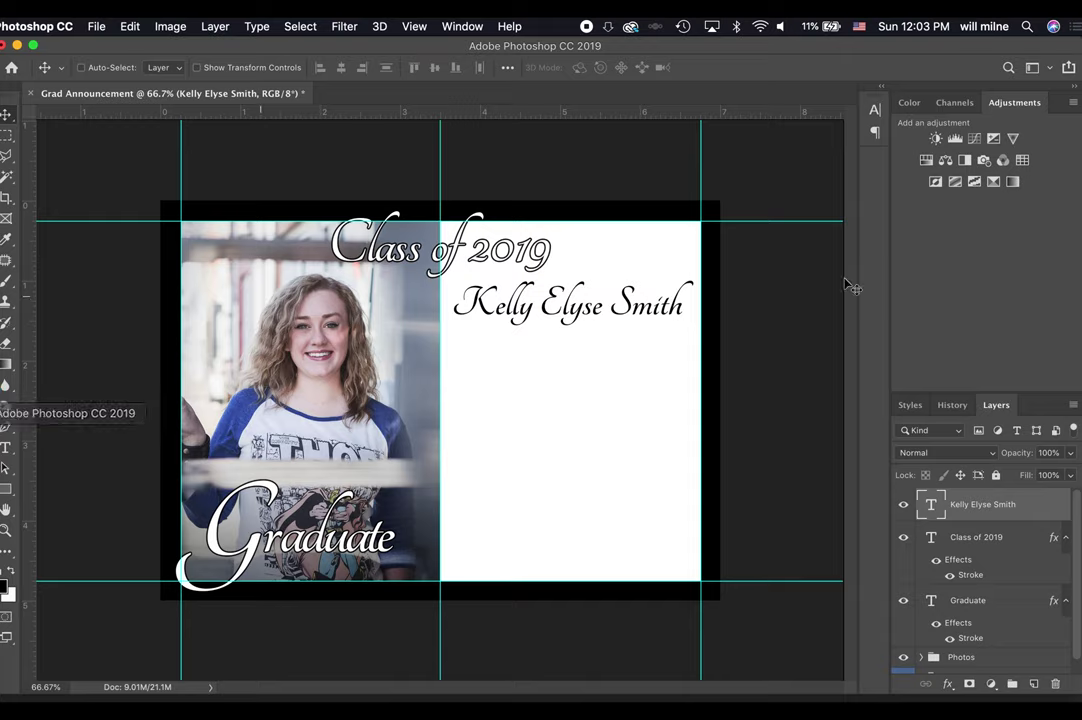
double_click(545, 311)
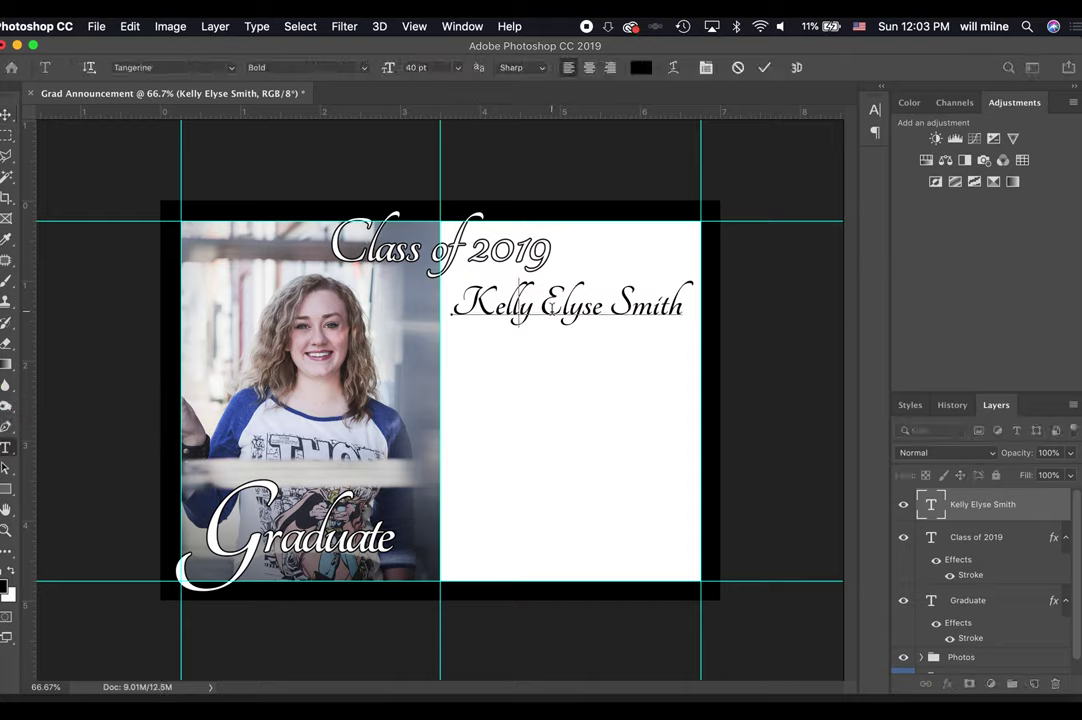
double_click(551, 308)
click(551, 308)
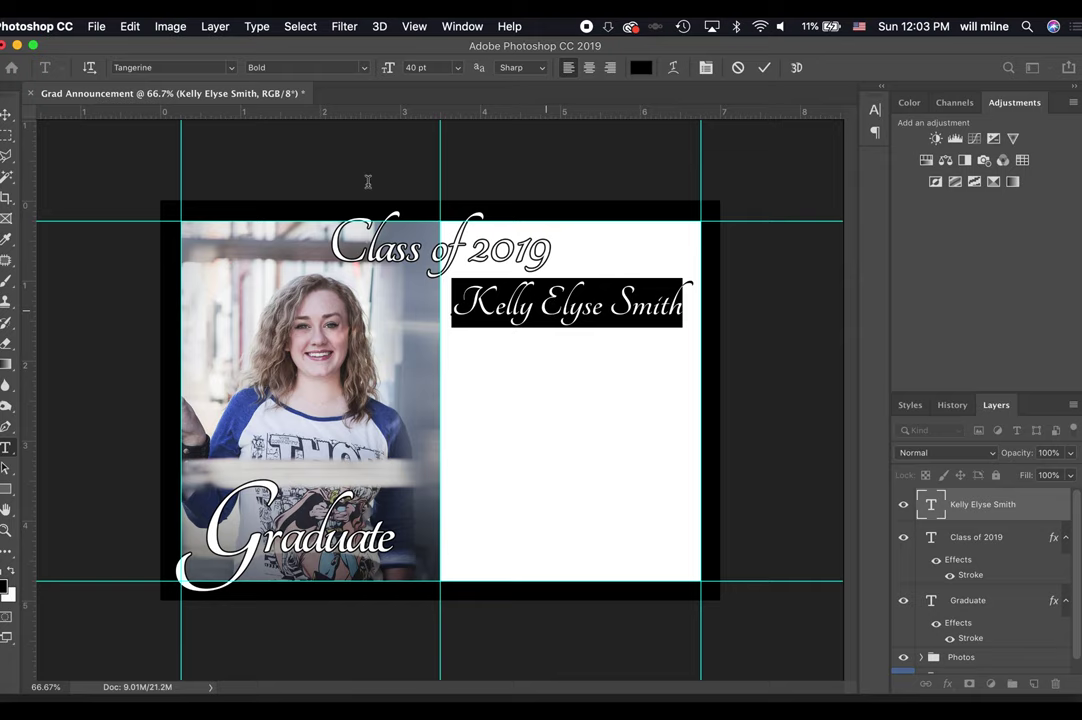
click(231, 67)
scroll(225, 372, down, 10)
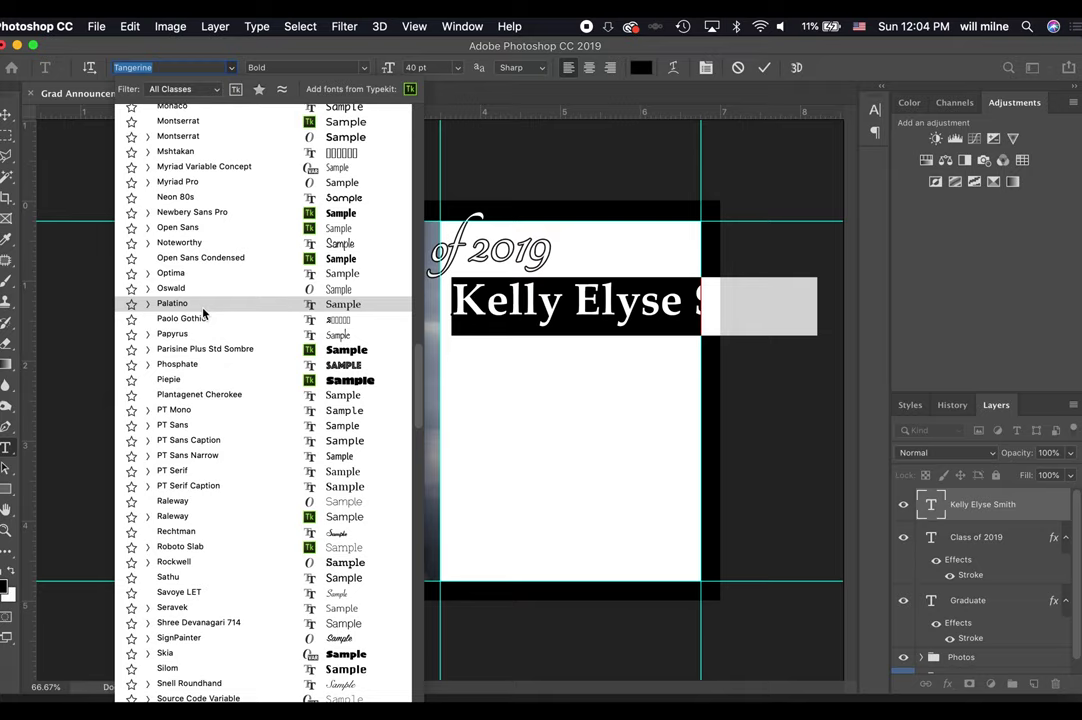
click(148, 228)
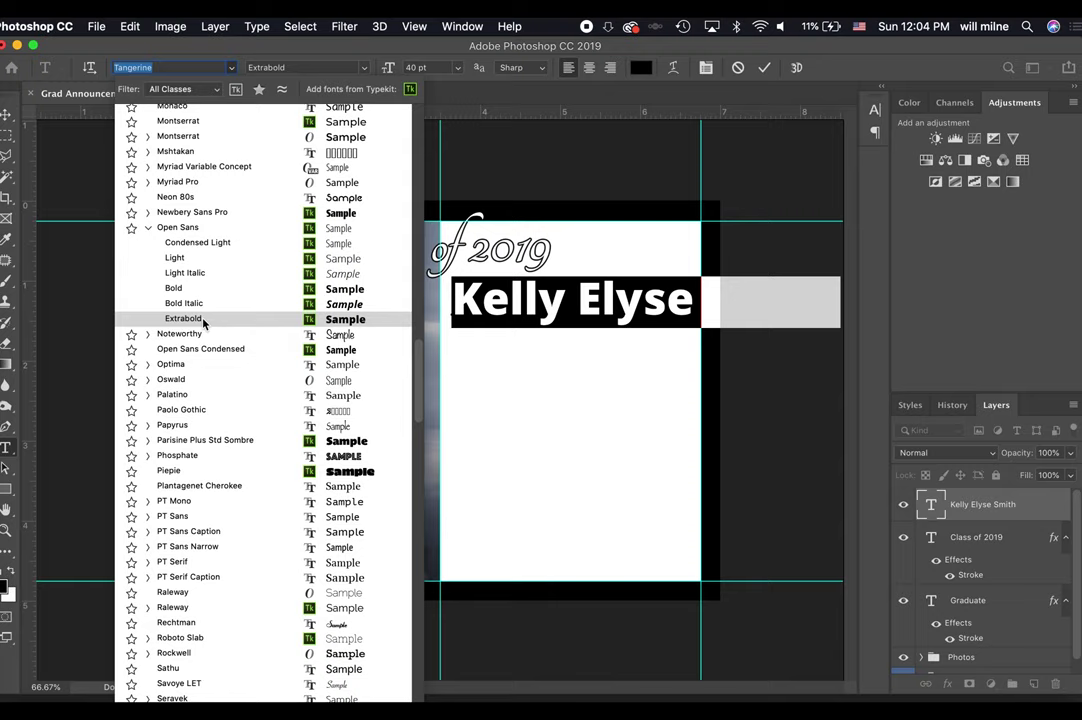
click(743, 73)
click(740, 69)
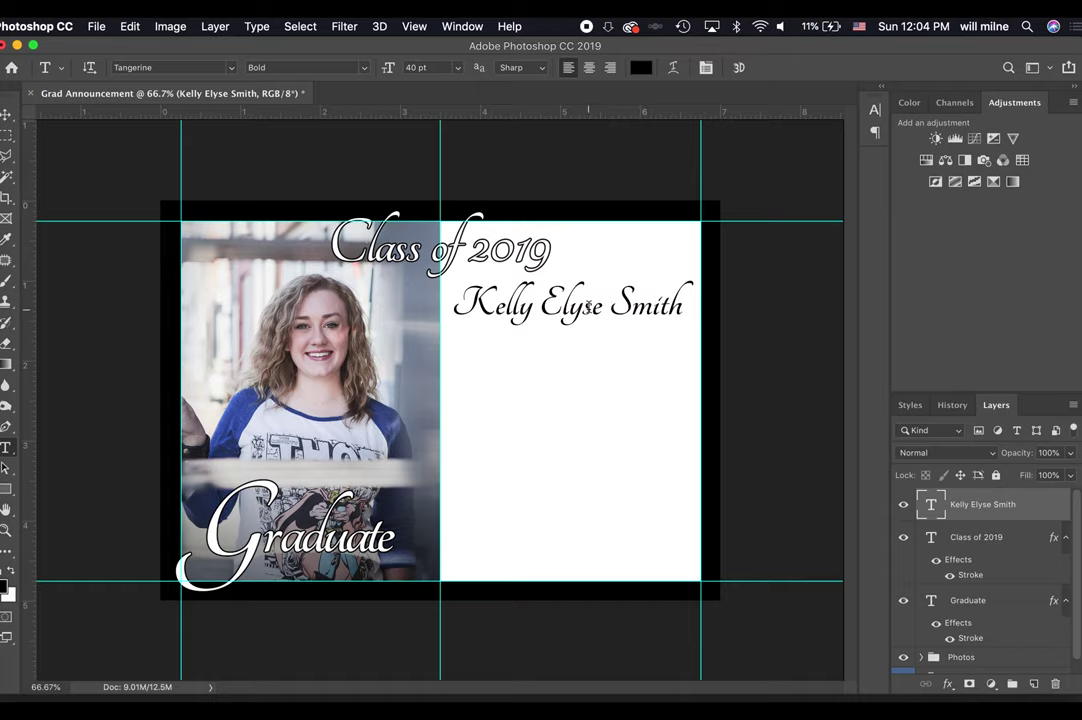
Copy the Class of 2019 layer style and paste its stroke onto the name layer.
click(990, 550)
right_click(993, 548)
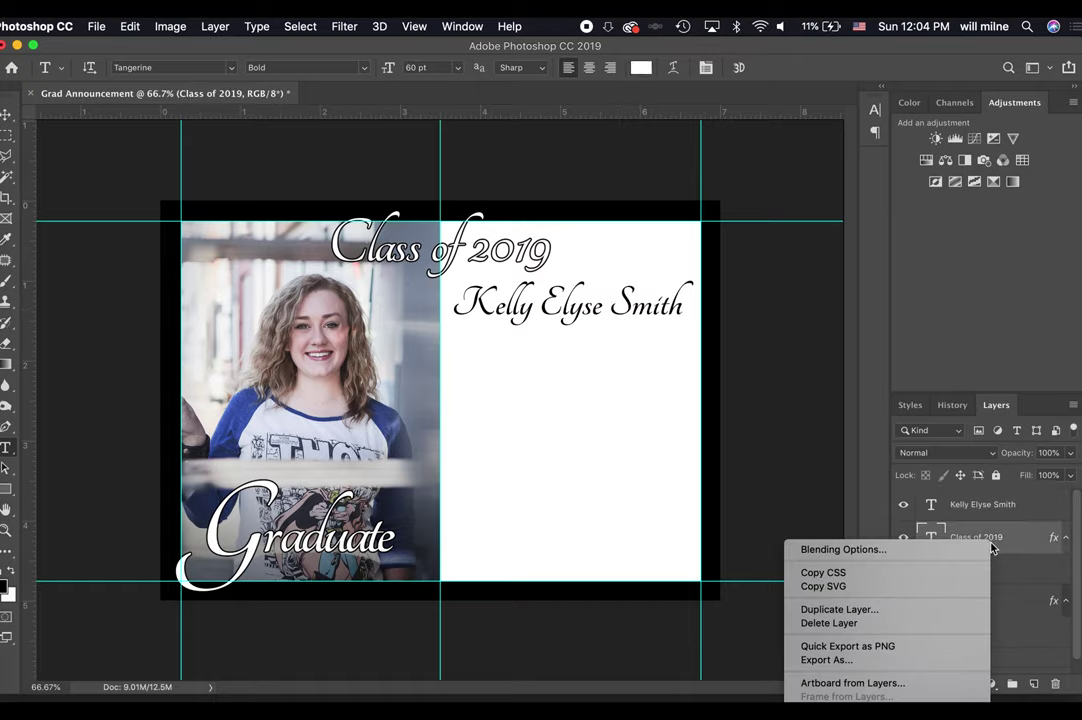
scroll(890, 650, down, 10)
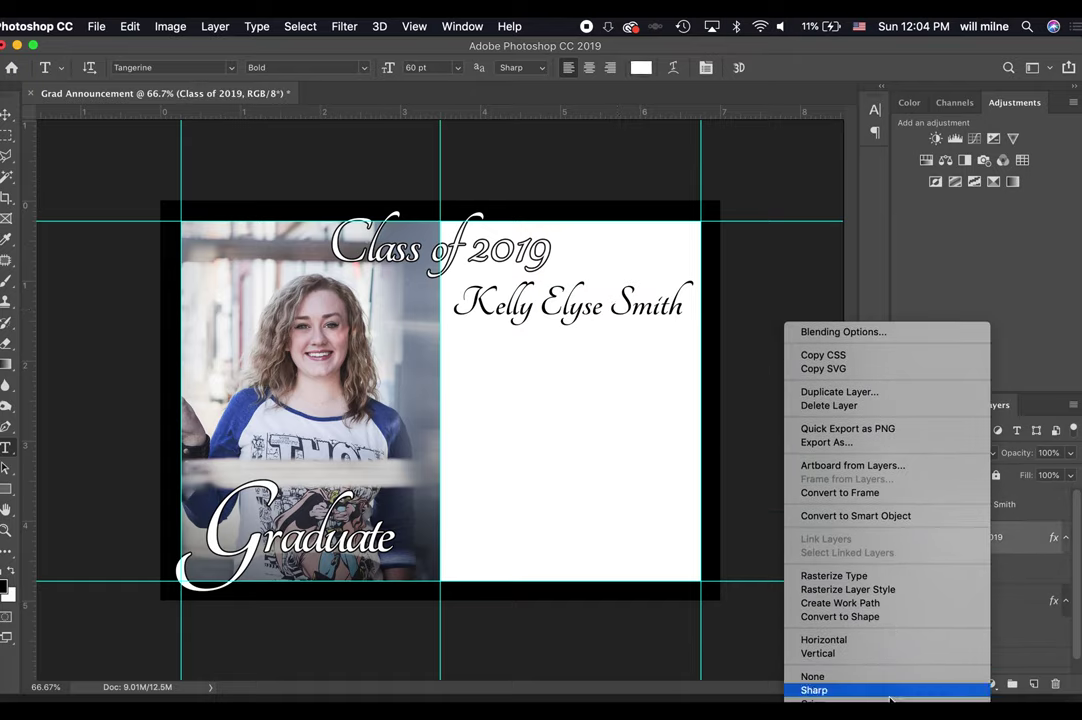
scroll(875, 600, down, 5)
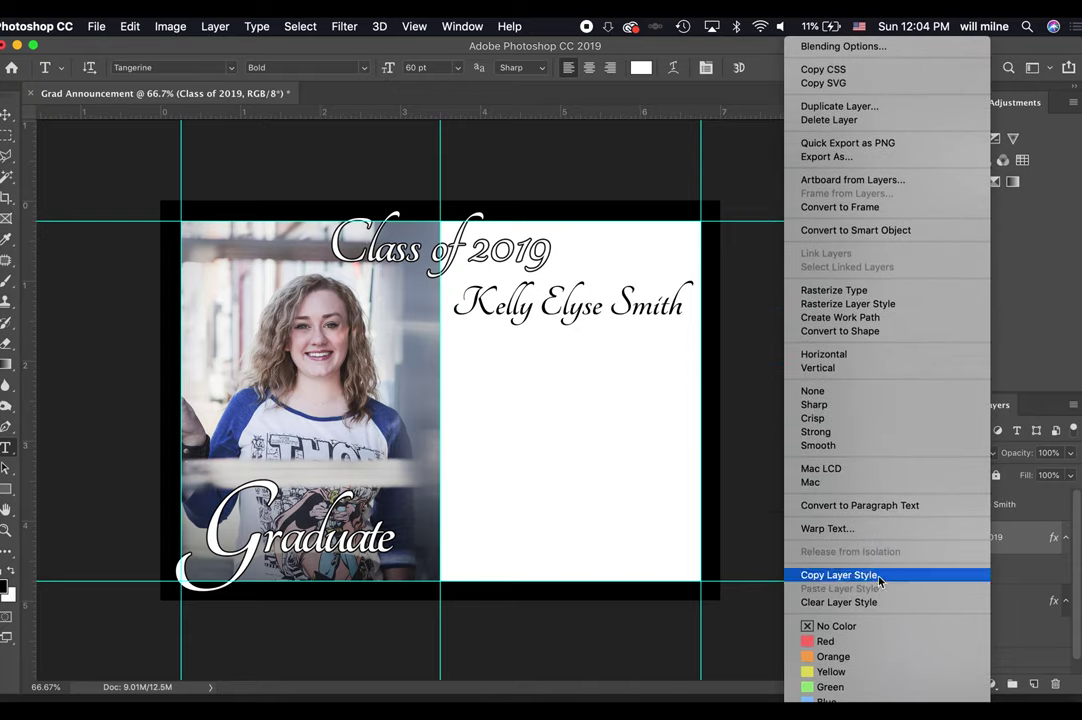
click(875, 578)
click(1012, 507)
right_click(1012, 507)
scroll(1005, 510, down, 5)
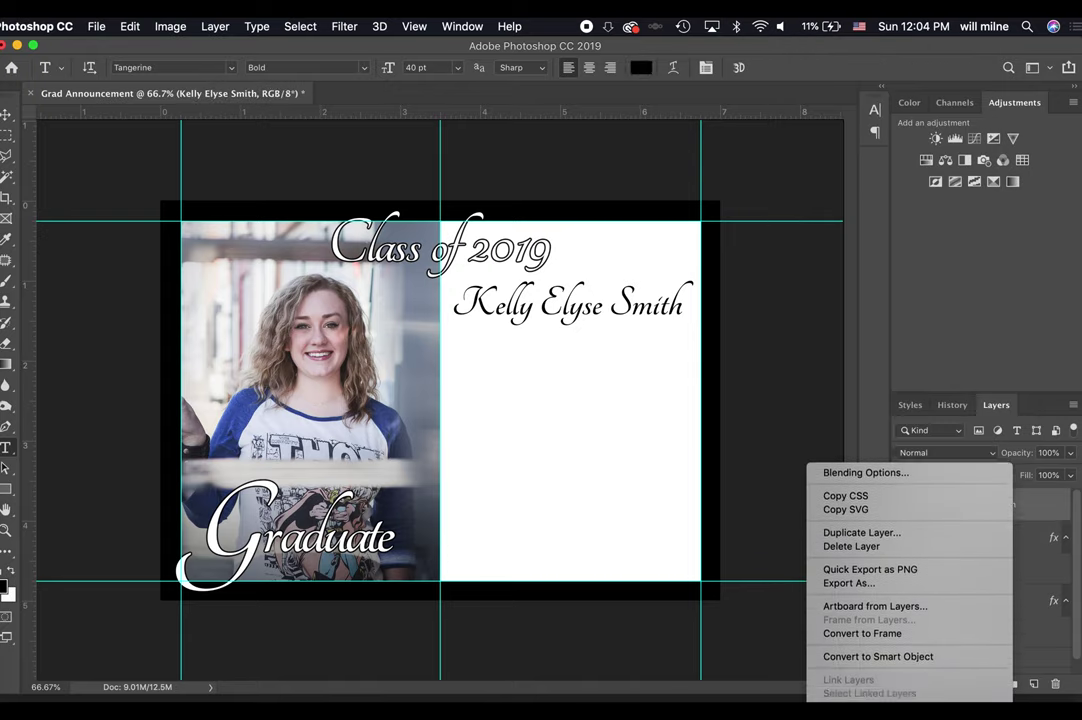
scroll(910, 590, down, 8)
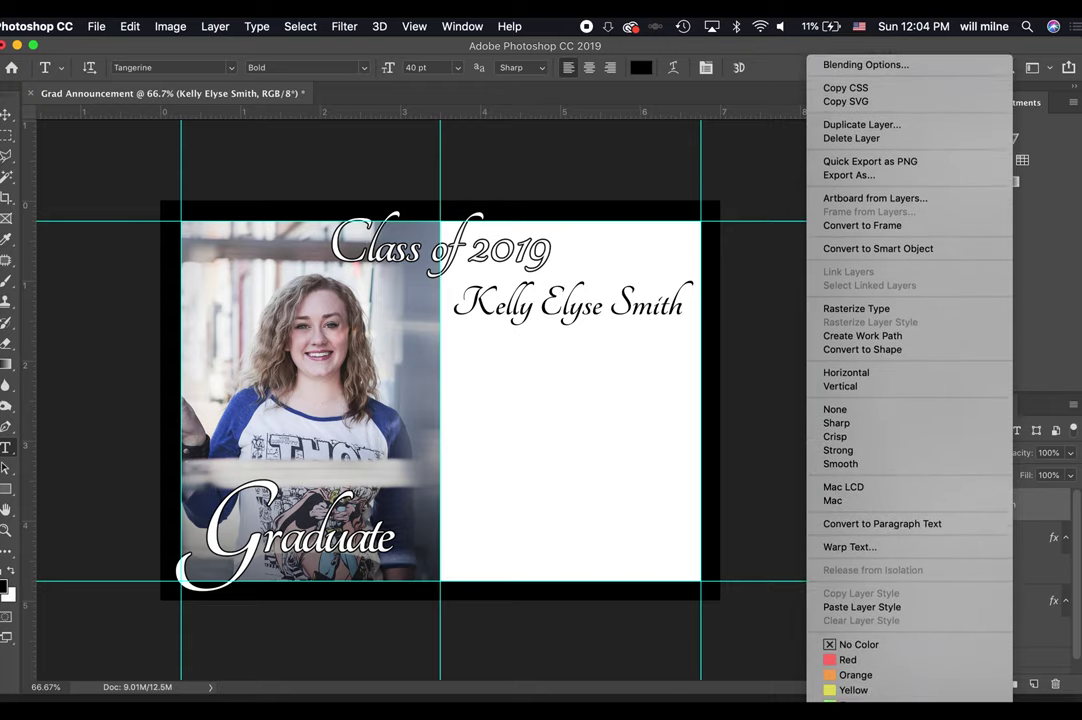
click(905, 554)
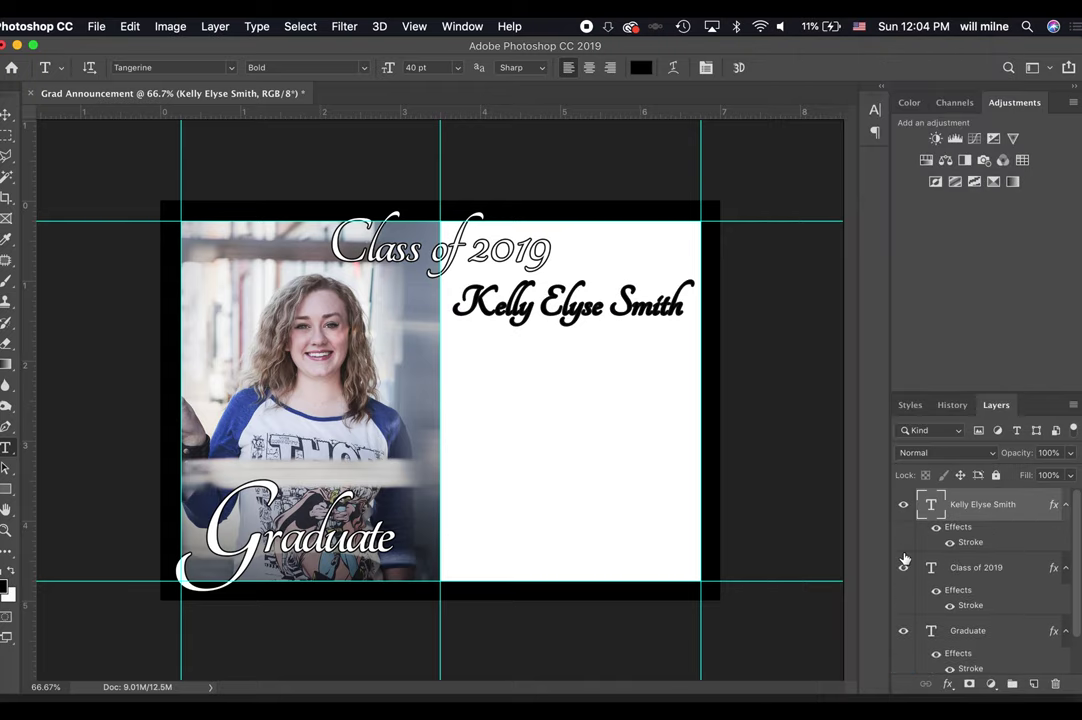
Add a white Color Overlay to the name's layer style alongside its stroke.
key(super+equal)
key(super+equal)
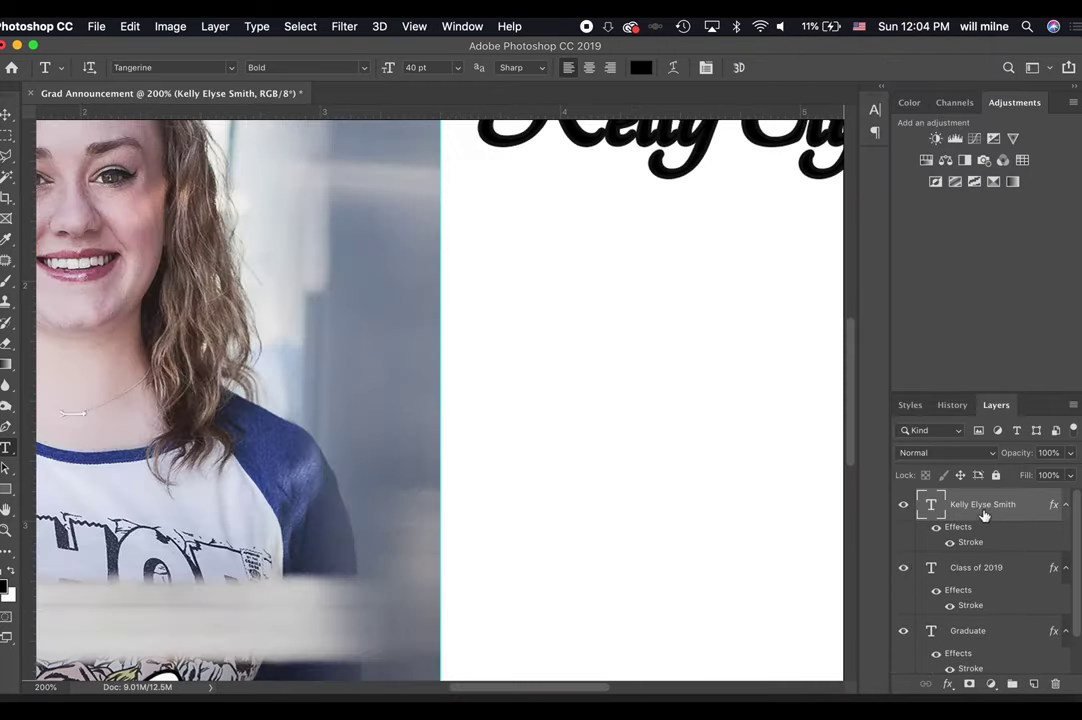
double_click(970, 542)
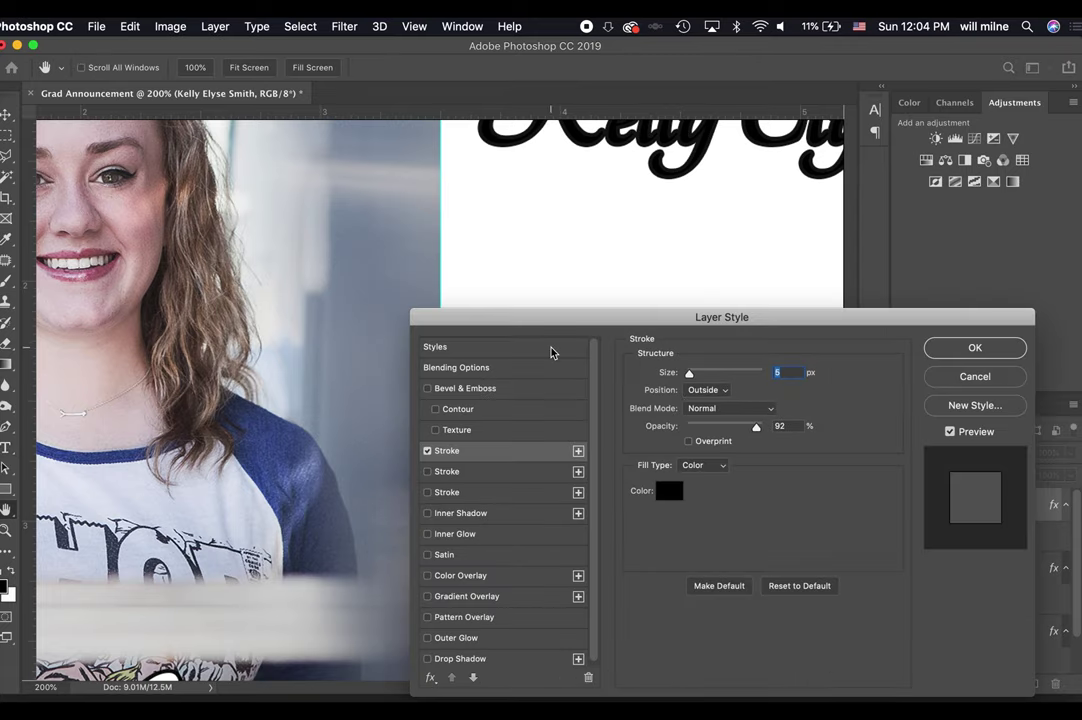
click(428, 576)
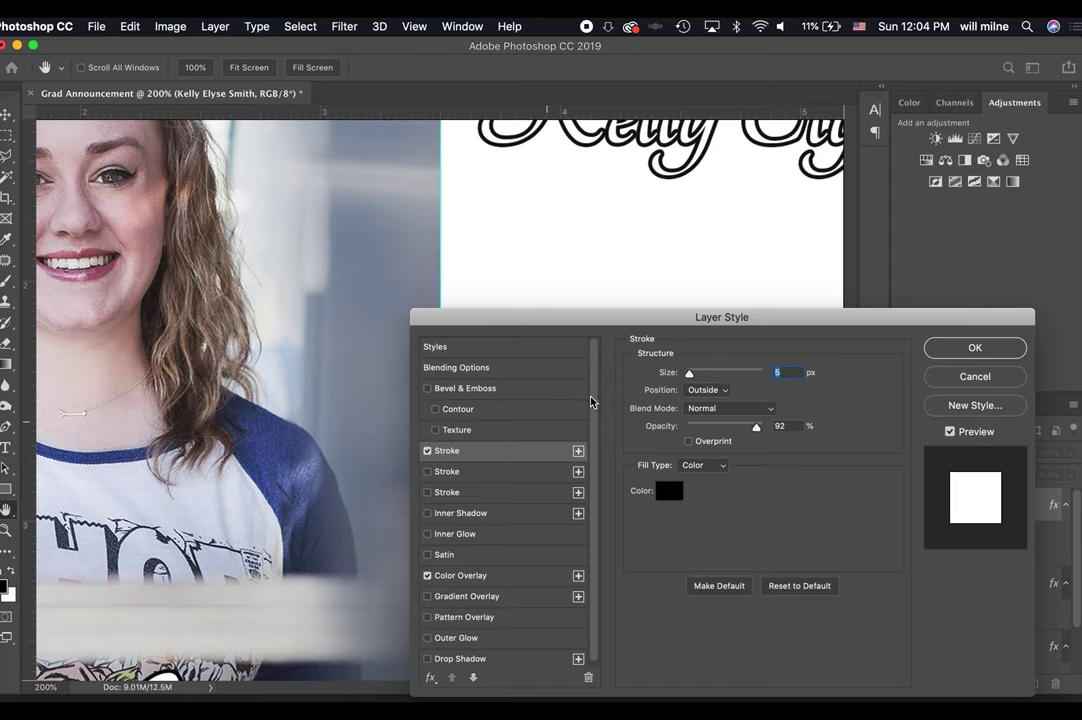
scroll(789, 207, right, 5)
scroll(789, 207, up, 3)
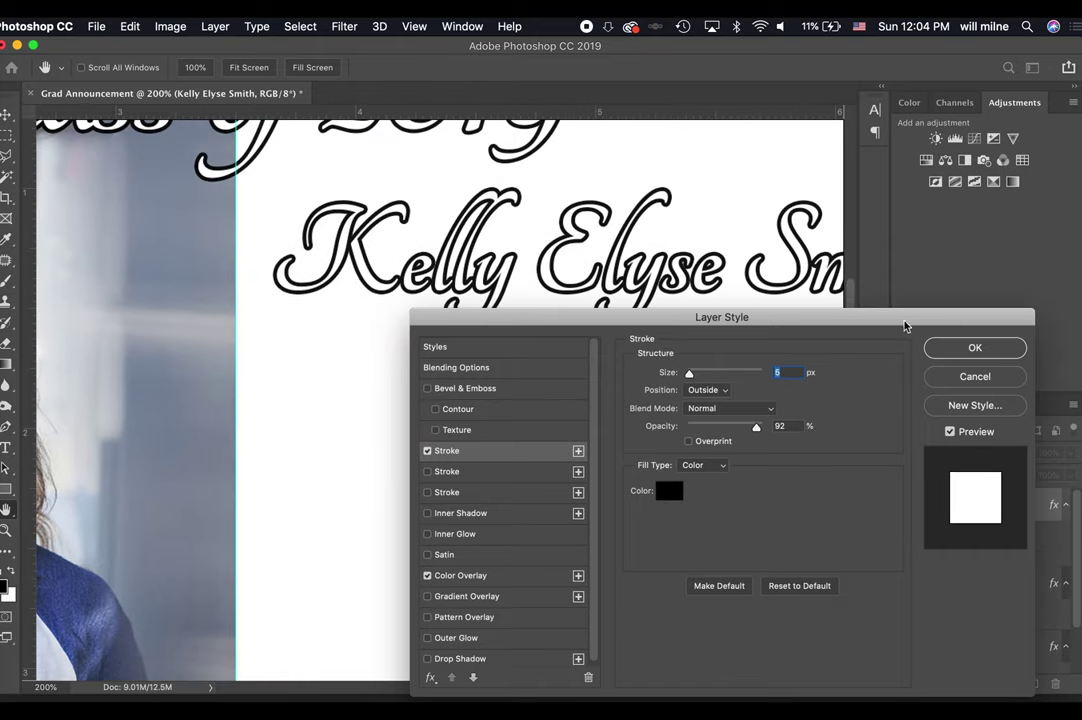
key(Return)
Select the whole name with the Type tool and tighten its overall letter spacing slightly.
key(t)
click(669, 295)
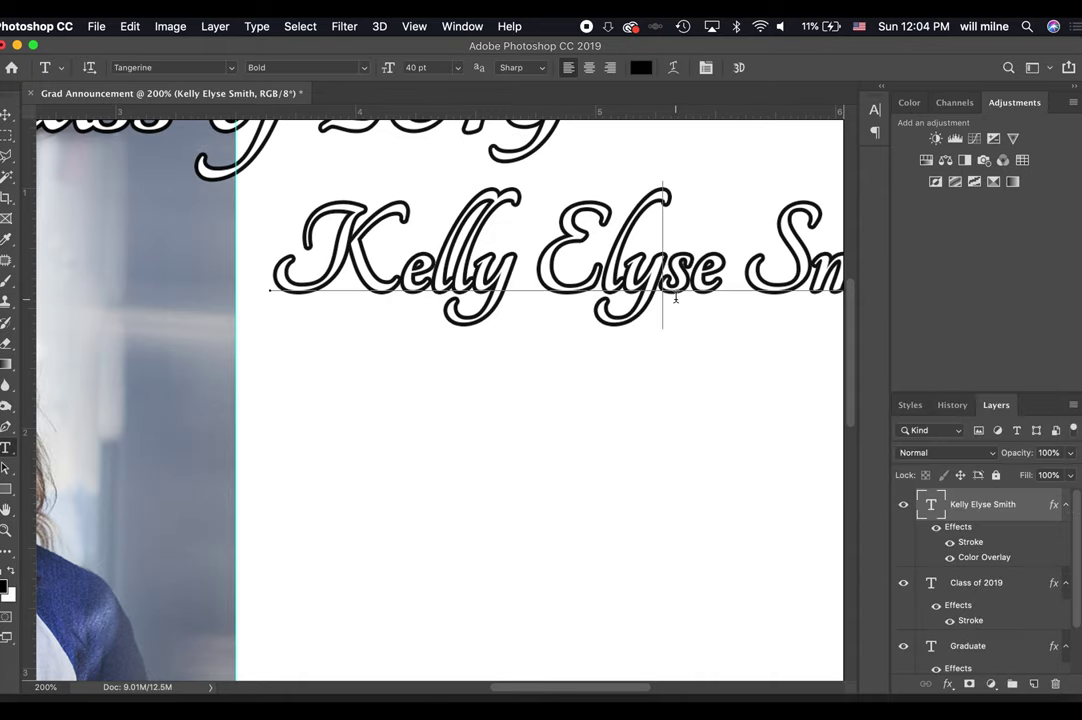
key(super+a)
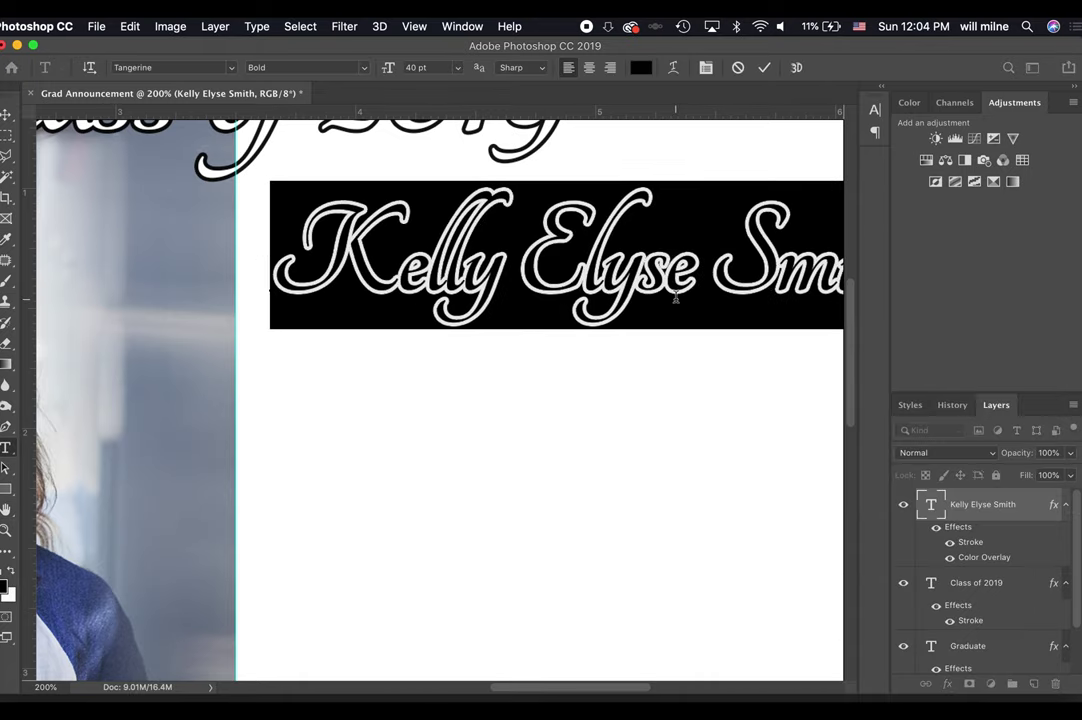
key(alt+Right)
key(alt+Right)
key(alt+Right)
key(alt+Right)
key(alt+Right)
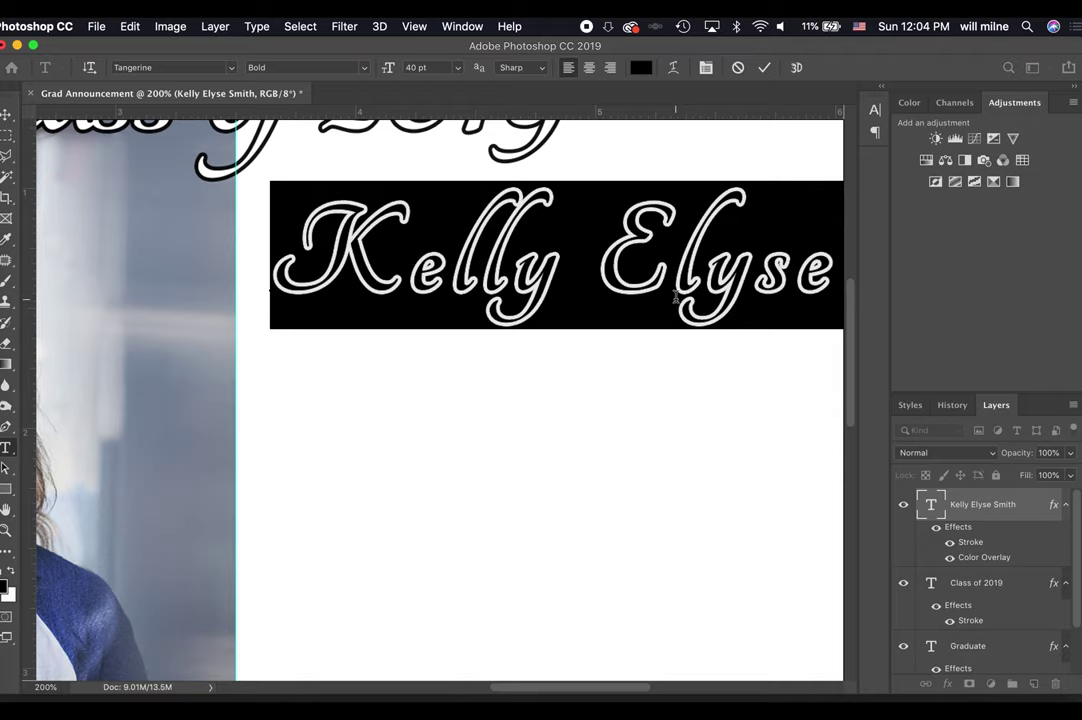
key(alt+Left)
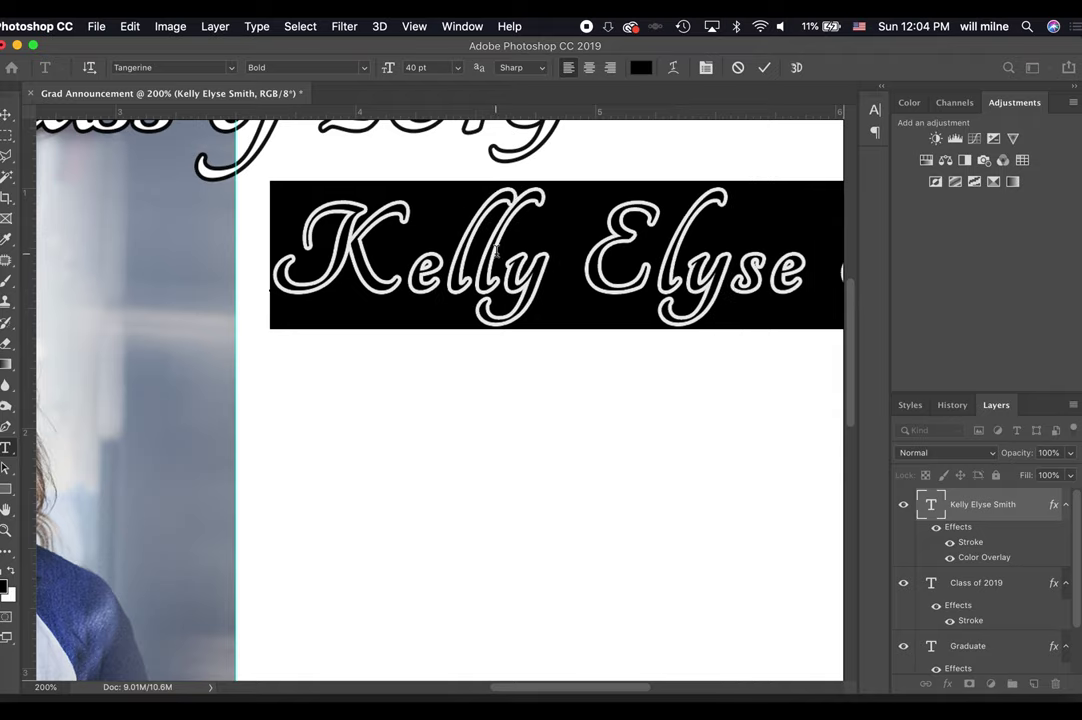
key(alt+Left)
Kern the letter pairs after the K and along the middle name, tightening around the y.
click(493, 270)
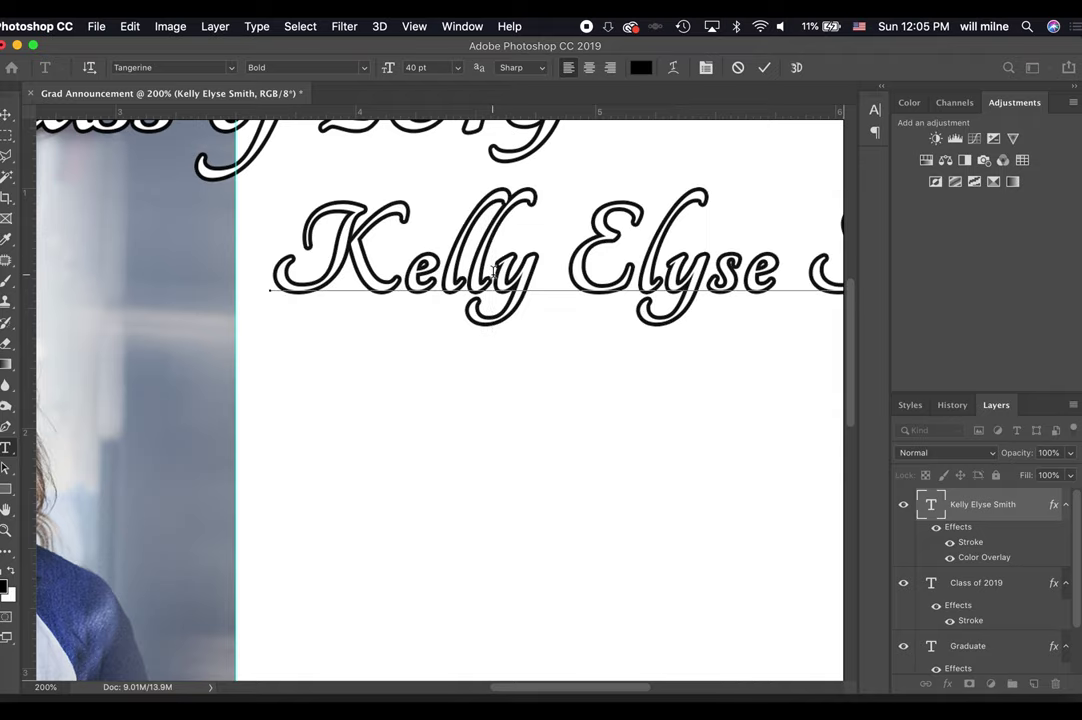
key(alt+Left)
key(alt+Left)
key(alt+Left)
key(alt+Left)
key(alt+Left)
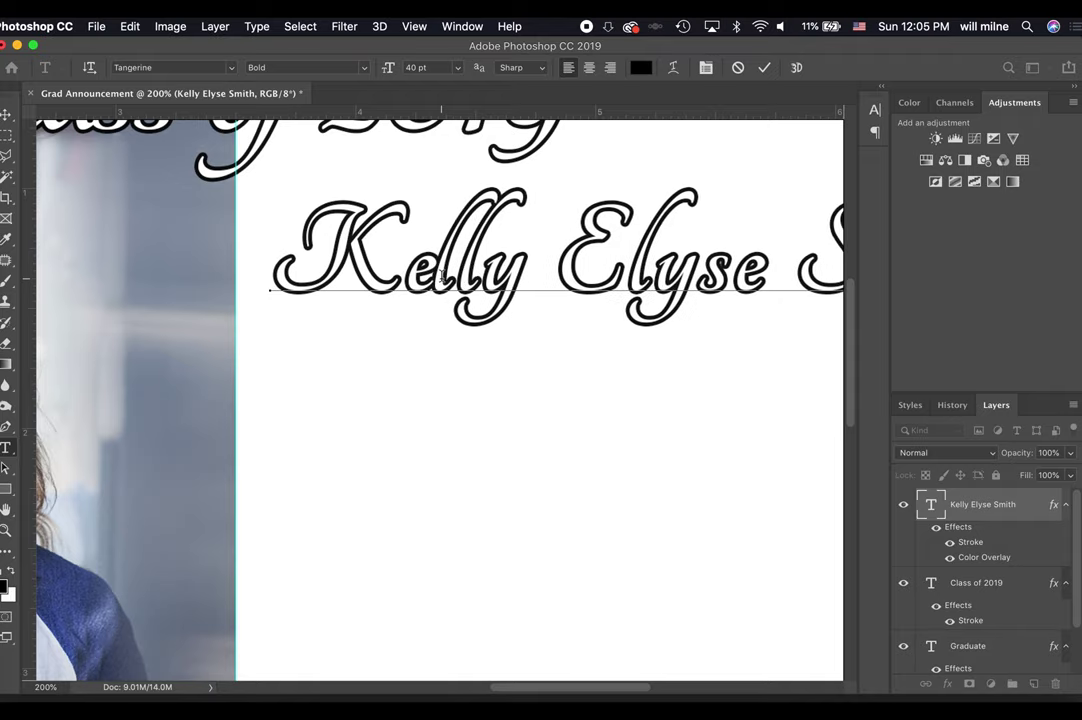
key(alt+Right)
key(alt+Right)
key(alt+Right)
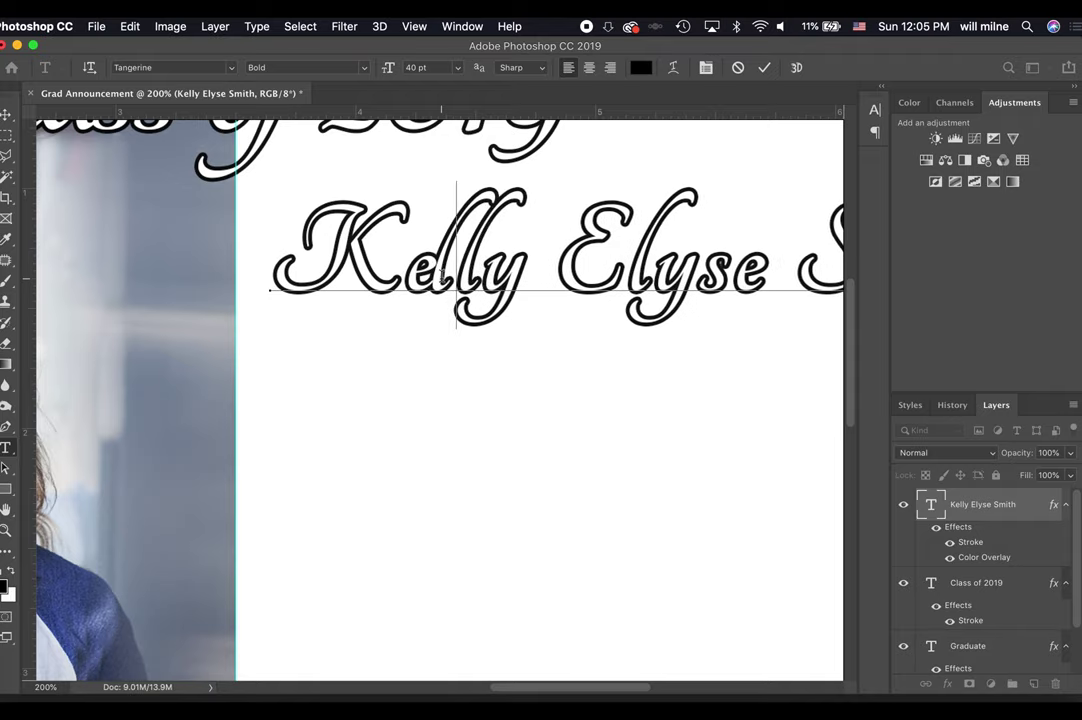
key(alt+Right)
key(alt+Right)
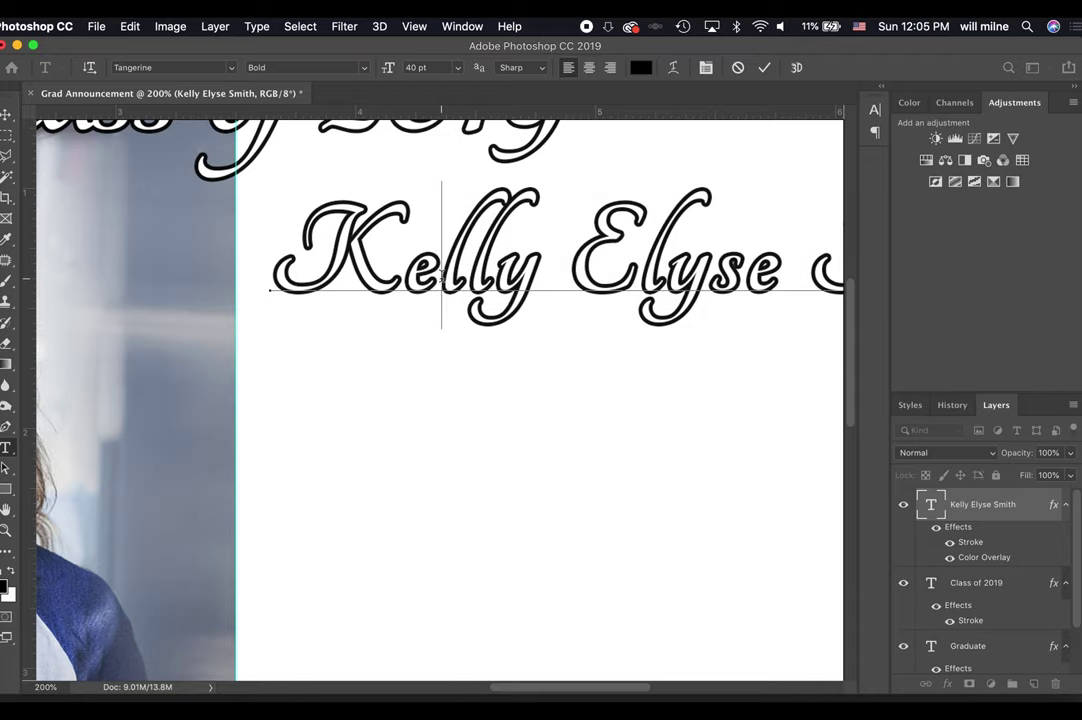
key(Right)
key(alt+Right)
key(Right)
key(alt+Left)
key(alt+Left)
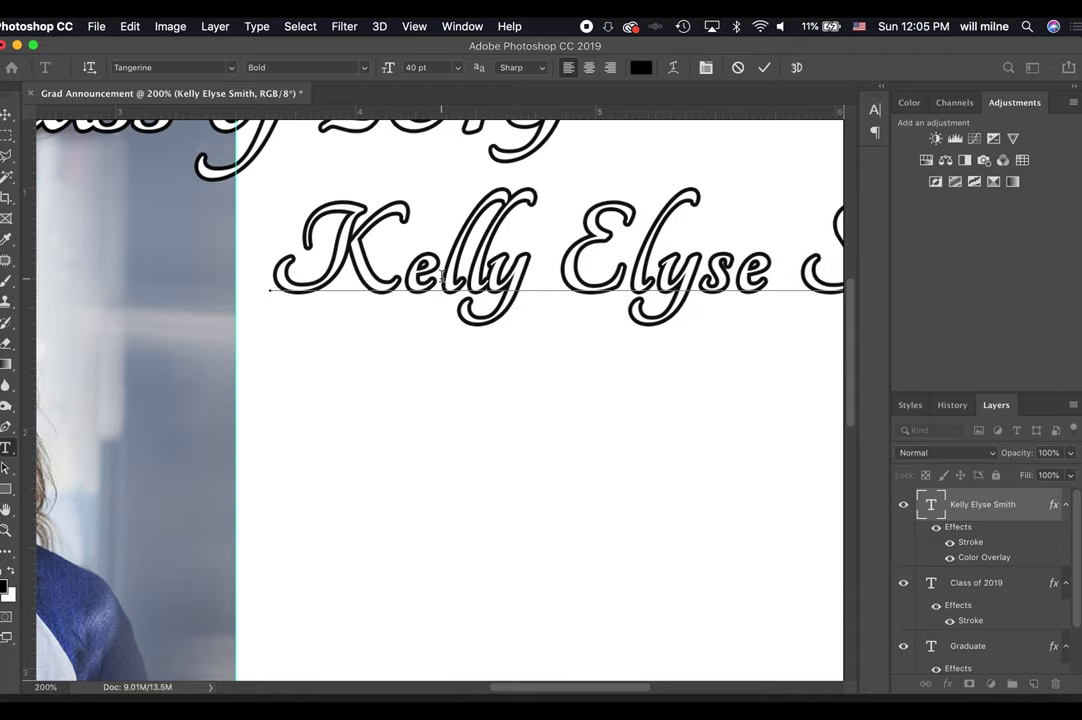
key(alt+Left)
key(Right)
key(Right)
key(Right)
key(Right)
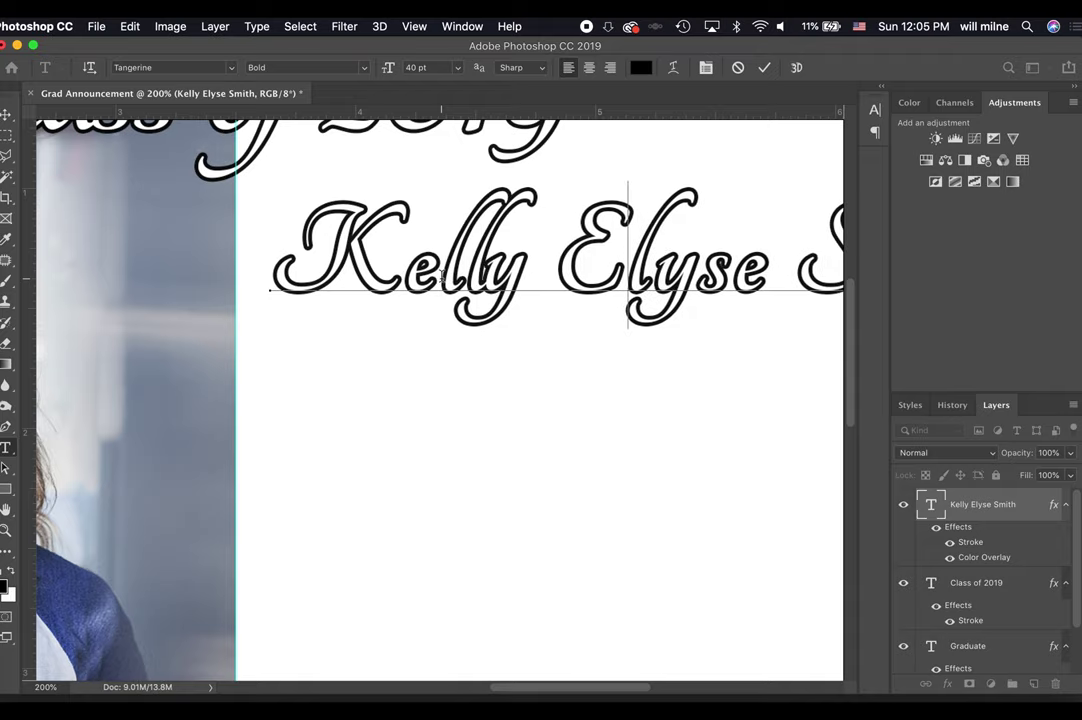
key(alt+Left)
key(alt+Left)
key(alt+Left)
key(alt+Left)
key(Right)
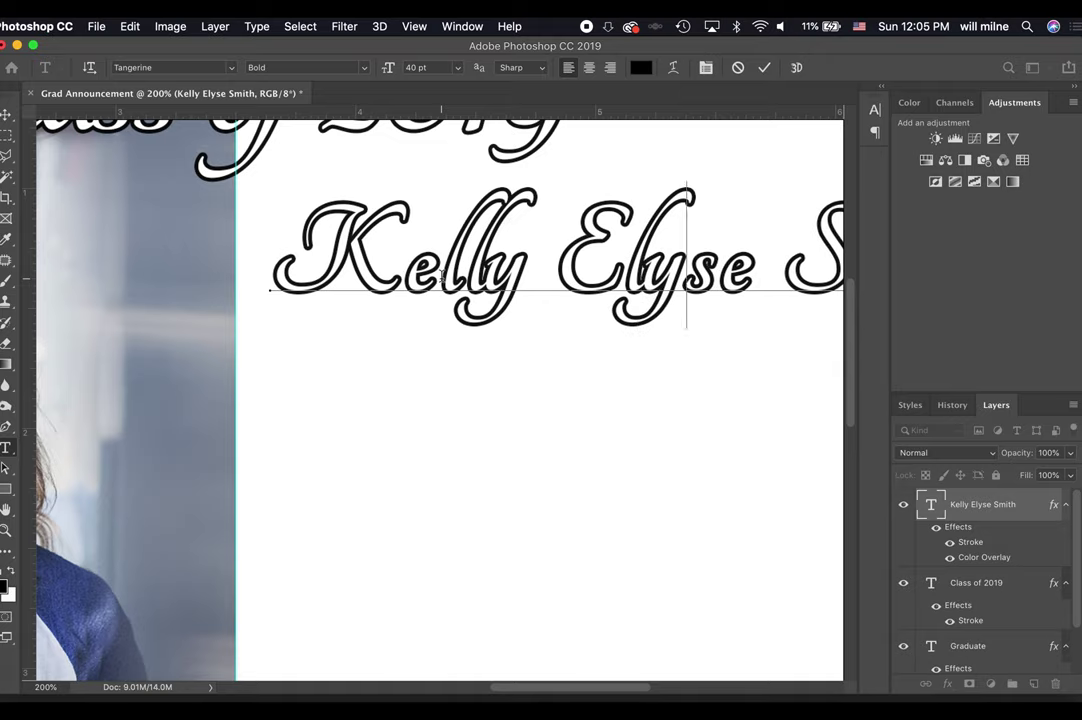
key(alt+Left)
key(alt+Left)
key(Right)
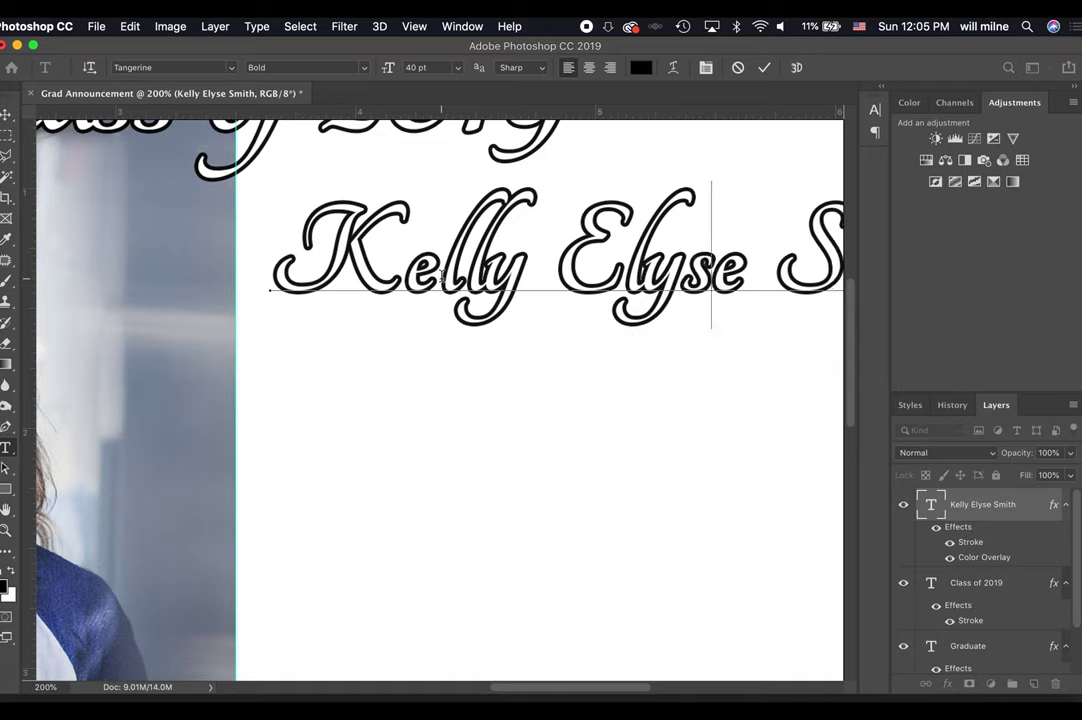
key(Left)
key(alt+Left)
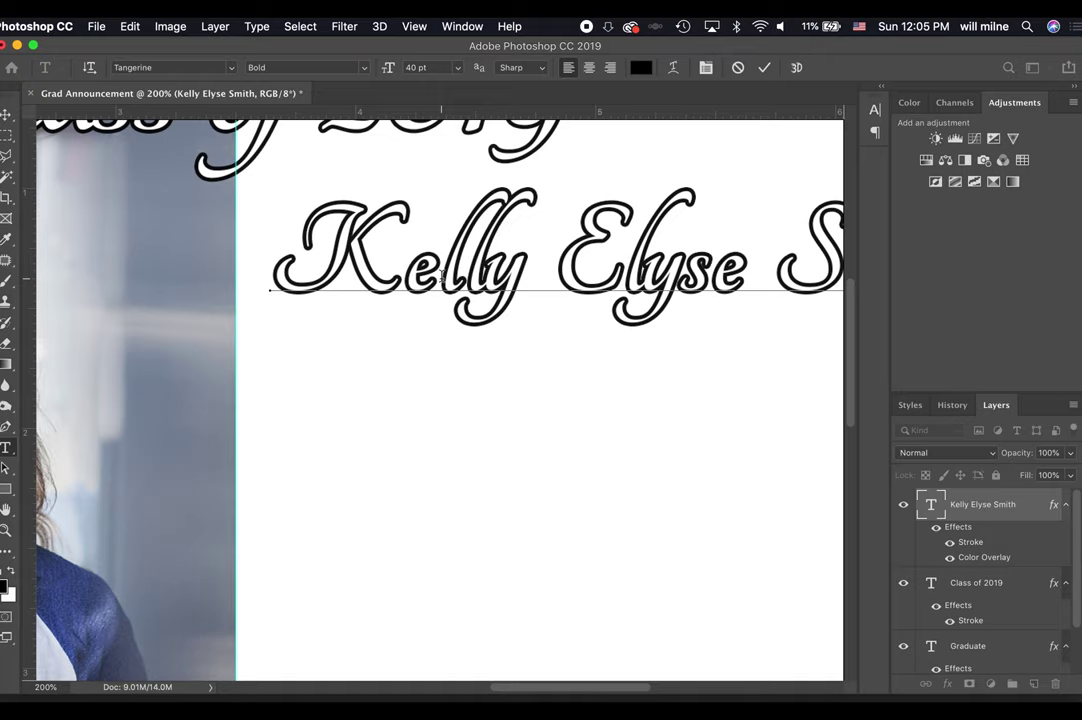
key(Left)
key(alt+Right)
key(Right)
Tighten kerning after the S and m in the last name, then commit the name.
key(Right)
key(Right)
scroll(398, 343, right, 5)
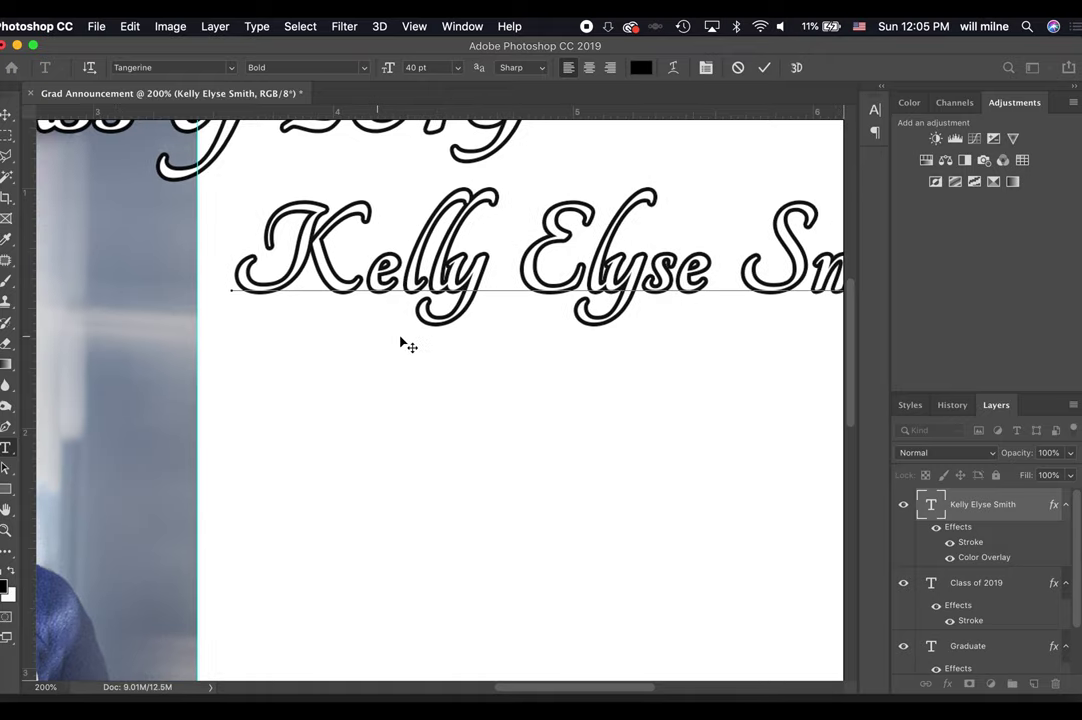
key(Right)
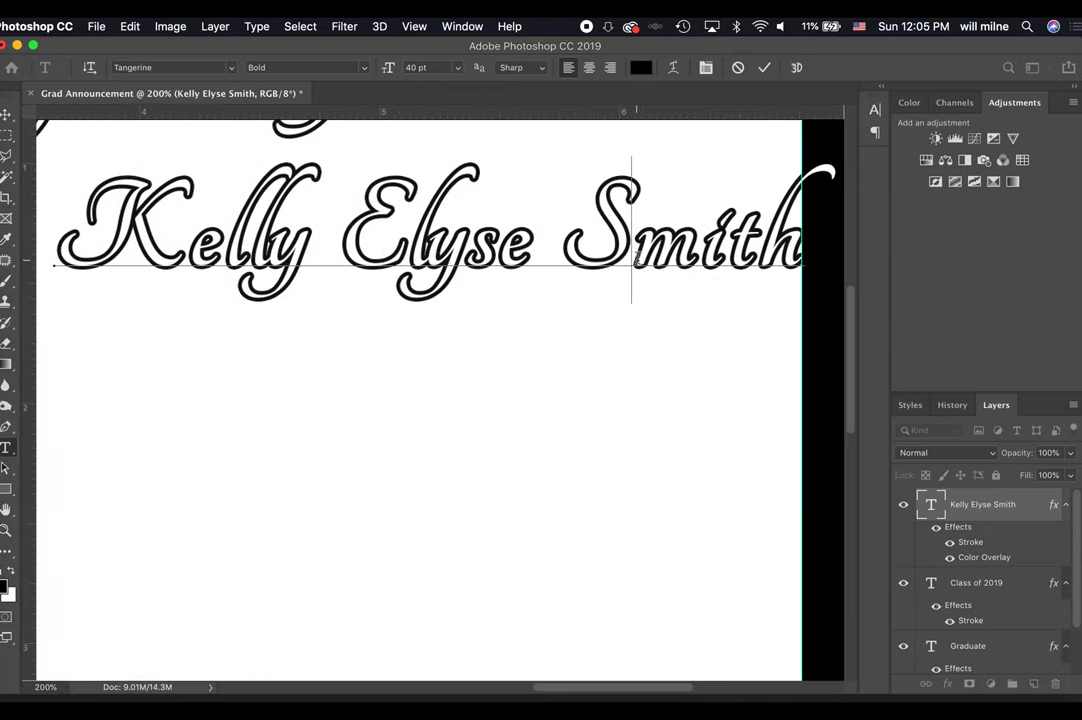
key(alt+Left)
key(alt+Left)
key(alt+Left)
key(alt+Left)
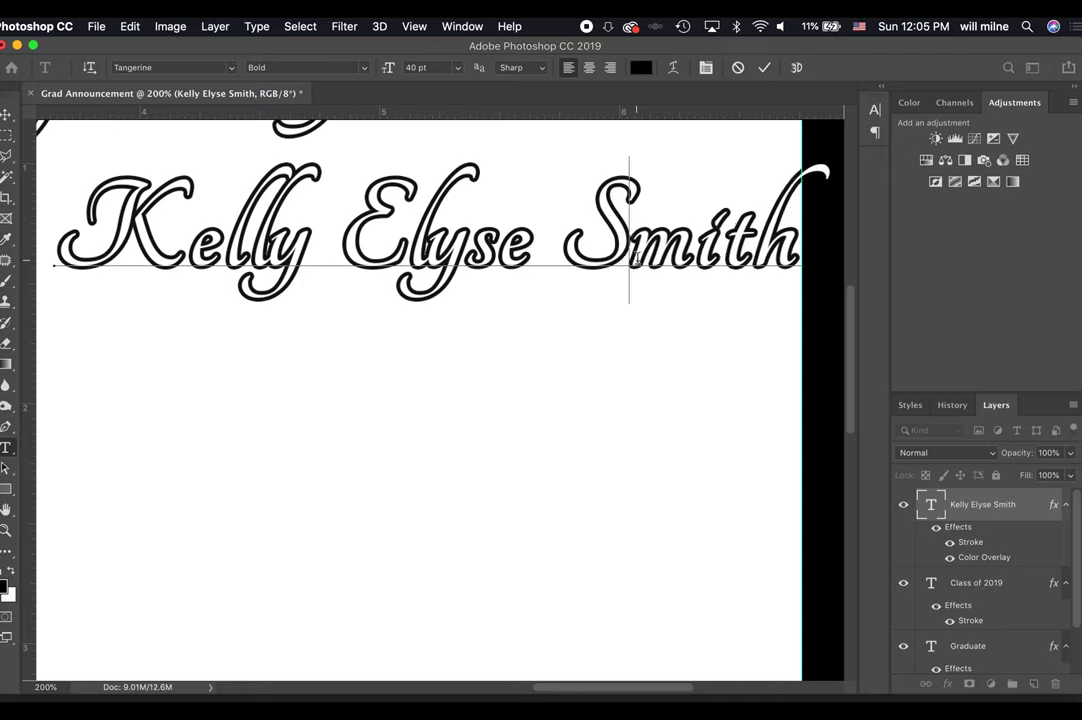
key(Right)
key(alt+Left)
key(alt+Left)
key(alt+Left)
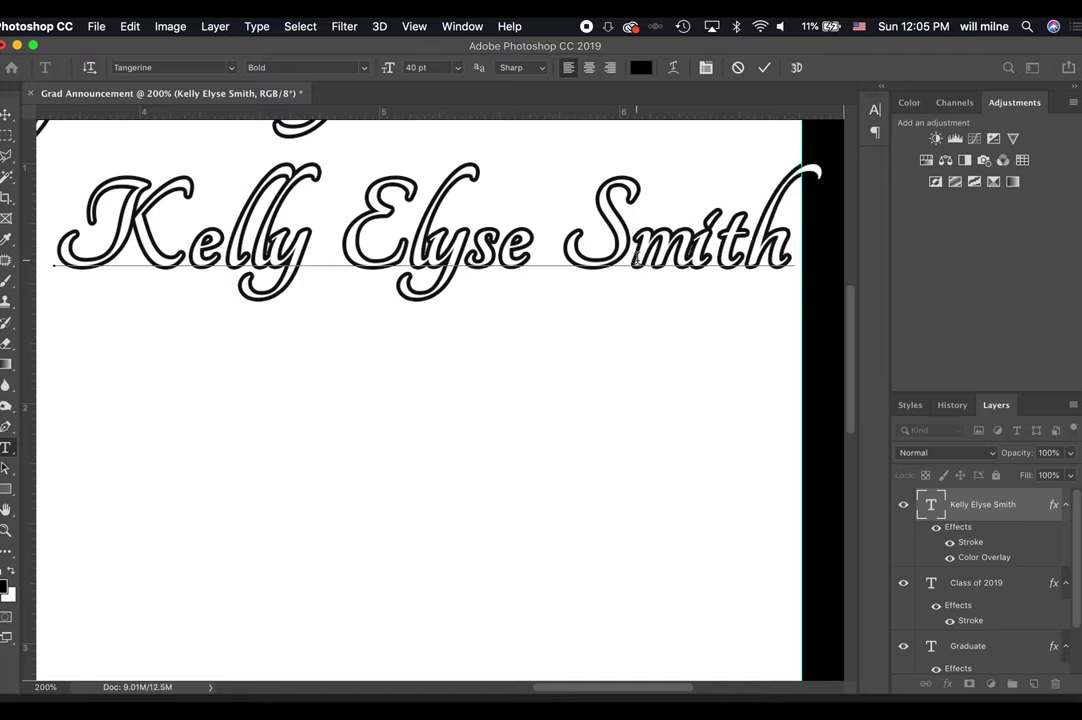
key(Right)
key(alt+Left)
key(alt+Left)
key(alt+Left)
key(alt+Left)
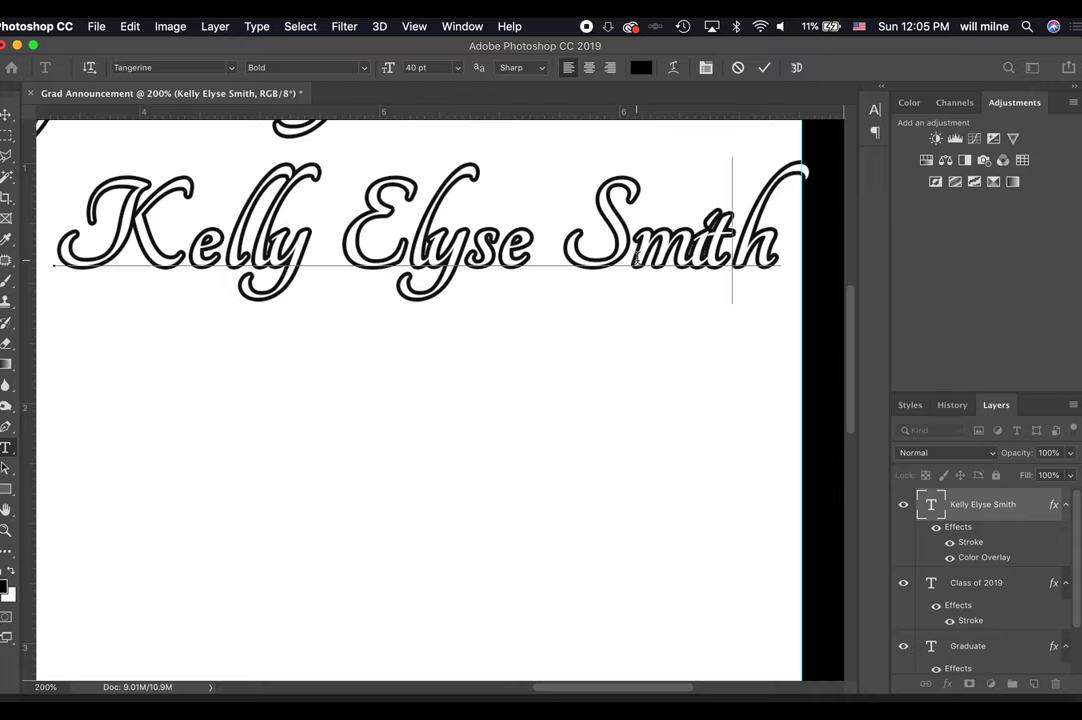
key(Left)
key(alt+Right)
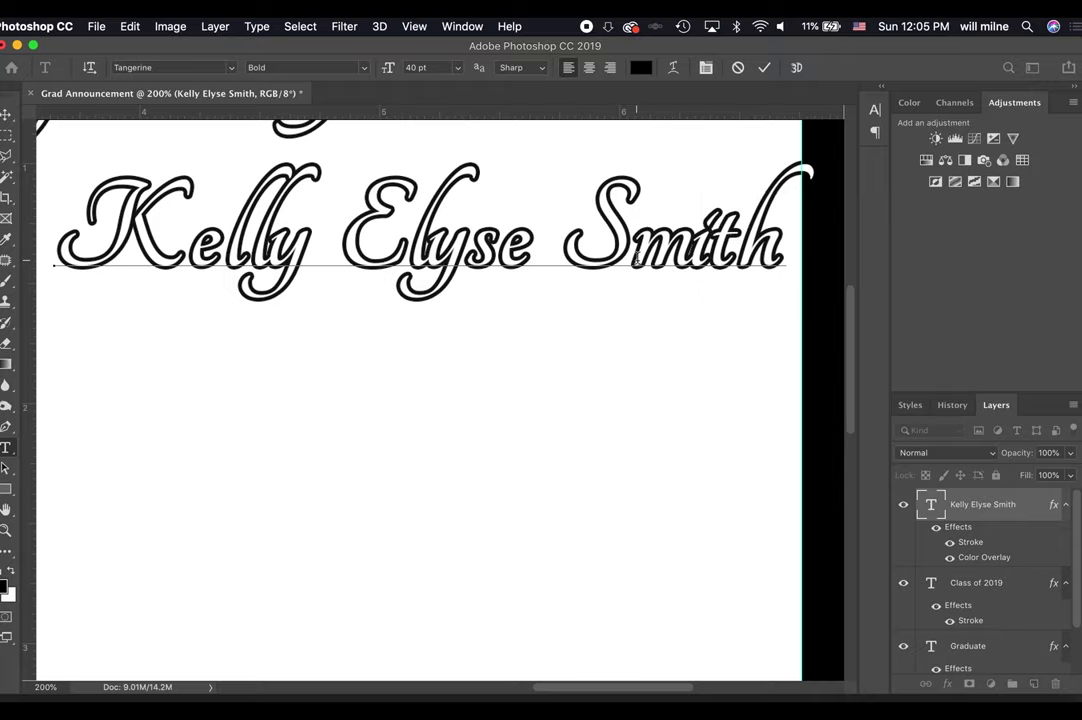
key(Right)
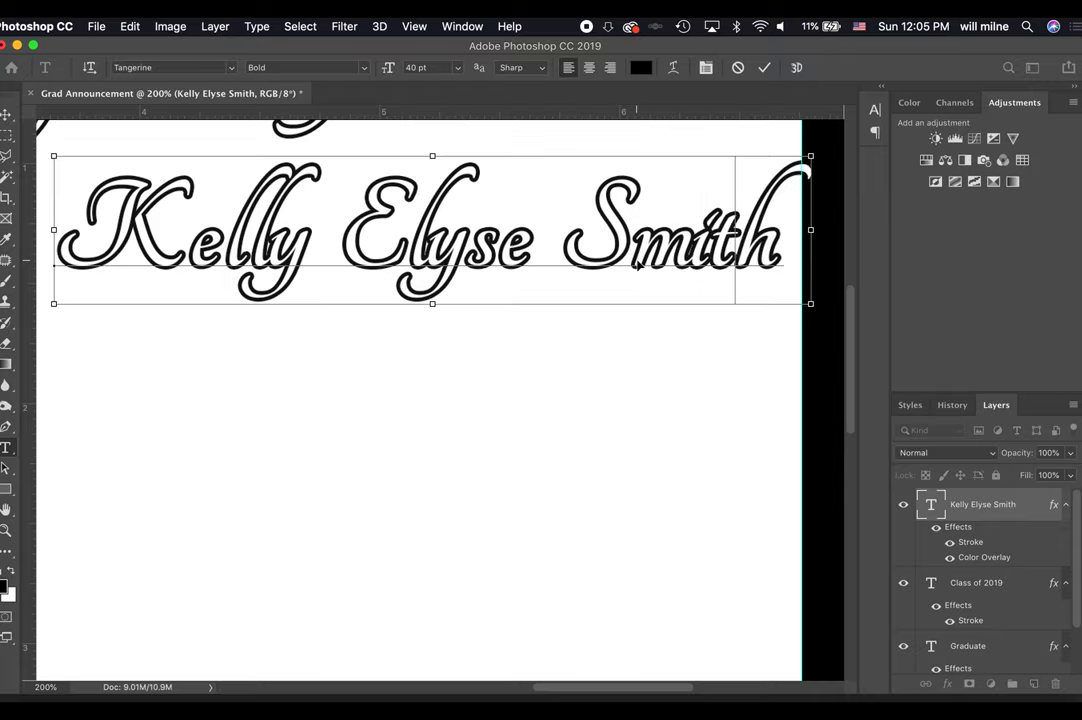
key(super+minus)
key(super+minus)
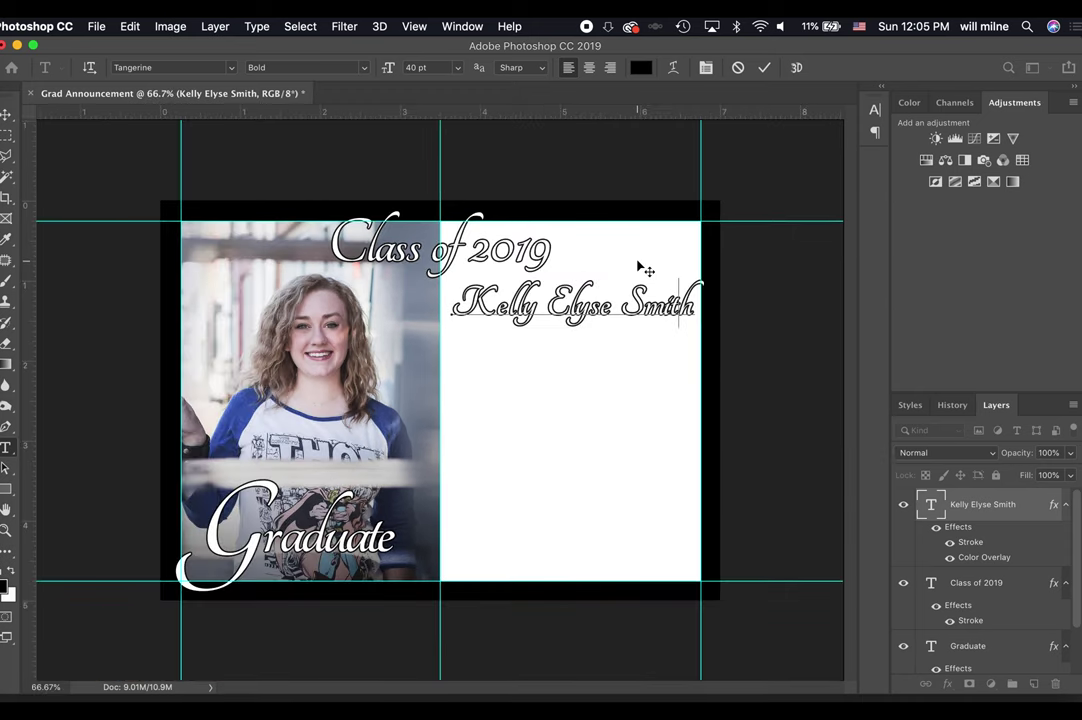
click(763, 68)
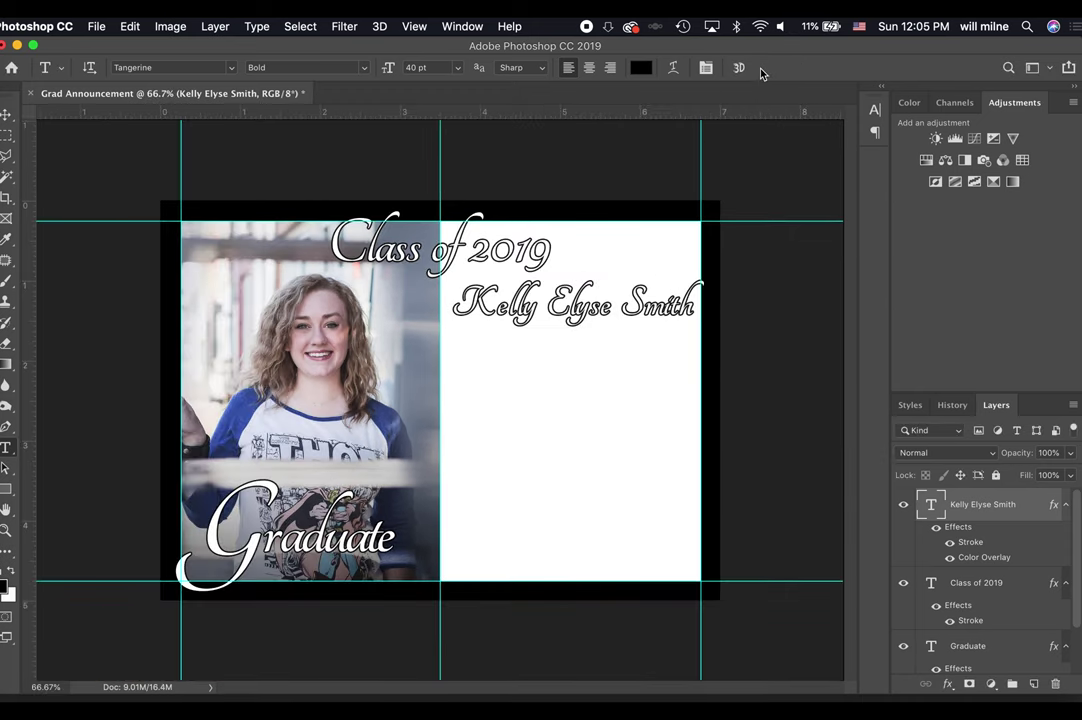
Move the name a few pixels left and about 12 px lower beneath Class of 2019.
key(v)
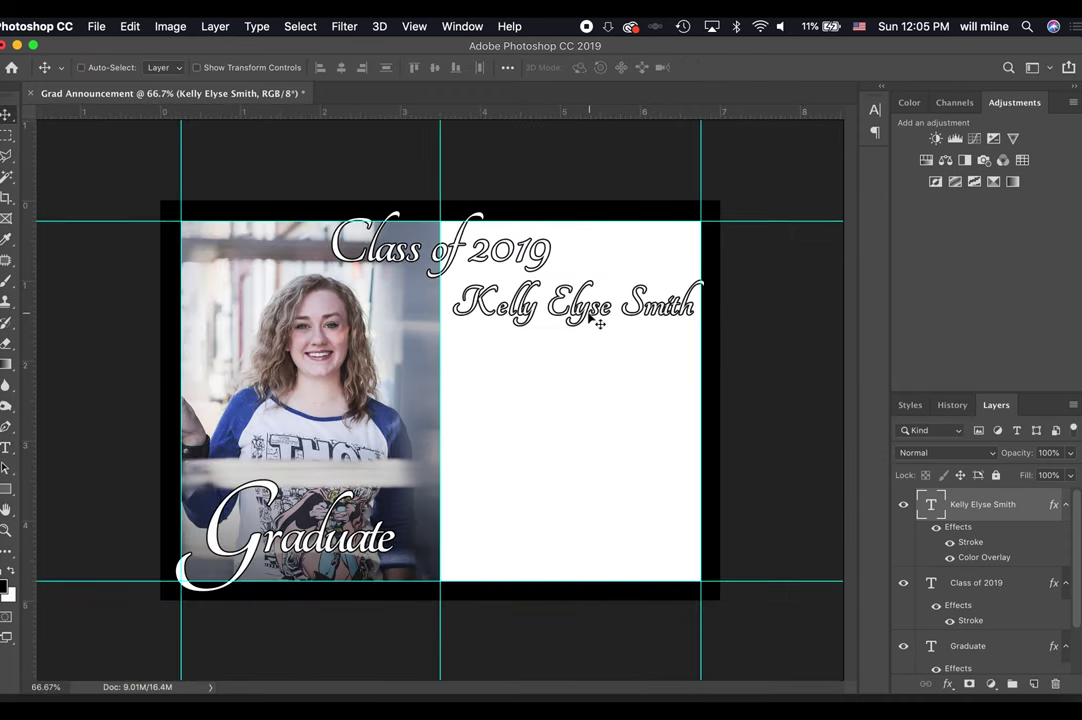
drag(589, 315, 594, 312)
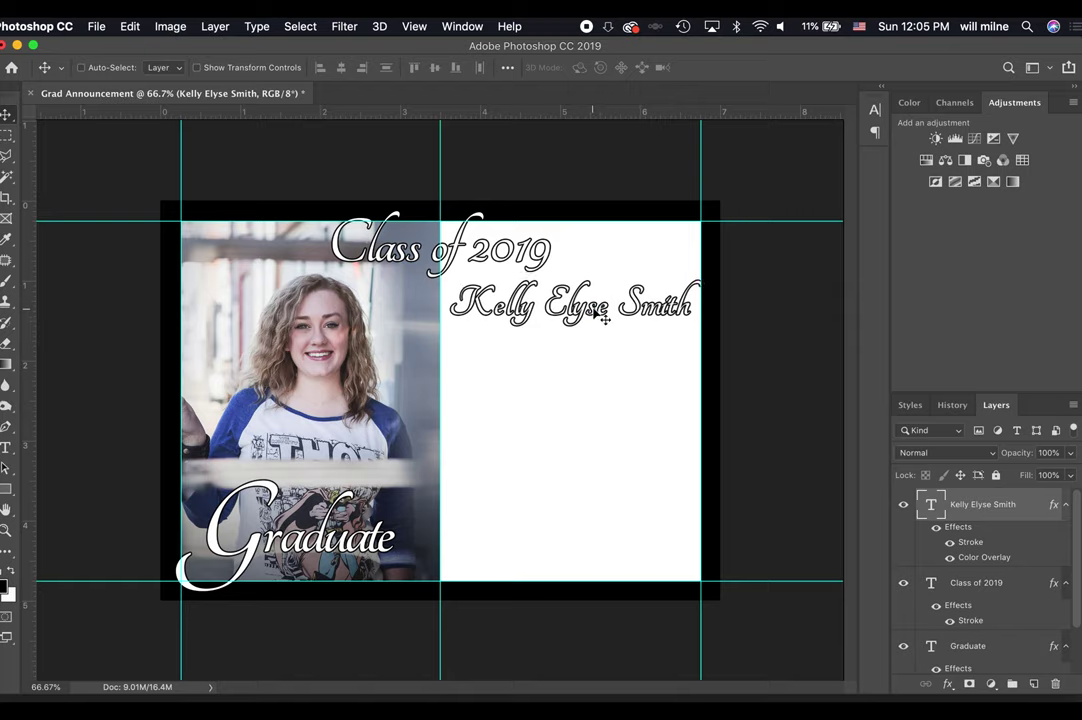
key(Left)
key(Left)
key(Left)
key(Left)
key(Left)
key(Left)
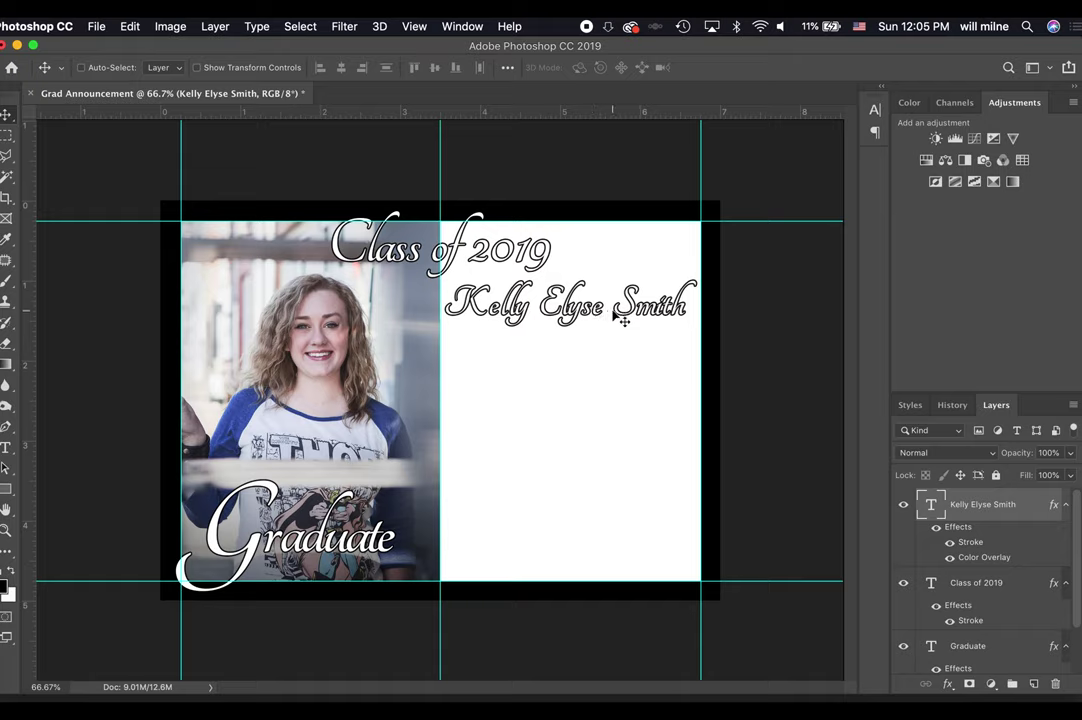
drag(614, 312, 613, 316)
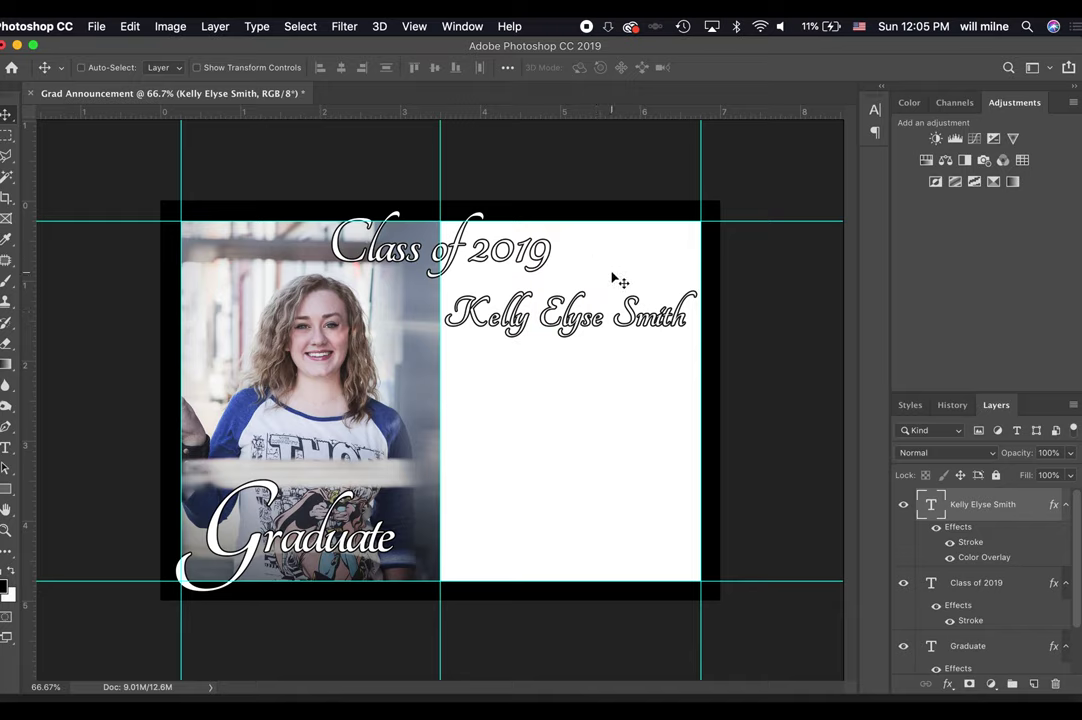
Expand the Background group and select the White layer.
click(8, 130)
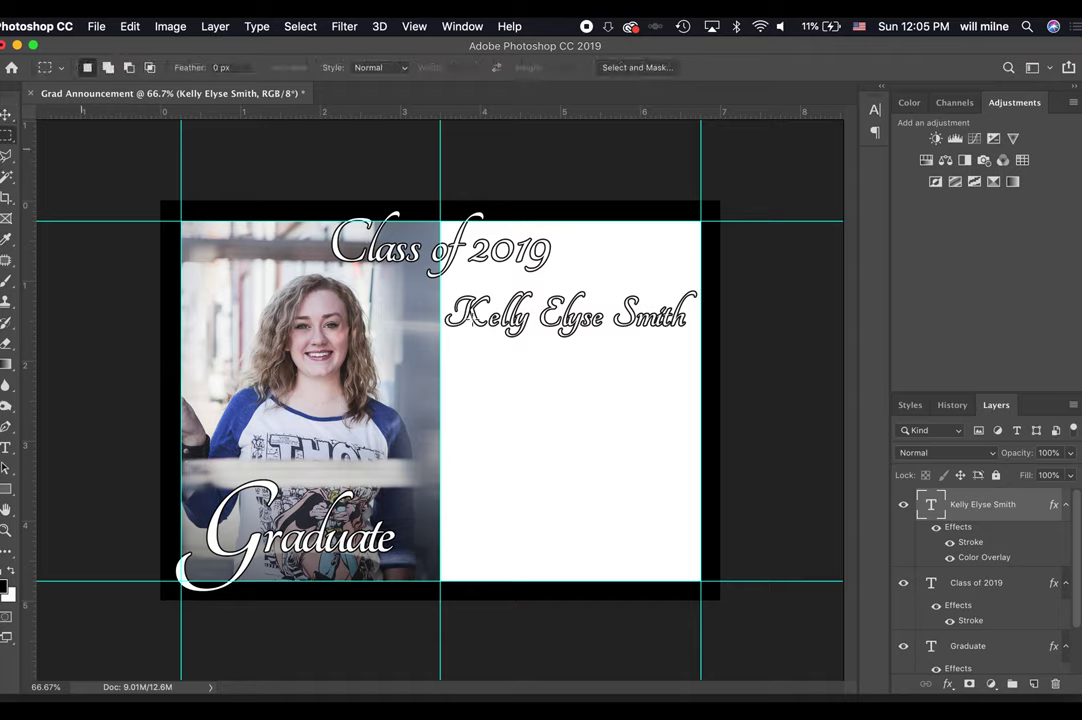
scroll(1034, 648, down, 2)
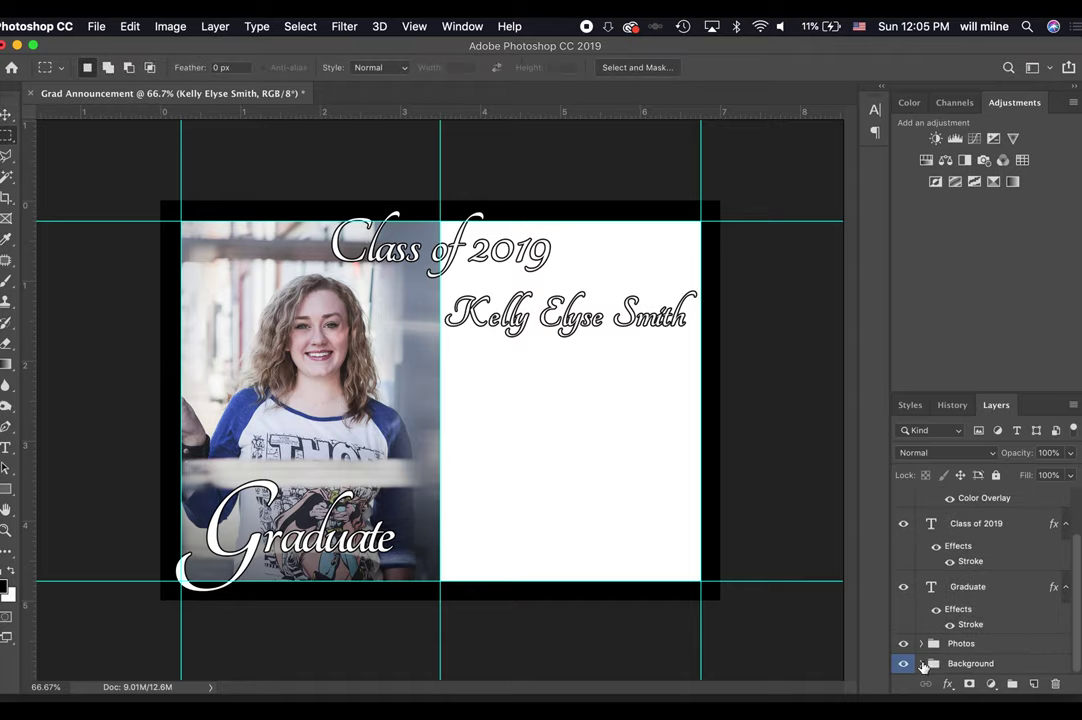
click(921, 663)
click(1025, 640)
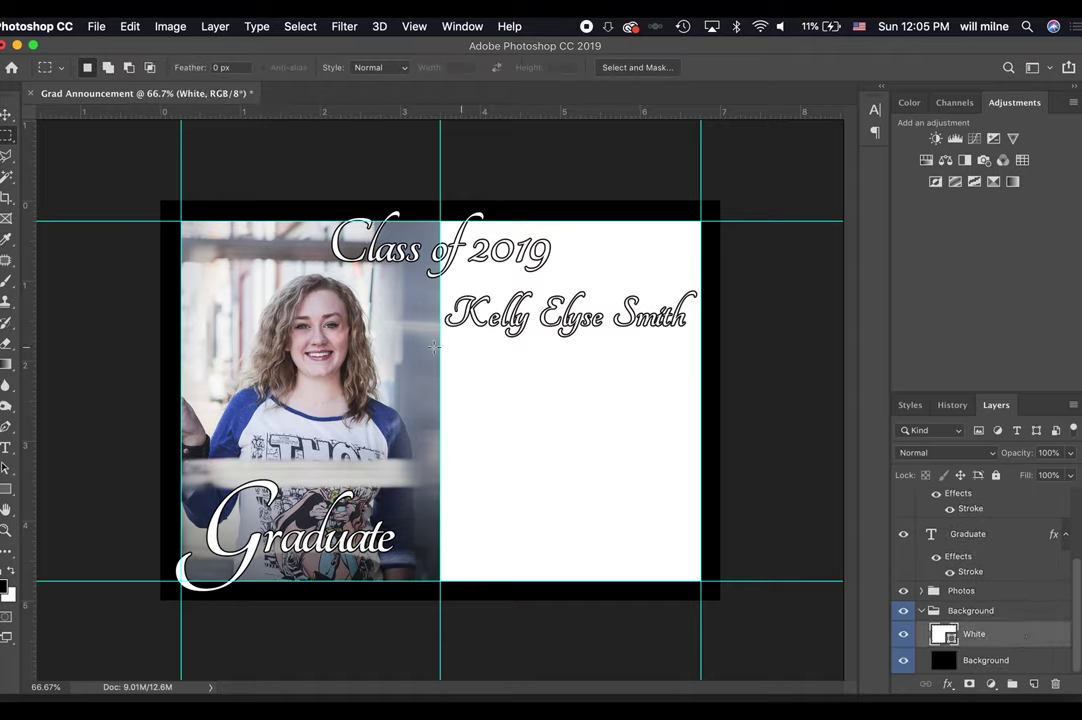
Undo an accidental black fill on White and add a new empty layer above it.
click(5, 492)
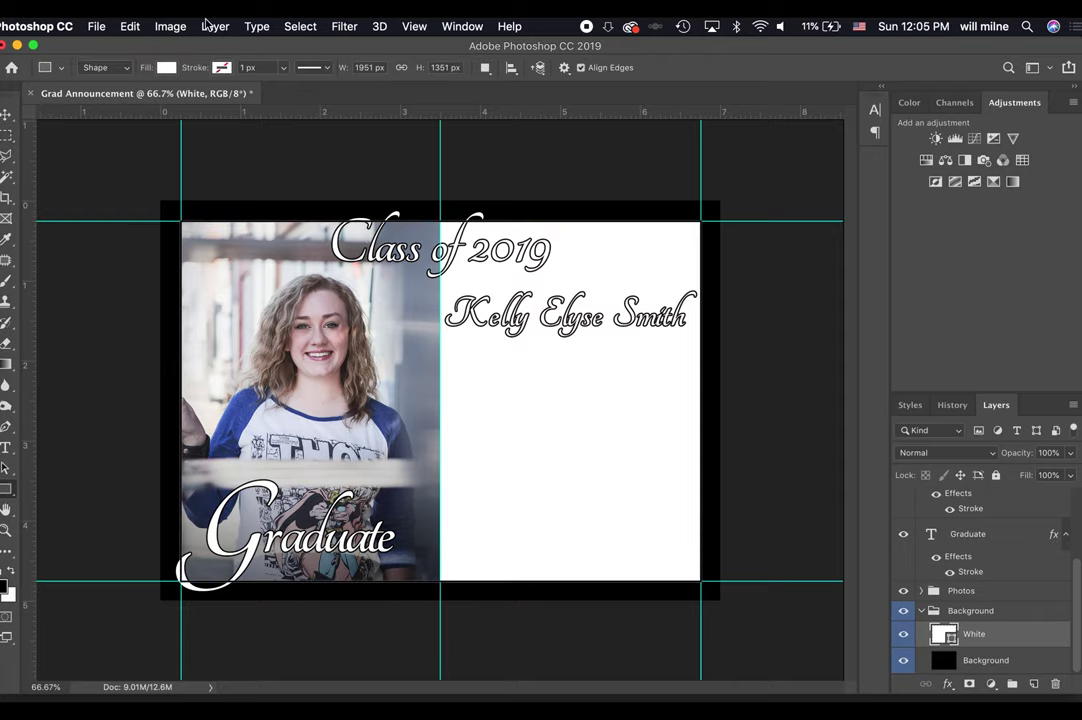
click(165, 67)
click(95, 148)
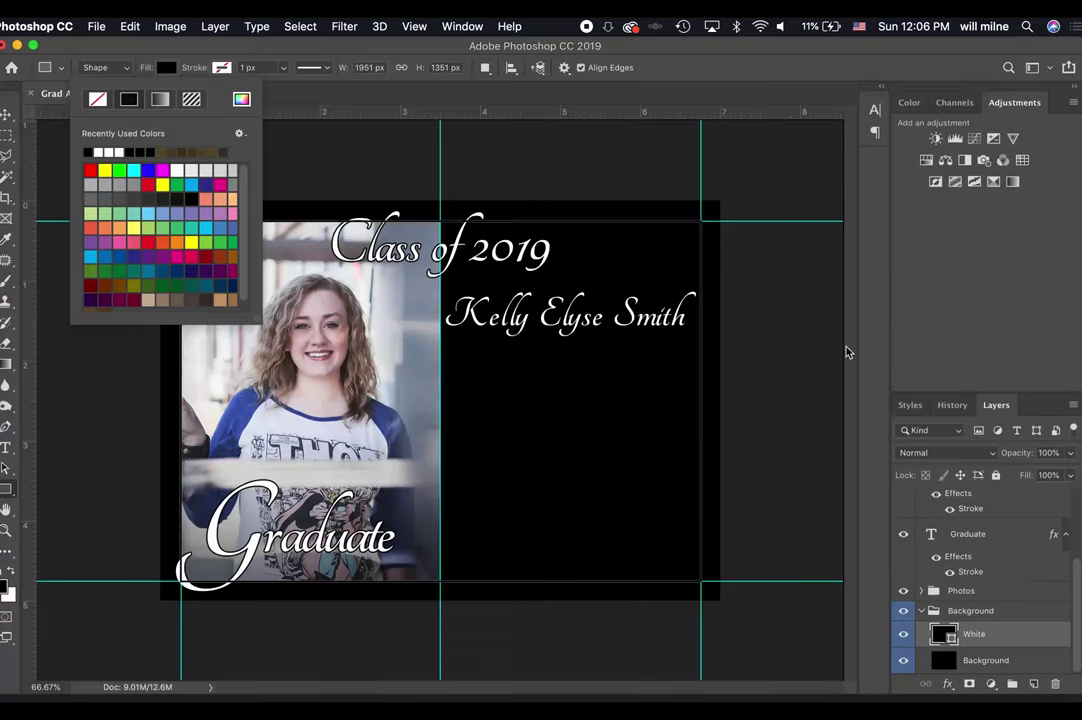
click(998, 360)
key(super+BackSpace)
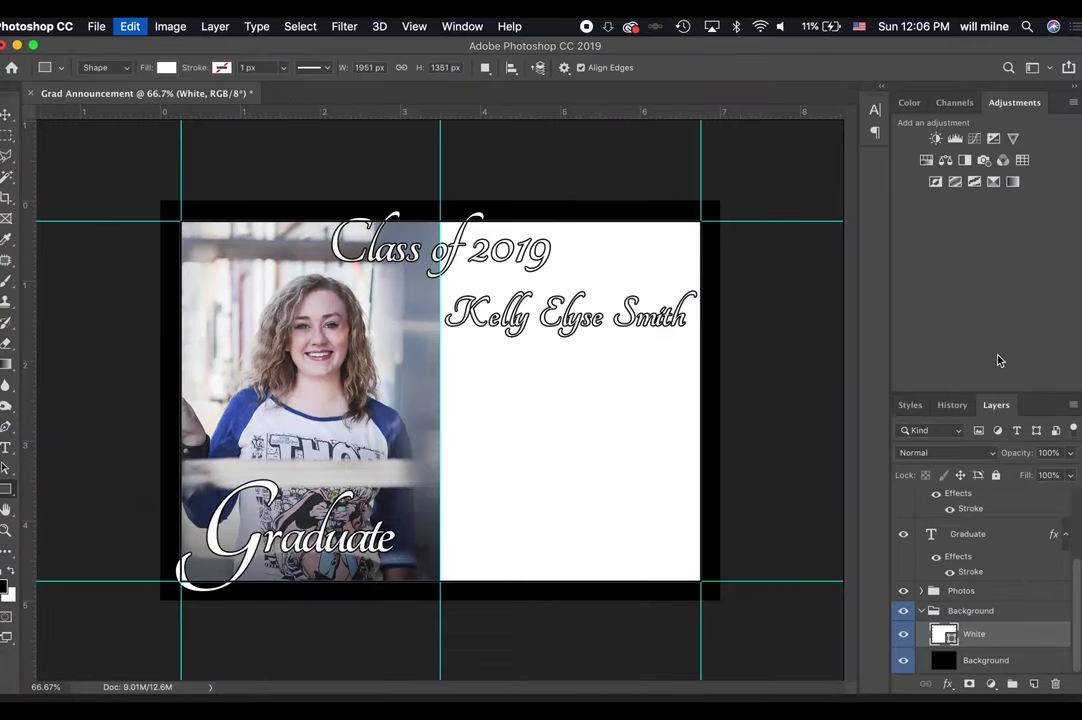
click(1033, 684)
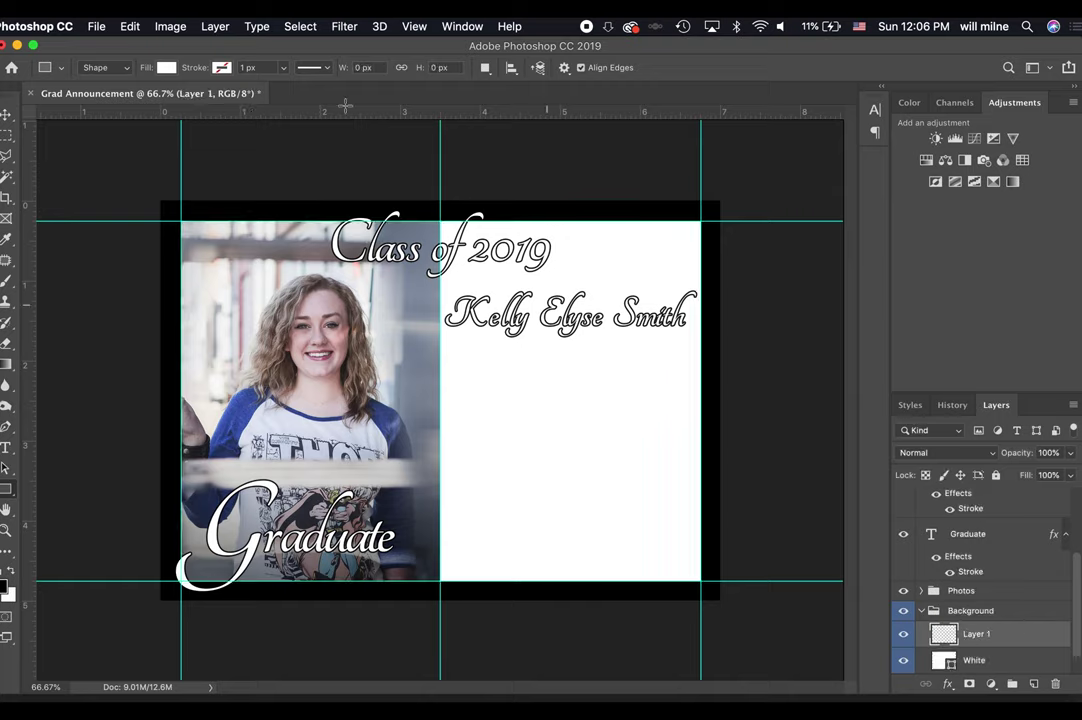
Draw a black-filled rectangle banner over the graduate's name.
drag(433, 283, 708, 355)
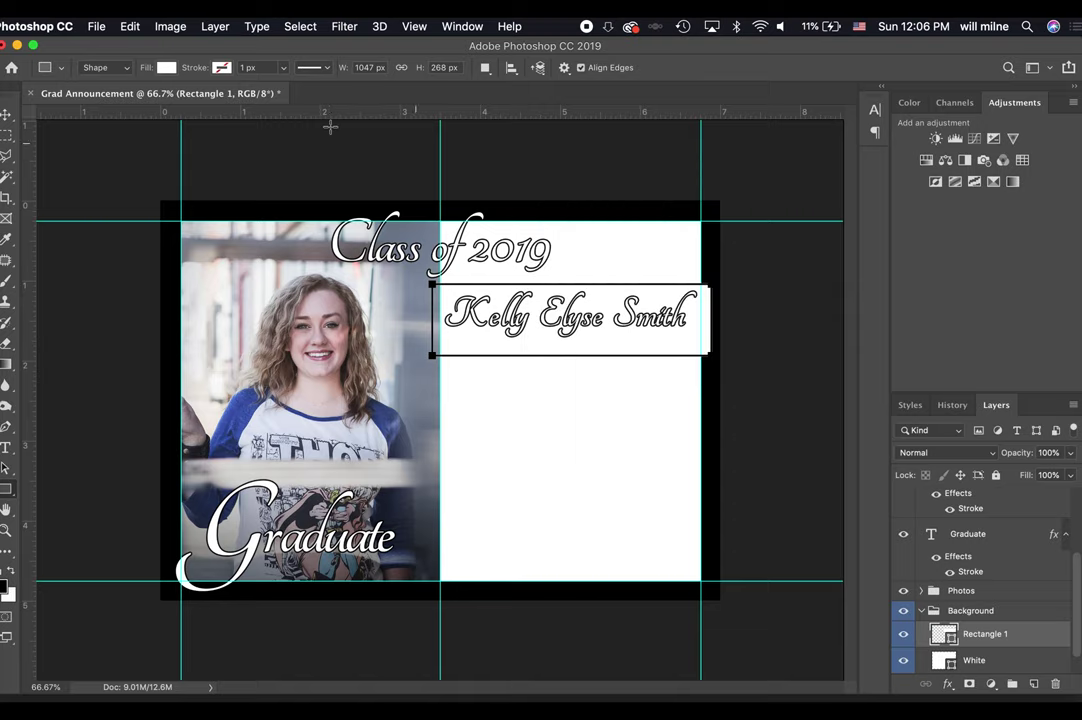
click(166, 68)
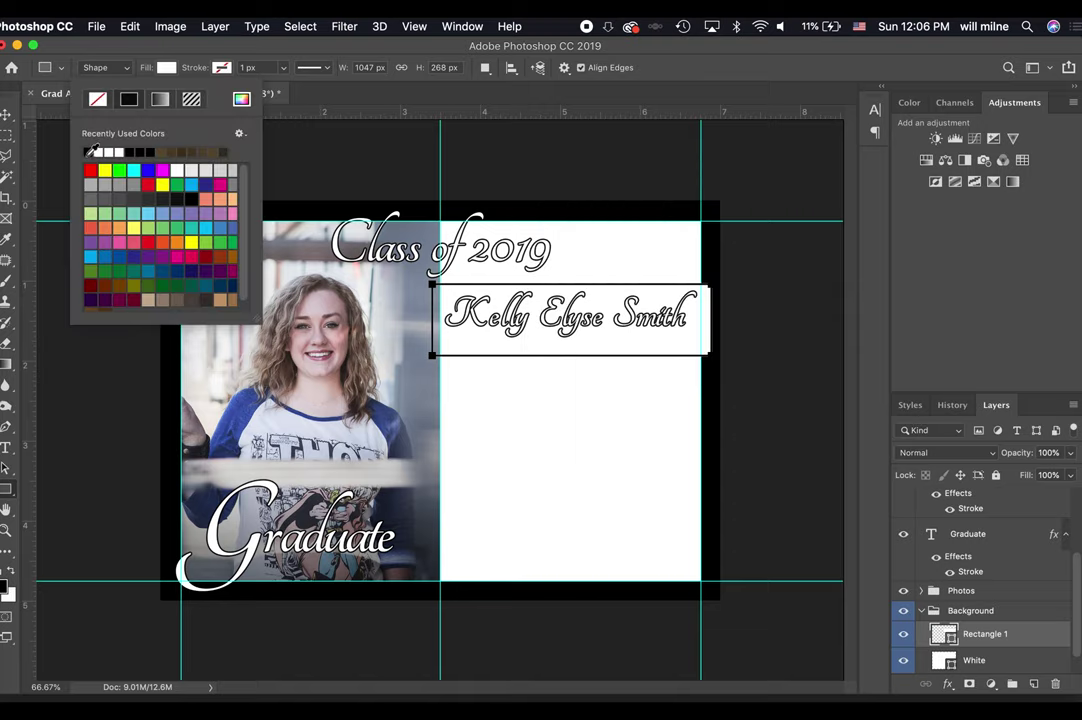
click(90, 151)
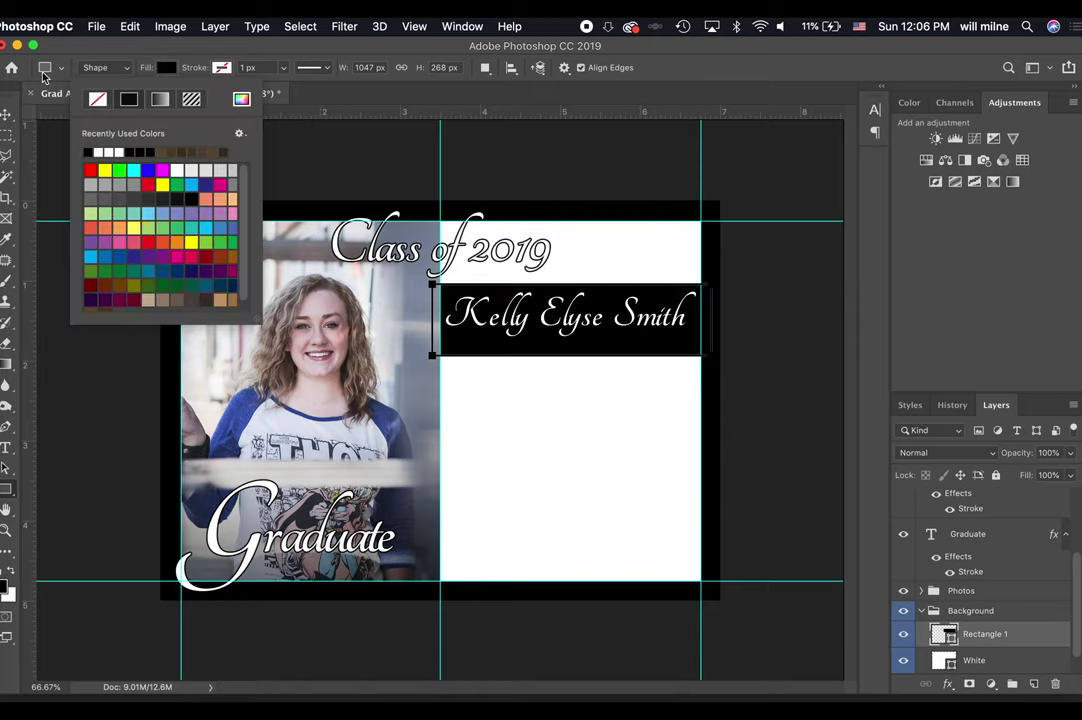
key(Escape)
Shorten the banner to about 0.78 in, nudge it up, and collapse the Background group.
key(v)
key(super+t)
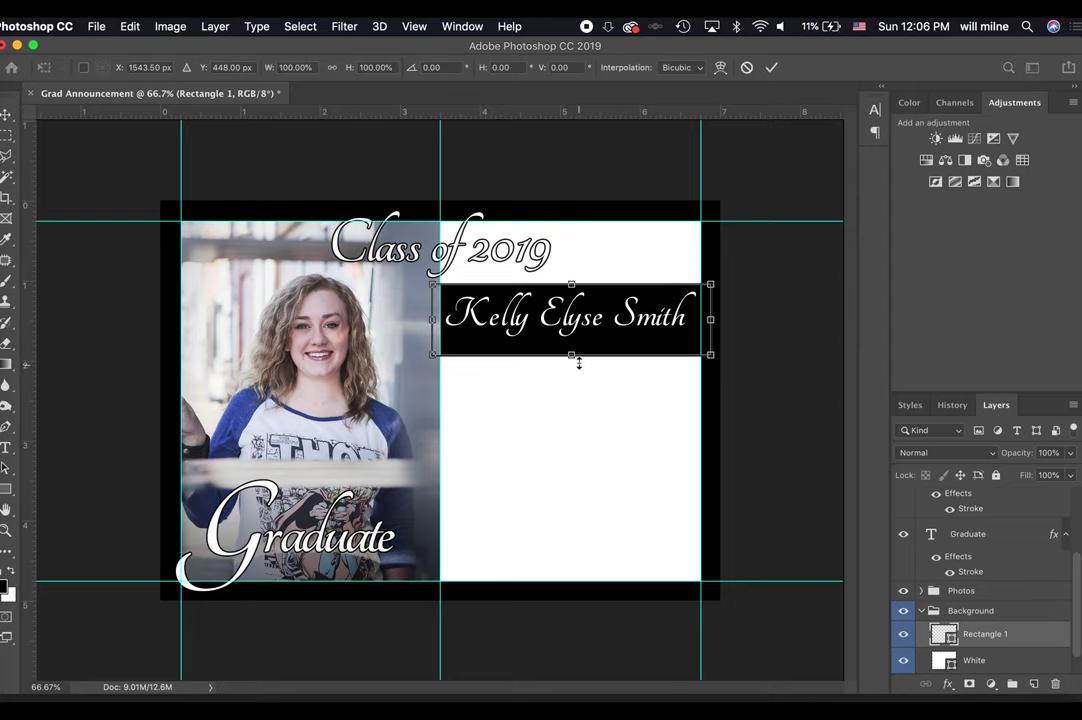
drag(573, 356, 573, 350)
key(Return)
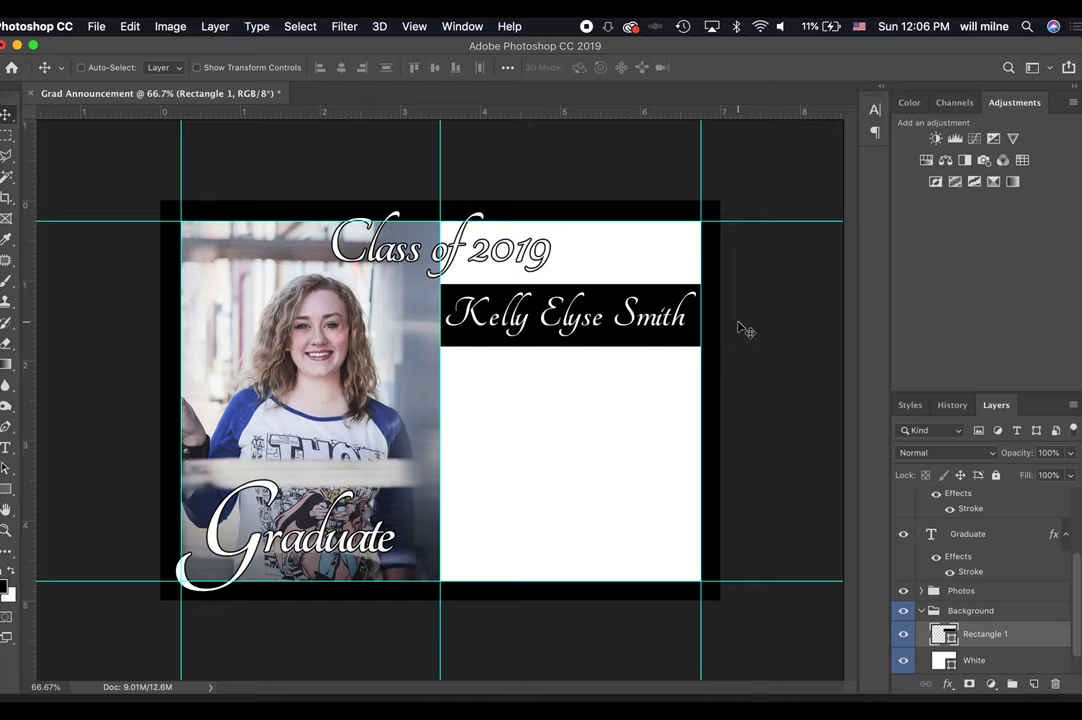
key(Up)
key(Up)
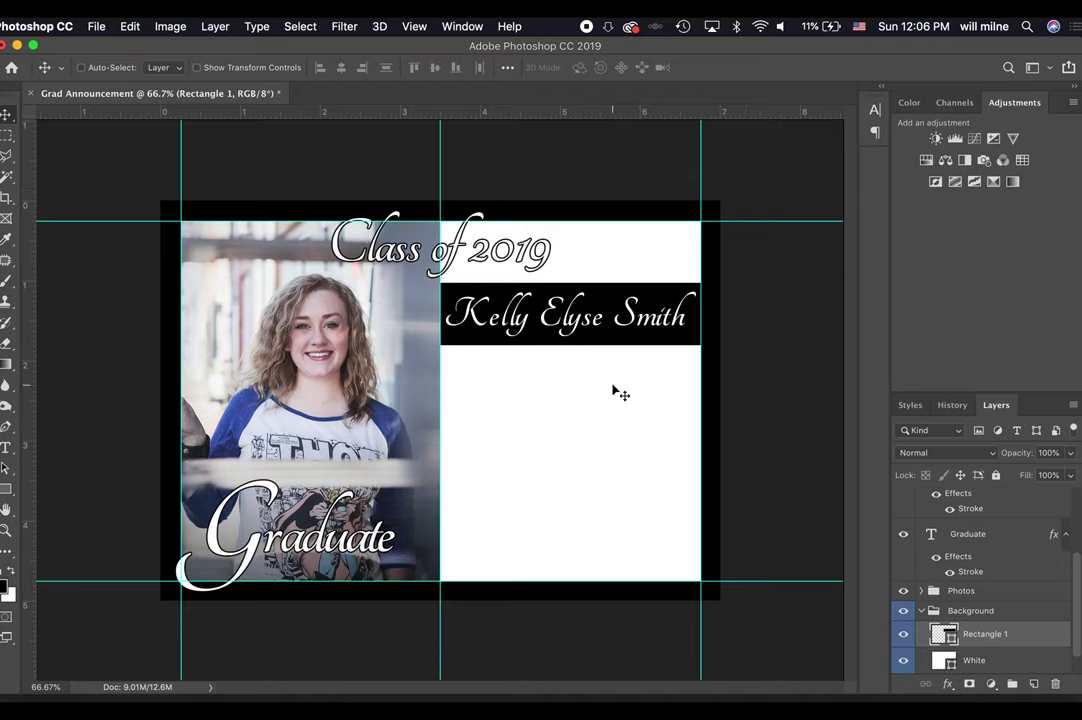
click(921, 610)
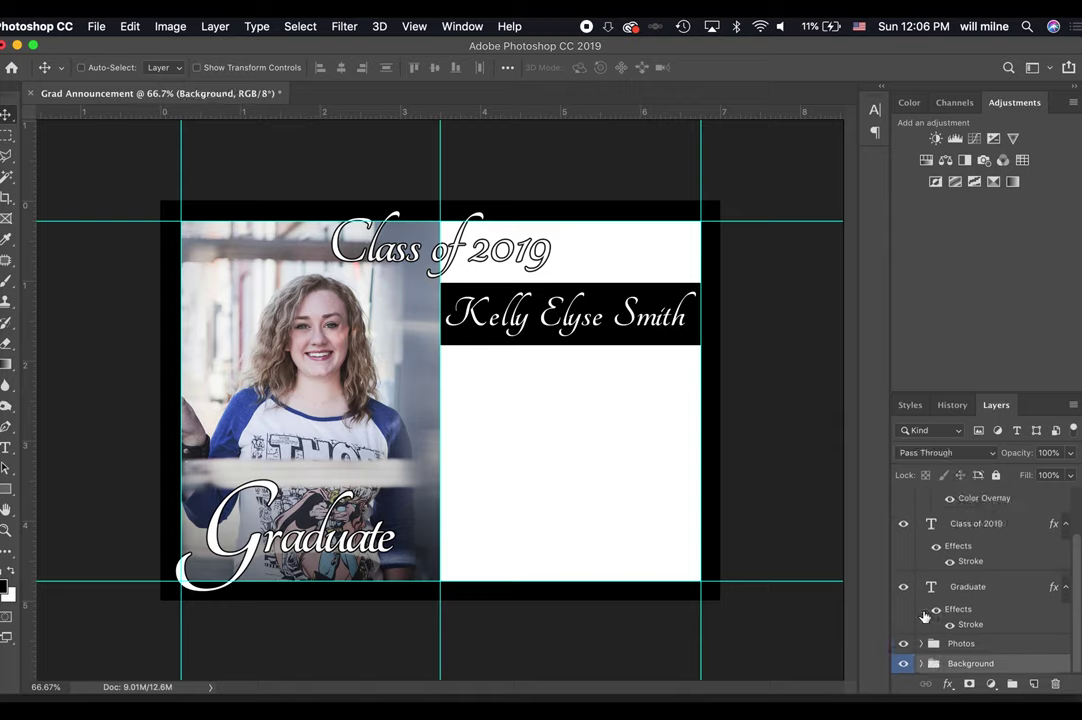
scroll(980, 644, up, 2)
Label the Photos group red.
scroll(980, 643, down, 2)
scroll(981, 620, up, 2)
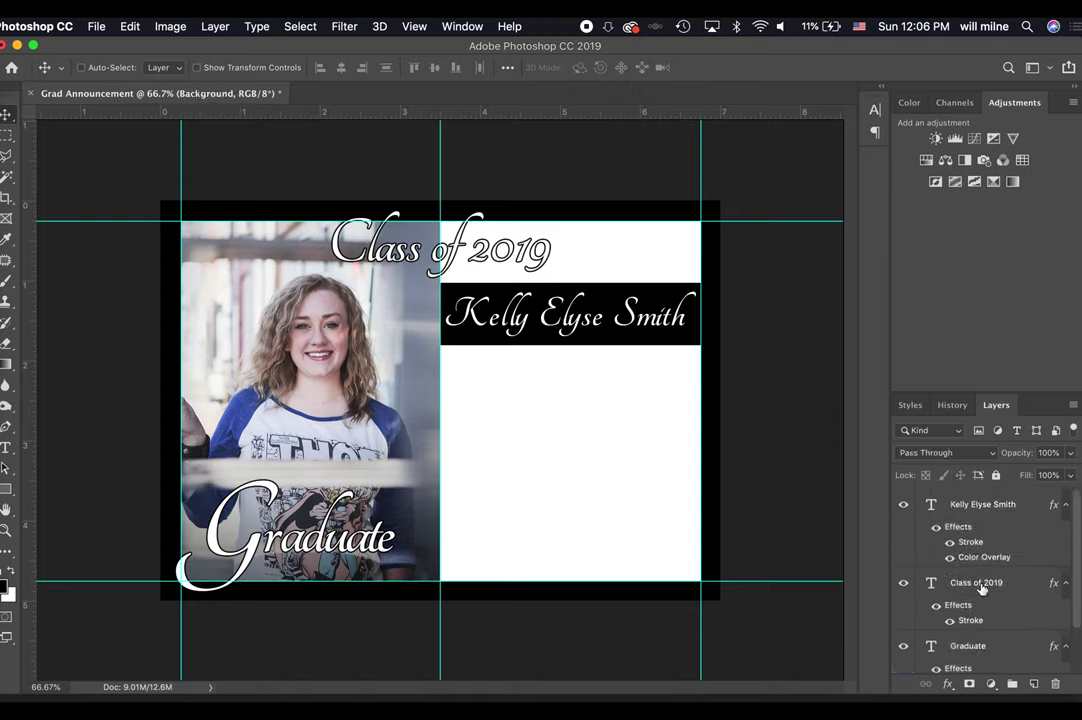
click(985, 516)
scroll(983, 643, down, 2)
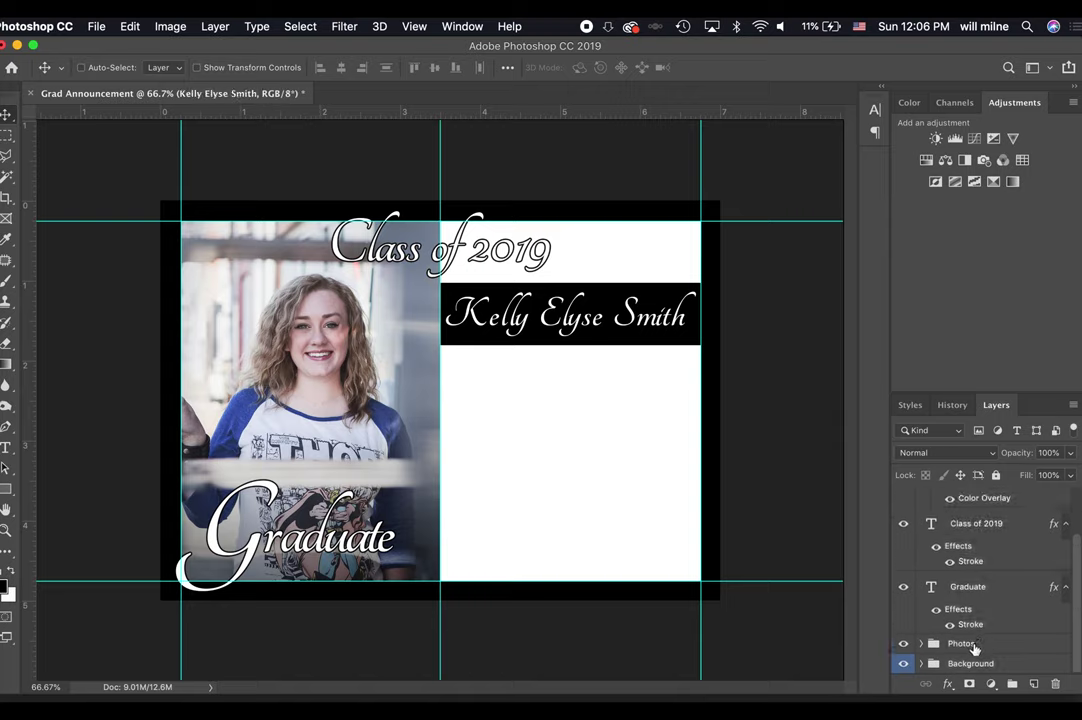
click(972, 645)
right_click(972, 646)
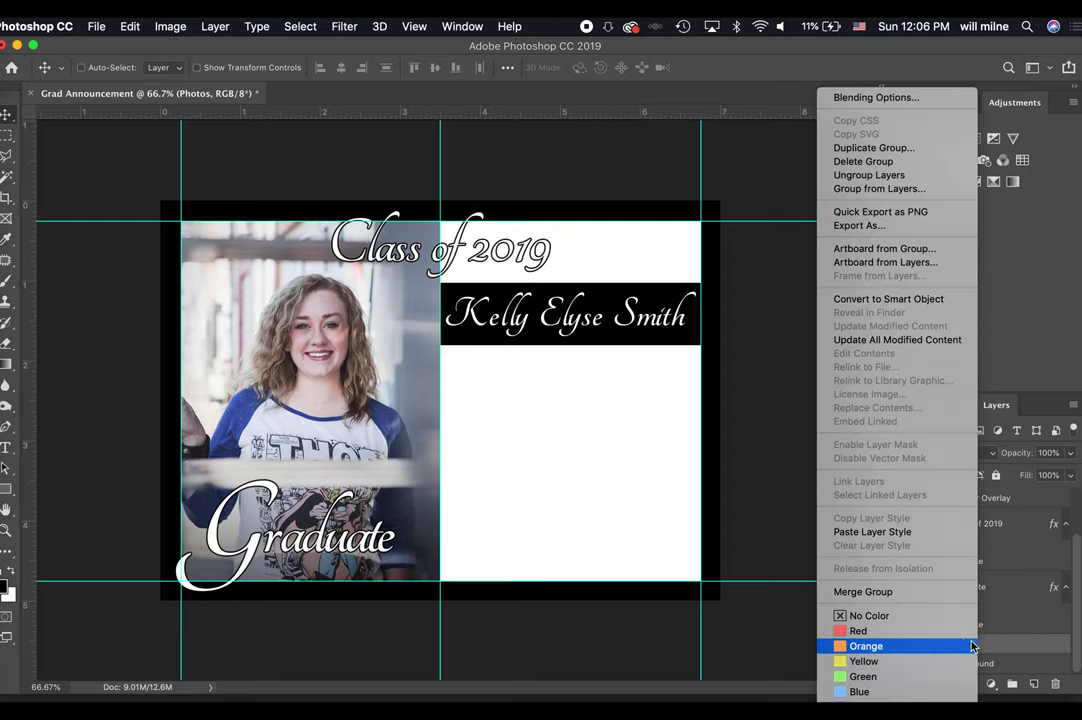
click(958, 631)
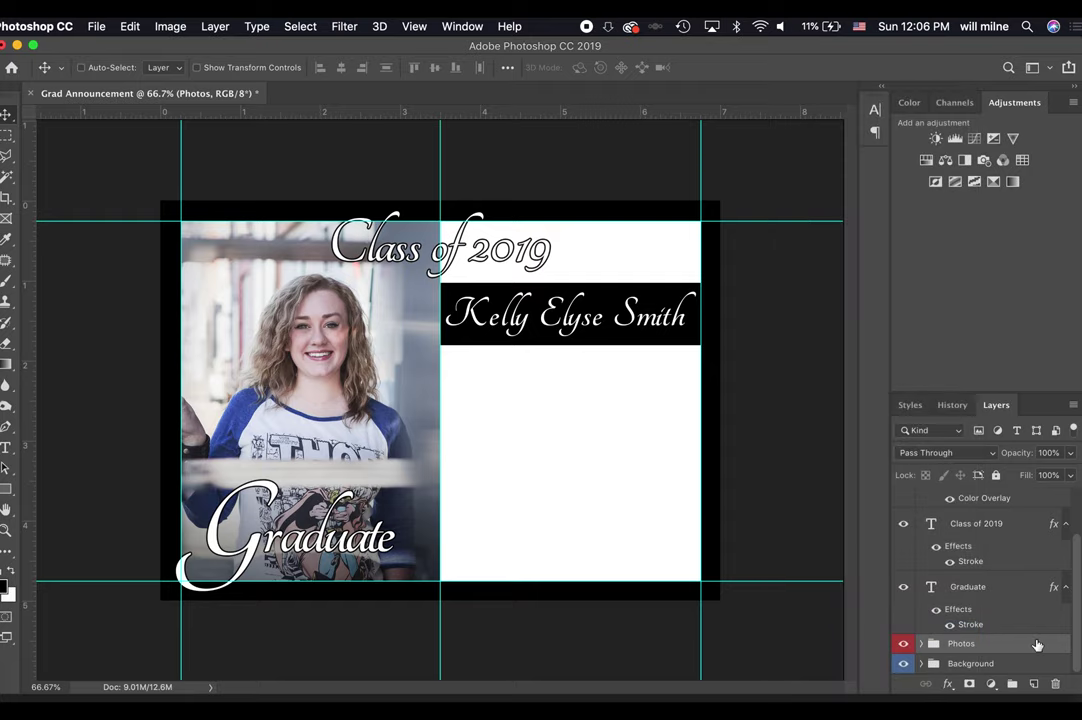
Group the three title text layers into a group named 'Text' labelled green.
click(995, 586)
scroll(995, 584, up, 2)
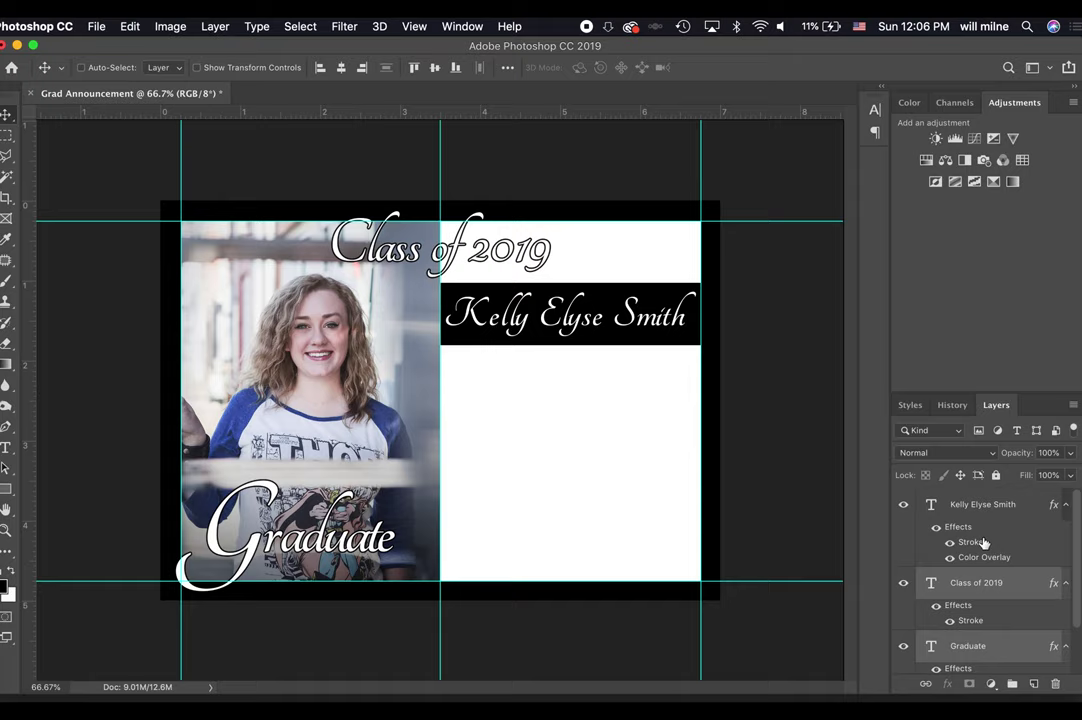
shift+click(988, 506)
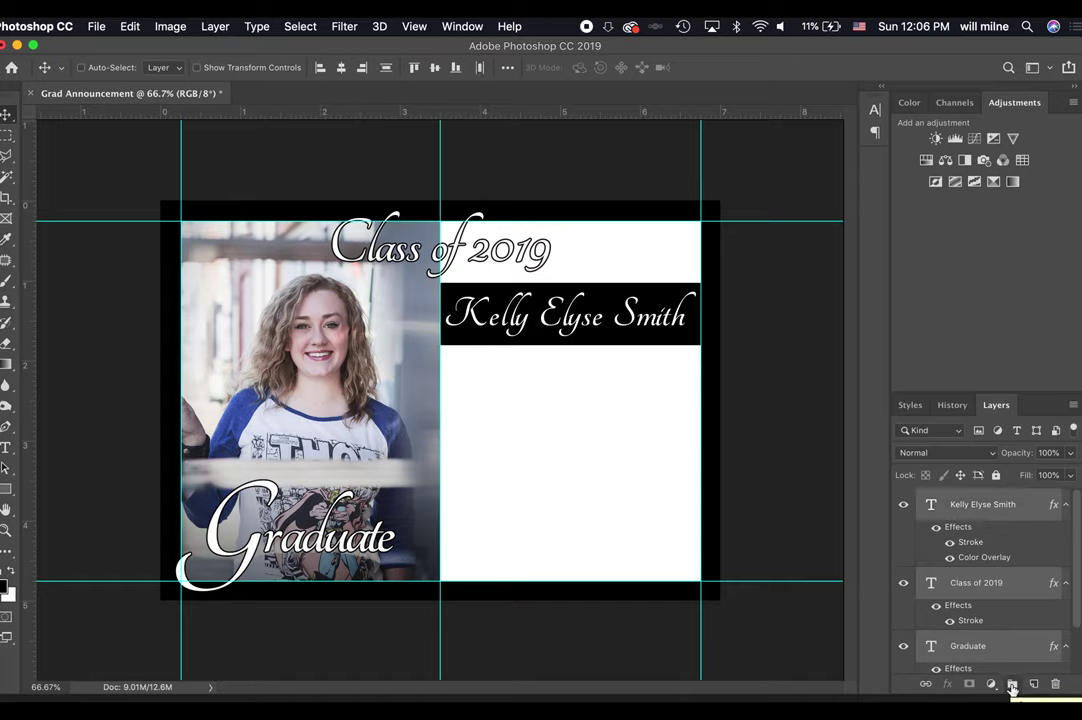
click(1012, 686)
double_click(969, 498)
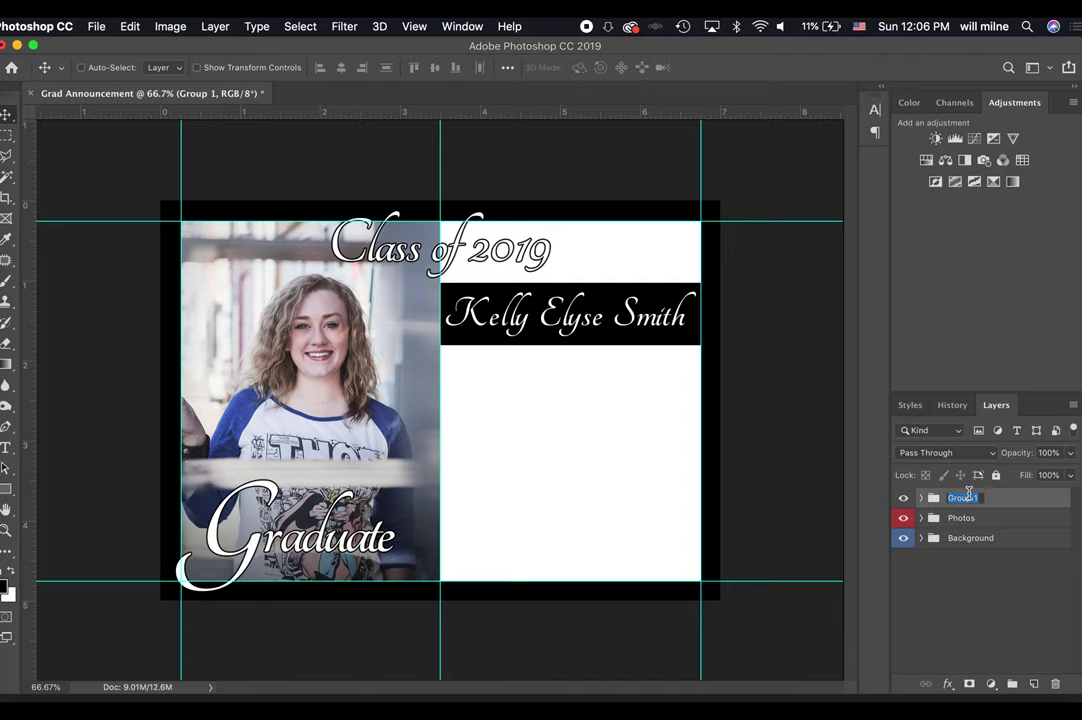
text(G)
text(ext)
key(Return)
right_click(996, 505)
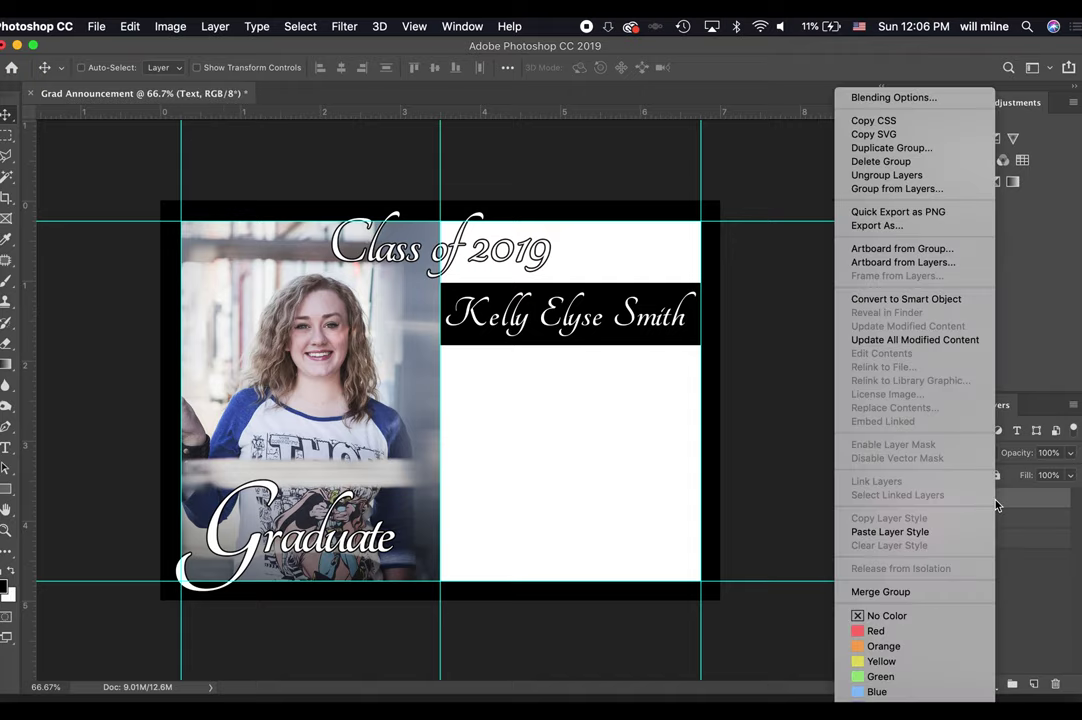
click(880, 677)
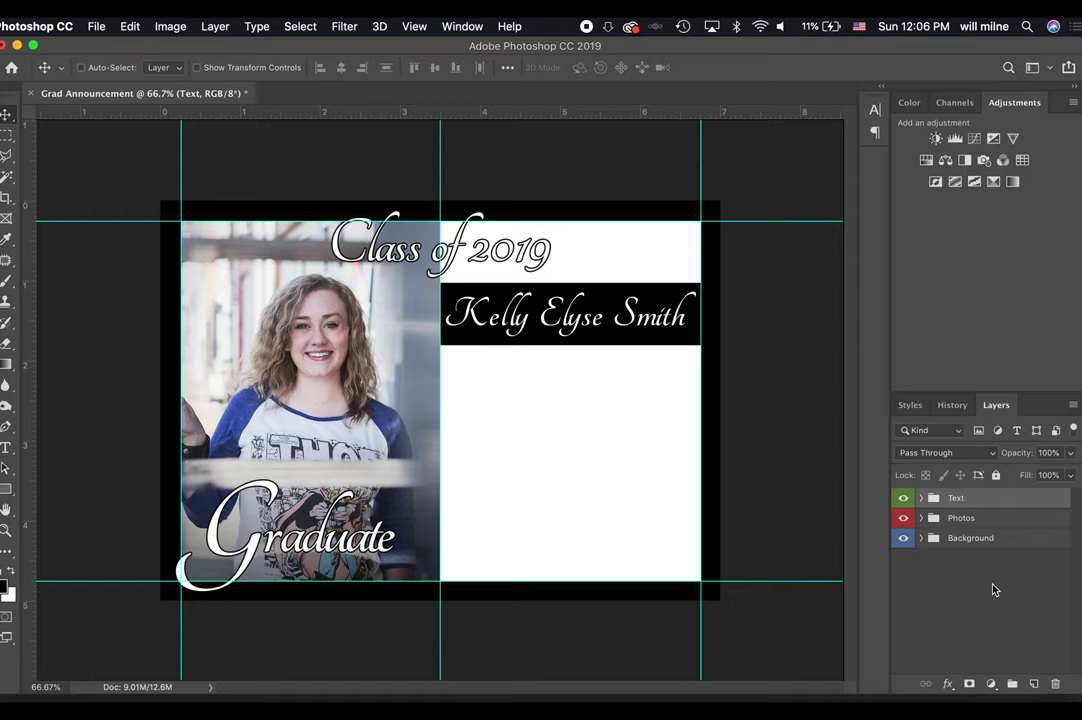
click(921, 499)
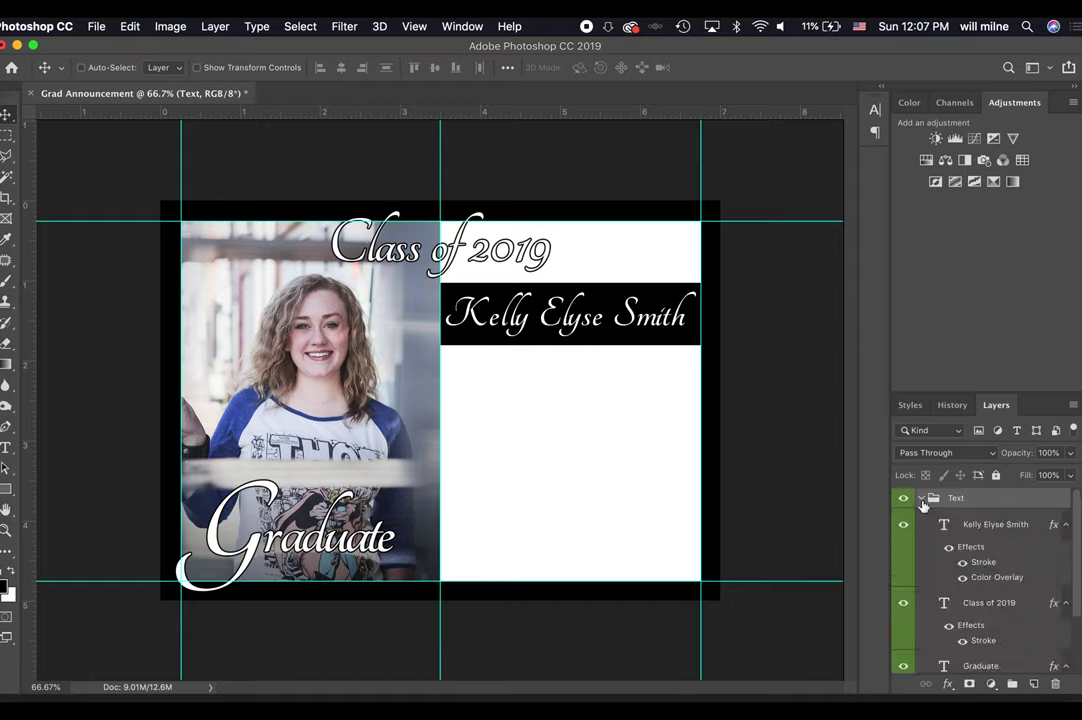
click(921, 499)
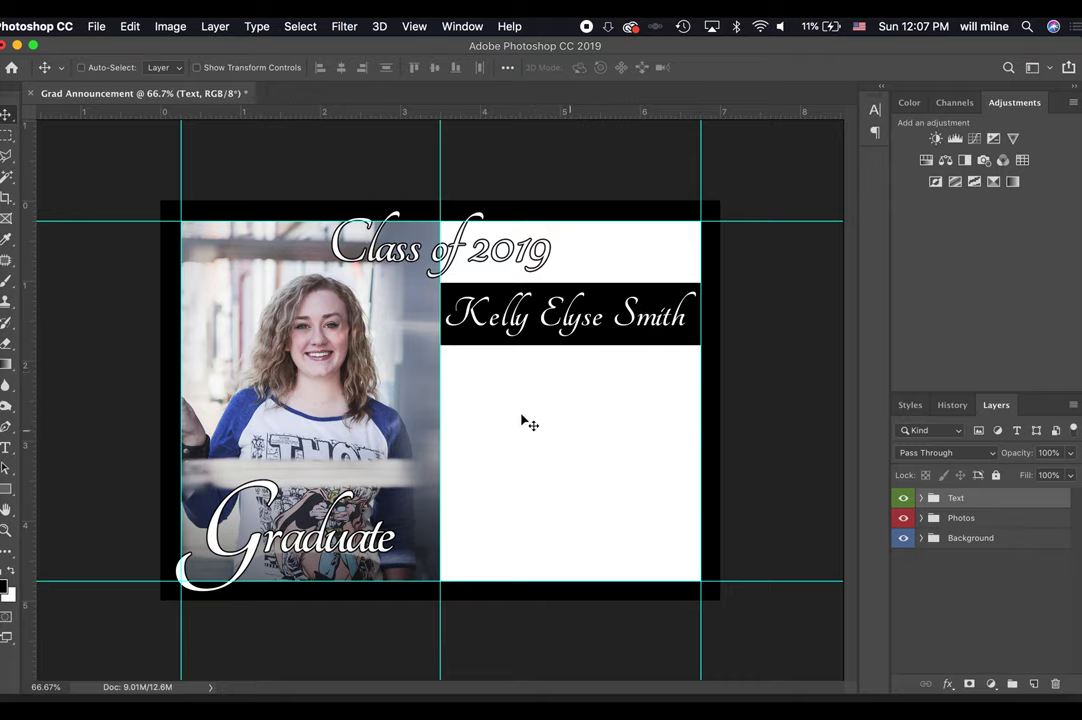
click(921, 497)
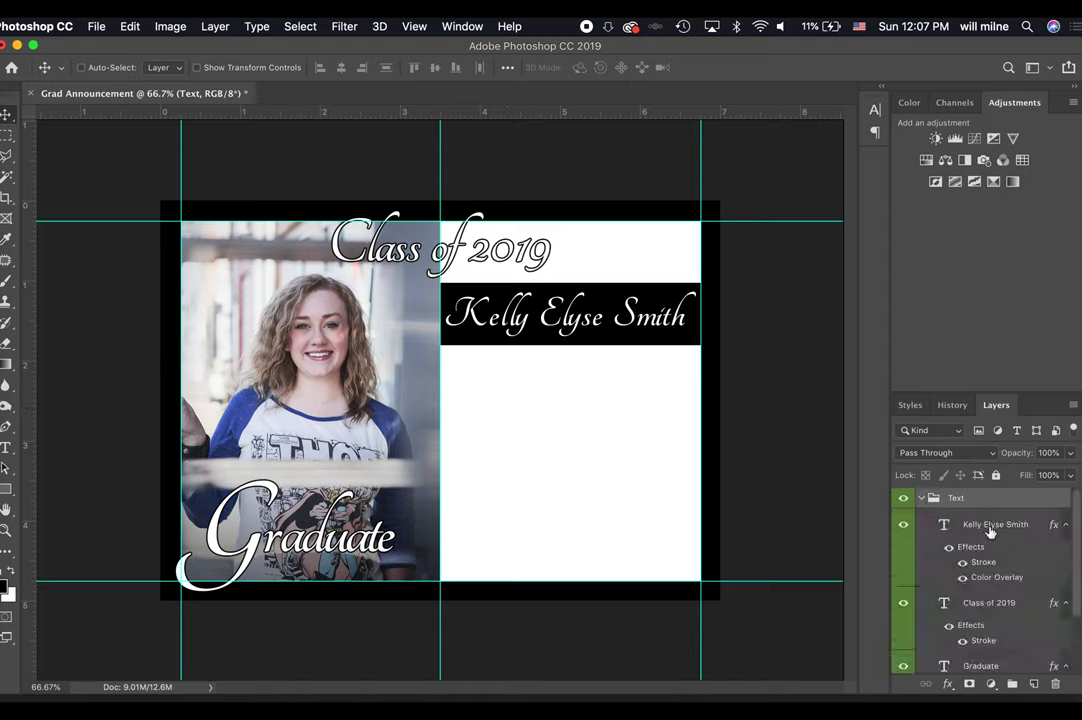
click(928, 526)
key(t)
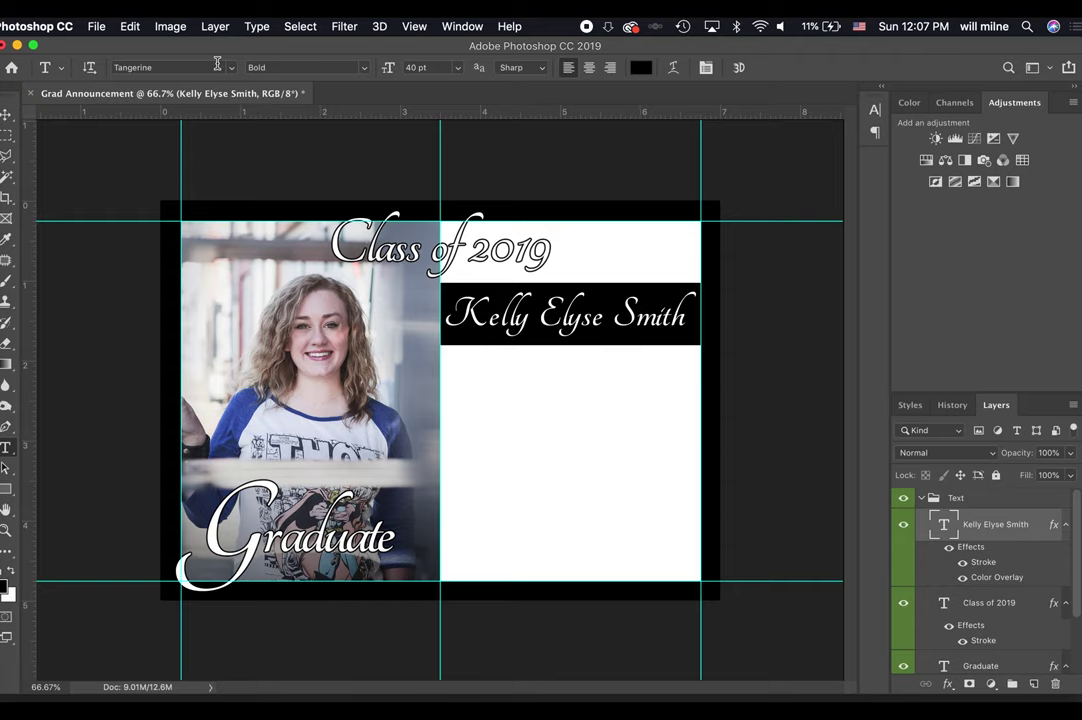
click(233, 67)
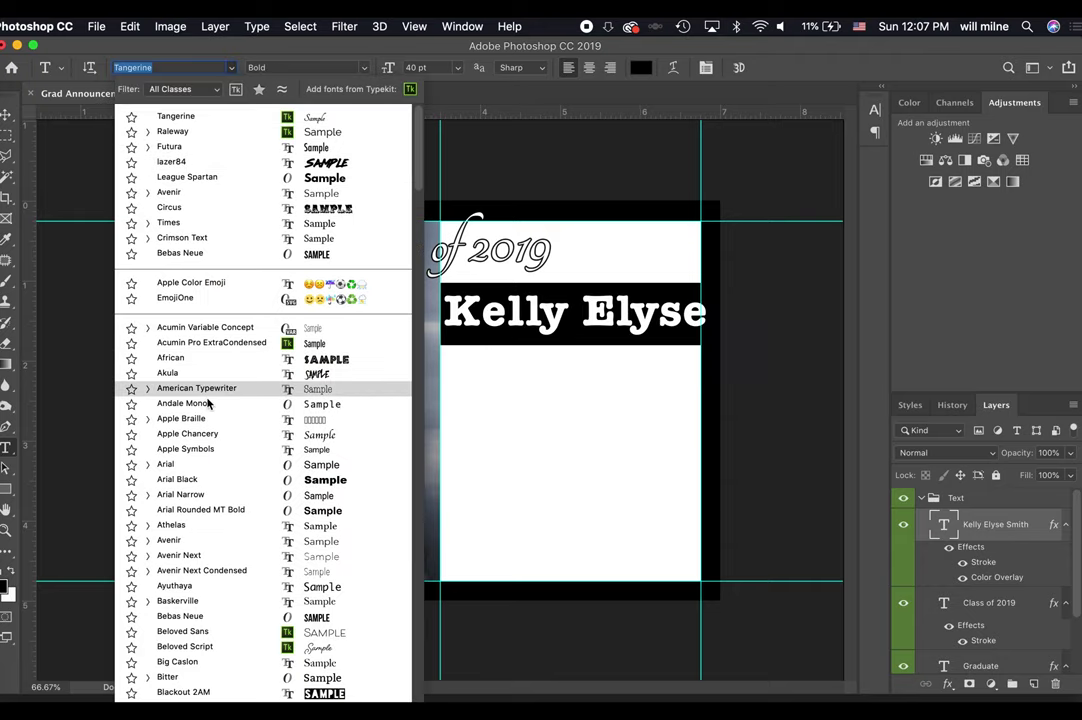
scroll(208, 400, down, 10)
scroll(208, 400, down, 20)
scroll(208, 402, up, 15)
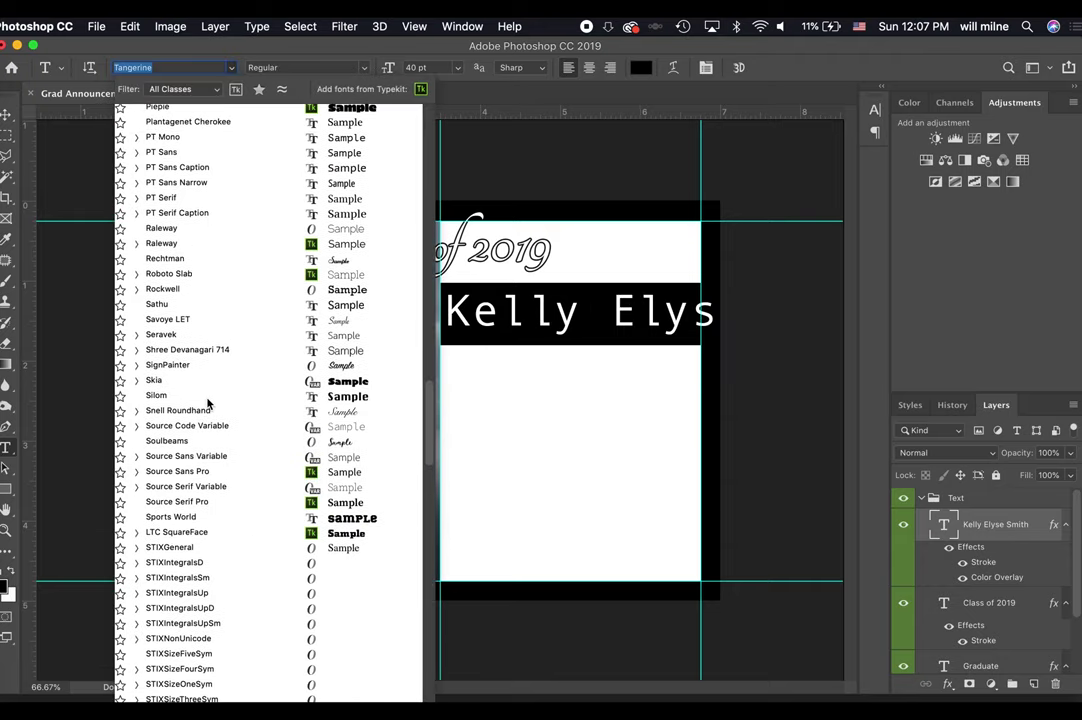
scroll(208, 402, down, 1)
scroll(208, 402, up, 4)
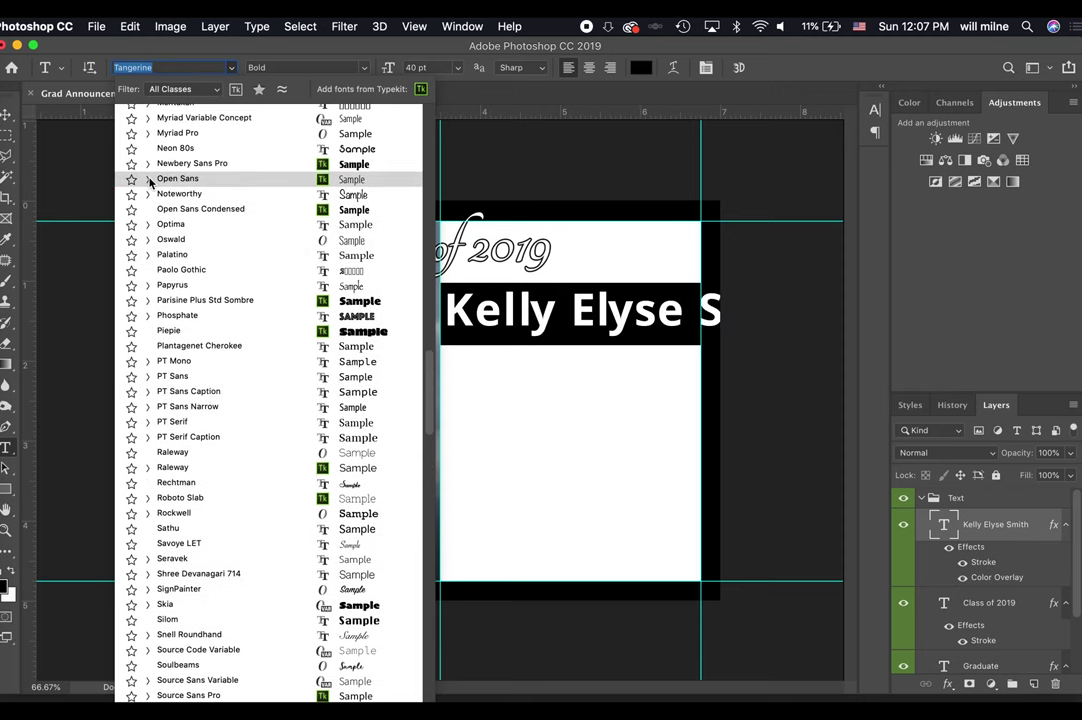
key(Escape)
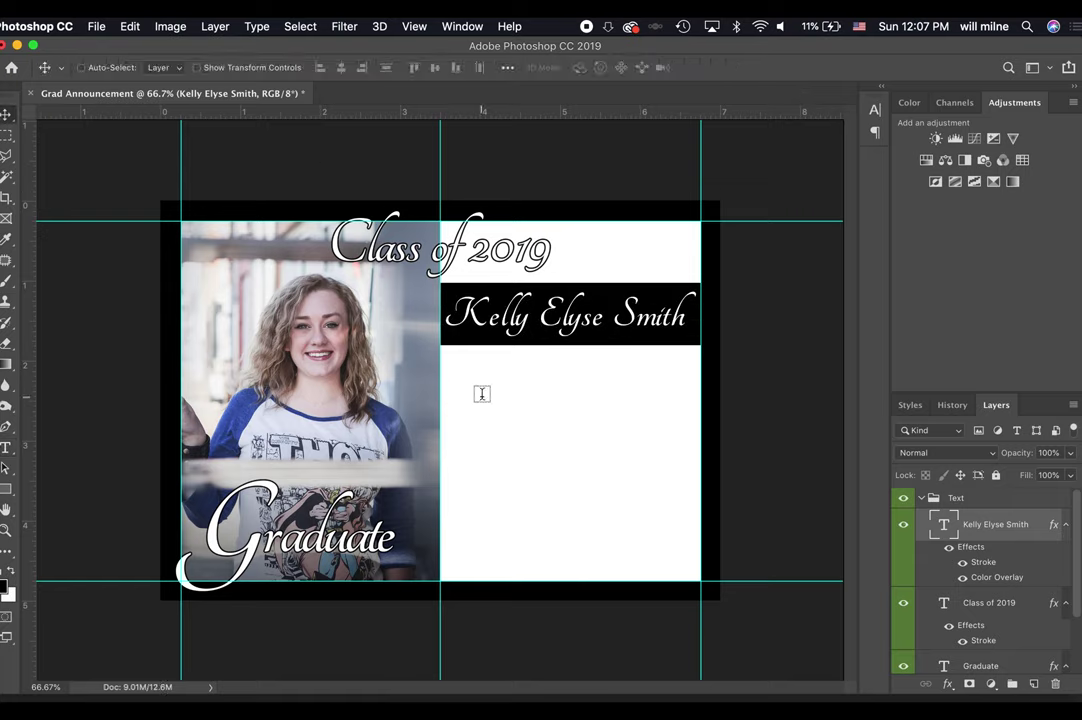
Add a placeholder text line below the banner set in Open Sans Light 12 pt.
click(463, 414)
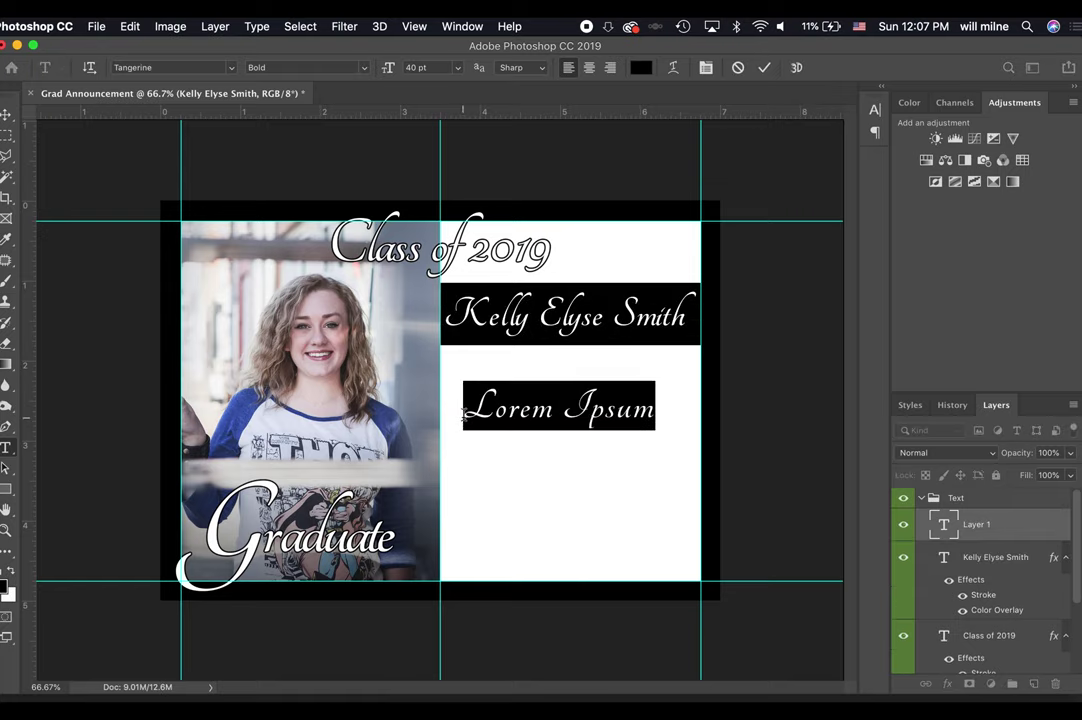
click(766, 68)
double_click(545, 400)
key(super+a)
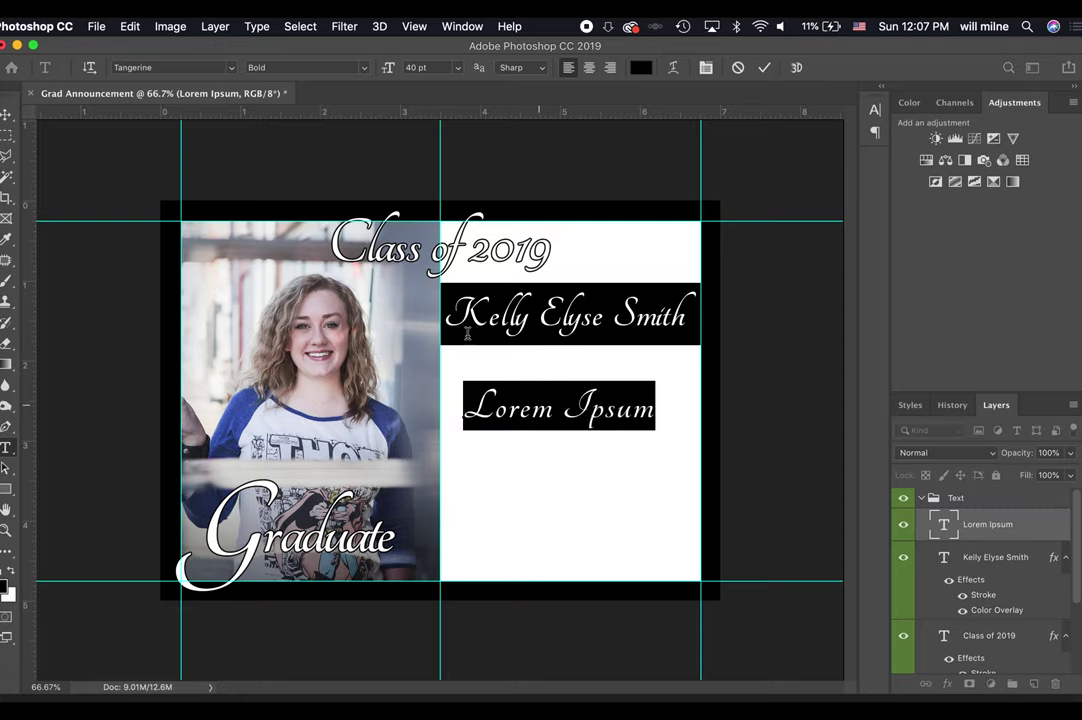
click(202, 67)
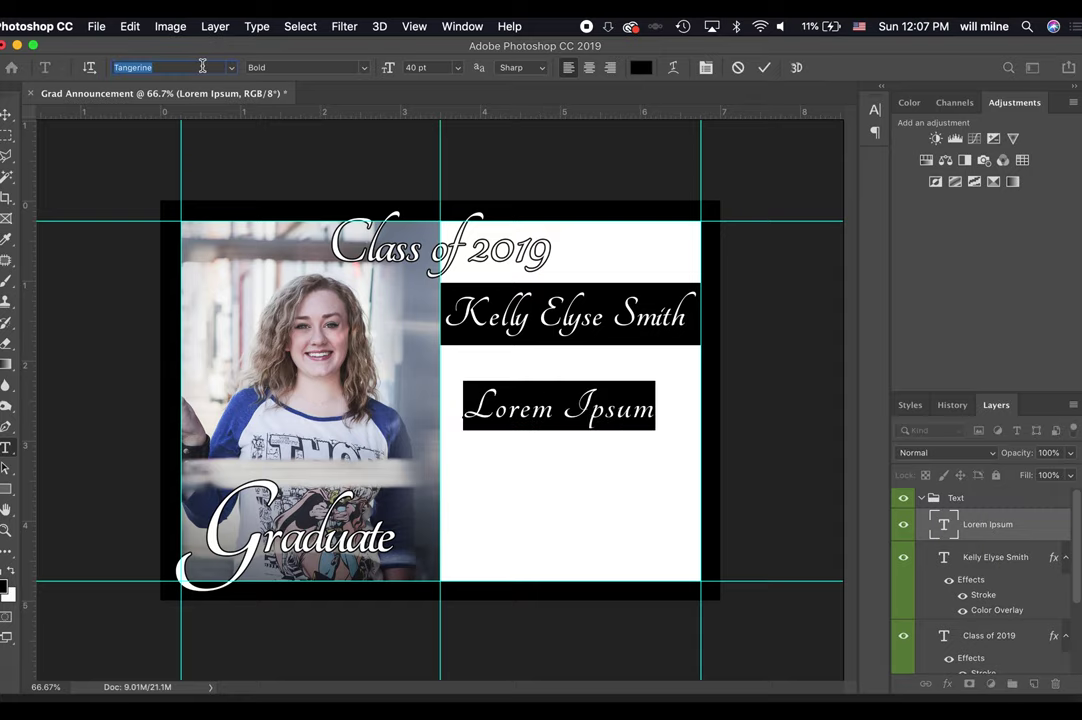
text(open)
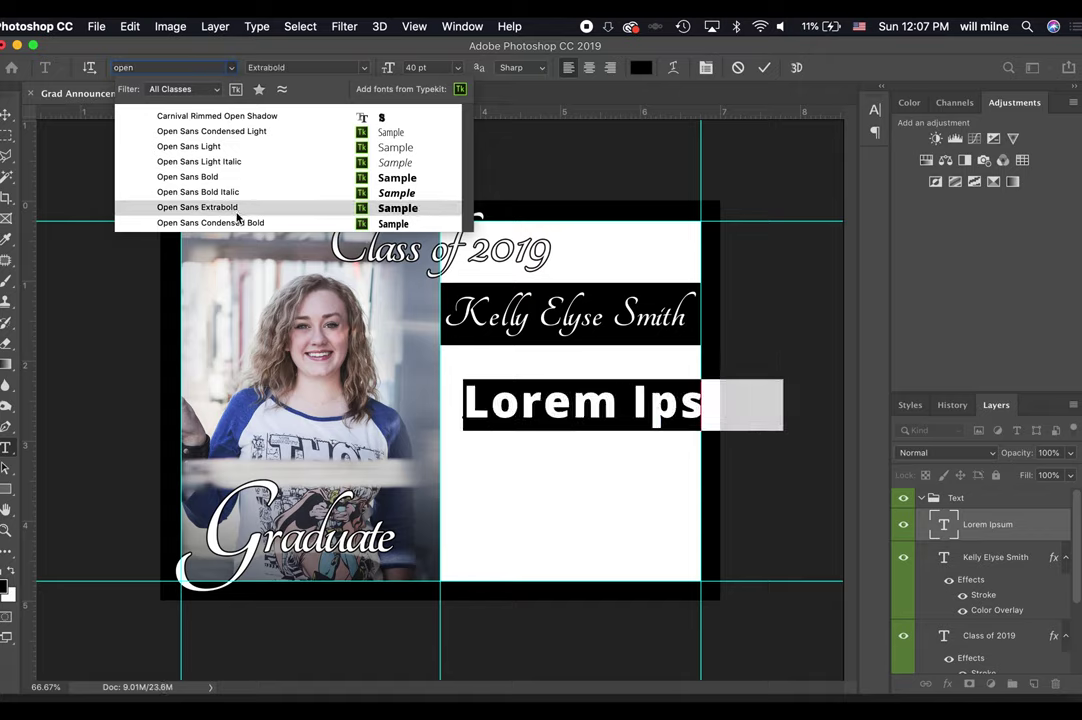
click(242, 148)
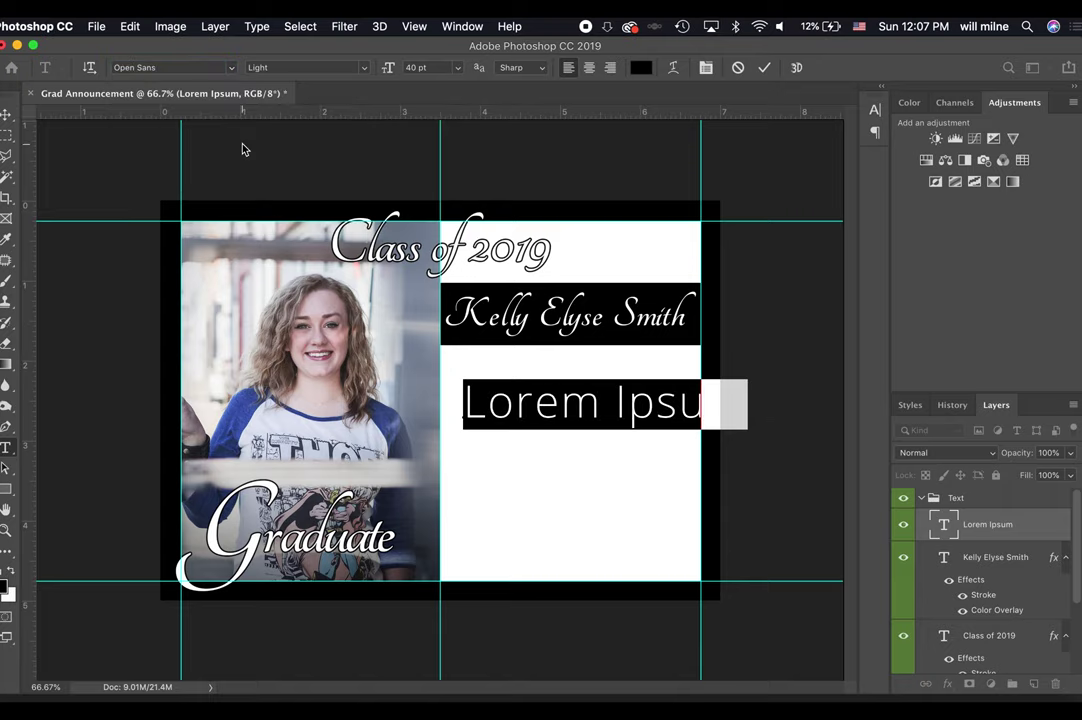
click(420, 67)
text(12)
key(Return)
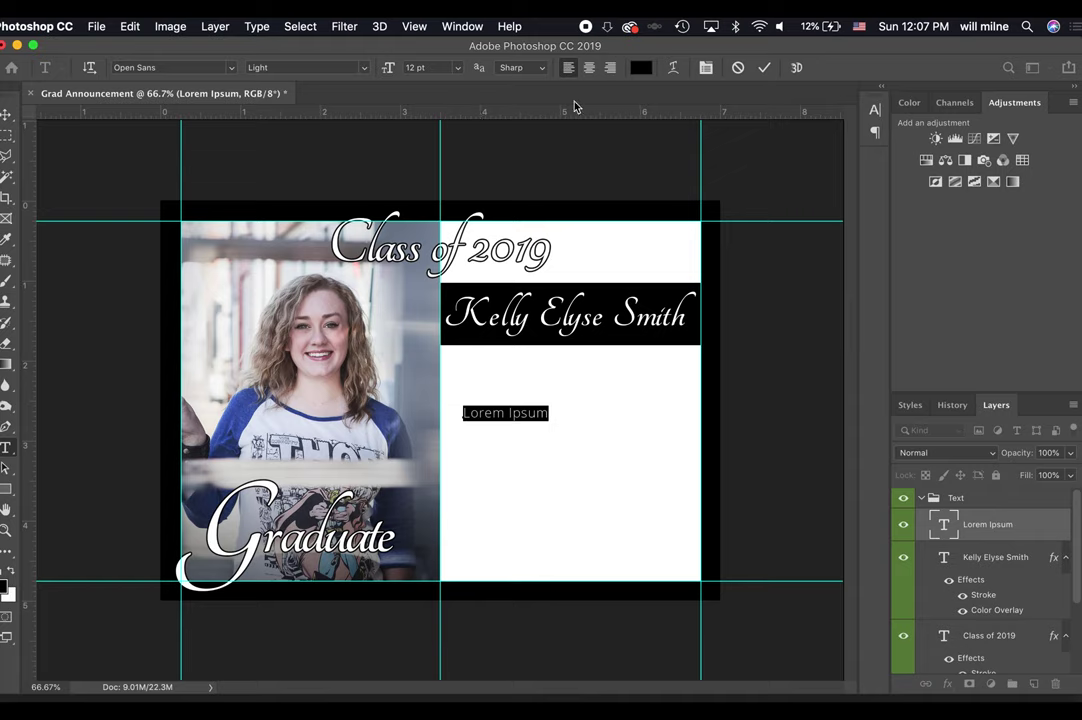
click(766, 68)
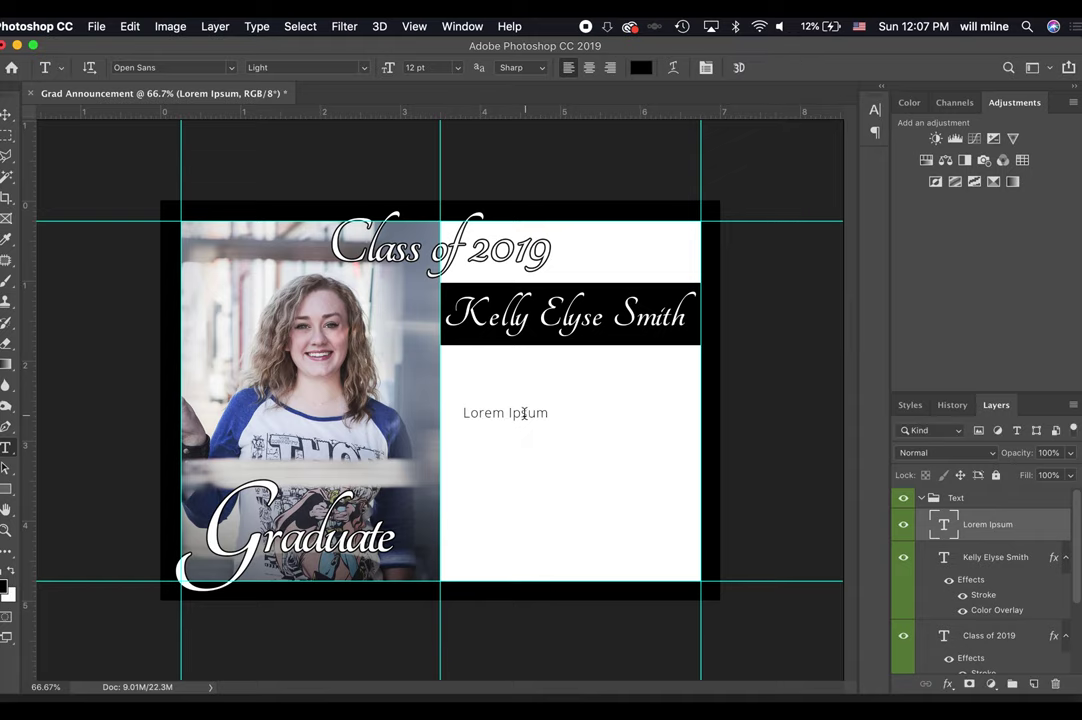
Move the line up under the banner and change it to 'West Denton High School'.
drag(522, 413, 527, 391)
key(ctrl+Up)
click(413, 478)
double_click(500, 372)
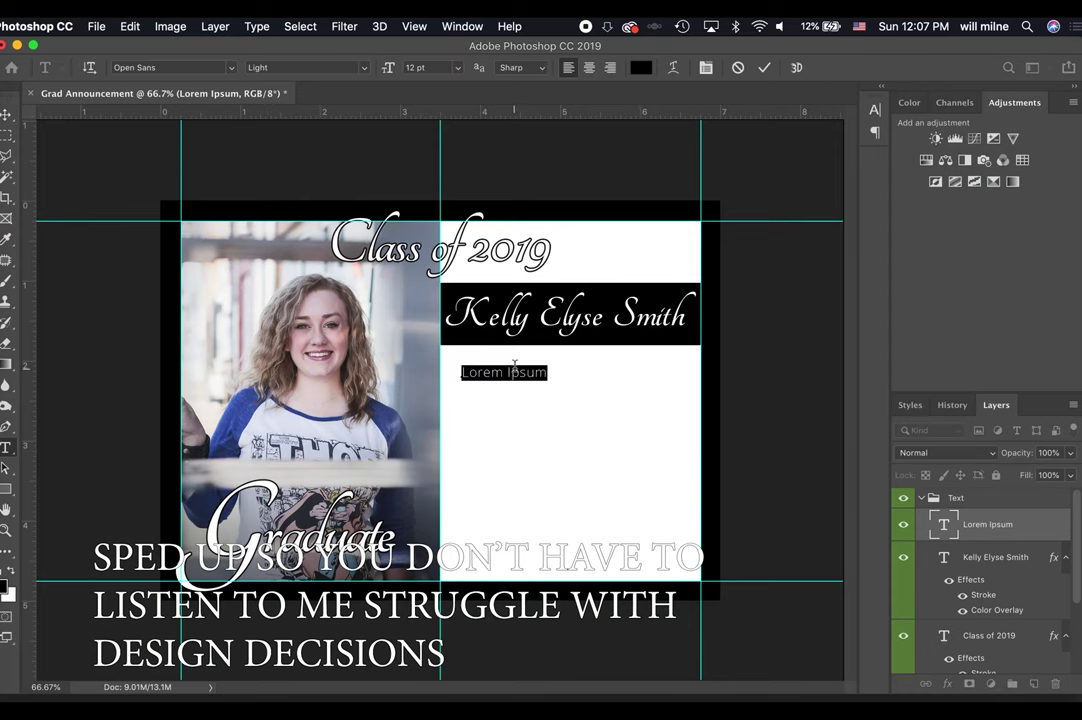
text(West Denton High School)
key(Escape)
Try a 'Please join us to celebrate' copy, undo it, and draw a paragraph text box.
drag(570, 357, 615, 399)
double_click(615, 399)
text(Please join us to celebrate)
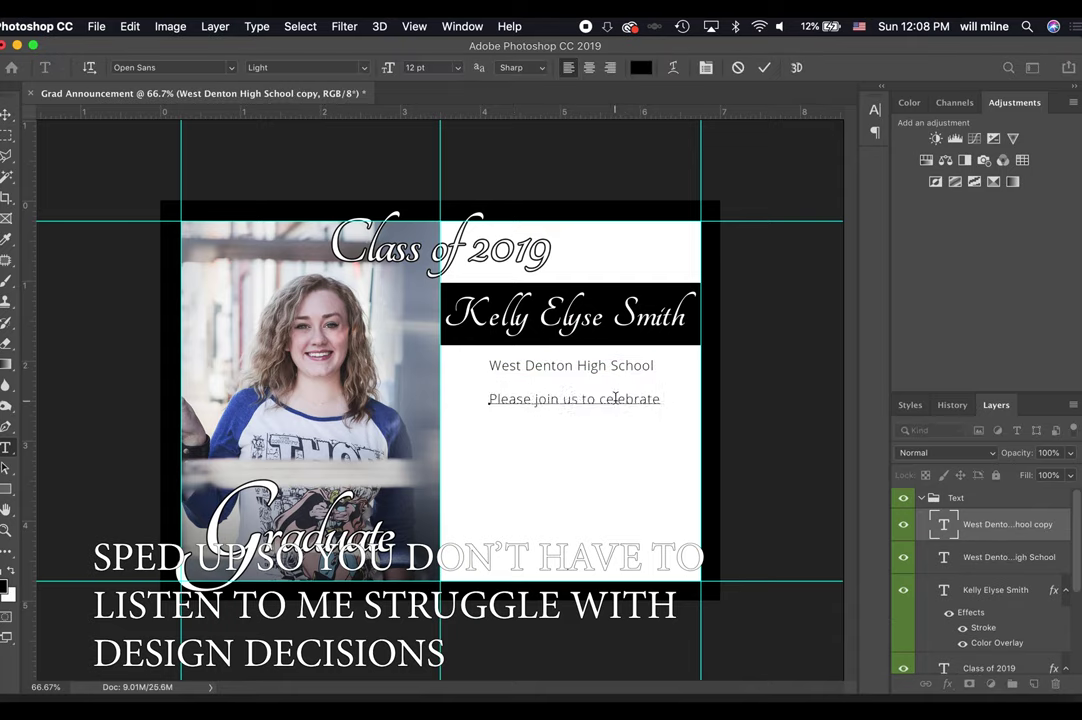
key(super+z)
key(super+z)
drag(463, 391, 676, 566)
Browse Google Images graduation announcement examples in Chrome, then return to the document.
key(super+Tab)
click(146, 78)
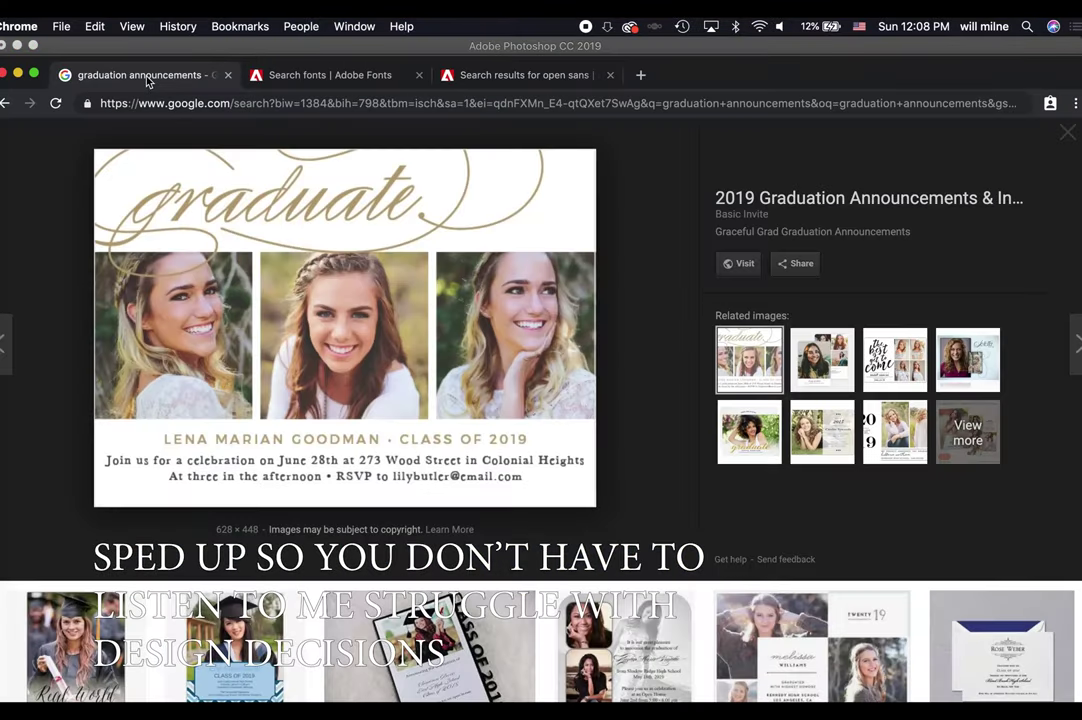
click(340, 681)
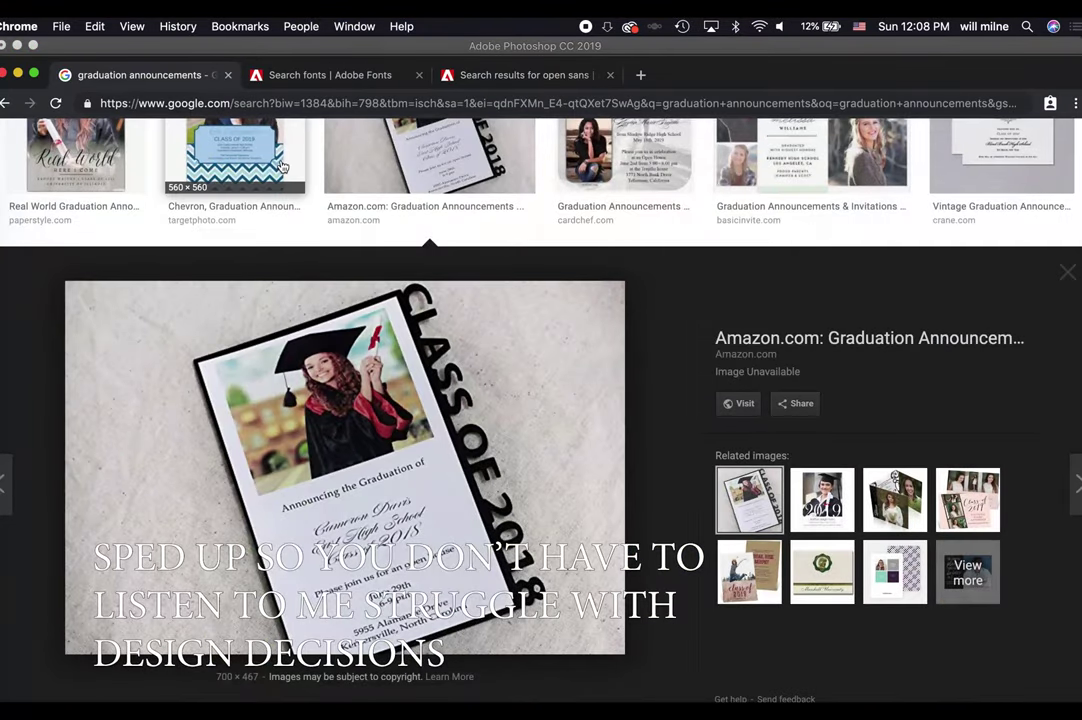
click(242, 160)
key(ctrl+Up)
click(234, 493)
Delete the Lorem ipsum placeholder paragraph and centre its text.
key(super+a)
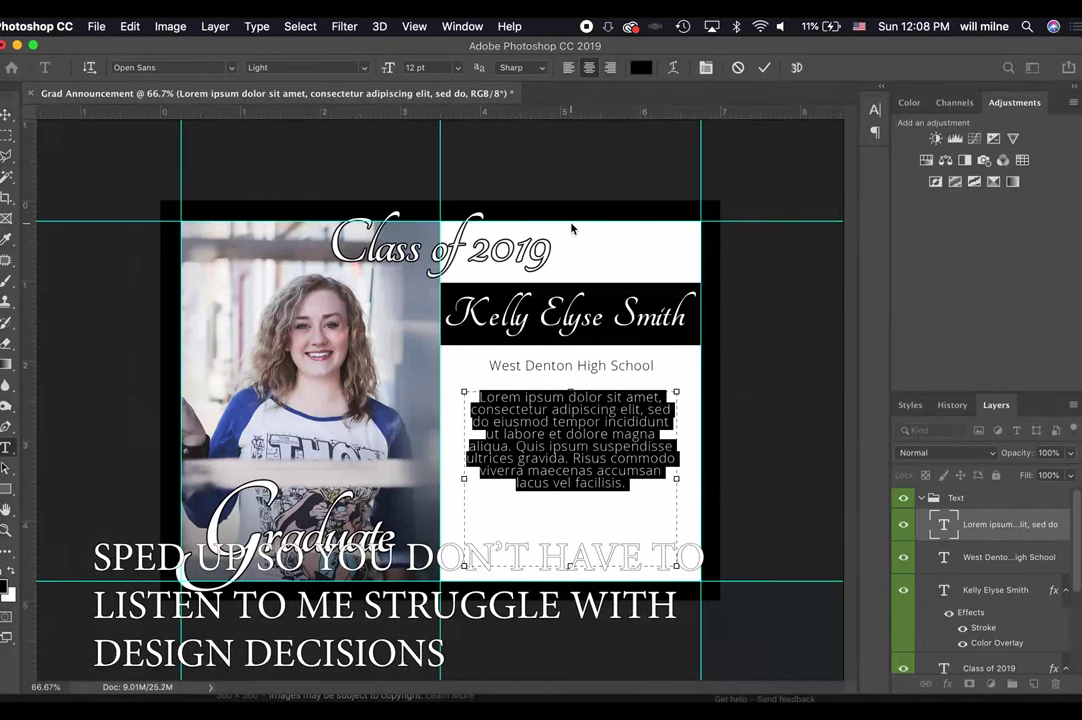
key(BackSpace)
key(super+shift+c)
Type 'Please join us in a celebration of' as new text and commit it, discarding a stray text layer.
text(Please join us in a celebration of)
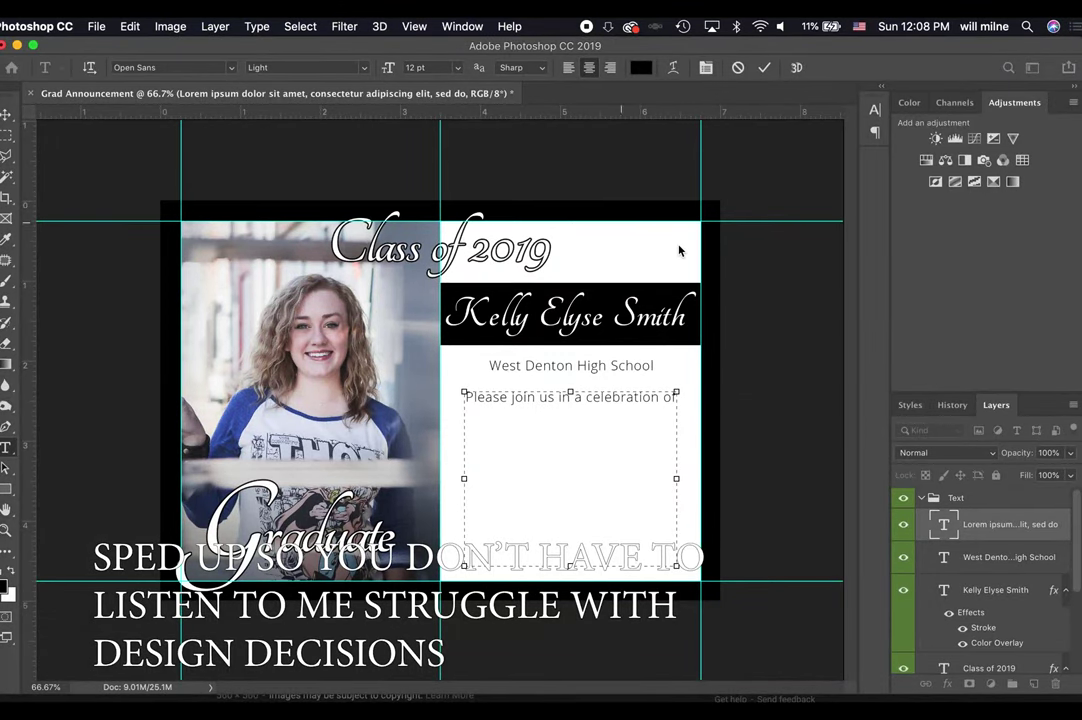
click(764, 67)
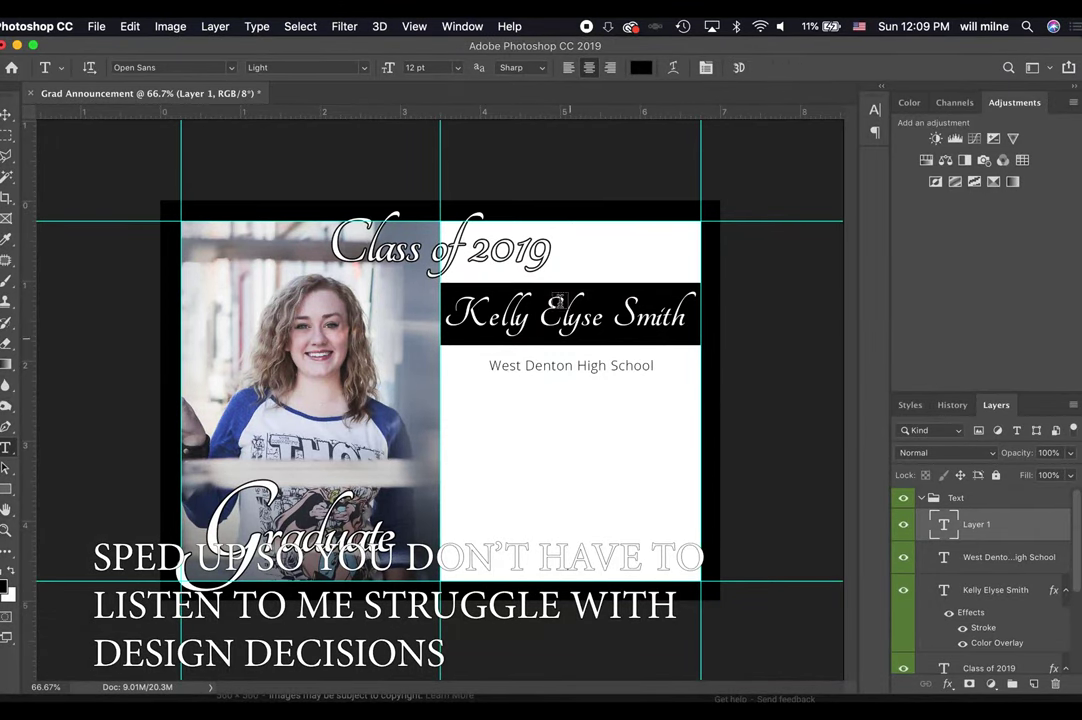
click(633, 372)
click(737, 67)
Undo an accidental move of the name, then shorten the black name bar with Free Transform.
key(v)
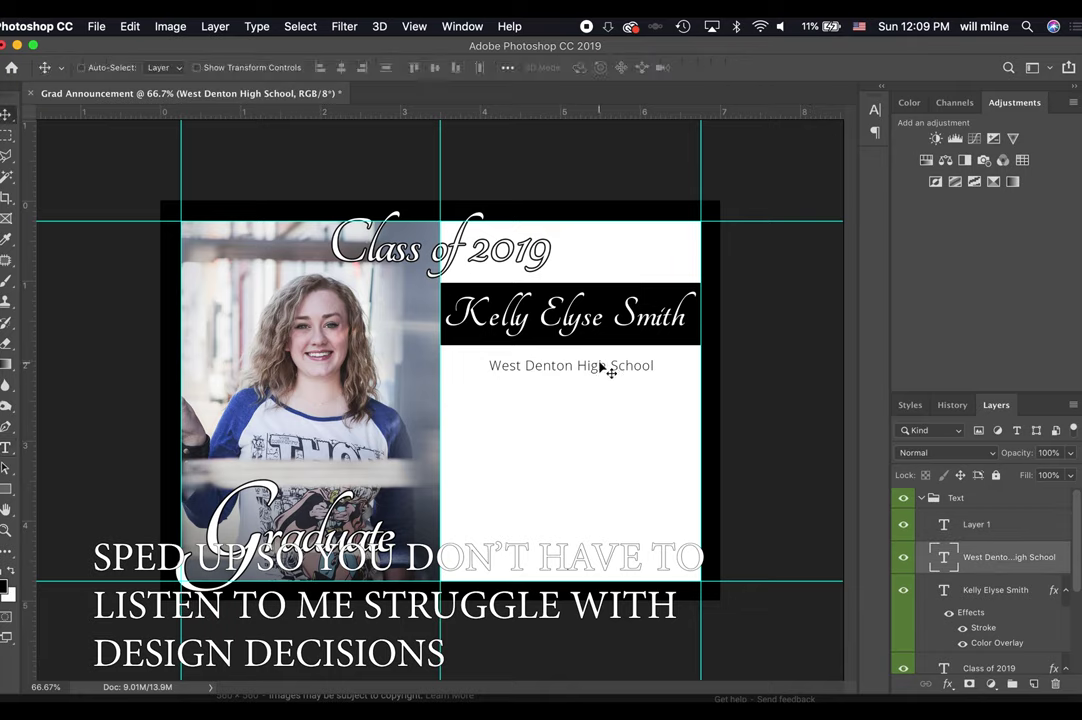
click(990, 590)
drag(567, 318, 555, 314)
key(ctrl+z)
scroll(990, 580, down, 5)
click(984, 607)
key(ctrl+t)
key(Return)
Retype the duplicated school line as 'Please join us for a celebration of' and place it above the name banner.
ctrl+click(545, 396)
double_click(552, 307)
key(ctrl+a)
text(Please join us for a a)
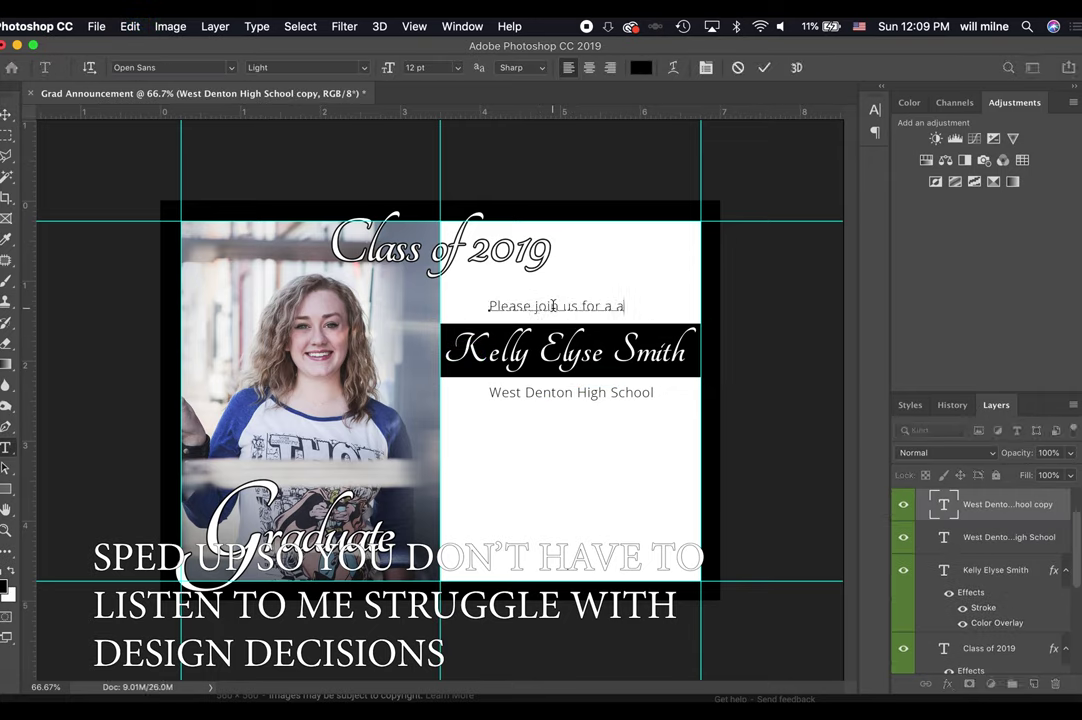
key(BackSpace)
text(celebration of)
click(763, 67)
drag(560, 307, 592, 320)
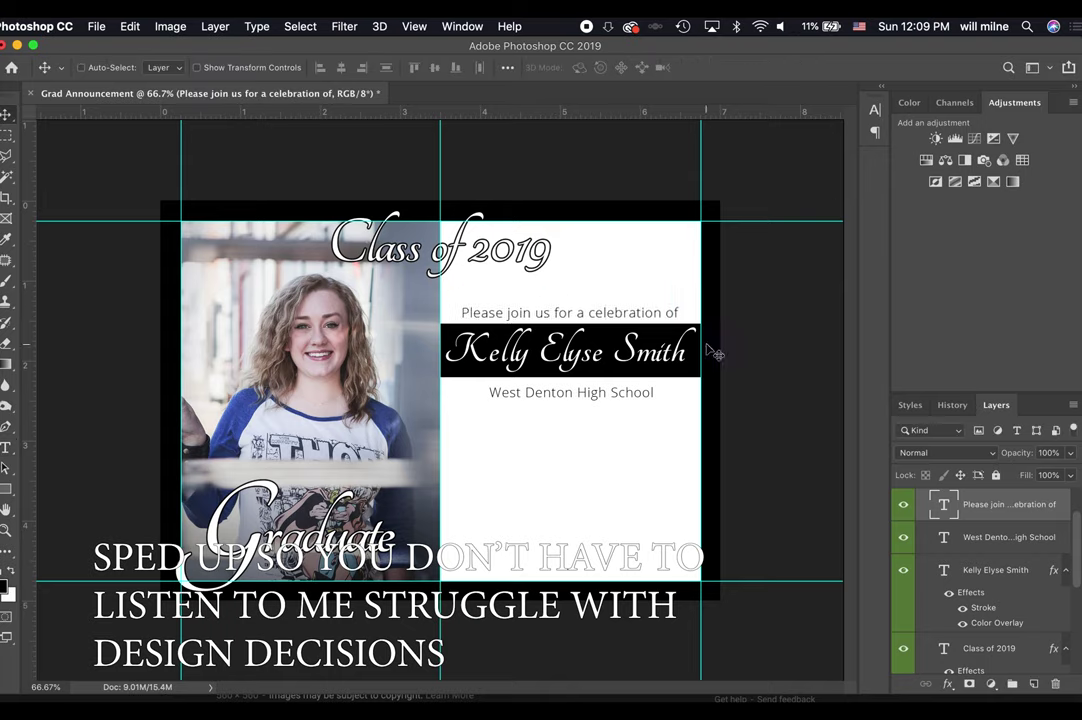
Add a centred 'Graduate of' line above West Denton High School and re-centre the text.
double_click(604, 400)
click(490, 411)
key(Return)
key(Return)
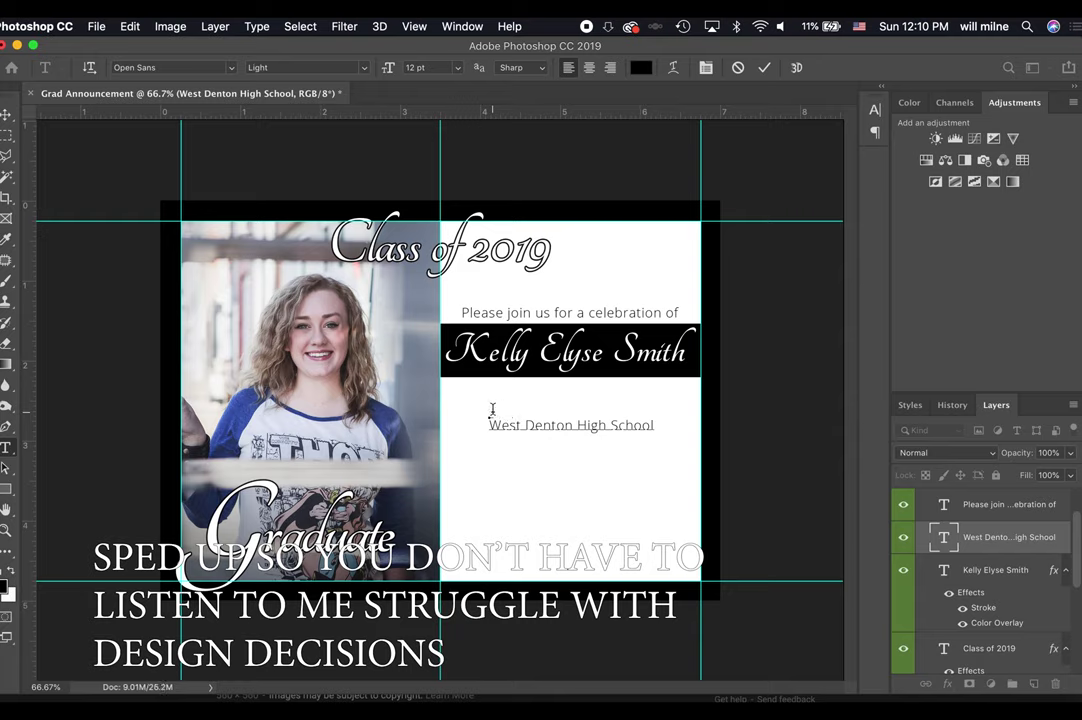
text(Graduate of)
key(super+a)
click(589, 67)
click(763, 67)
drag(501, 435, 578, 417)
double_click(578, 405)
click(745, 307)
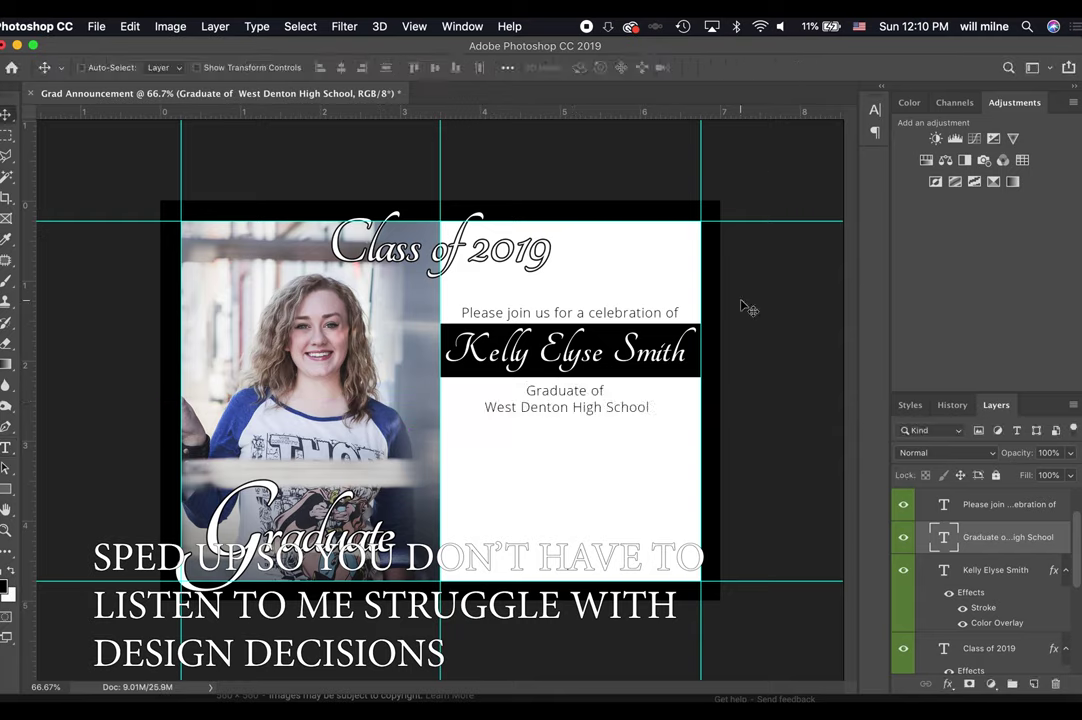
Add 'June 5th, 2019' on a new line beneath the school name.
double_click(570, 312)
click(770, 70)
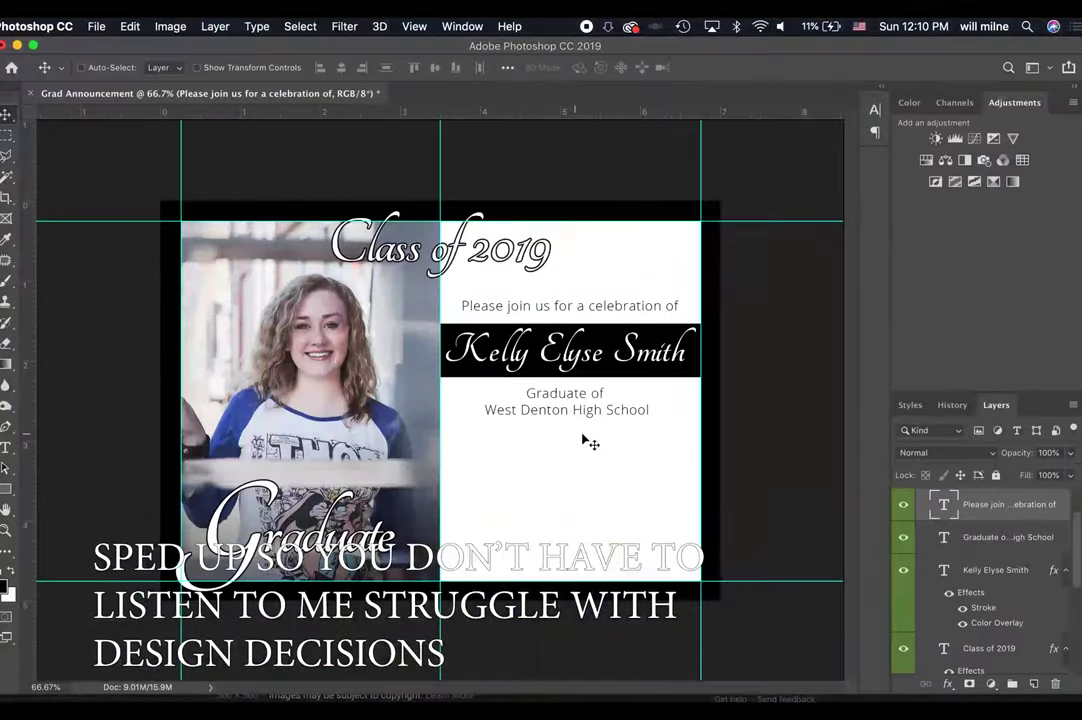
double_click(648, 410)
key(Return)
key(Return)
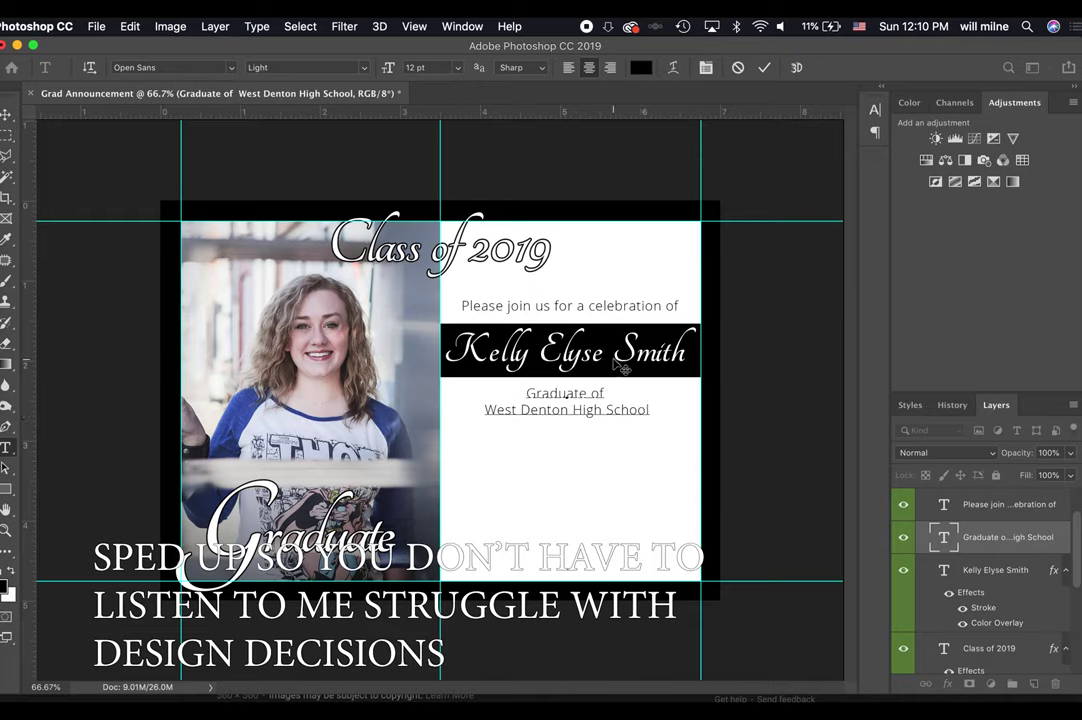
text(June 5th, 2019)
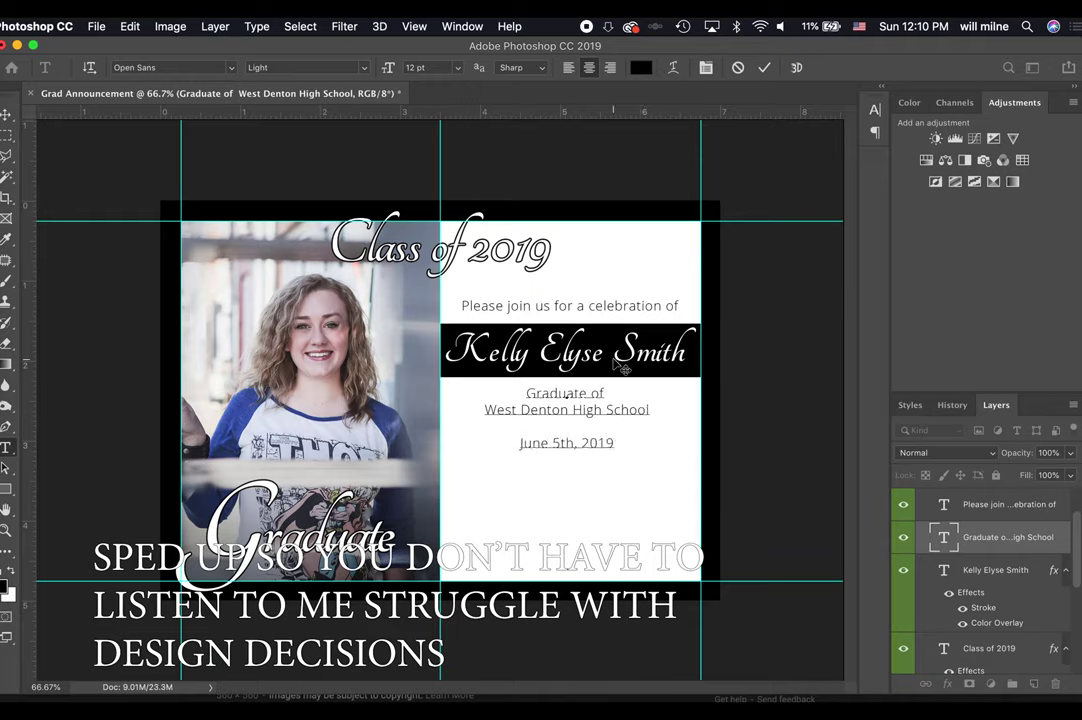
Insert '5pm on' before the date and begin a new line below it.
click(494, 443)
text(5pm on)
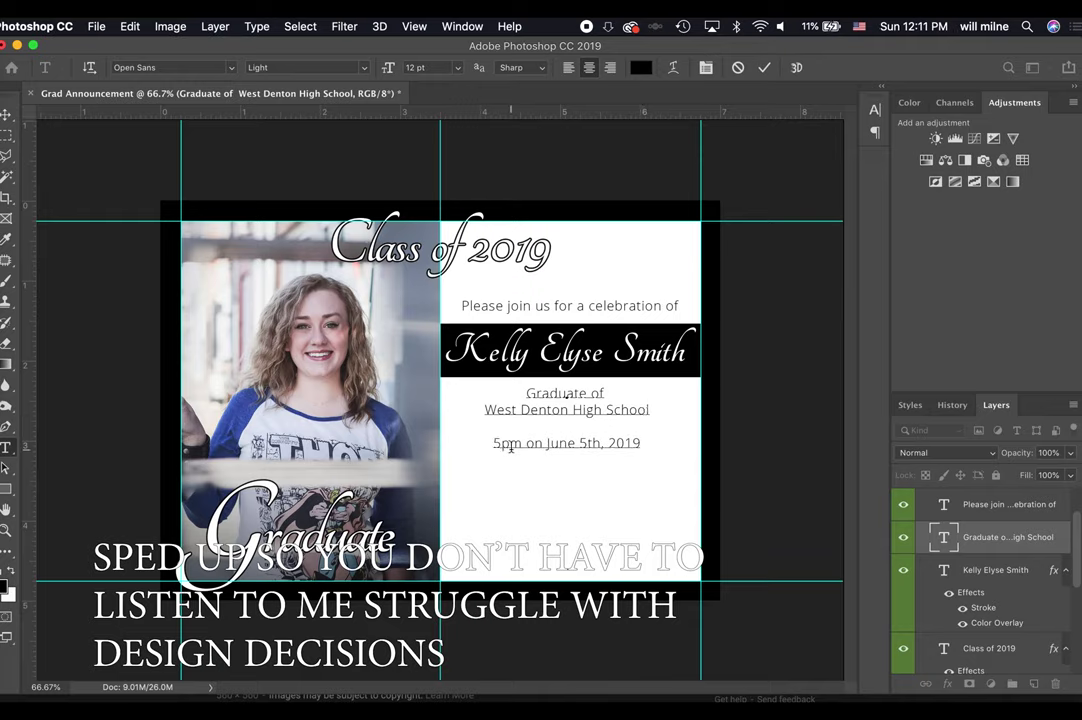
key(Down)
key(Down)
key(BackSpace)
key(BackSpace)
text(at)
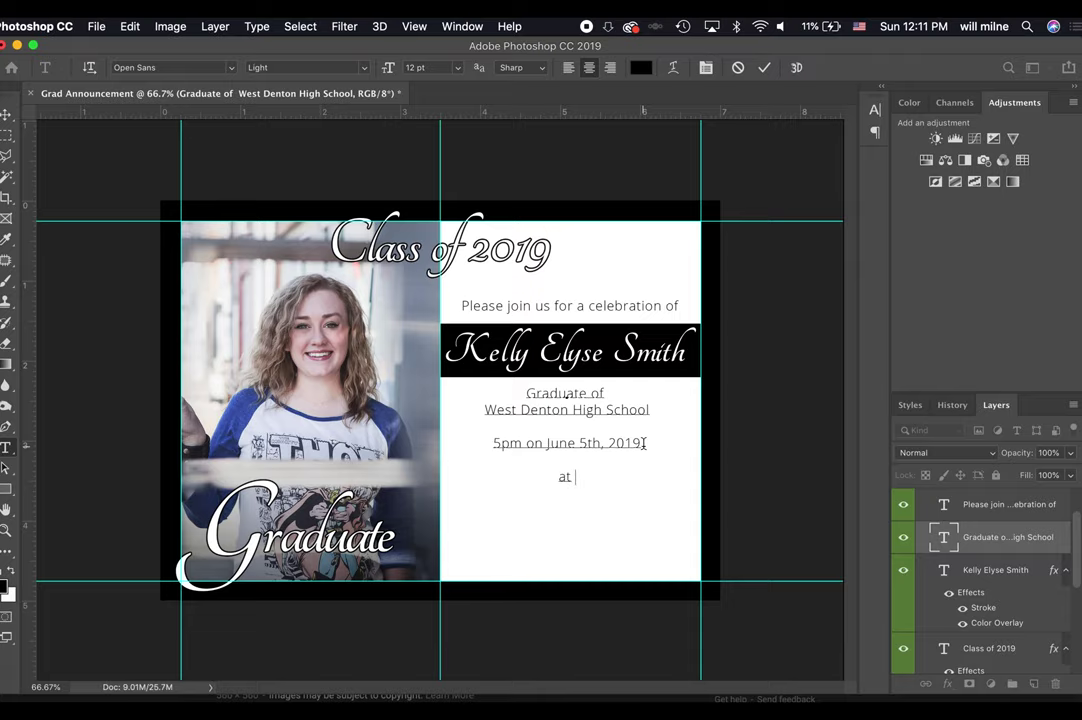
key(ctrl+Up)
click(291, 616)
Type 'at Armadillo Ranch in Denton, TX' and 'Please RSVP to' followed by the contact's e-mail address.
text(Ar madillo ranc)
key(BackSpace)
key(BackSpace)
key(BackSpace)
key(BackSpace)
key(BackSpace)
text(Ranc)
key(BackSpace)
key(BackSpace)
key(BackSpace)
key(BackSpace)
key(BackSpace)
key(BackSpace)
text(lo Ranch in)
key(Return)
text(Den)
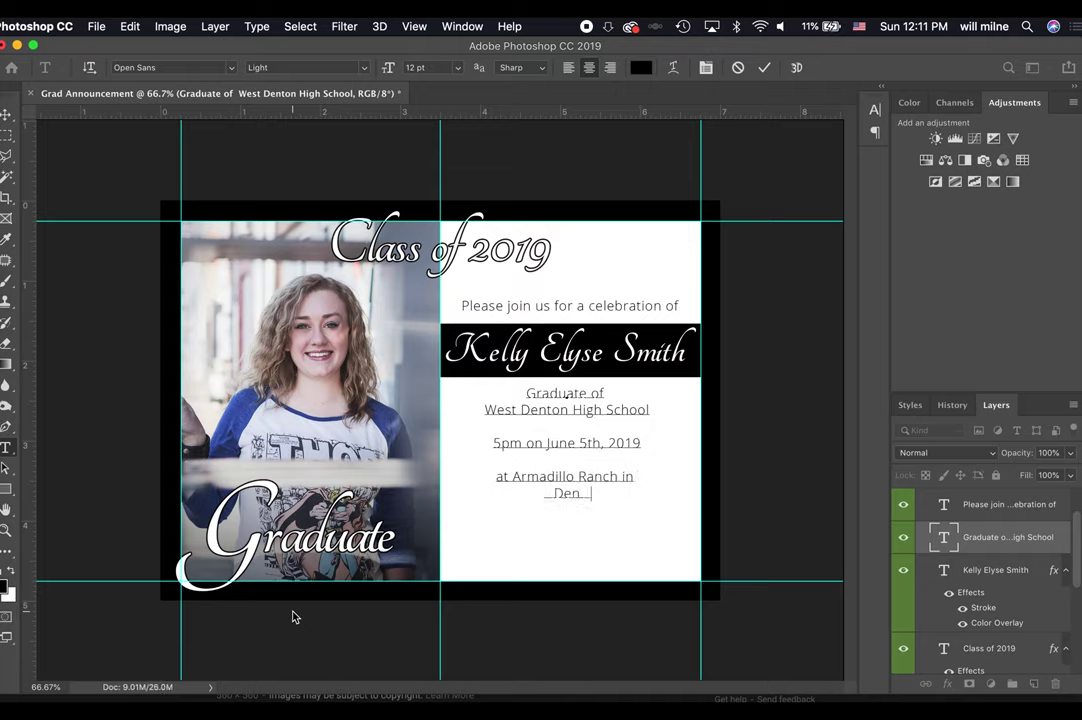
text(ton, TX  Please RSVP)
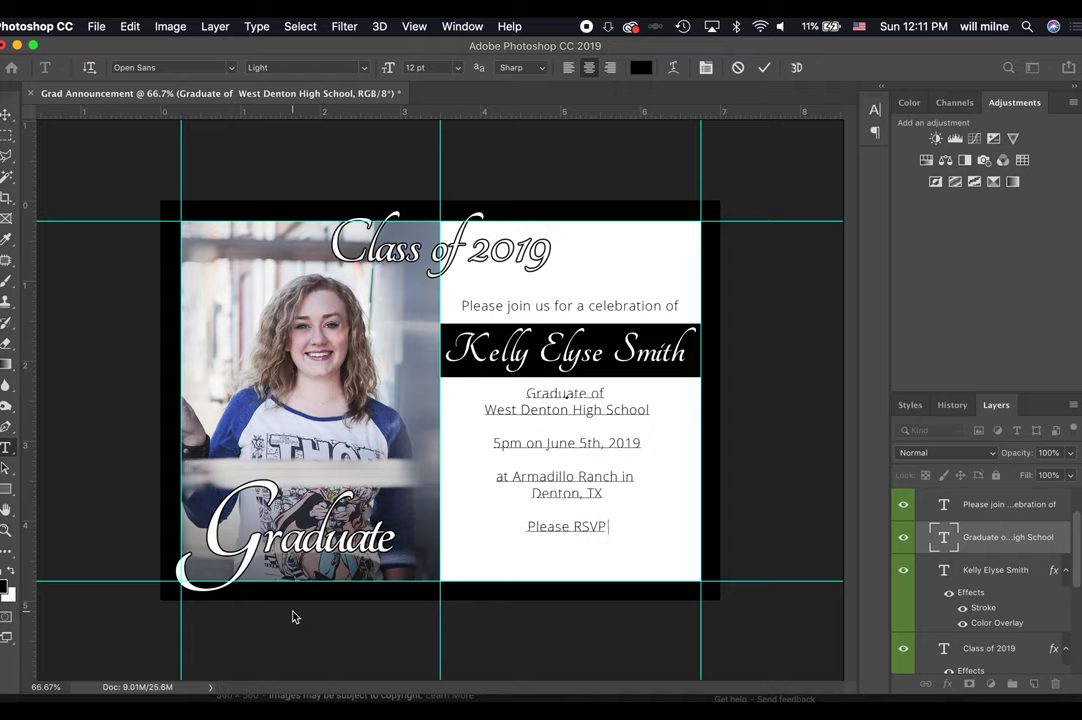
text( to w)
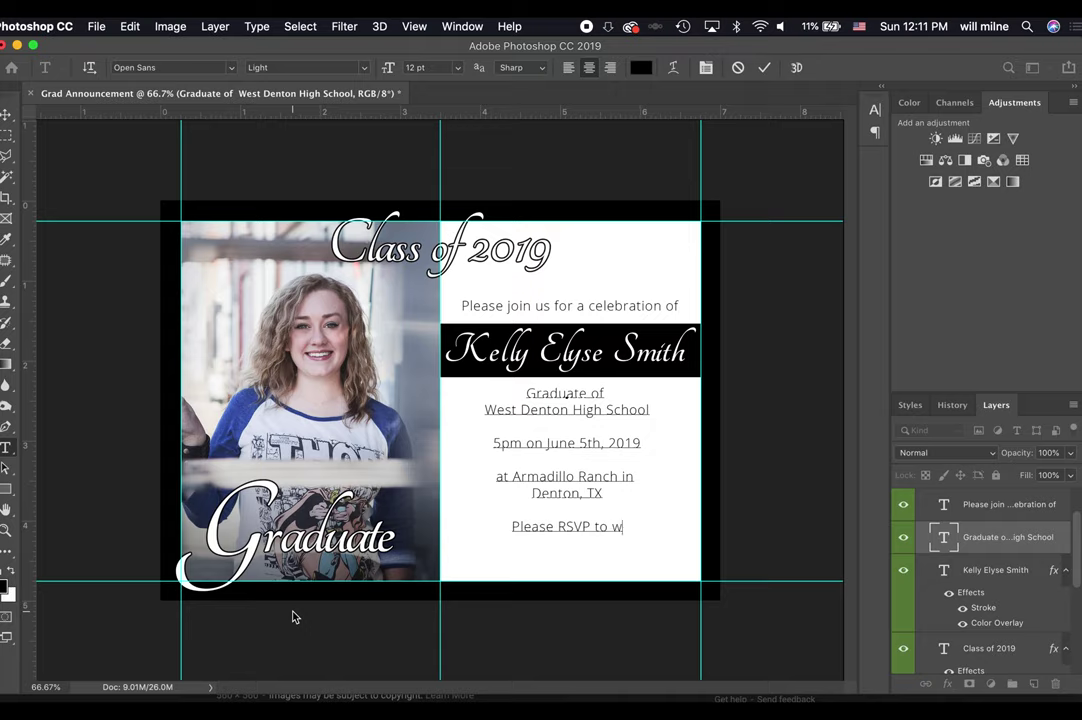
key(BackSpace)
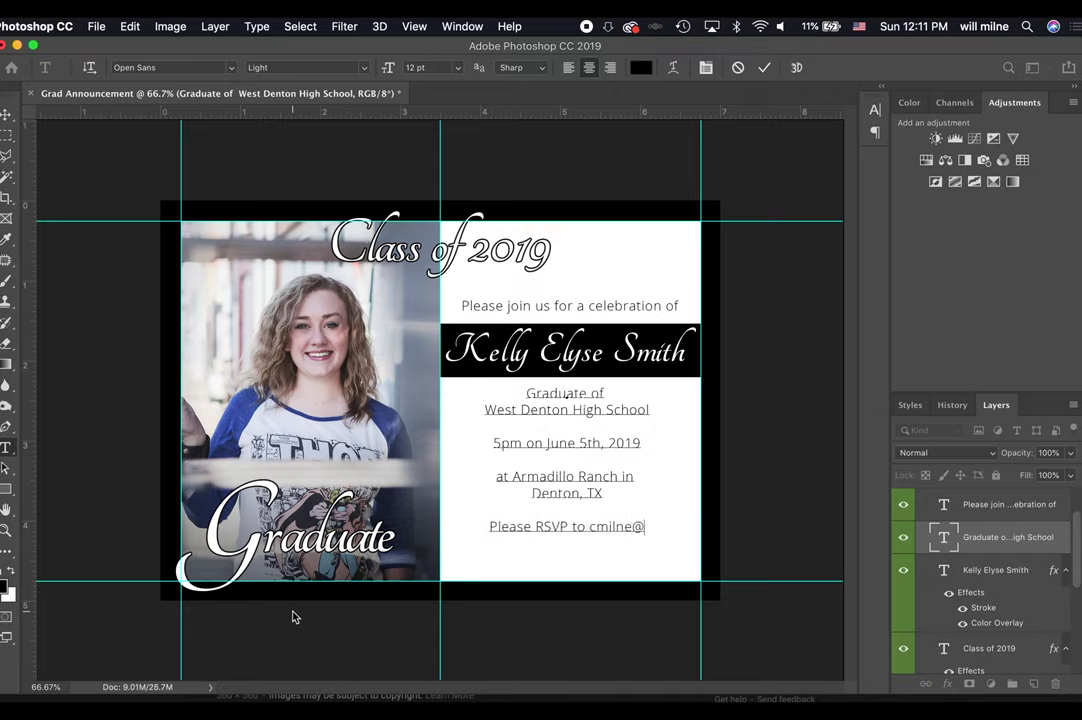
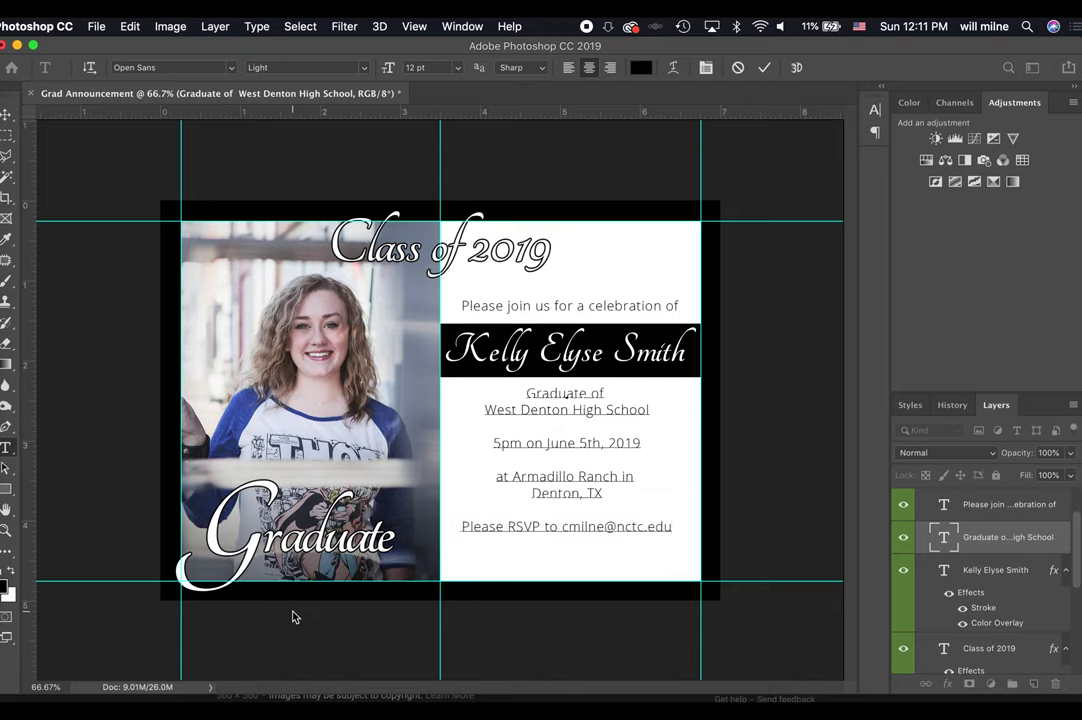
Commit the details text and drag the block down below the name banner.
click(764, 67)
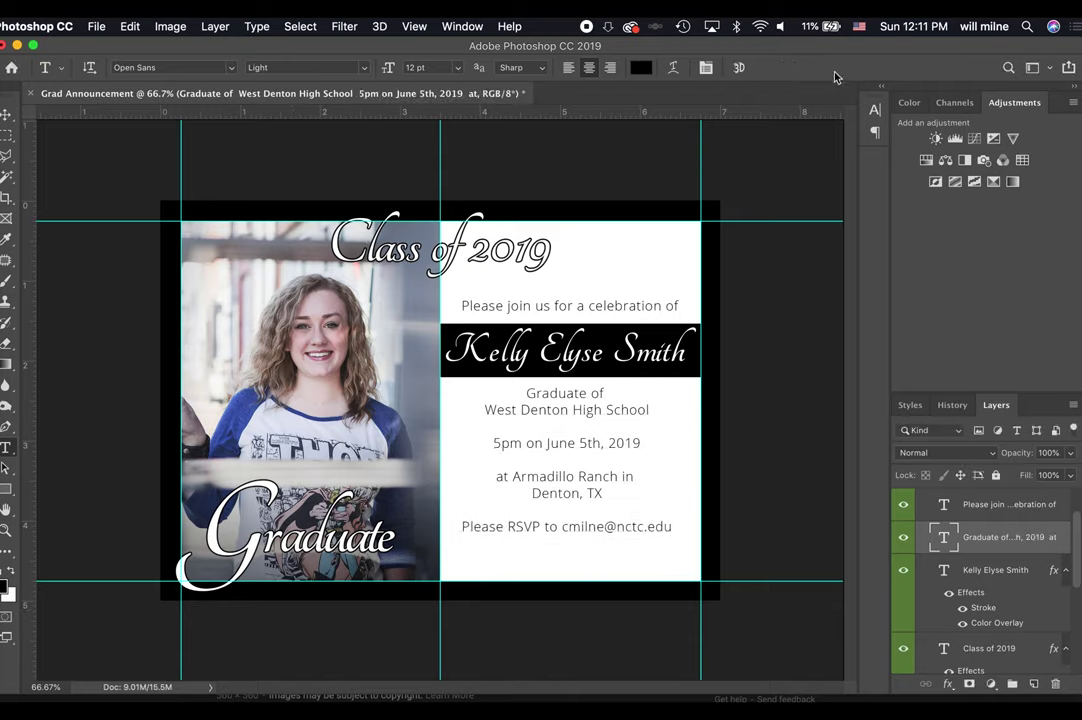
key(v)
drag(590, 495, 588, 514)
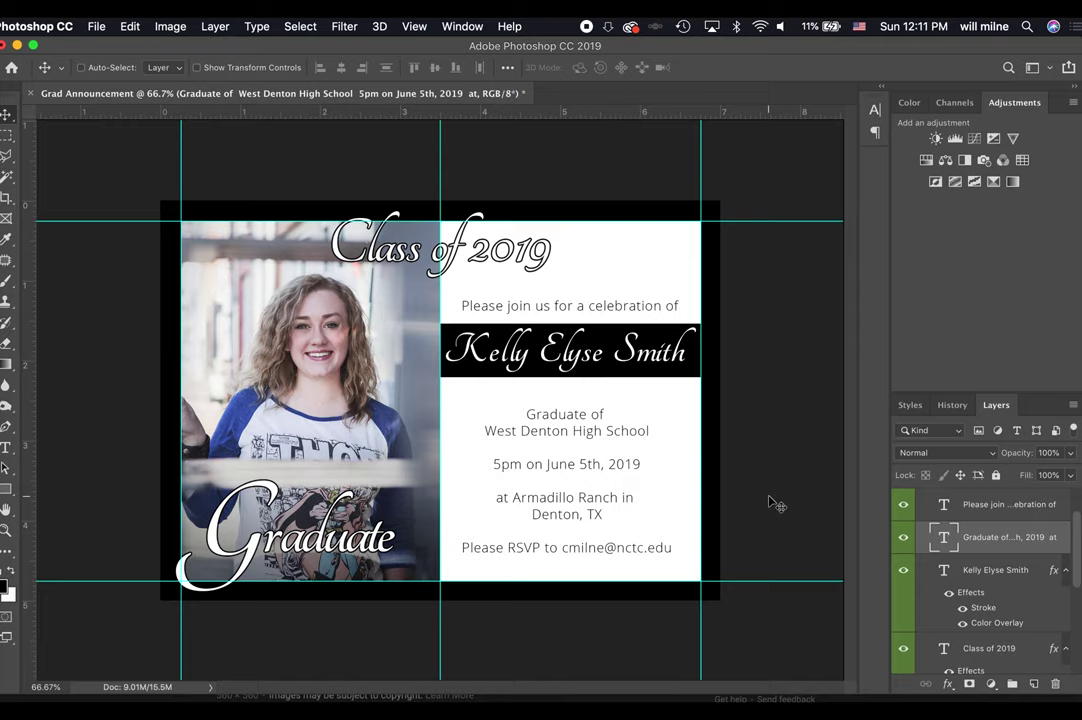
Nudge the 'Please join us' invitation line slightly upward above the banner.
double_click(589, 305)
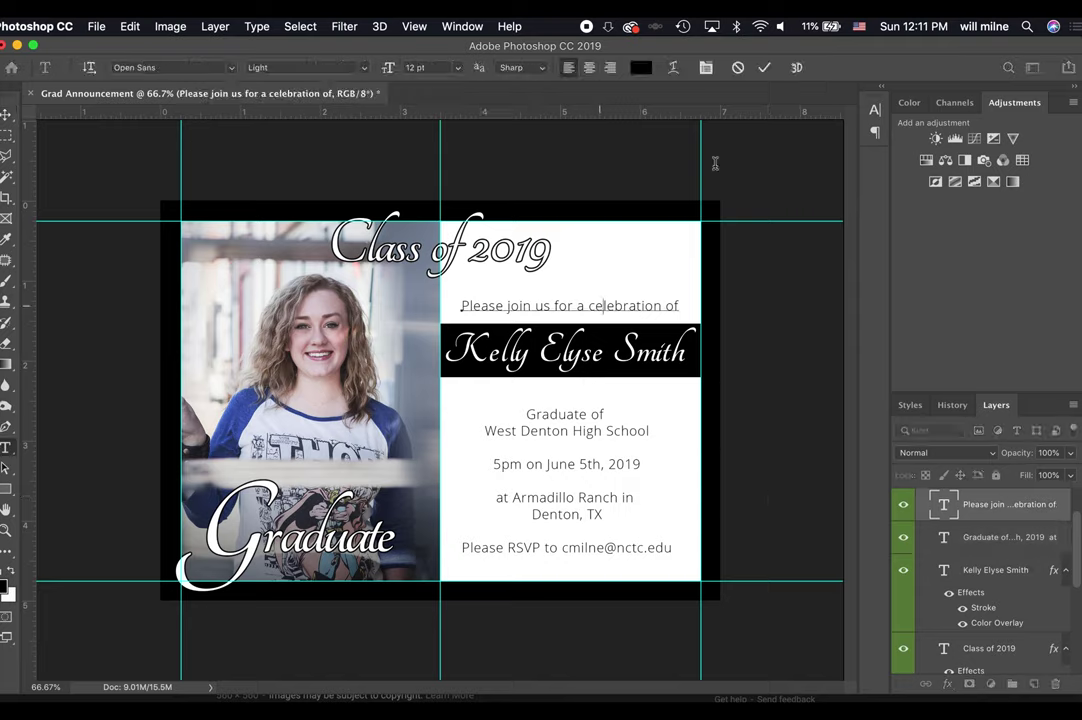
key(Escape)
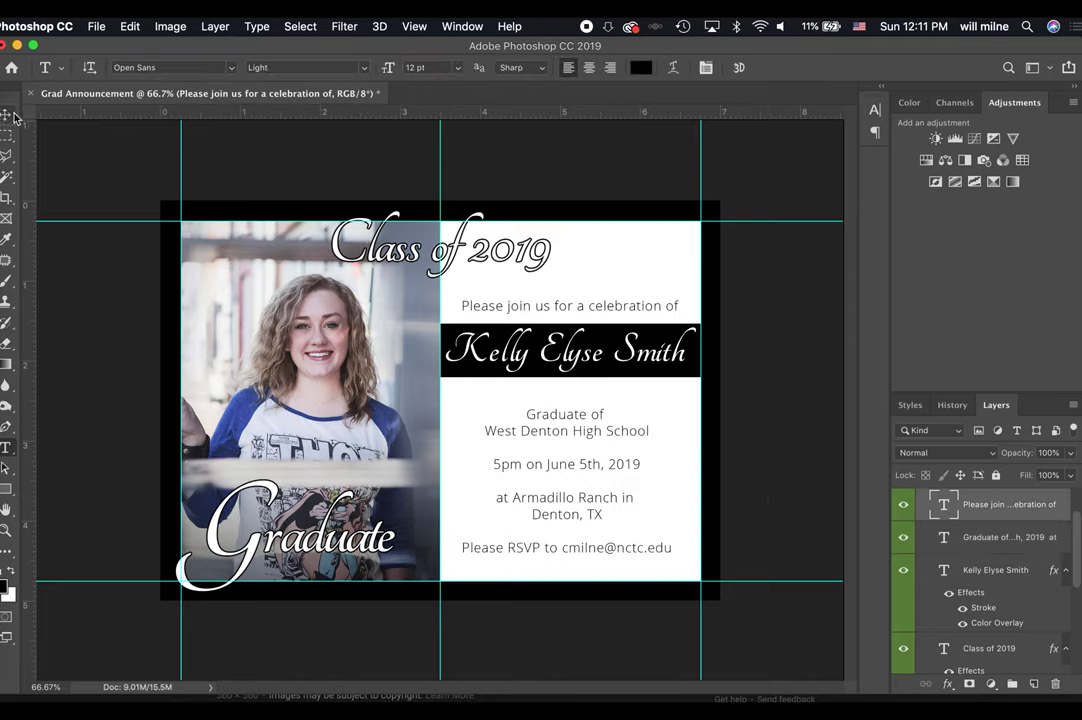
click(13, 114)
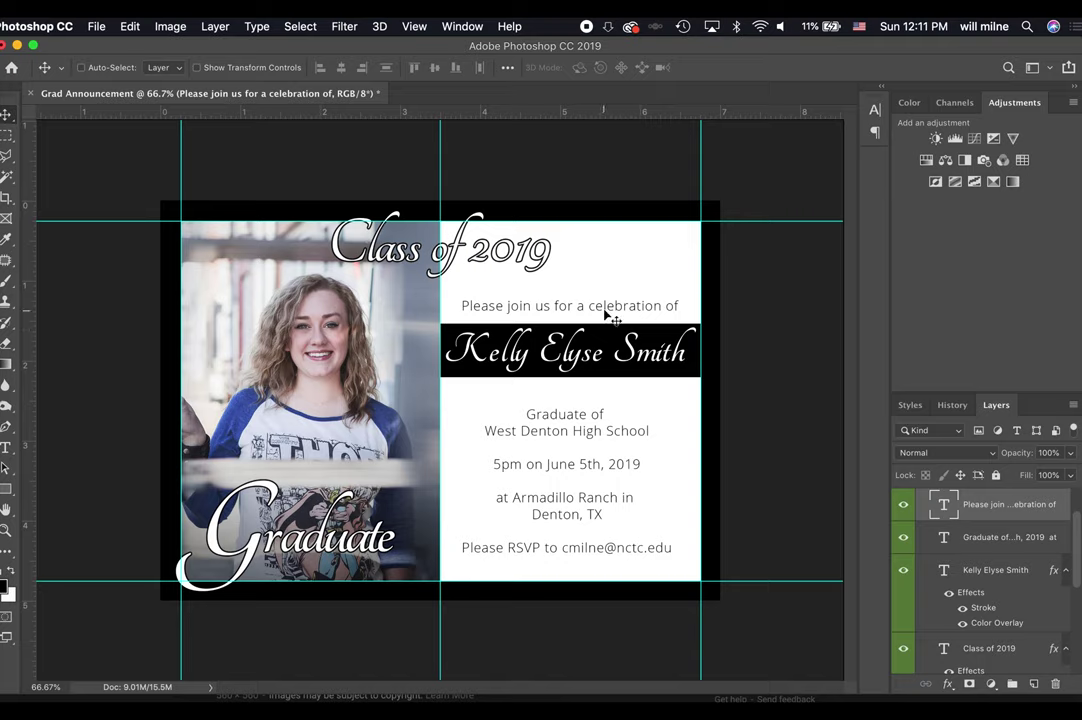
drag(605, 316, 605, 306)
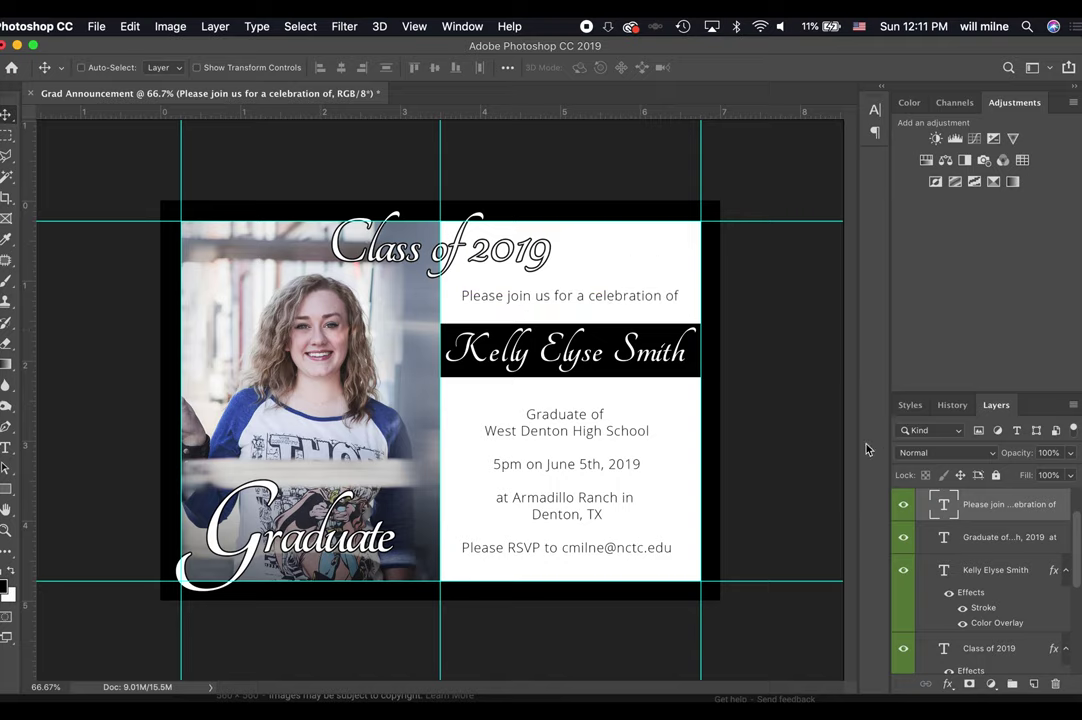
key(Down)
key(Down)
key(Down)
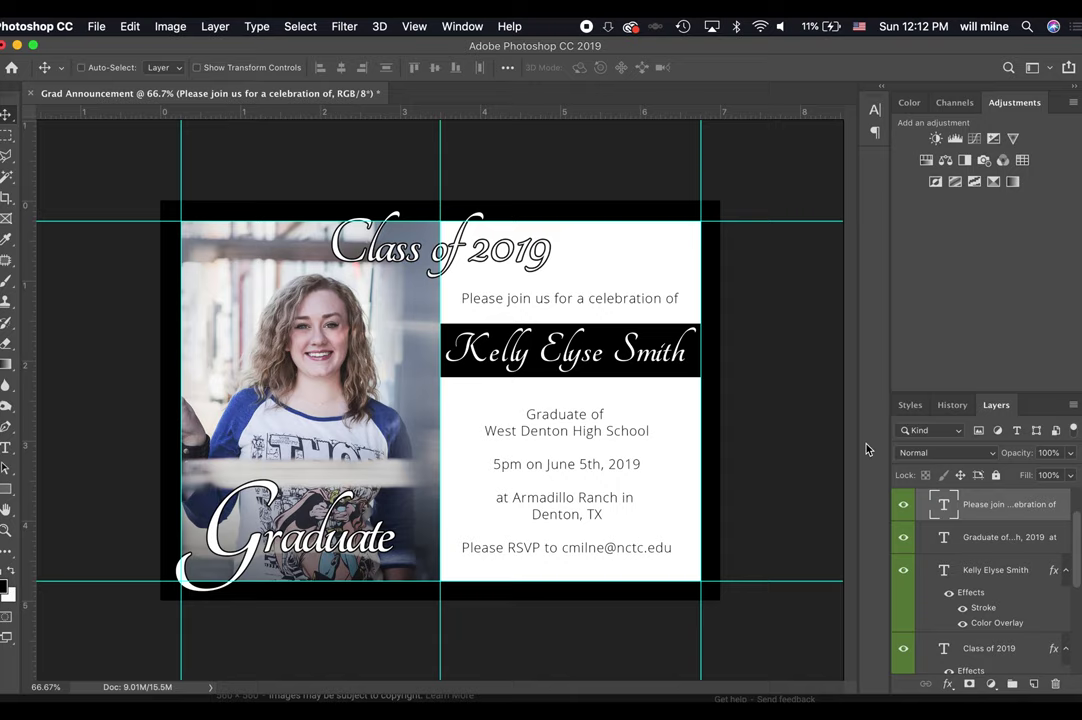
scroll(1002, 560, up, 2)
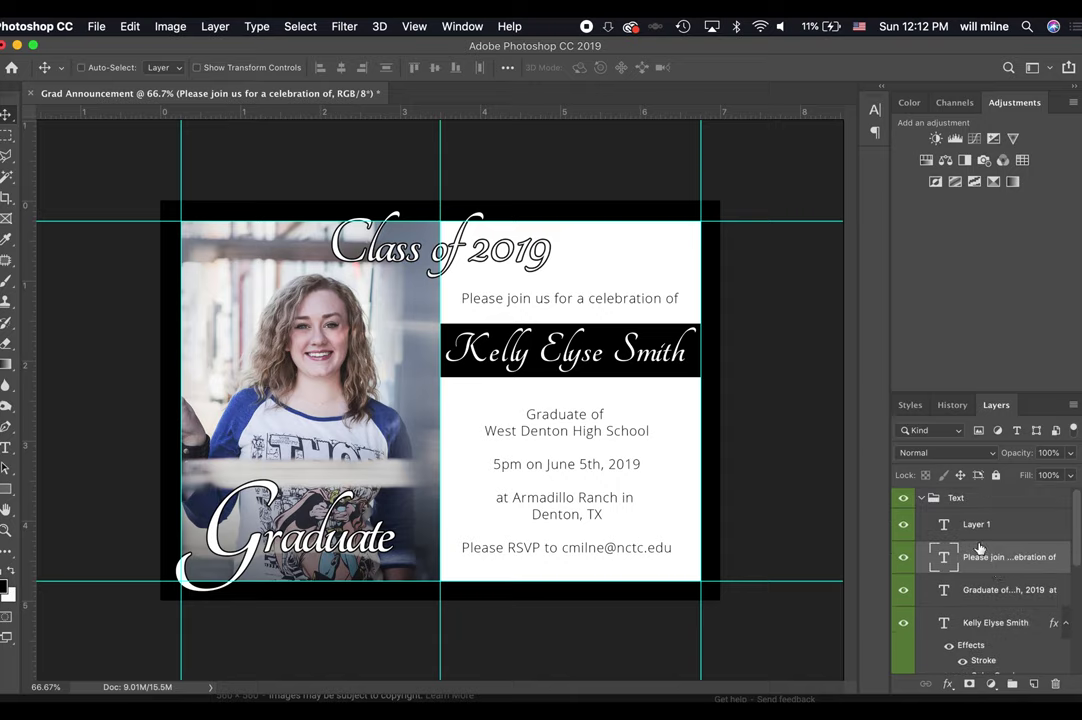
Add a new layer in the Background group and draw a rectangle covering the photo.
click(922, 498)
click(921, 538)
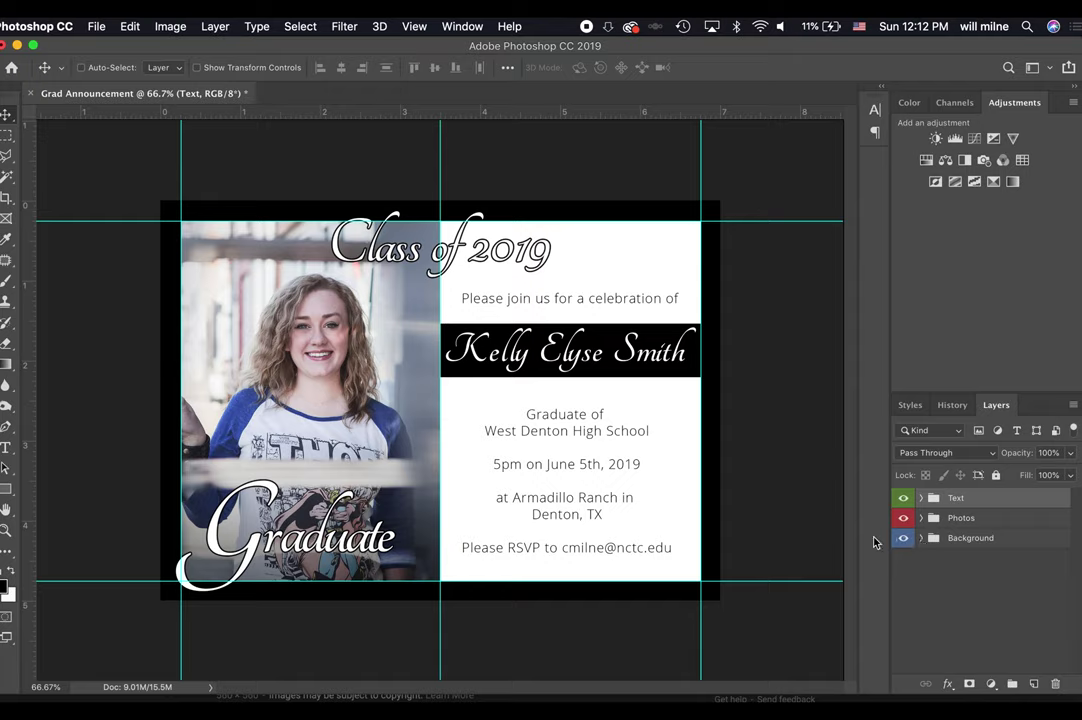
click(921, 538)
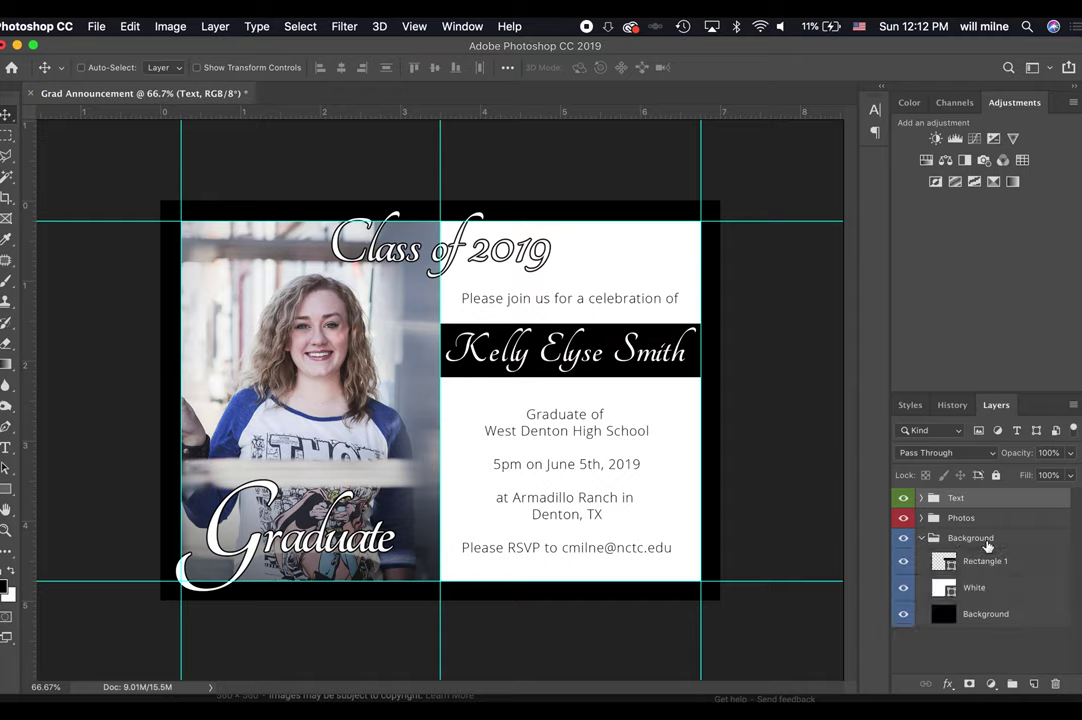
click(985, 561)
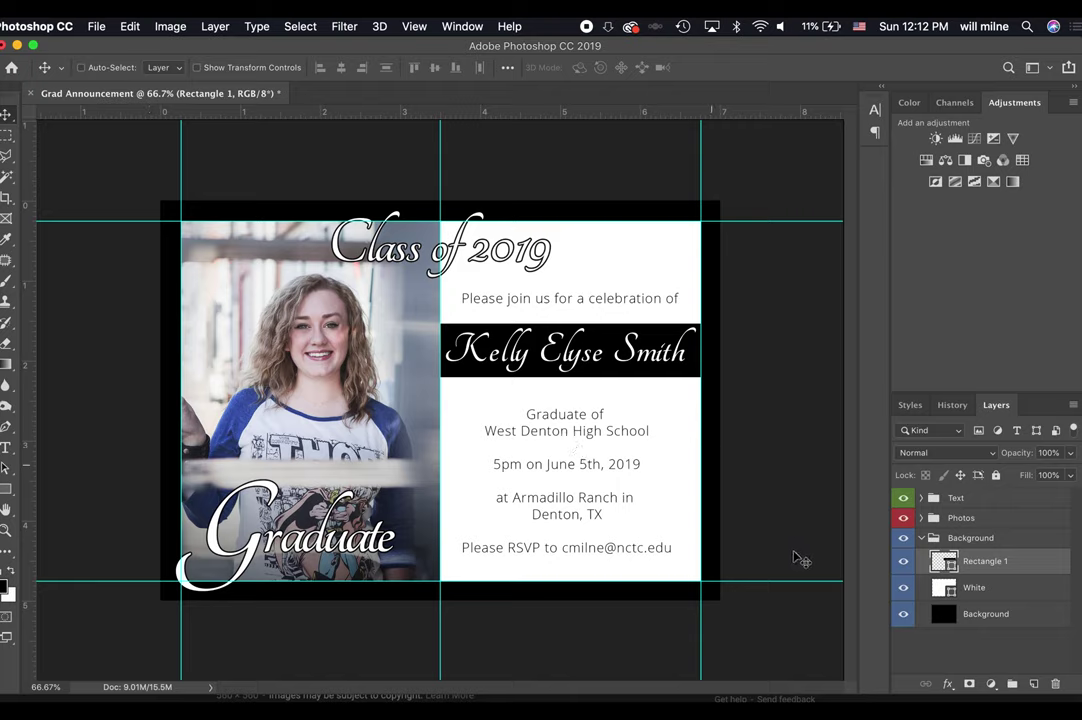
click(1034, 684)
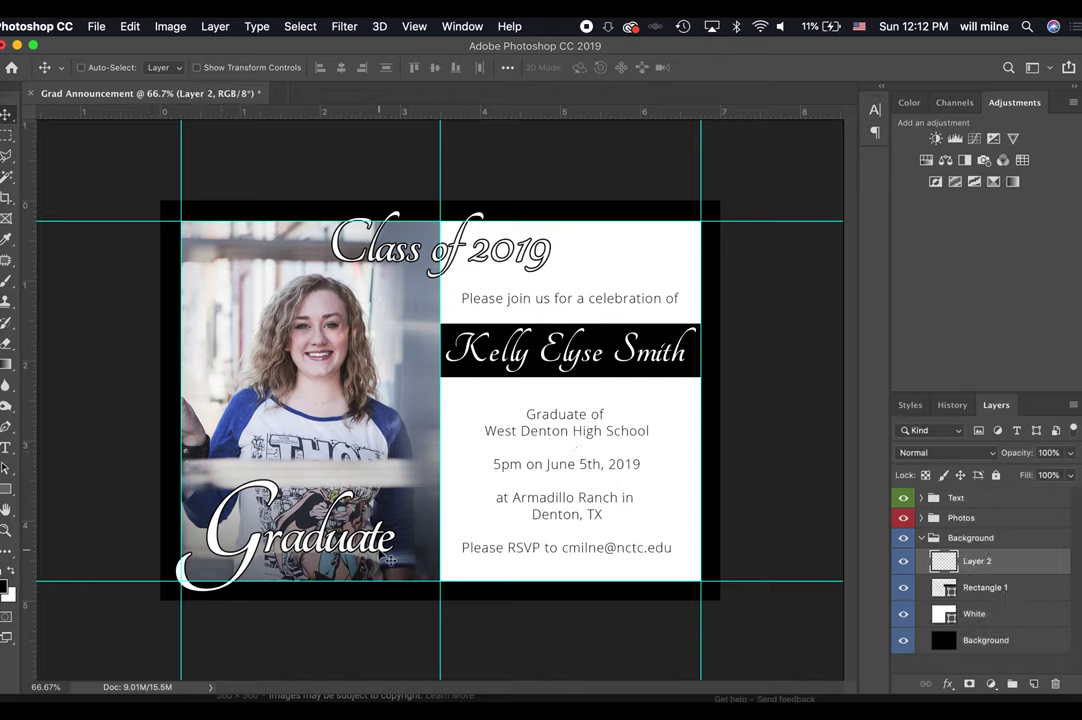
click(6, 488)
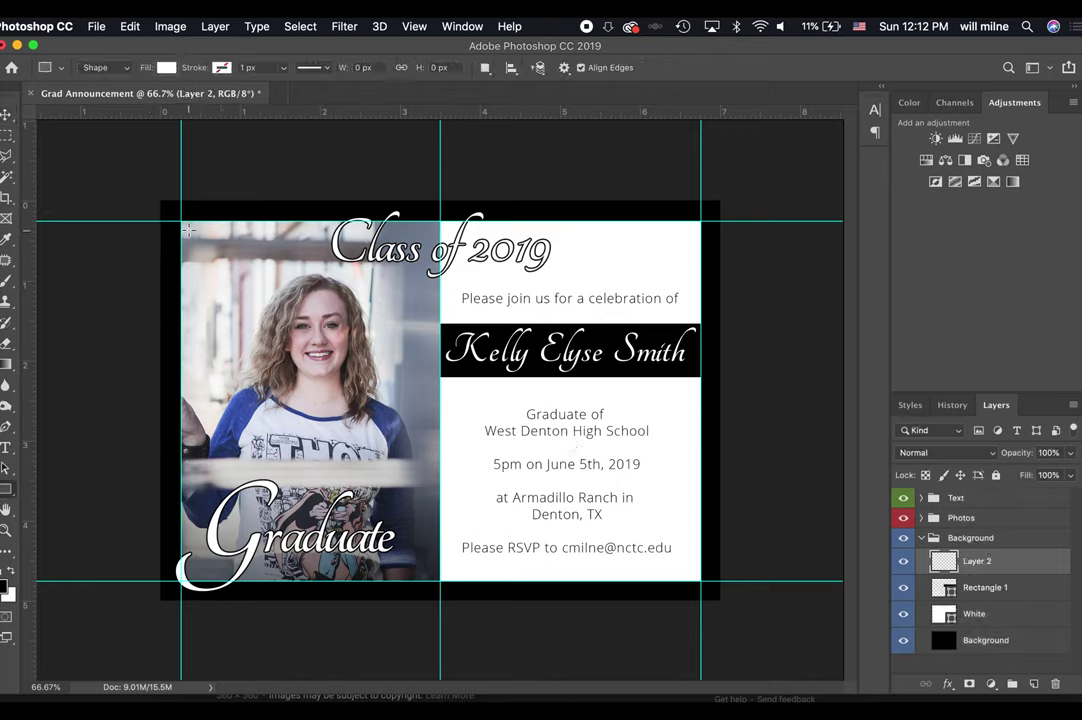
drag(188, 230, 425, 568)
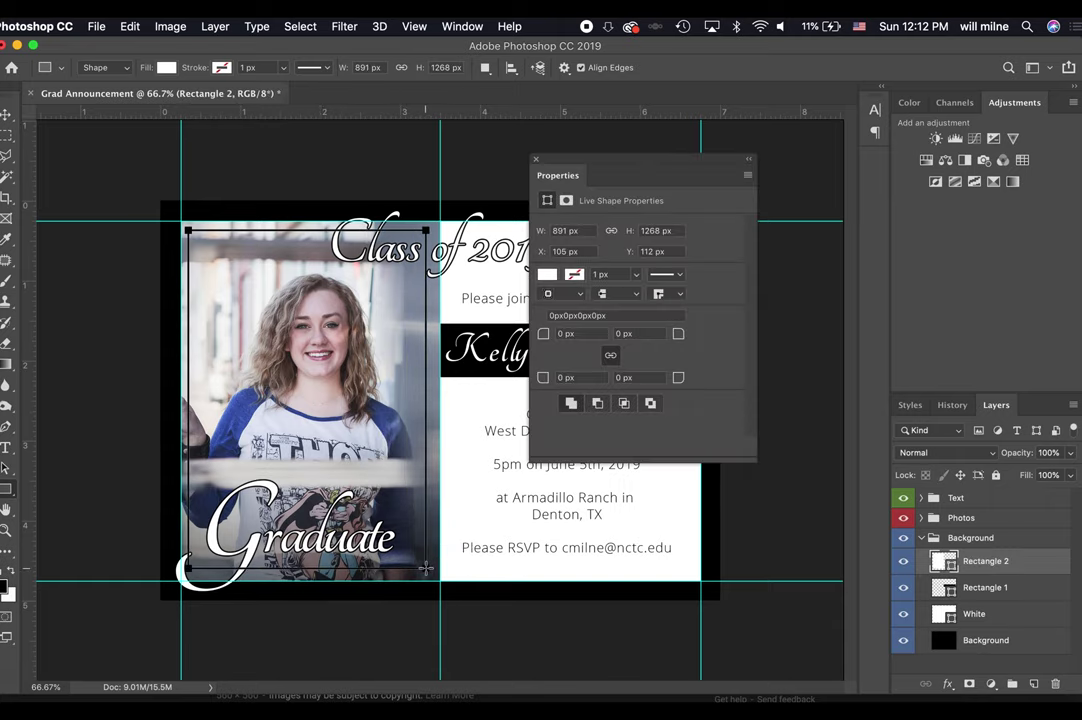
Give the rectangle no fill and a thick white stroke of about 83.82 px.
click(163, 67)
click(97, 99)
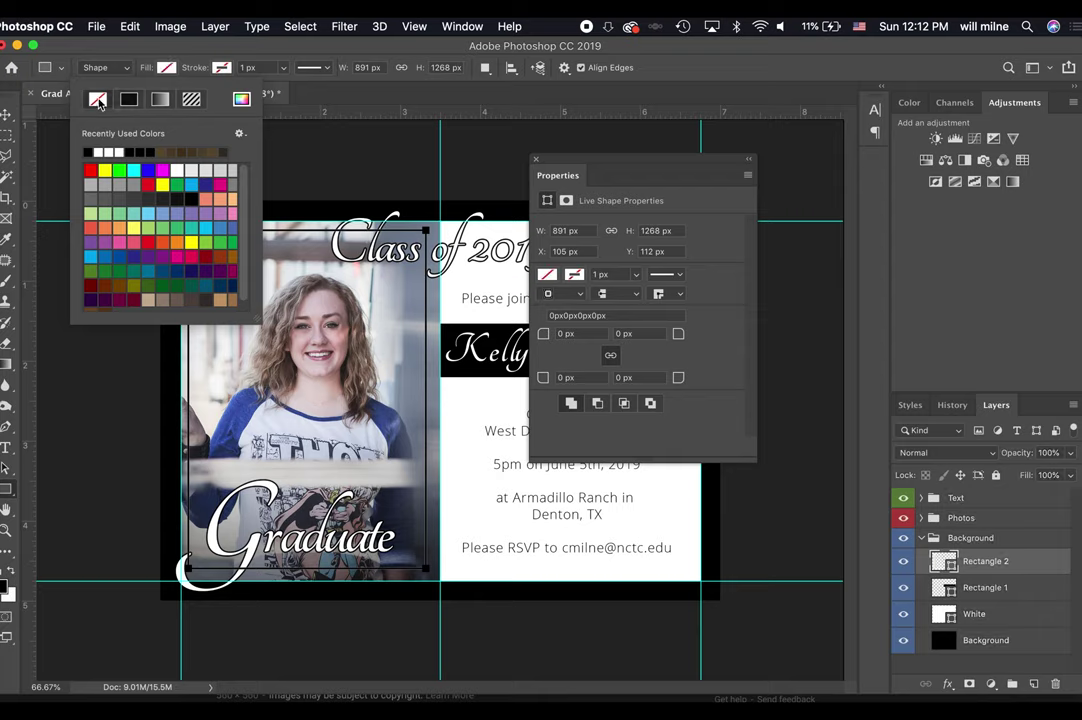
click(166, 67)
click(153, 152)
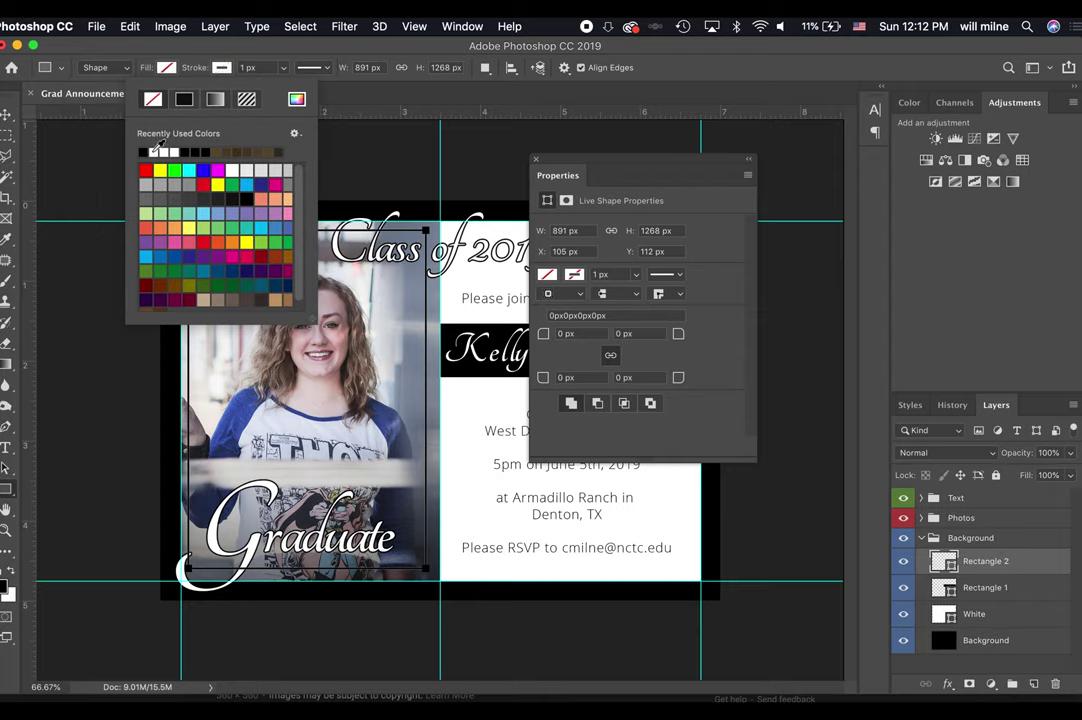
click(283, 67)
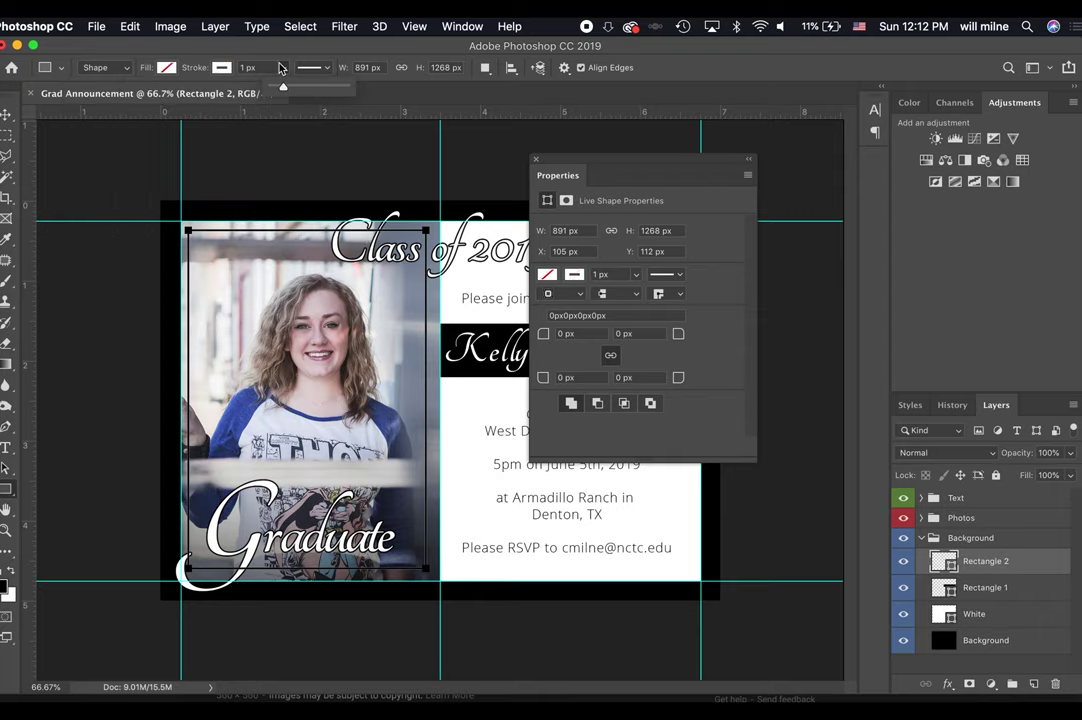
drag(281, 88, 286, 93)
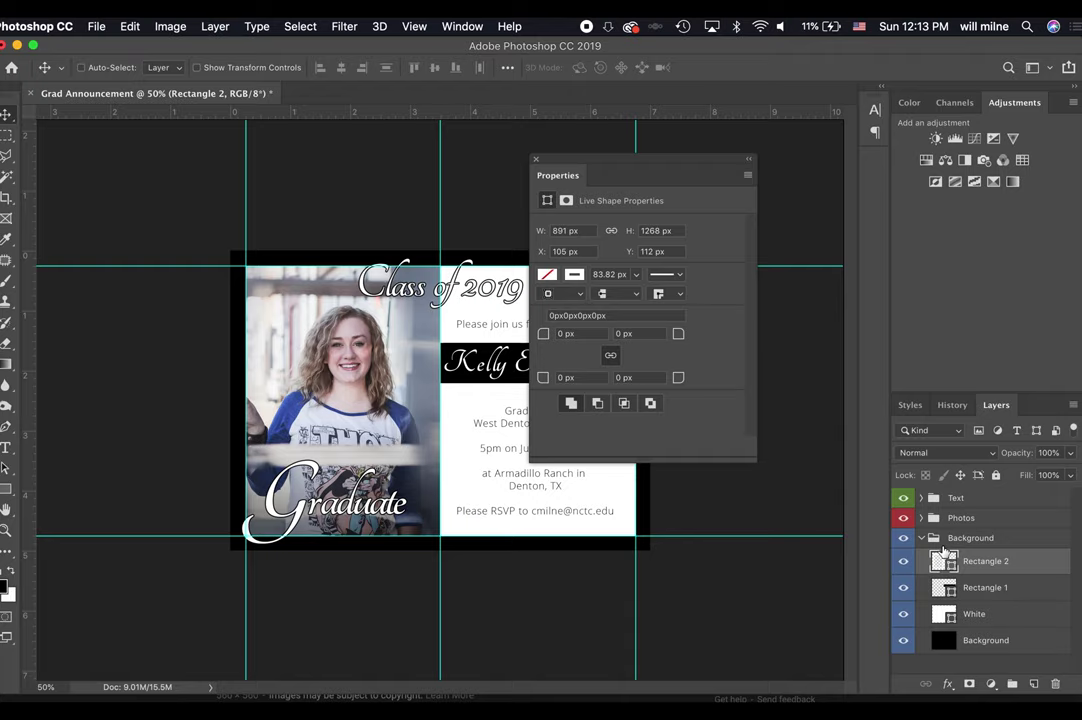
click(921, 538)
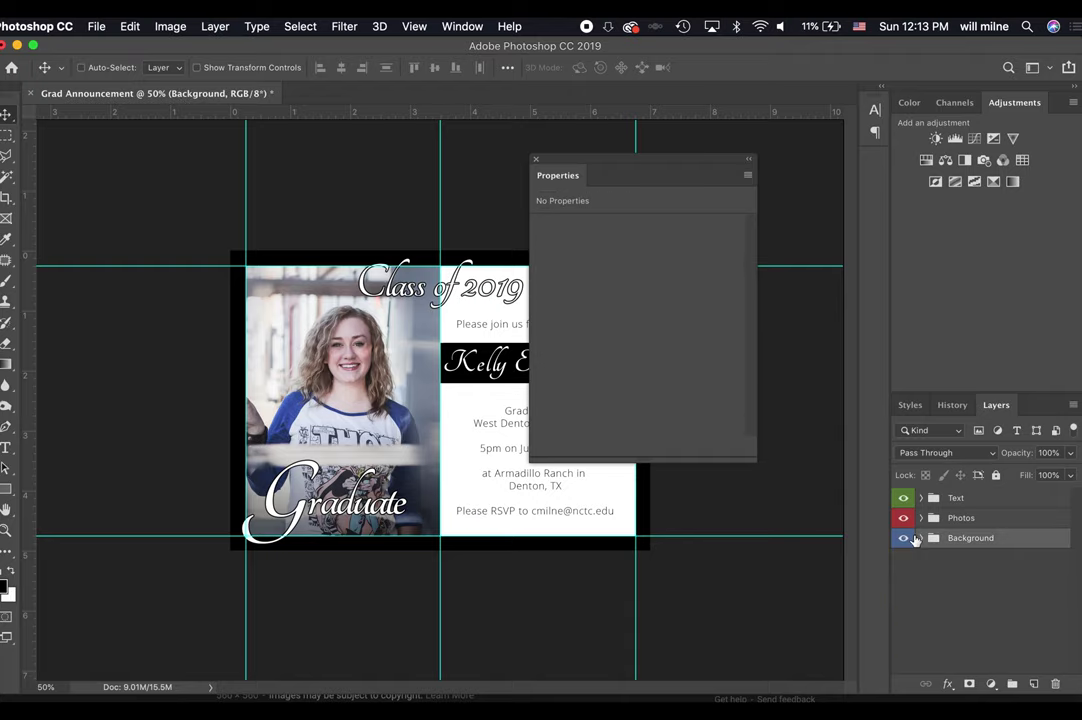
Move Rectangle 2 above the Text group and reduce its stroke to 4 px.
click(905, 538)
click(904, 538)
click(921, 538)
double_click(995, 561)
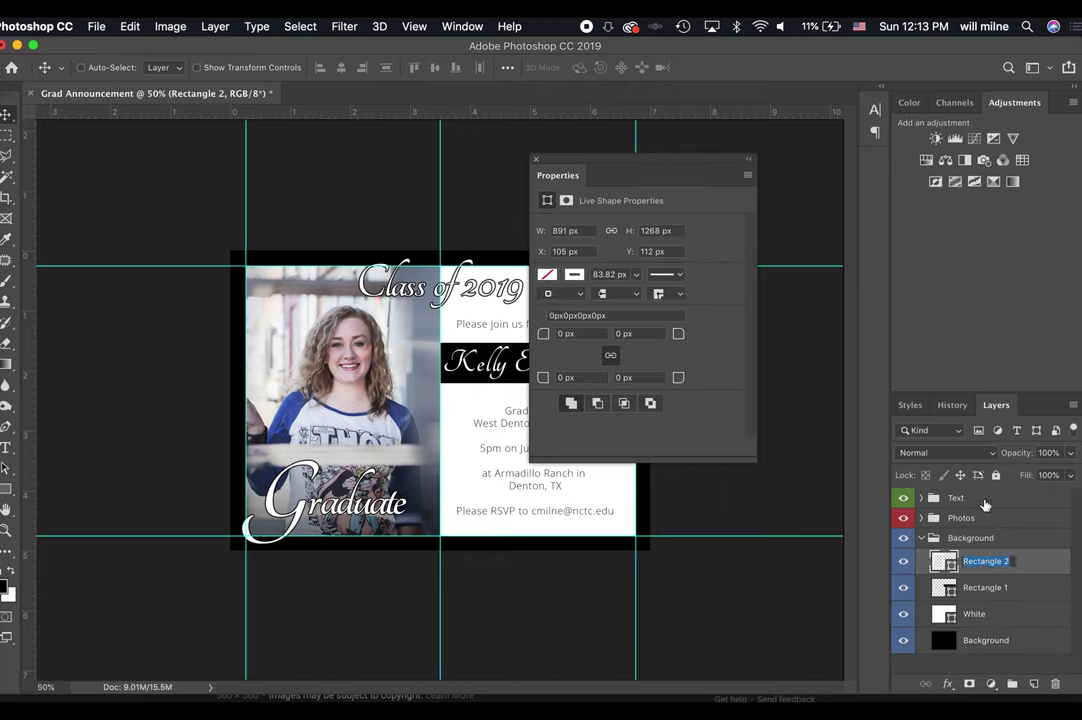
drag(1031, 560, 1015, 494)
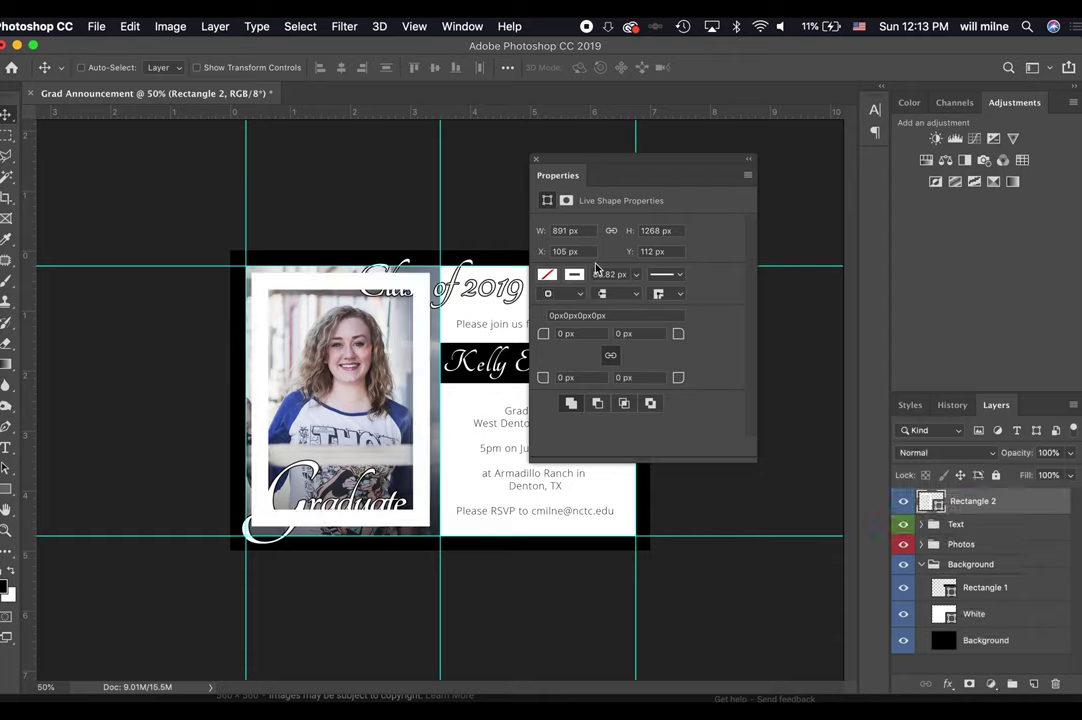
click(5, 488)
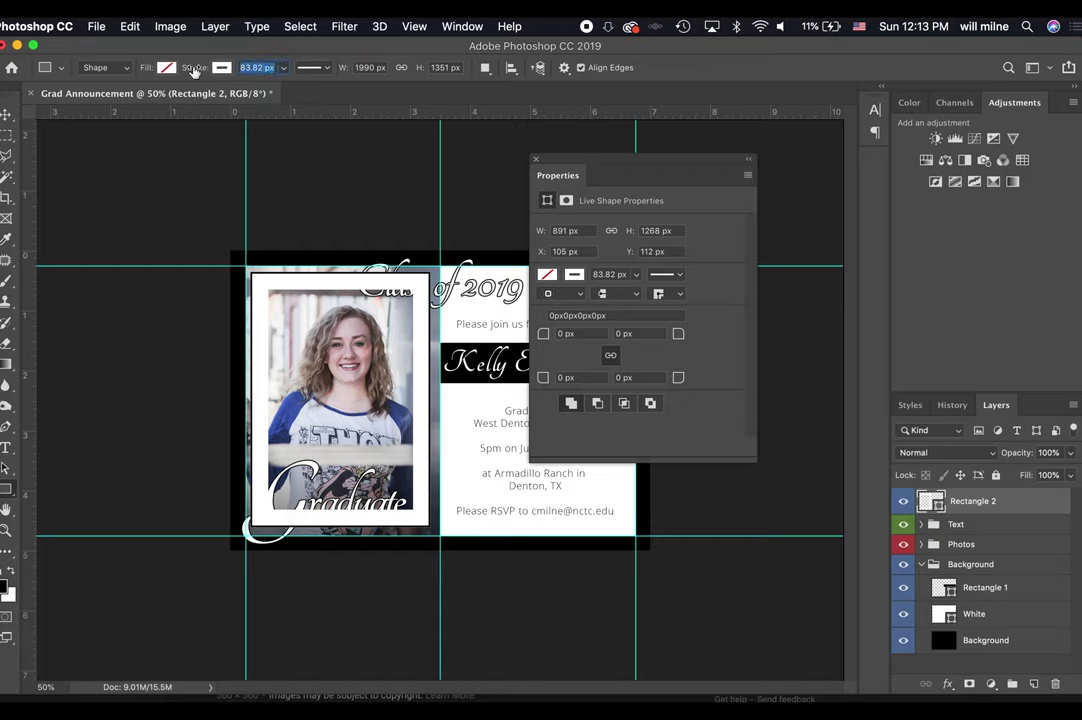
text(4)
key(Return)
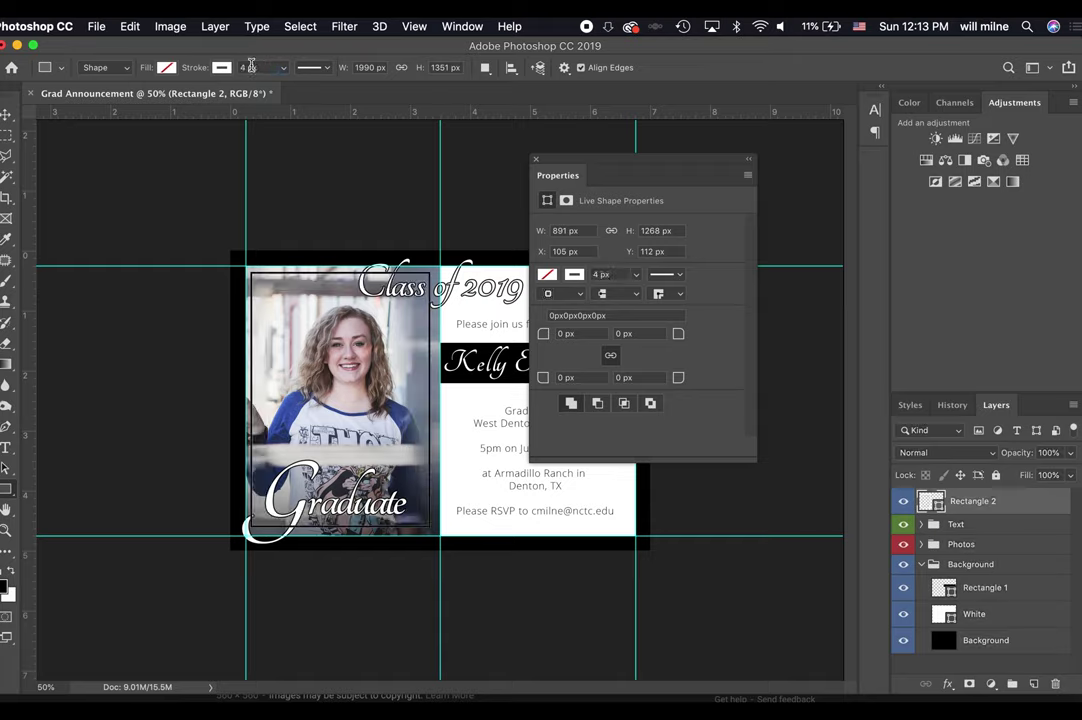
Centre the Rectangle 2 frame horizontally on the photo layer.
click(989, 525)
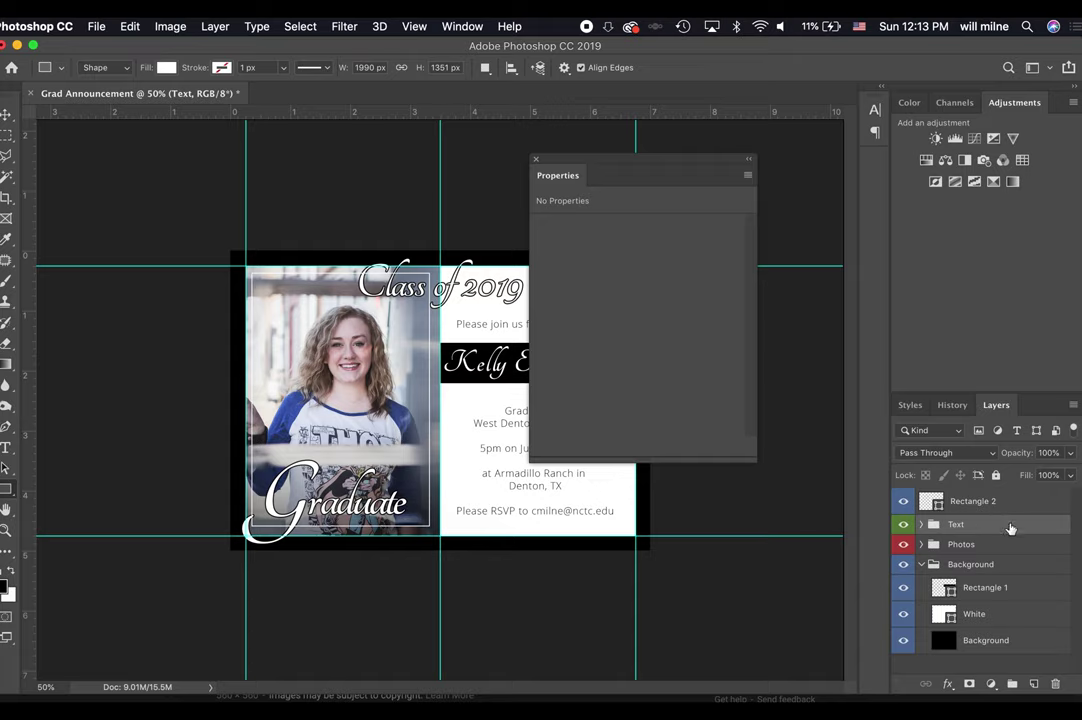
click(985, 502)
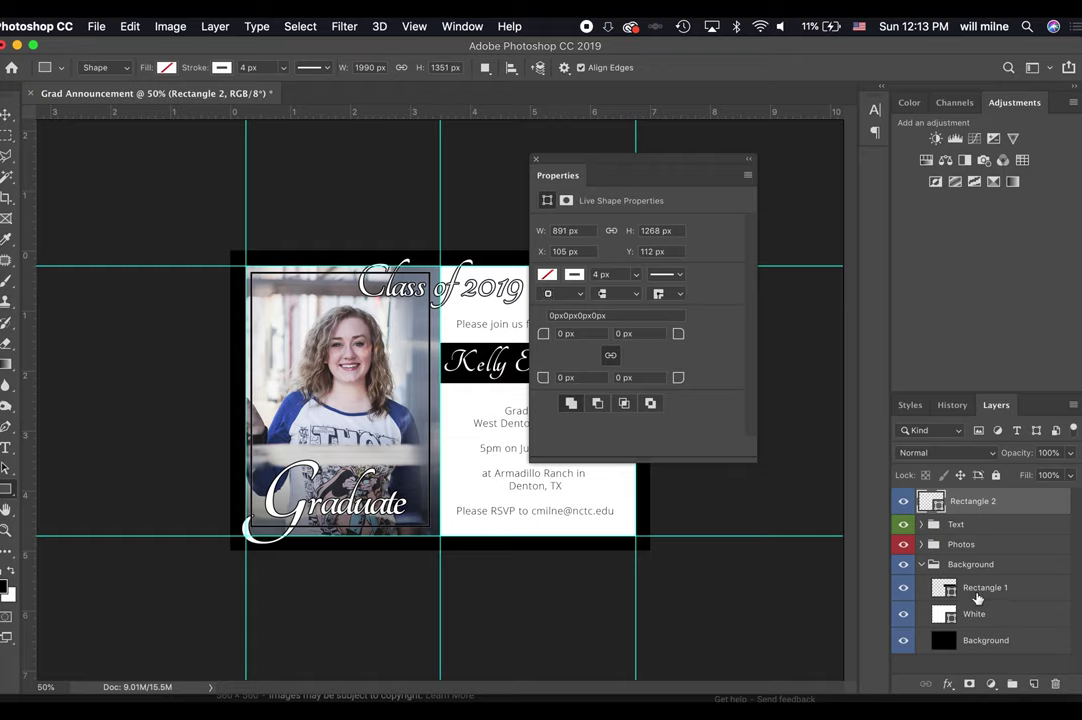
click(923, 545)
super+click(995, 568)
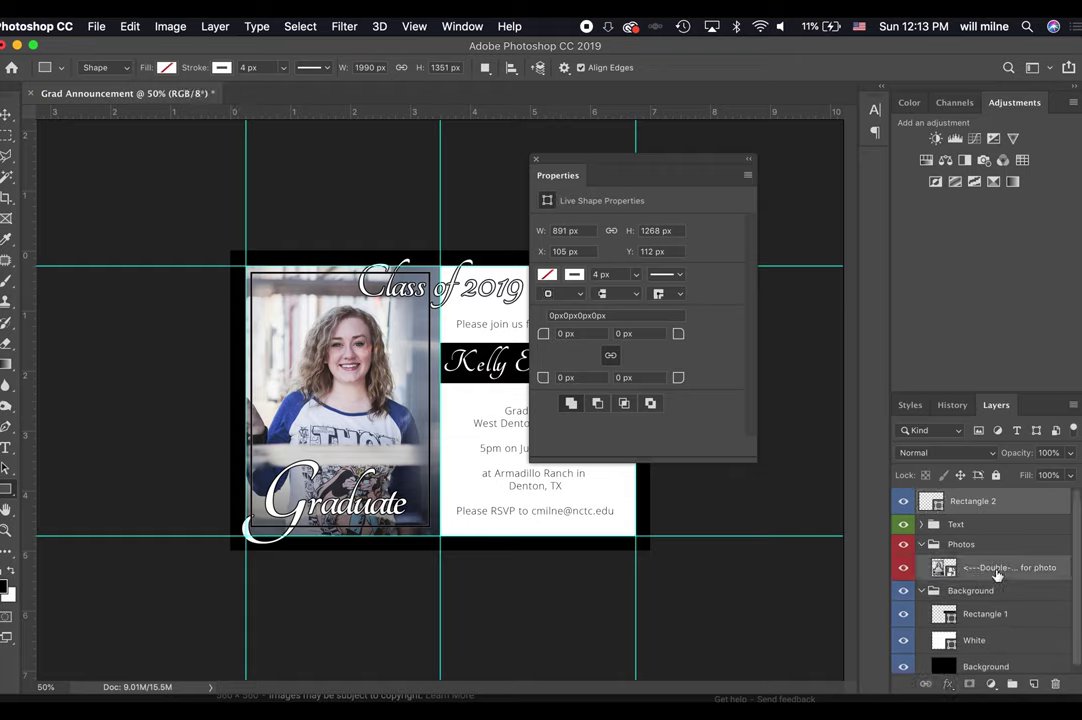
key(v)
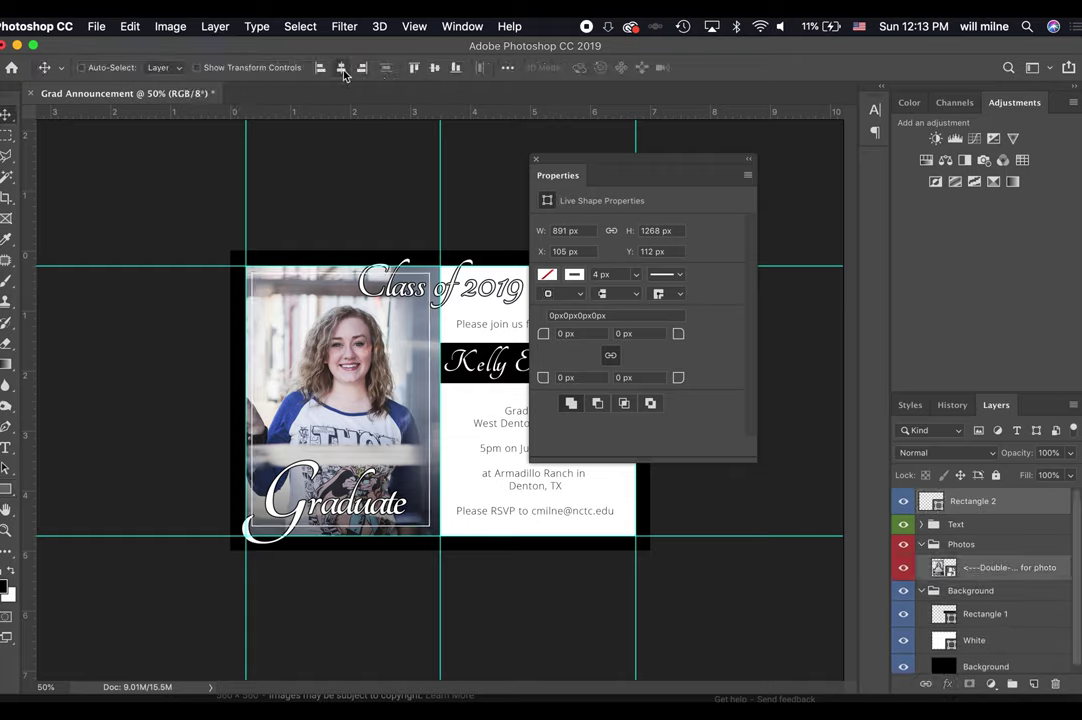
click(342, 70)
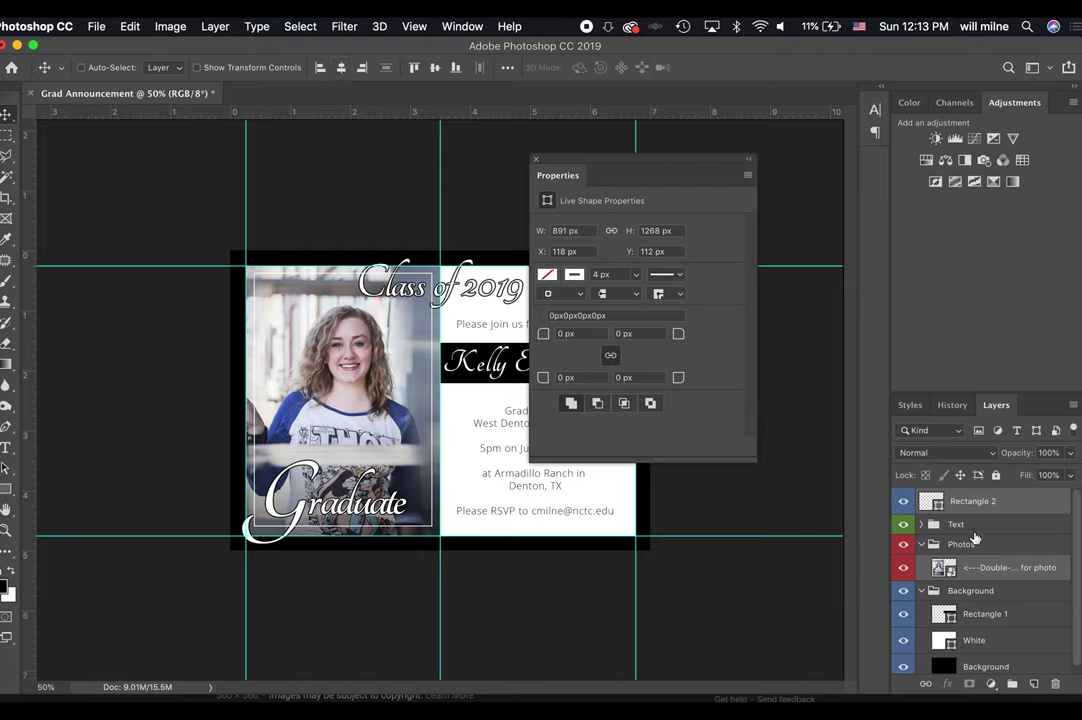
Delete the Rectangle 2 frame layer and collapse the Photos and Background groups.
click(970, 501)
click(935, 545)
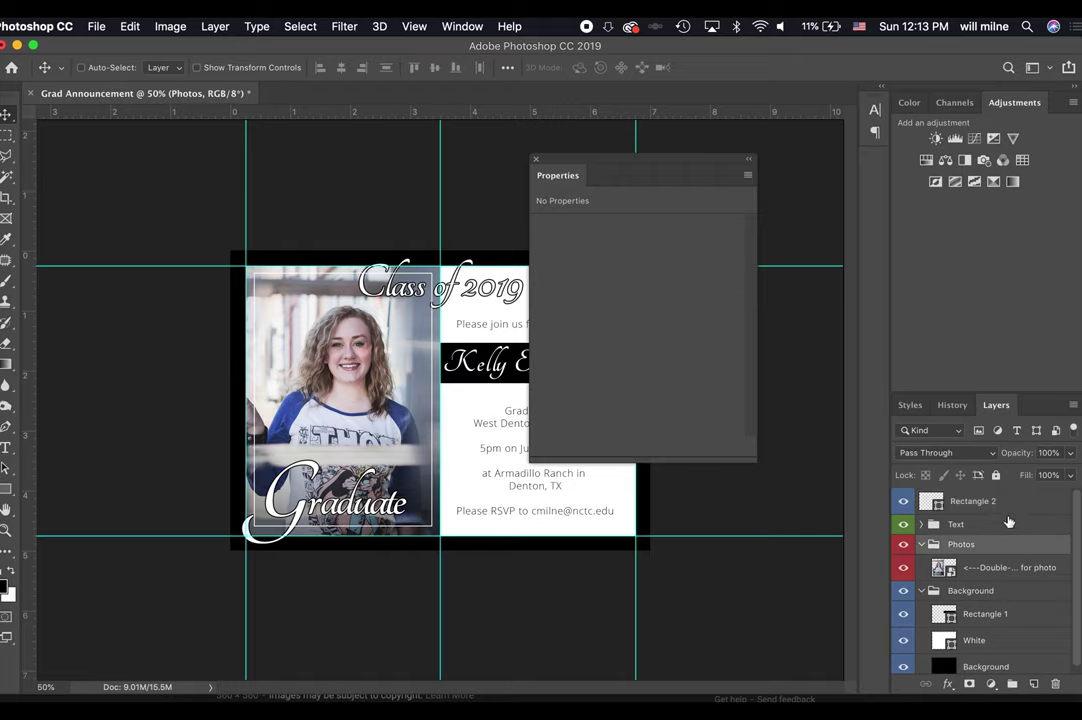
drag(1010, 505, 1056, 684)
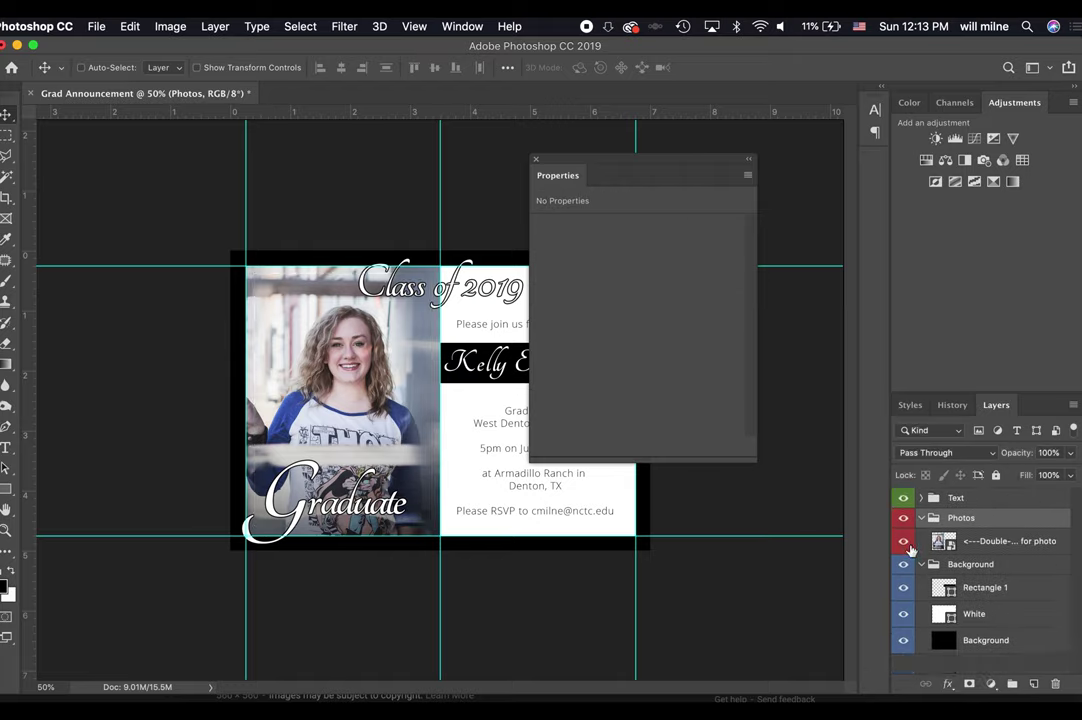
click(921, 517)
click(921, 538)
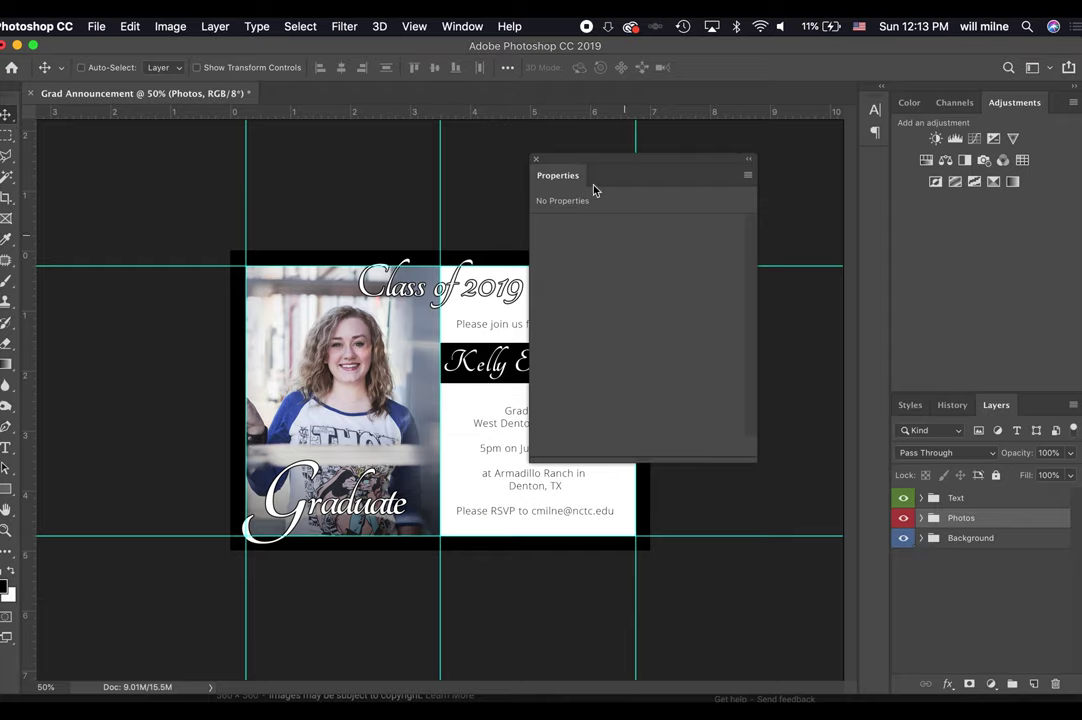
Close Properties, then expand and collapse the Text, Photos and Background groups in turn to inspect their layers.
click(535, 159)
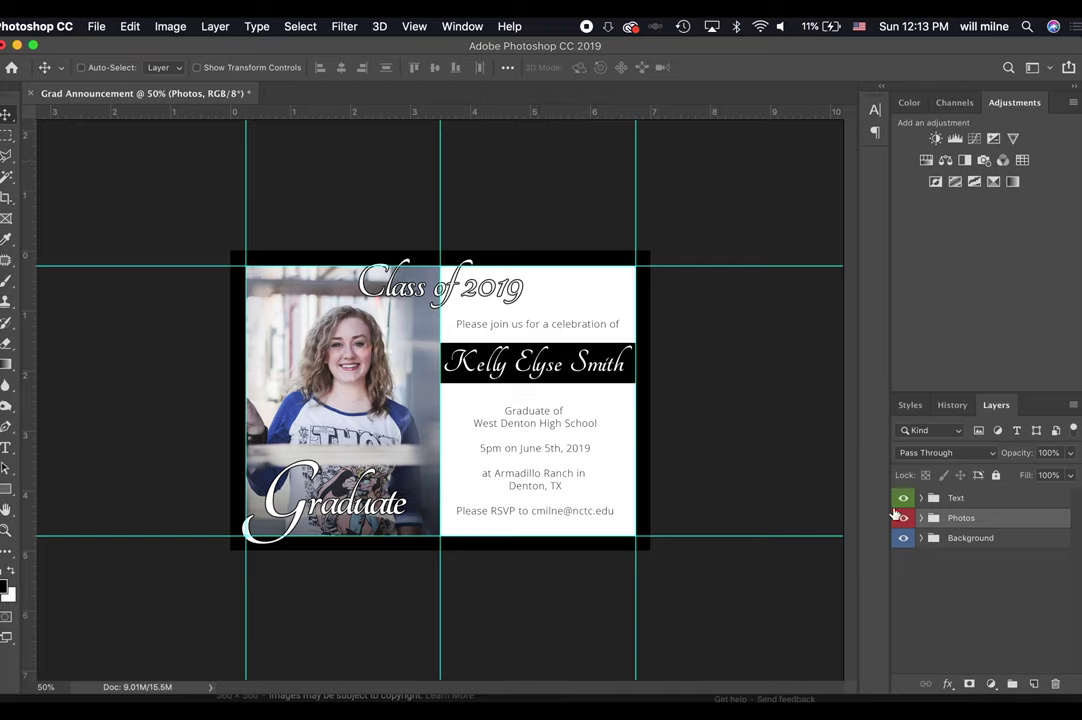
click(946, 538)
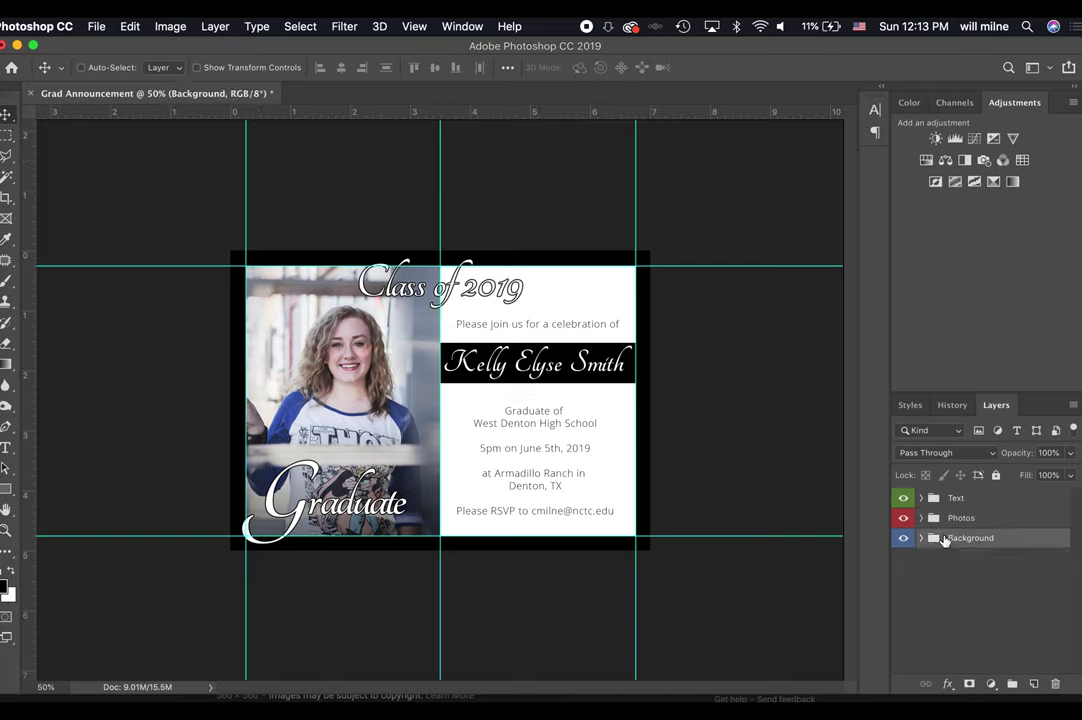
click(938, 518)
click(925, 501)
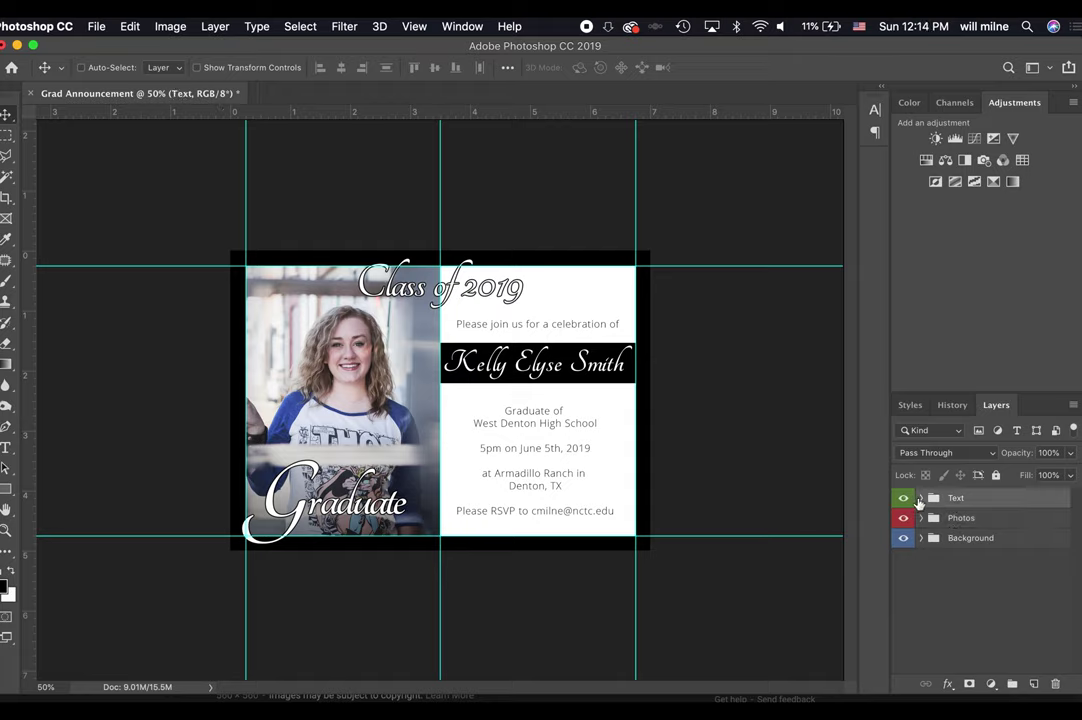
click(921, 499)
click(921, 499)
click(921, 518)
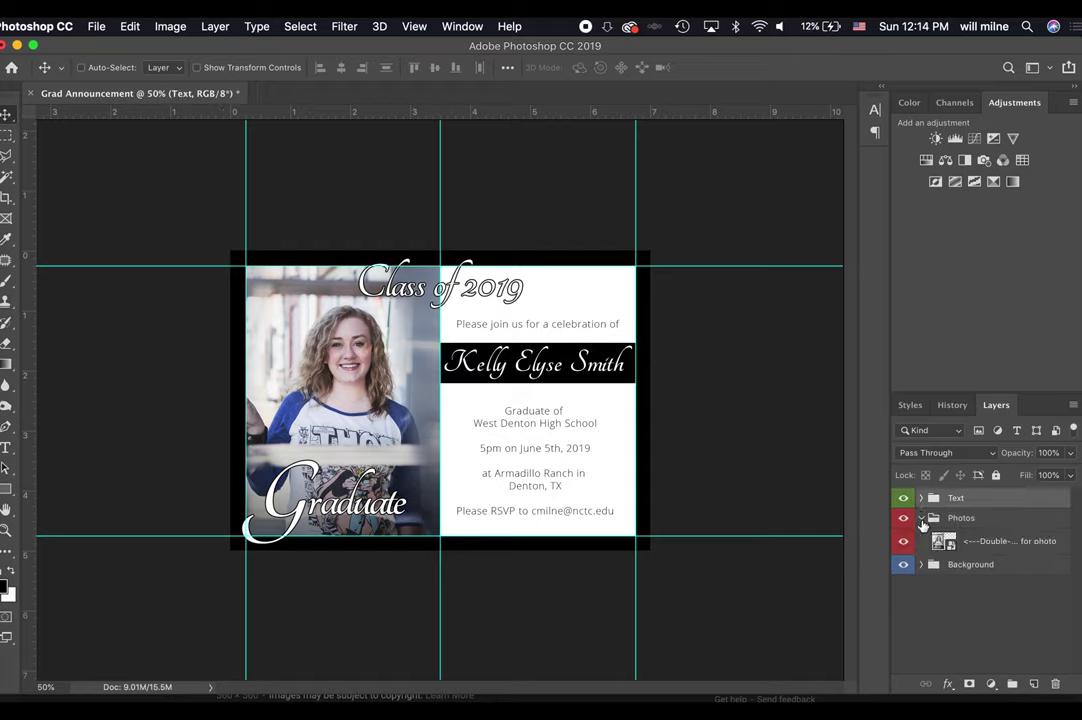
click(921, 518)
click(921, 538)
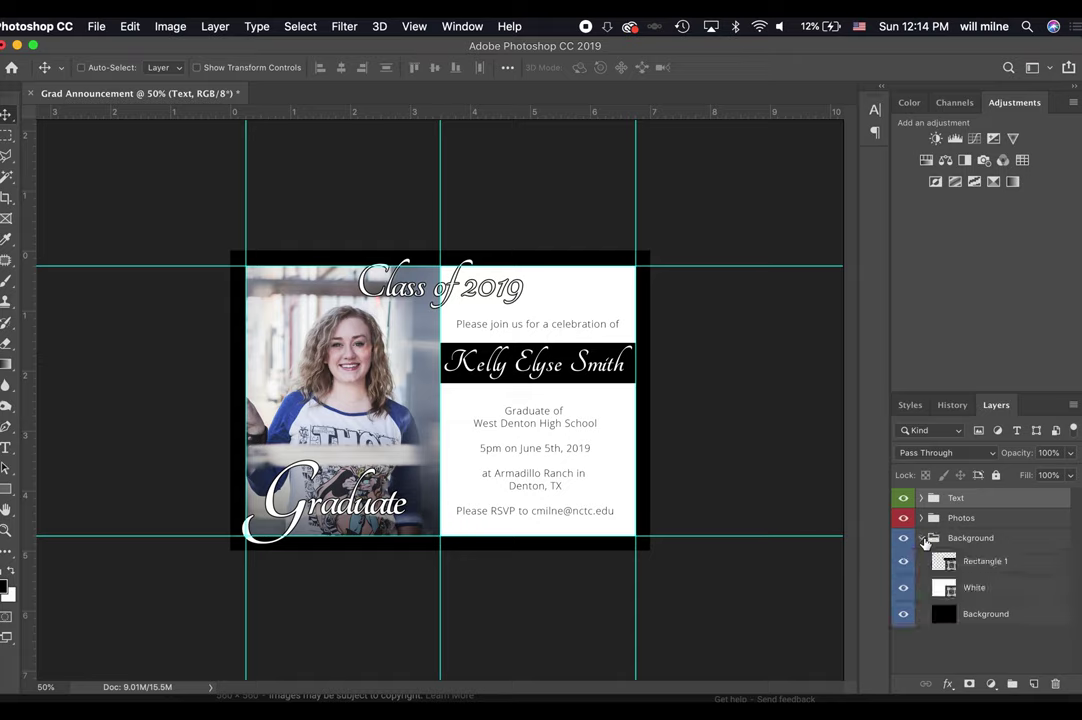
click(921, 538)
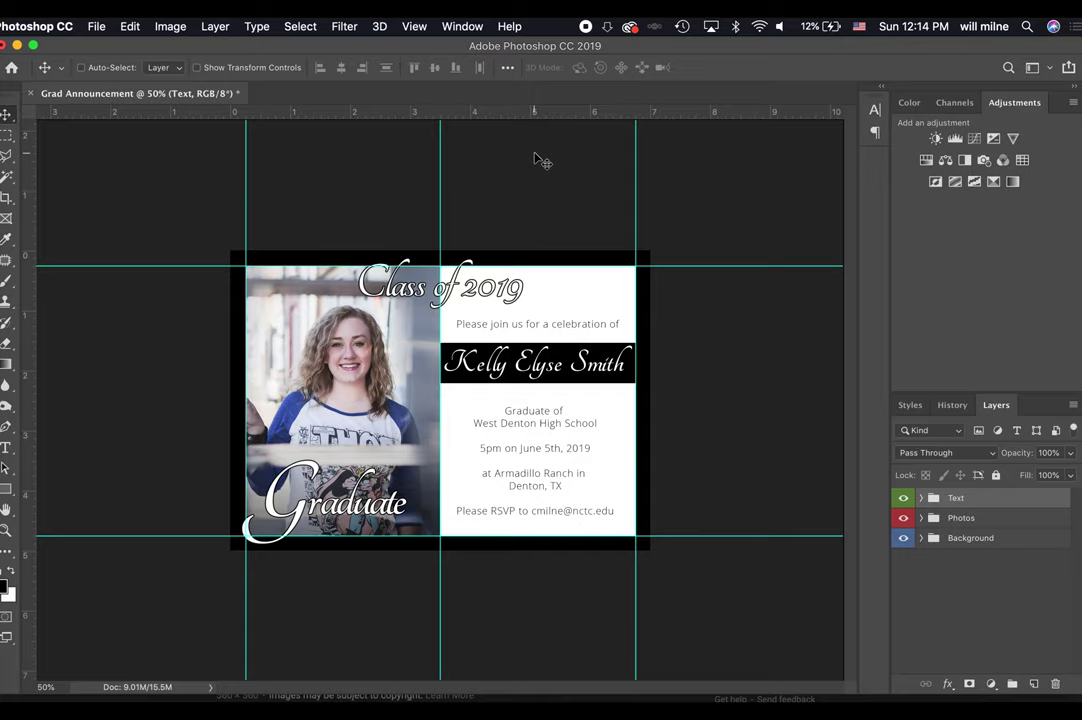
Save as 'Grad Announcement Template.psd' in the Templates folder, accepting the default format options.
key(super+s)
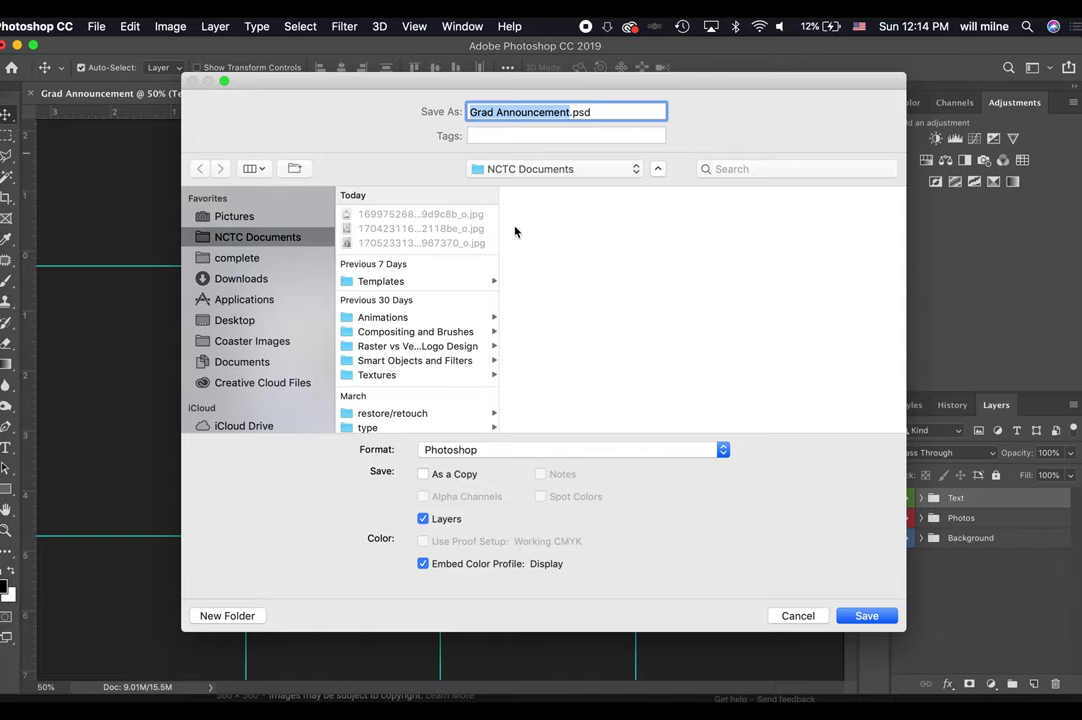
key(Right)
text(Tepmla)
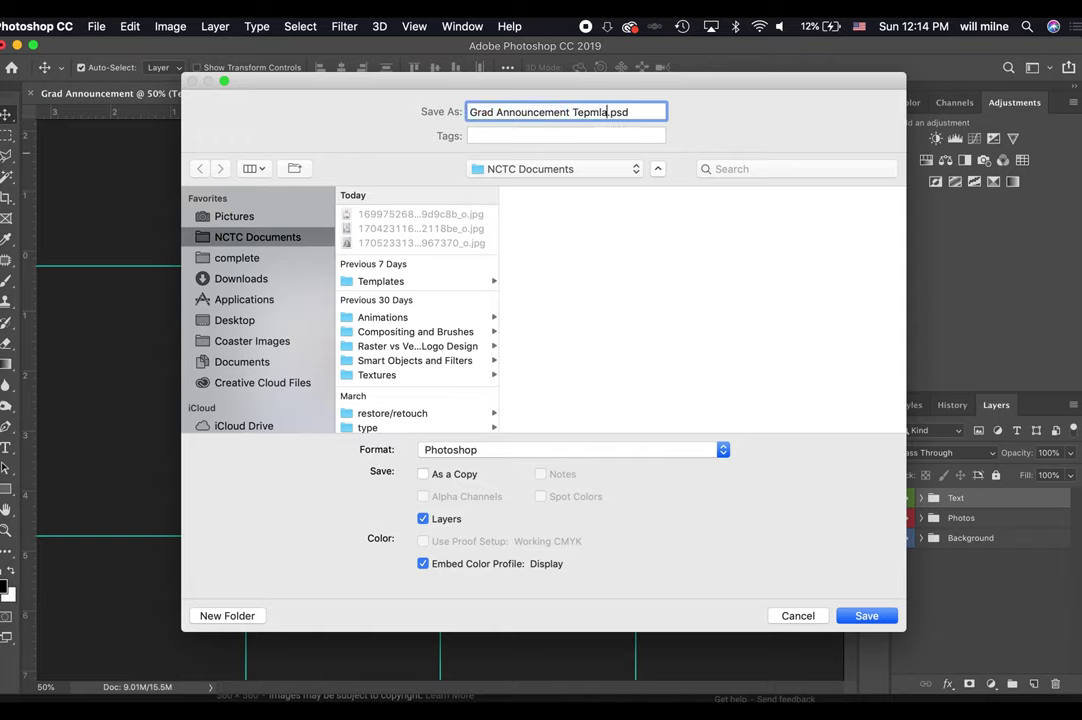
key(BackSpace)
key(BackSpace)
key(BackSpace)
key(BackSpace)
text(mplate)
click(442, 281)
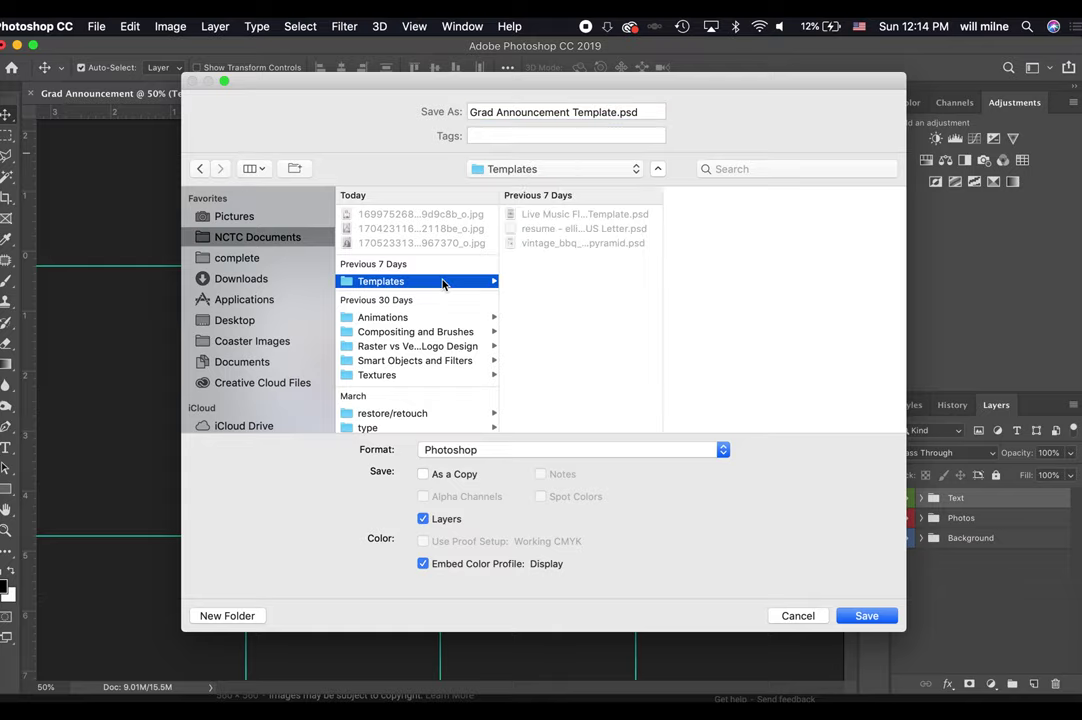
key(Return)
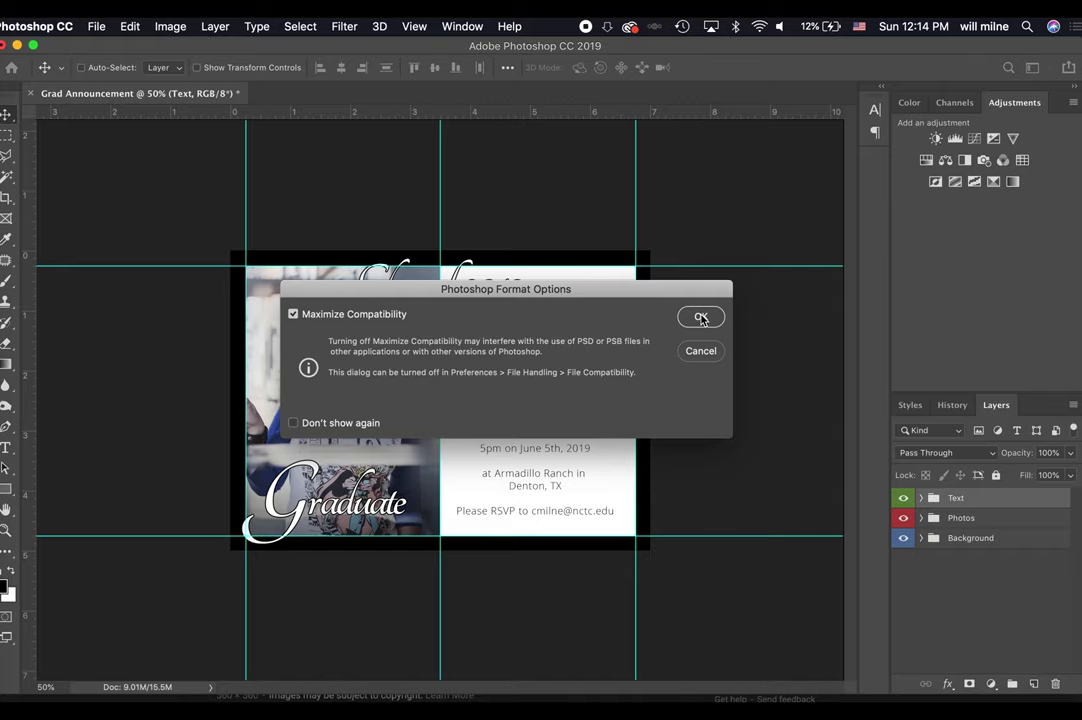
click(697, 316)
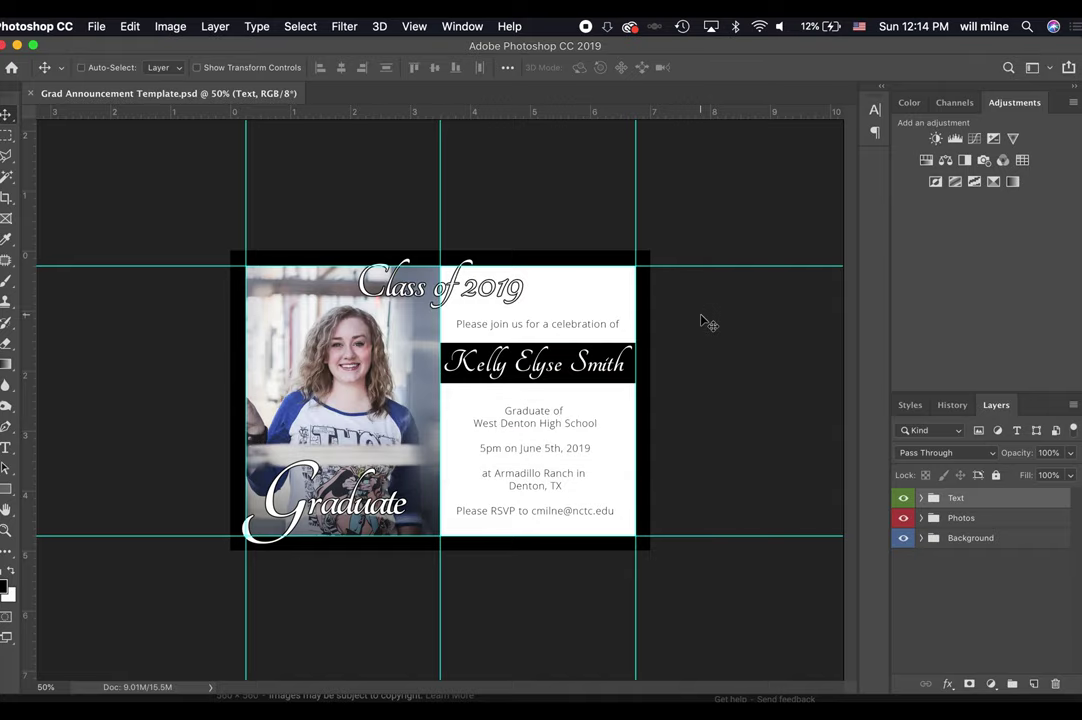